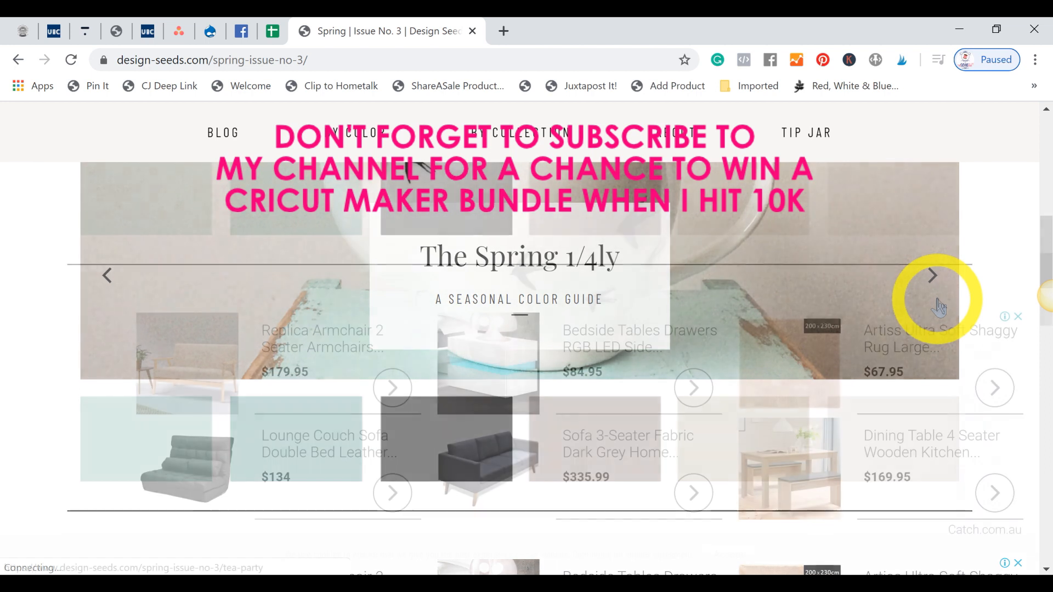
# Look through the Spring issue page's seasonal color collections, including Spring Wander, Tea Party and Wonderland, down to the footer
pyautogui.scroll(-3, 941, 306)
pyautogui.scroll(5, 938, 300)
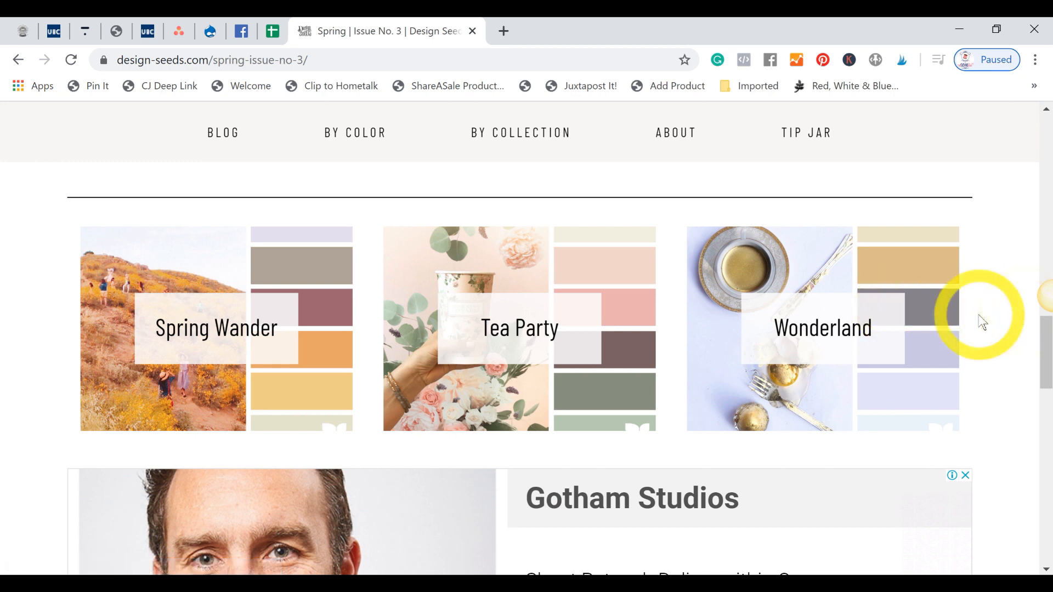
pyautogui.scroll(-3, 573, 290)
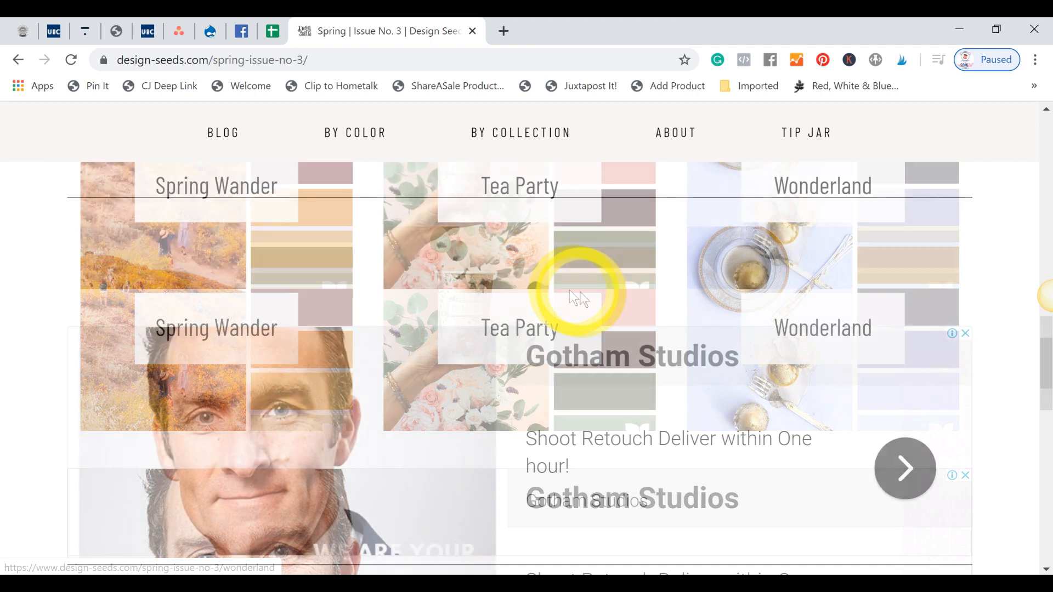
pyautogui.scroll(-6, 583, 299)
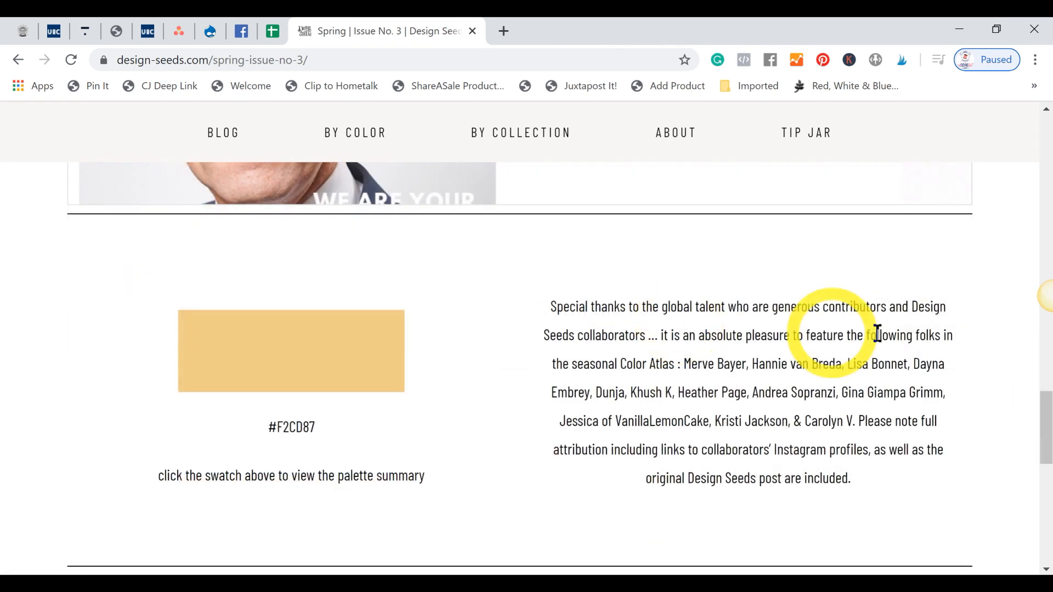
pyautogui.scroll(-5, 878, 334)
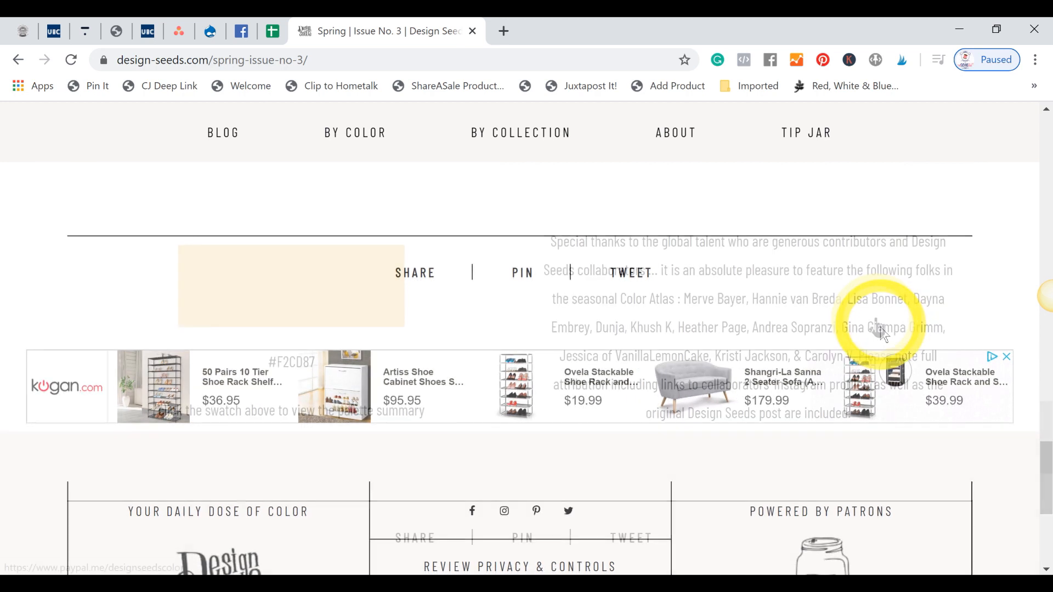
pyautogui.scroll(4, 881, 327)
pyautogui.scroll(-10, 247, 416)
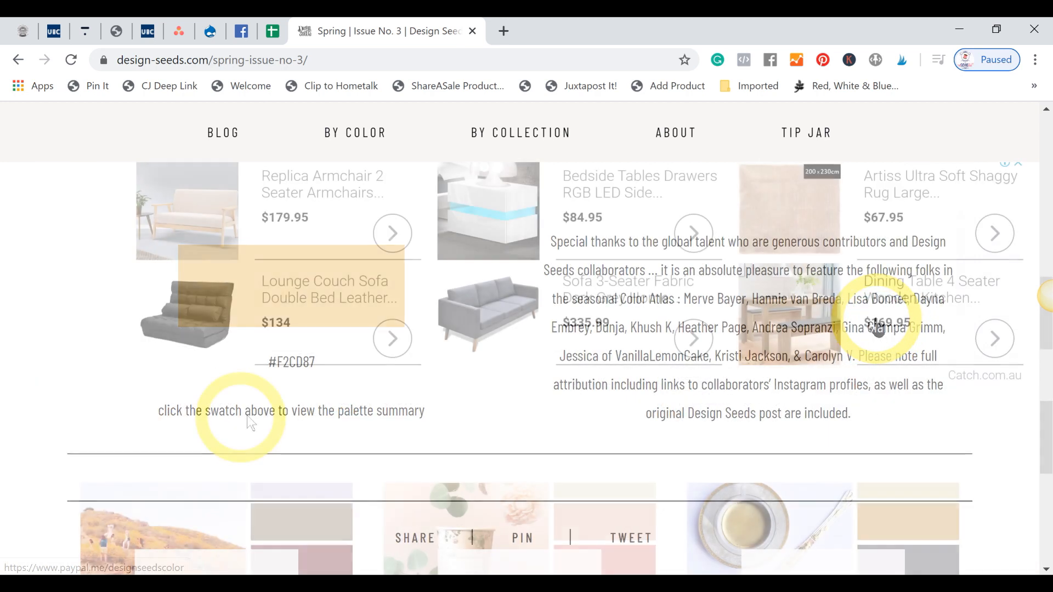
pyautogui.click(256, 420)
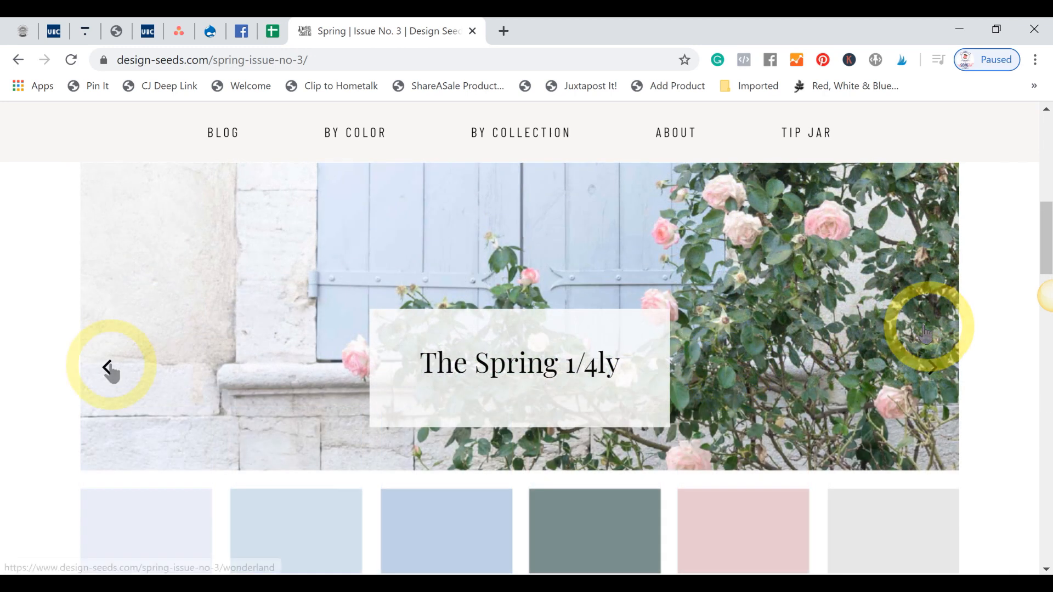
# Browse backward through the palettes in The Spring 1/4ly slideshow
pyautogui.click(110, 367)
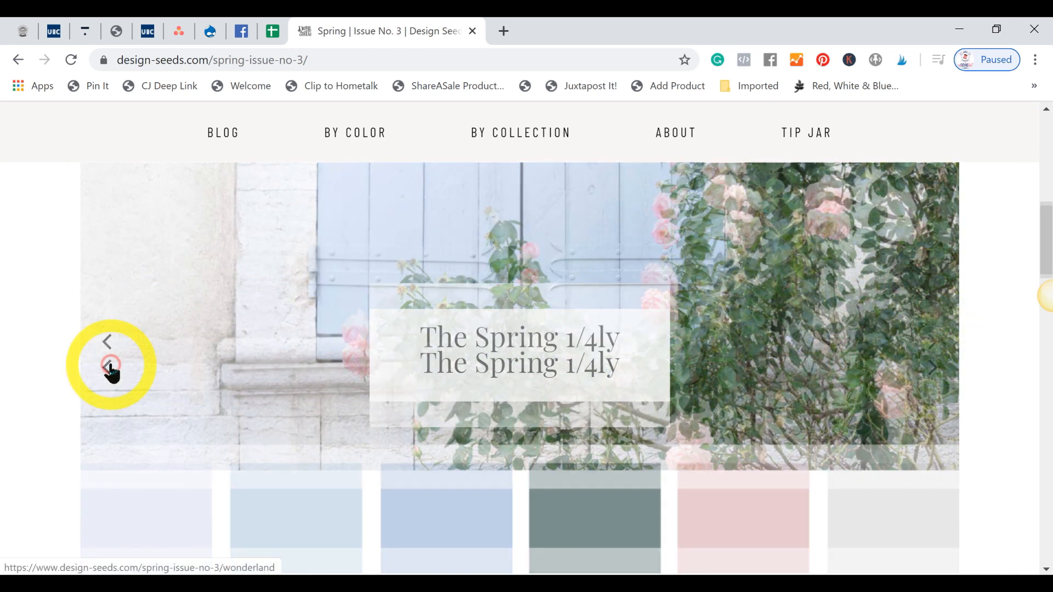
pyautogui.click(104, 343)
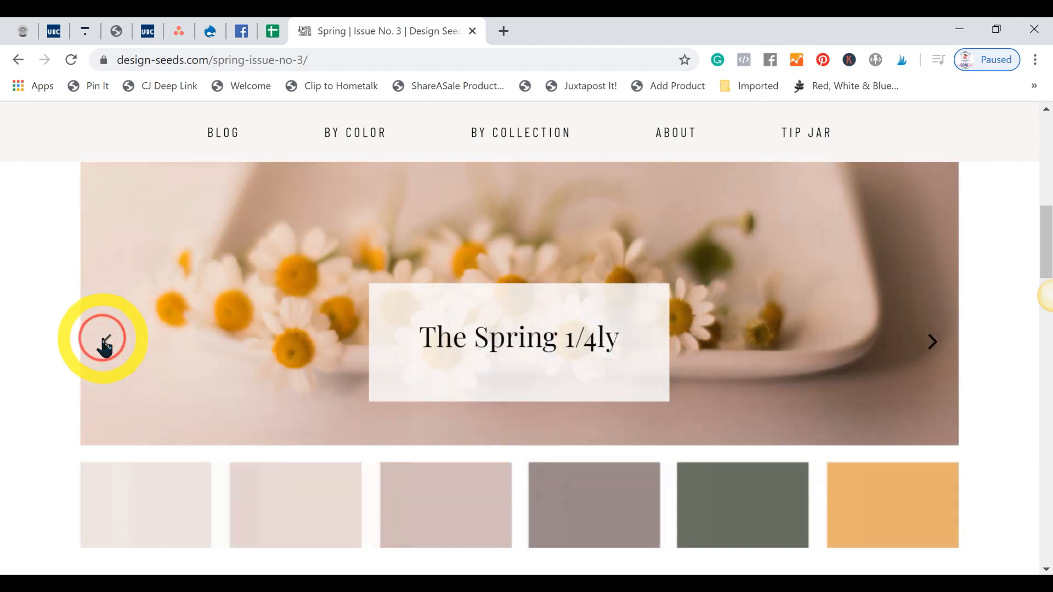
pyautogui.click(105, 343)
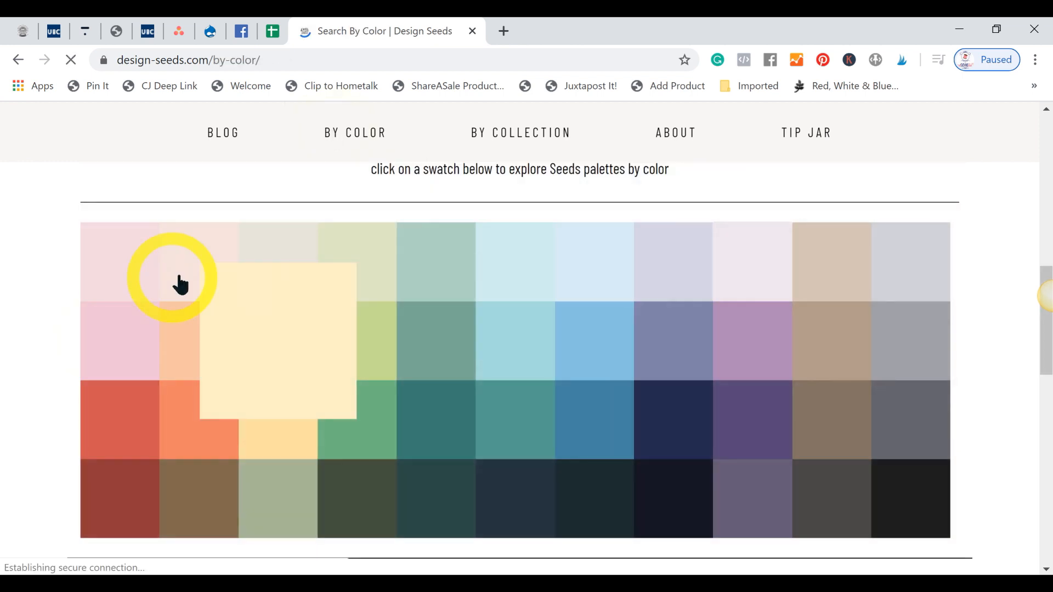
# Open the palettes for the butter swatch from the color search and save the Sweet Spectrum palette image
pyautogui.click(276, 356)
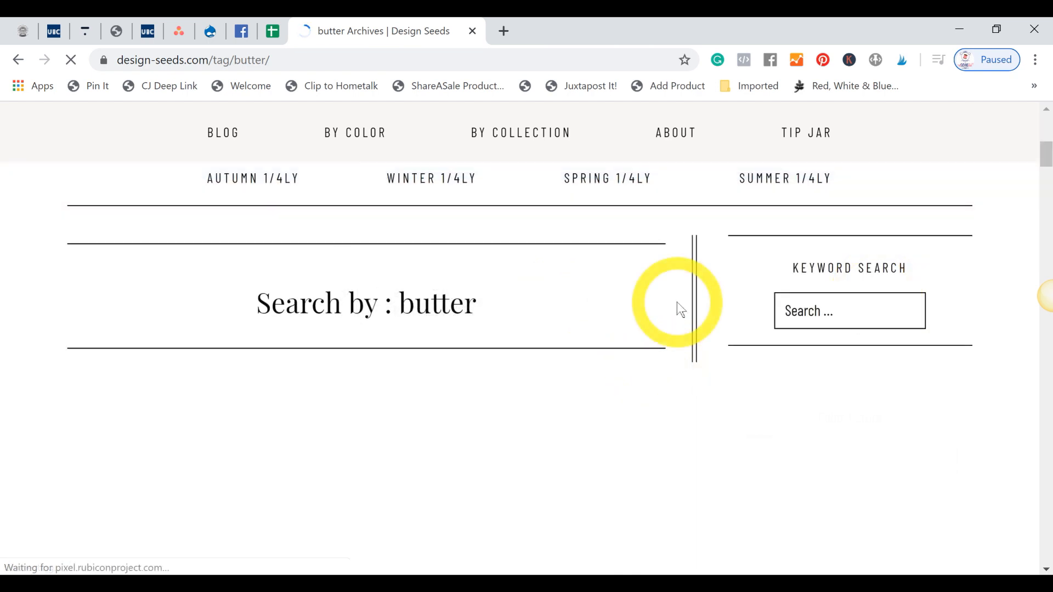
pyautogui.scroll(-4, 678, 300)
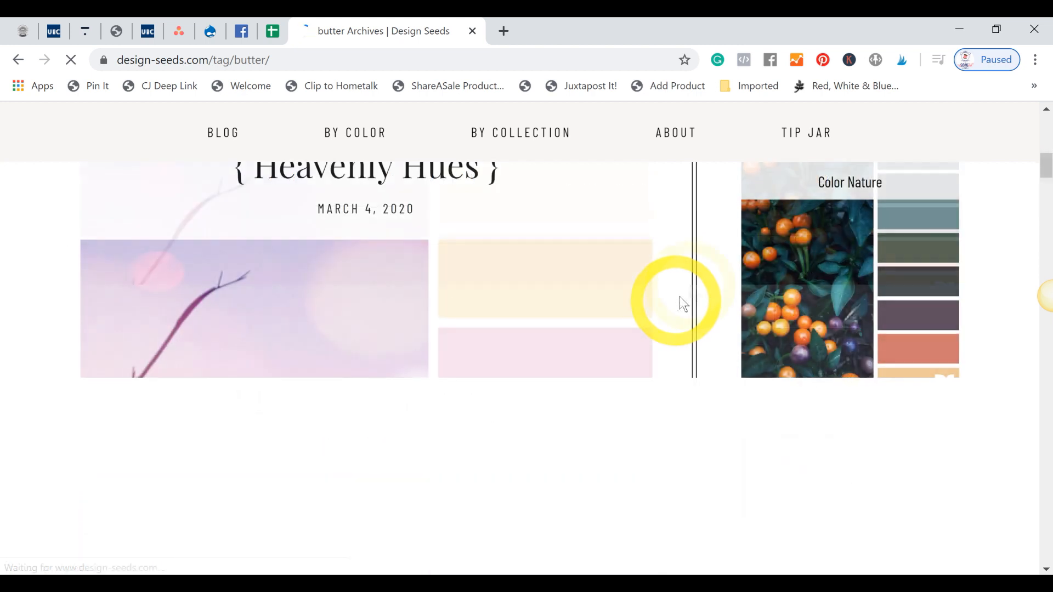
pyautogui.scroll(-20, 678, 301)
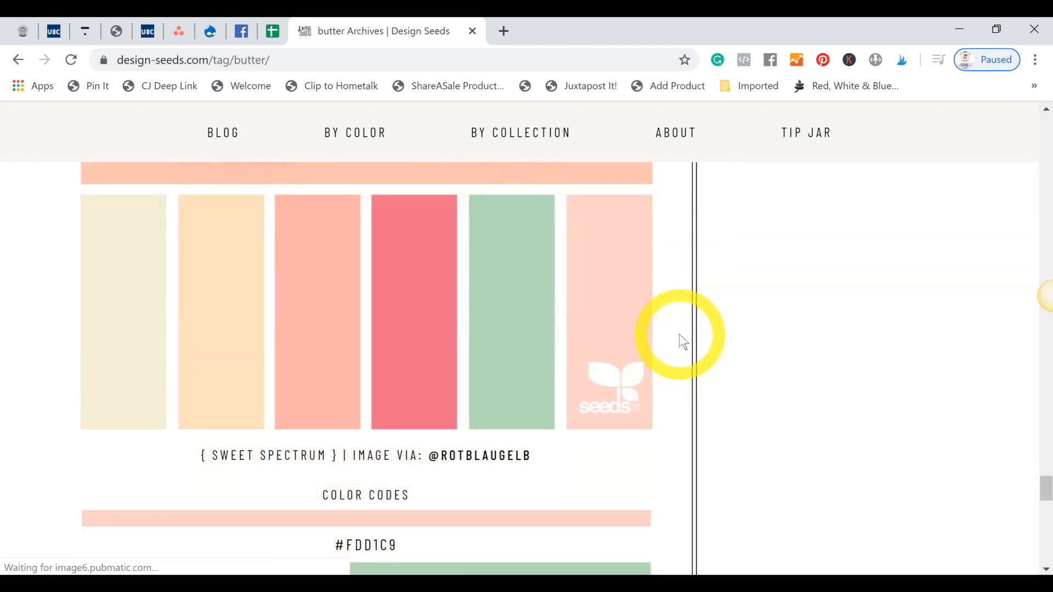
pyautogui.scroll(2, 679, 334)
pyautogui.rightClick(409, 263)
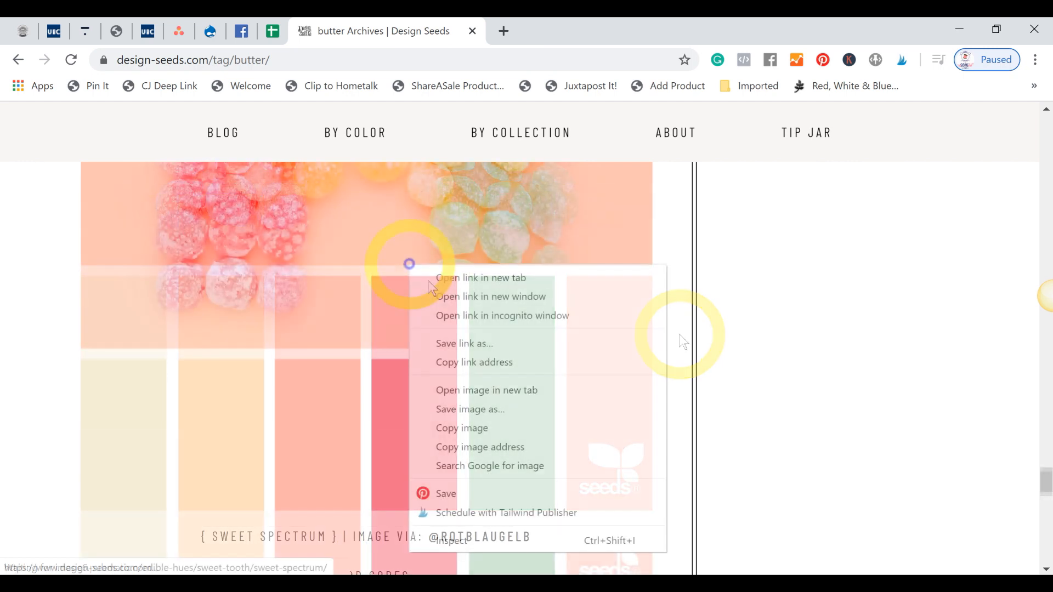
pyautogui.click(482, 413)
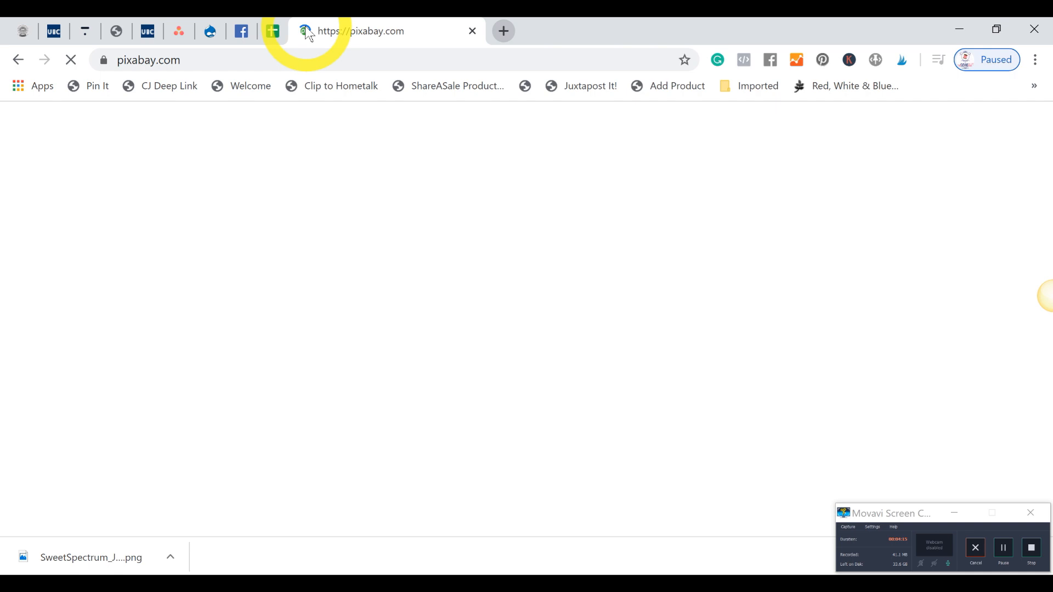
# Search Pixabay for grass illustrations and bring up the image options for the unicorn bunny picture
pyautogui.click(954, 514)
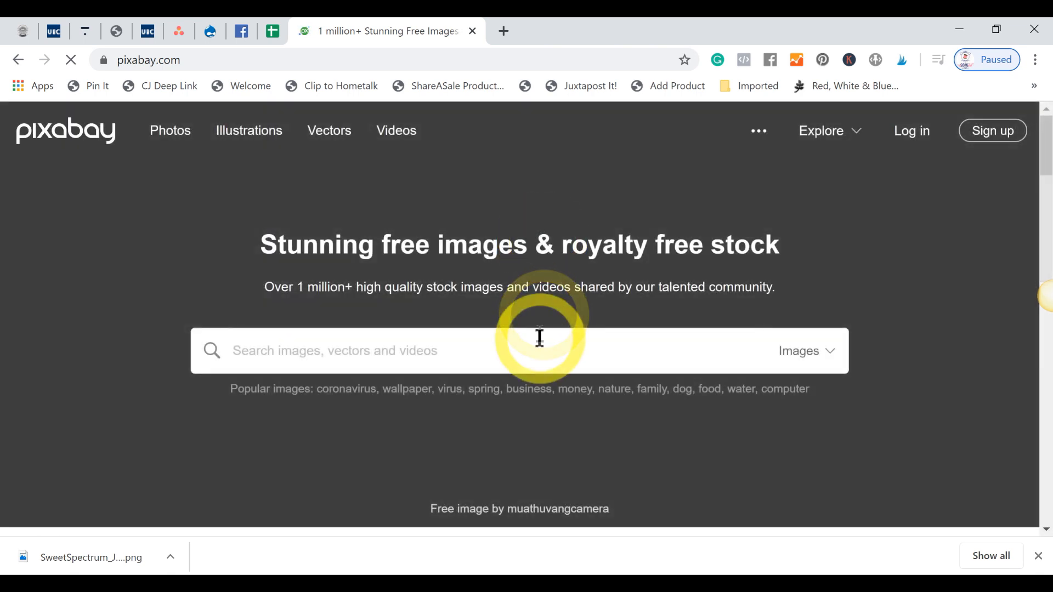
pyautogui.write('grass')
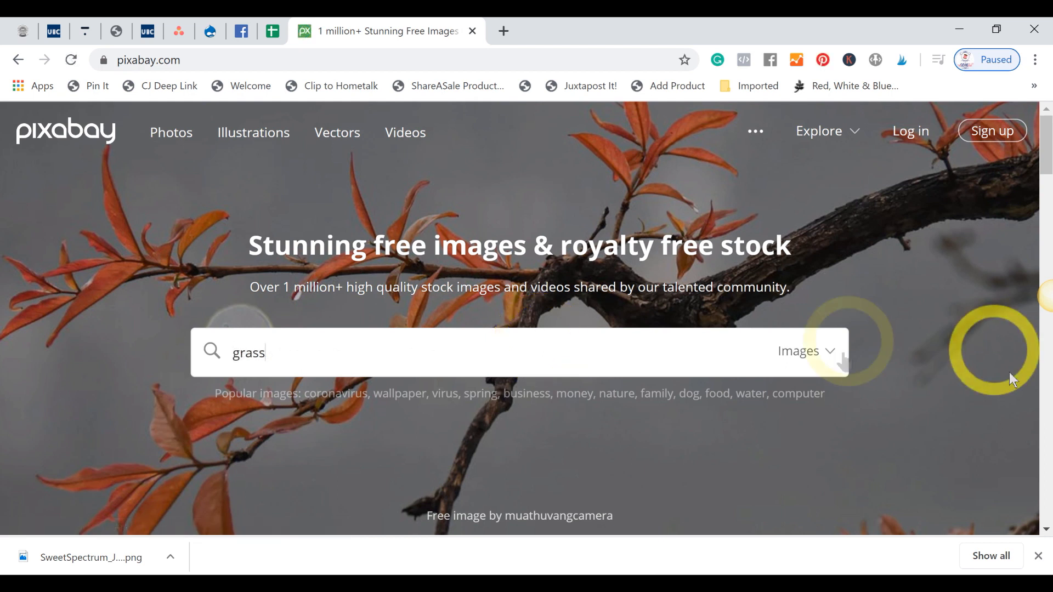
pyautogui.click(815, 366)
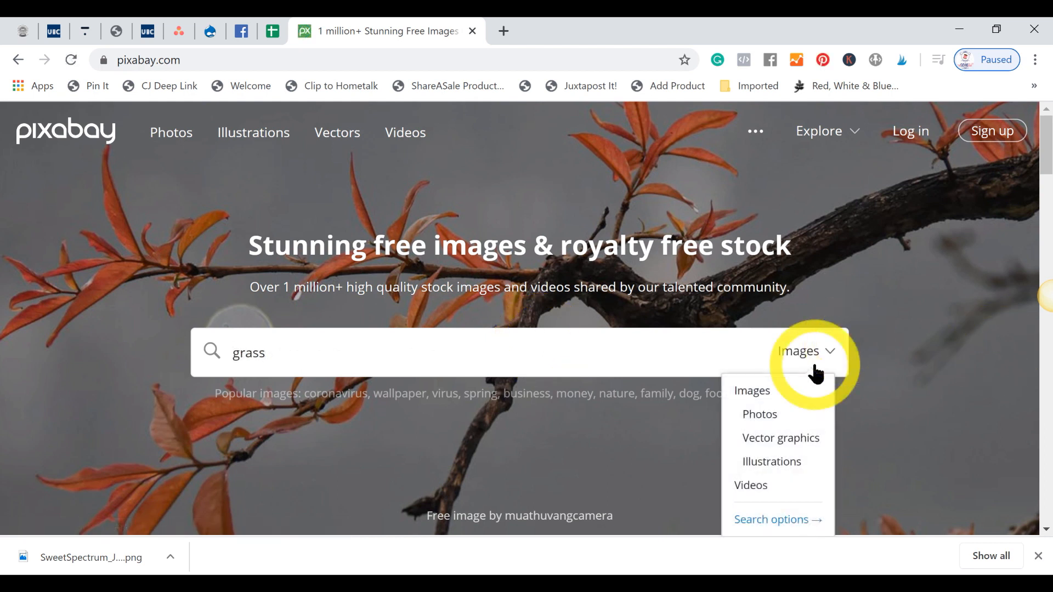
pyautogui.click(775, 461)
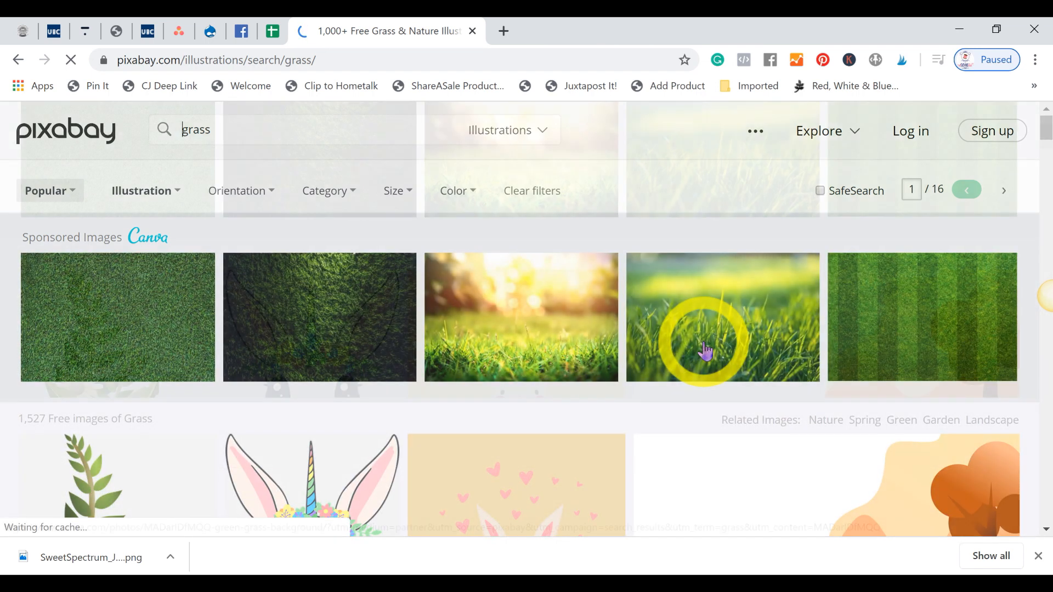
pyautogui.scroll(-3, 705, 351)
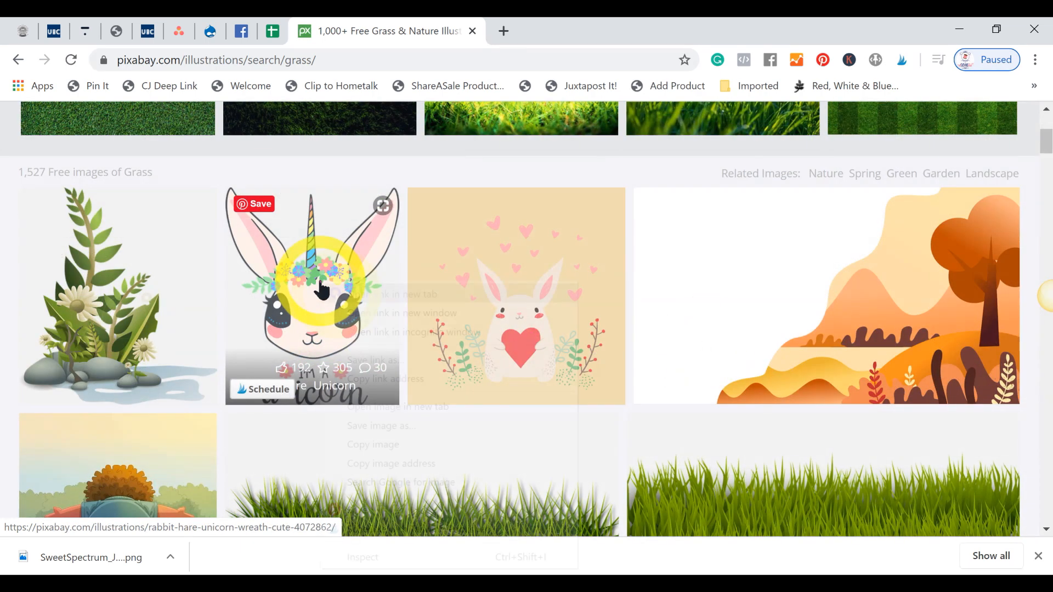
pyautogui.rightClick(322, 283)
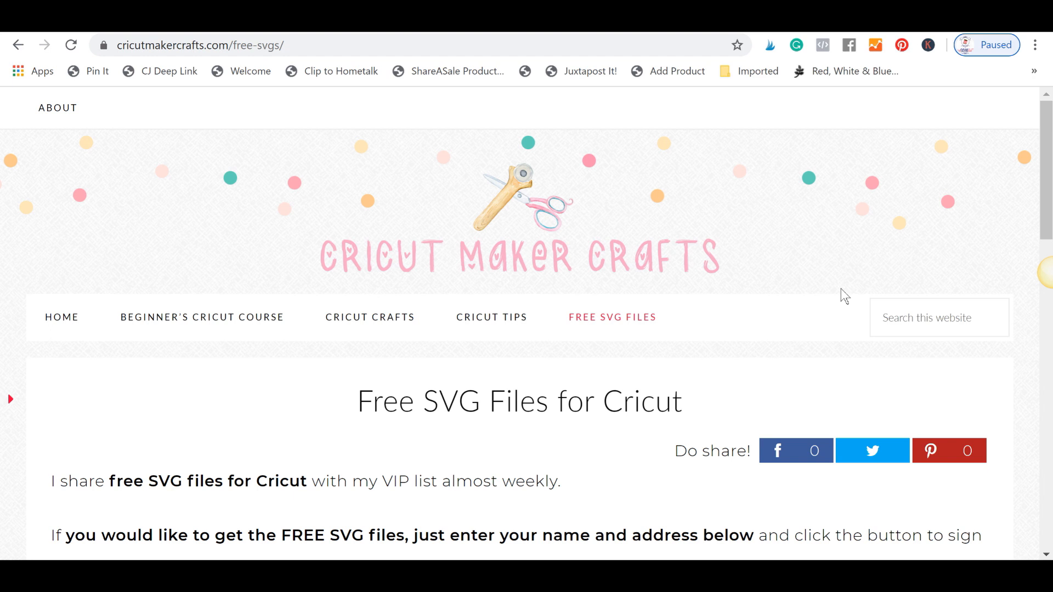
# Find the VIP list sign-up form on the Free SVG Files for Cricut page
pyautogui.scroll(-10, 841, 288)
pyautogui.click(704, 348)
pyautogui.click(693, 384)
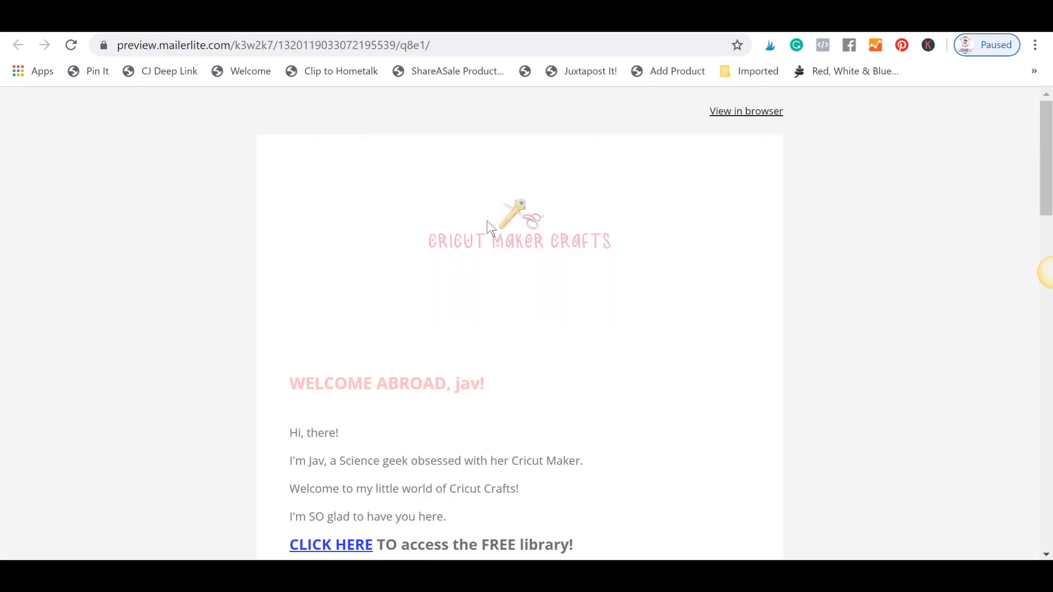
# Open the free library linked in the welcome message and look through the FREEBIES FOR THE VIPs folder
pyautogui.scroll(-4, 487, 221)
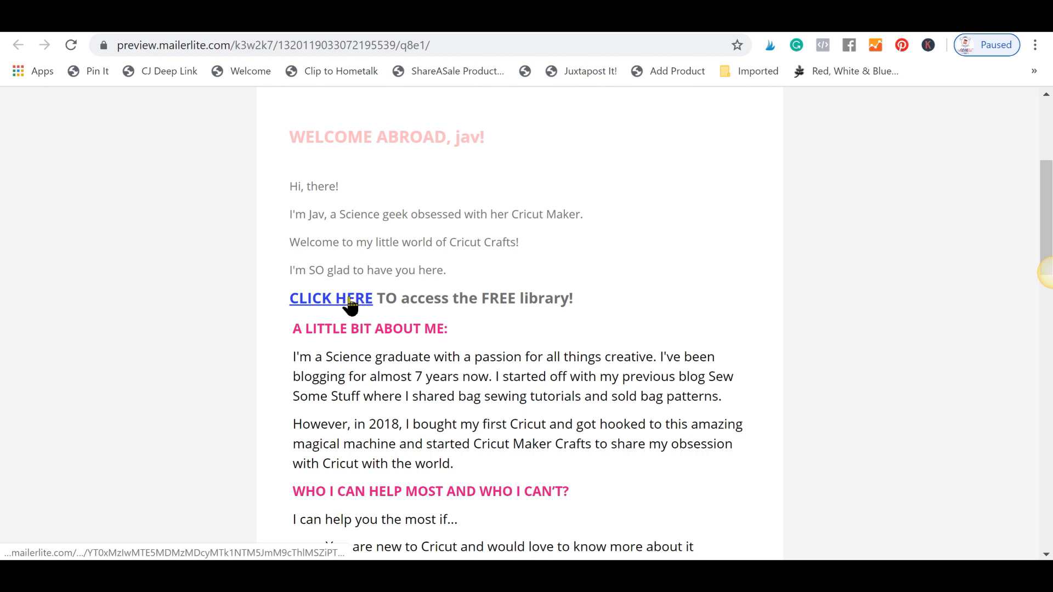
pyautogui.click(349, 301)
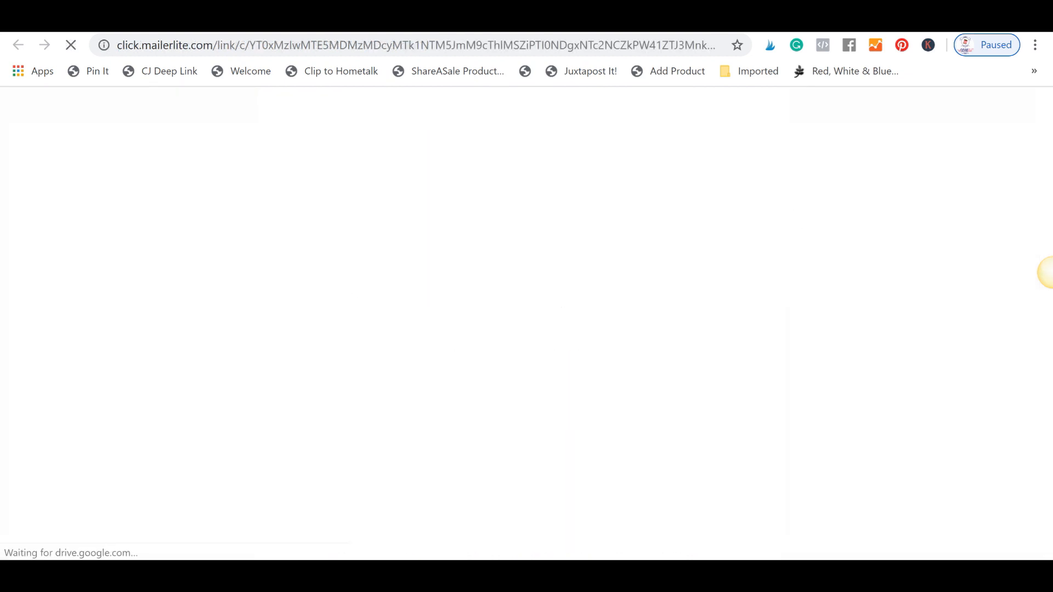
pyautogui.scroll(-4, 865, 396)
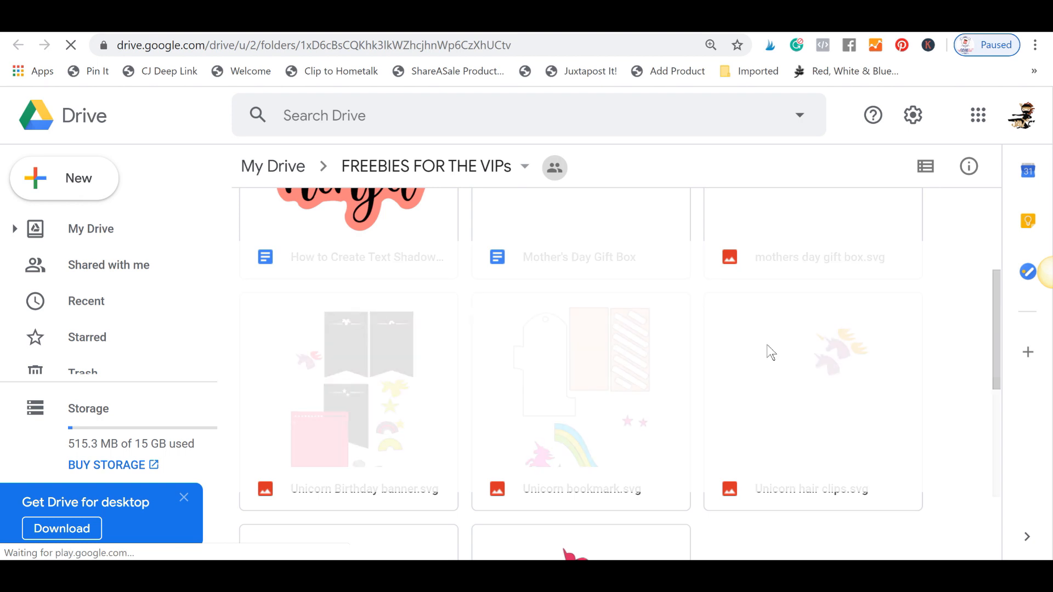
pyautogui.scroll(-4, 771, 351)
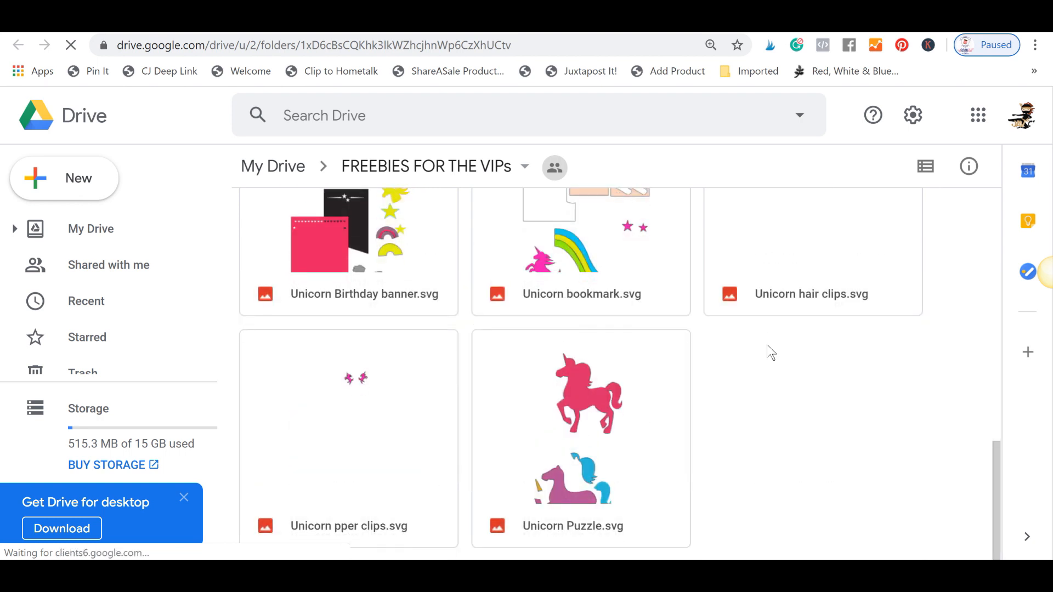
pyautogui.scroll(12, 771, 351)
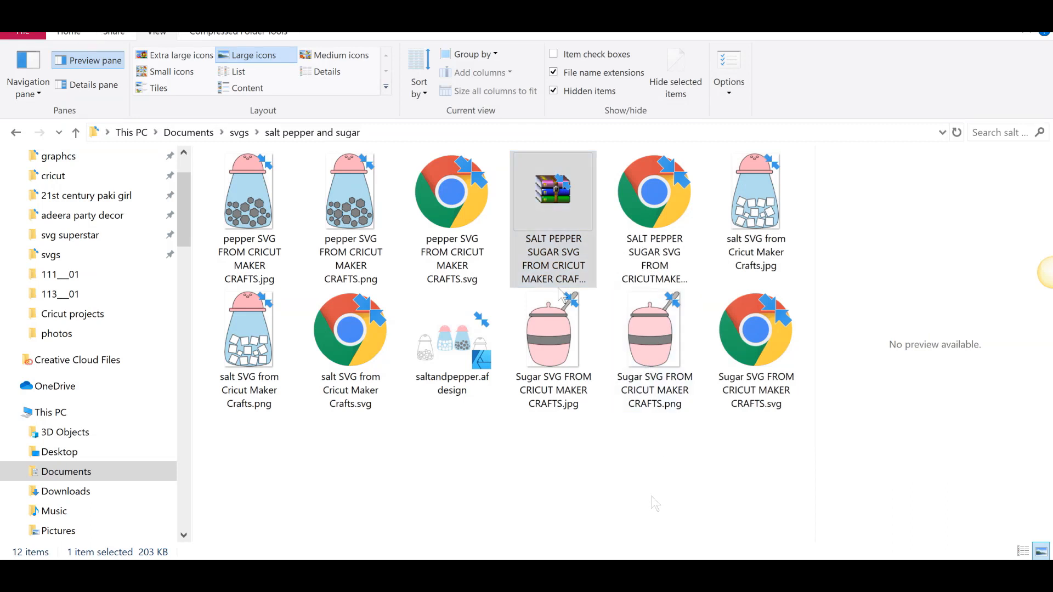
# Extract the SALT PEPPER SUGAR SVG FROM CRICUT MAKER CRAFTS archive into its current folder
pyautogui.click(549, 189)
pyautogui.doubleClick(549, 189)
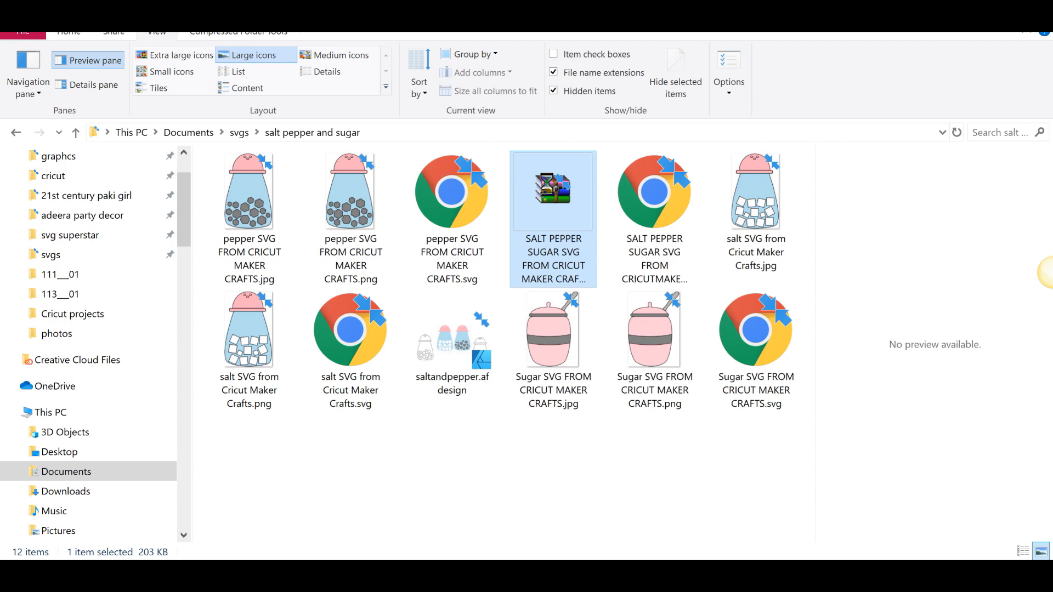
pyautogui.rightClick(548, 189)
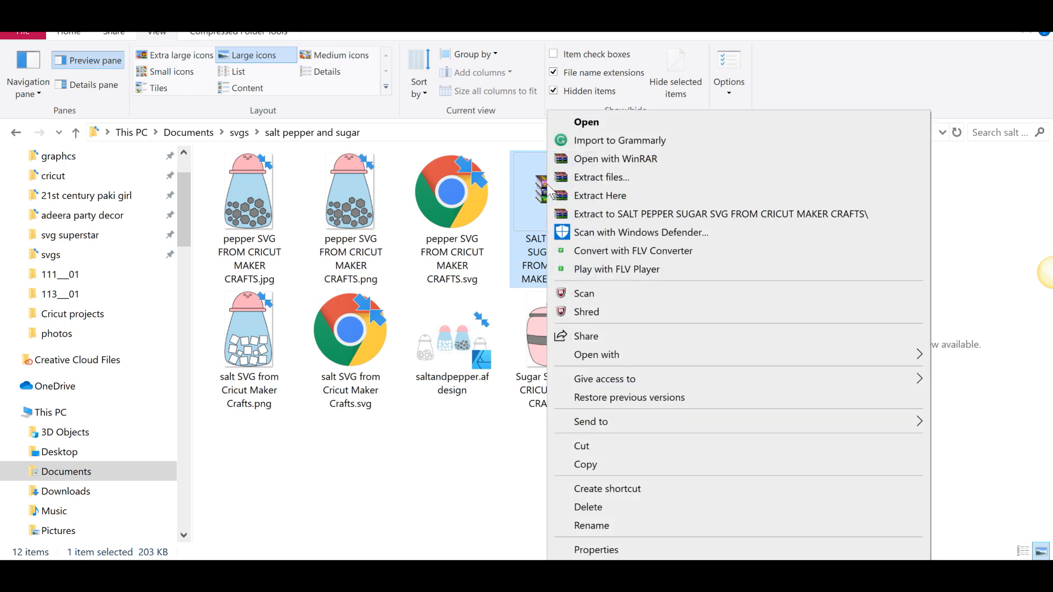
pyautogui.click(633, 195)
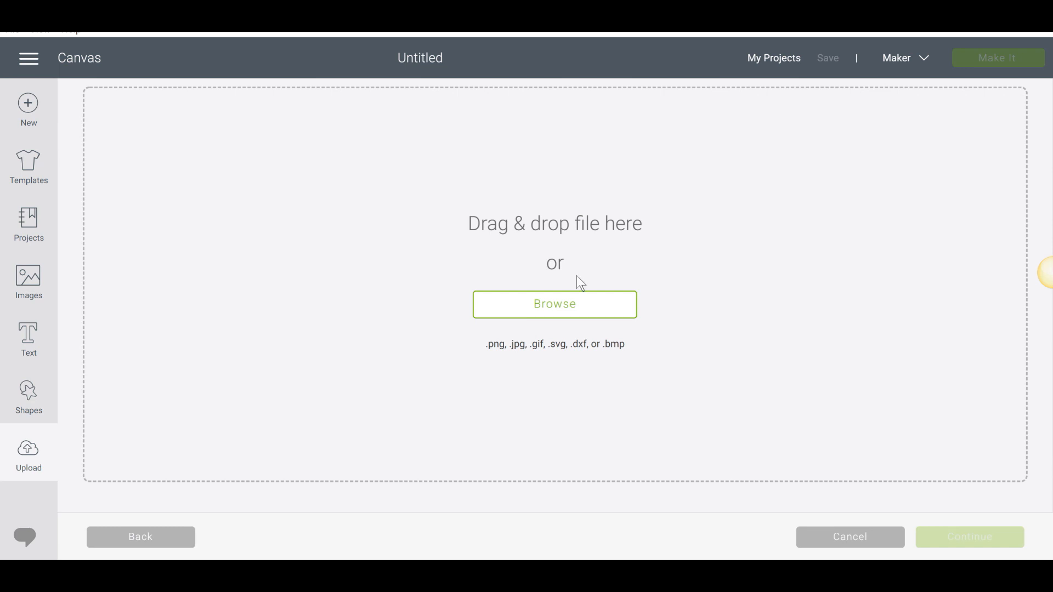
# Browse for an image file to upload to Cricut Design Space and open the salt pepper and sugar folder within svgs
pyautogui.click(580, 300)
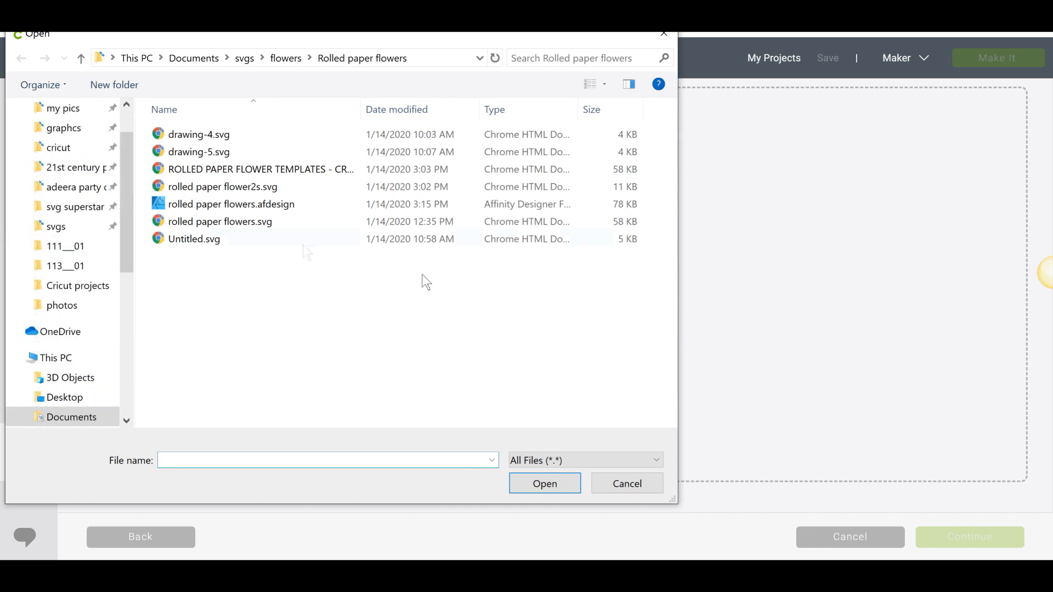
pyautogui.scroll(1, 70, 224)
pyautogui.scroll(-1, 67, 218)
pyautogui.click(83, 227)
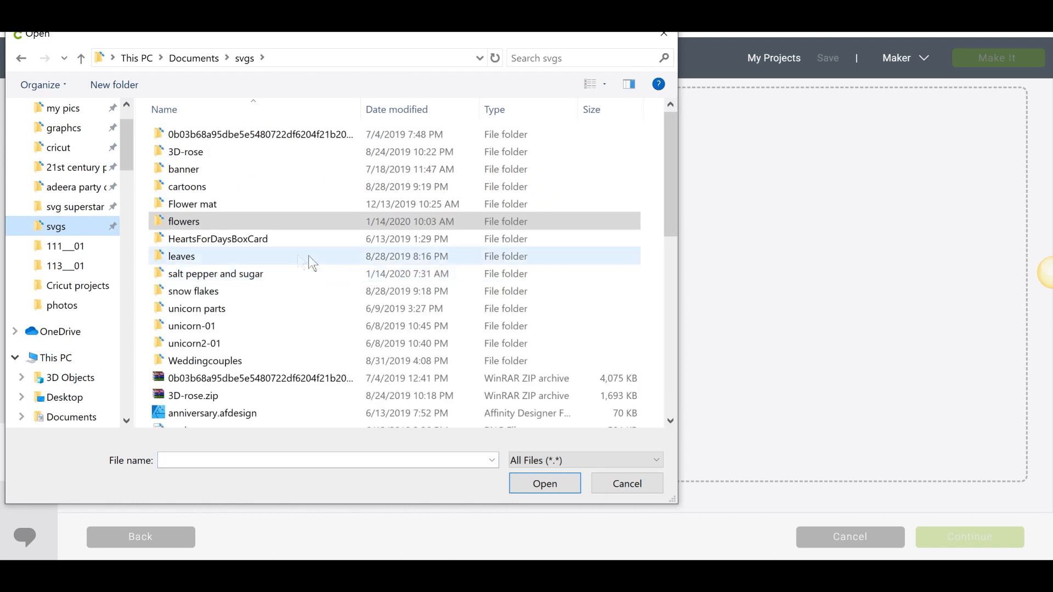
pyautogui.click(253, 274)
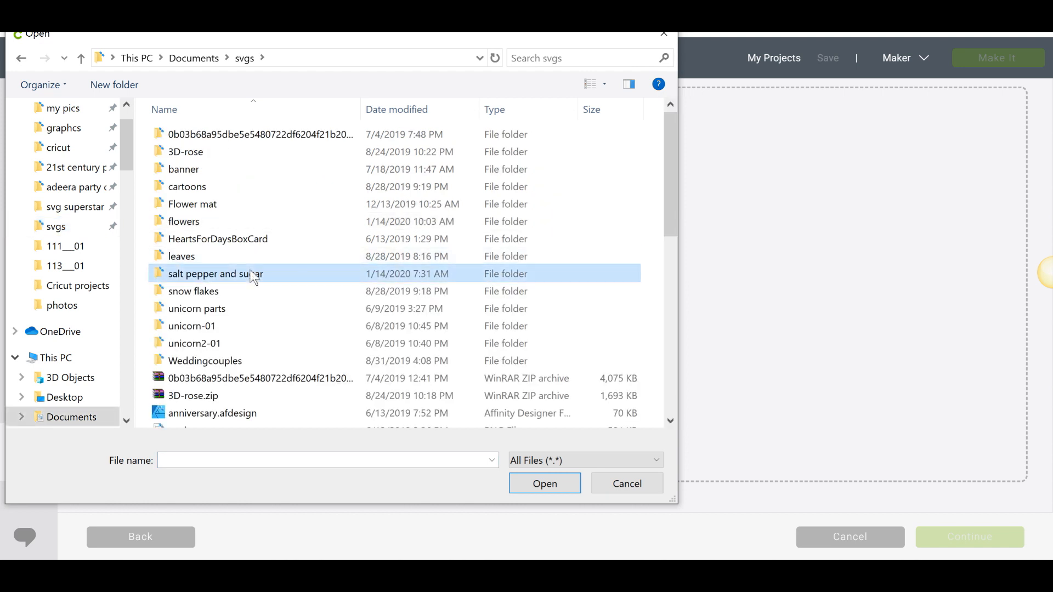
pyautogui.doubleClick(254, 274)
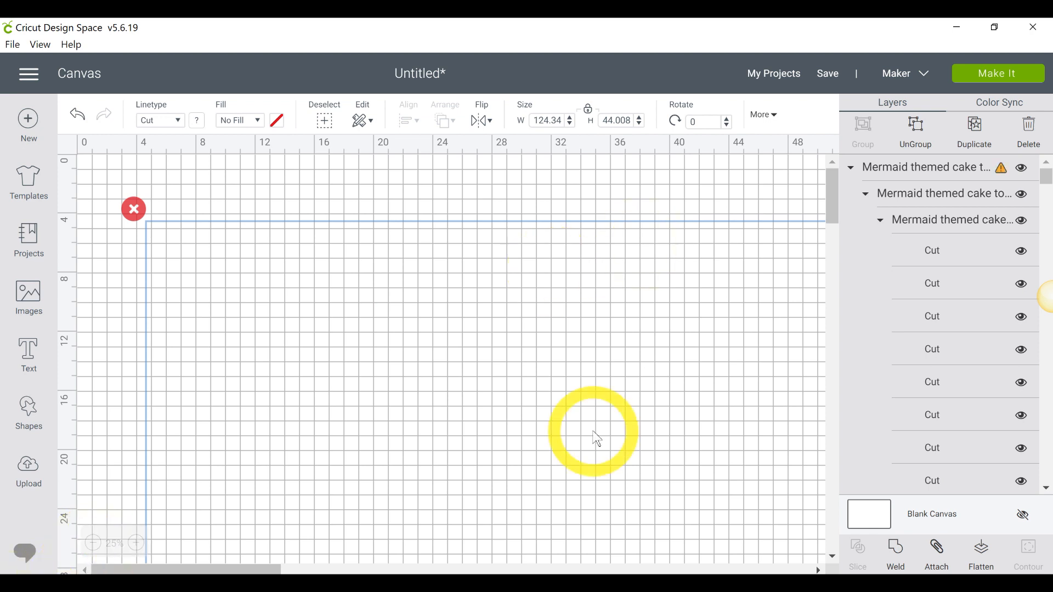
# Shrink the oversized mermaid cake topper design to a width of 12 inches, and enlarge it proportionally to about 38 by 13.5 inches
pyautogui.scroll(-3, 597, 439)
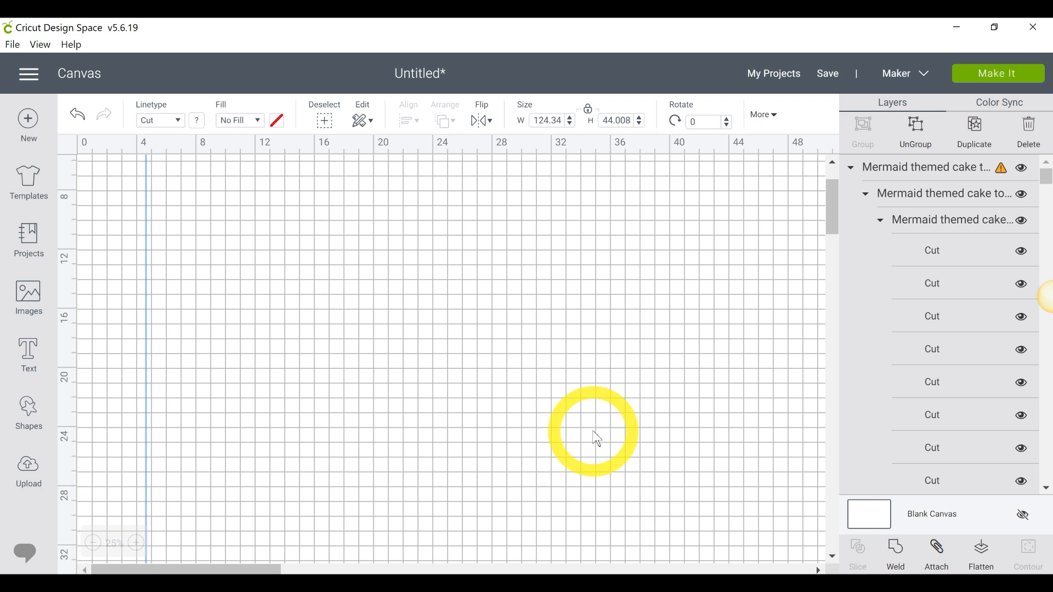
pyautogui.click(545, 122)
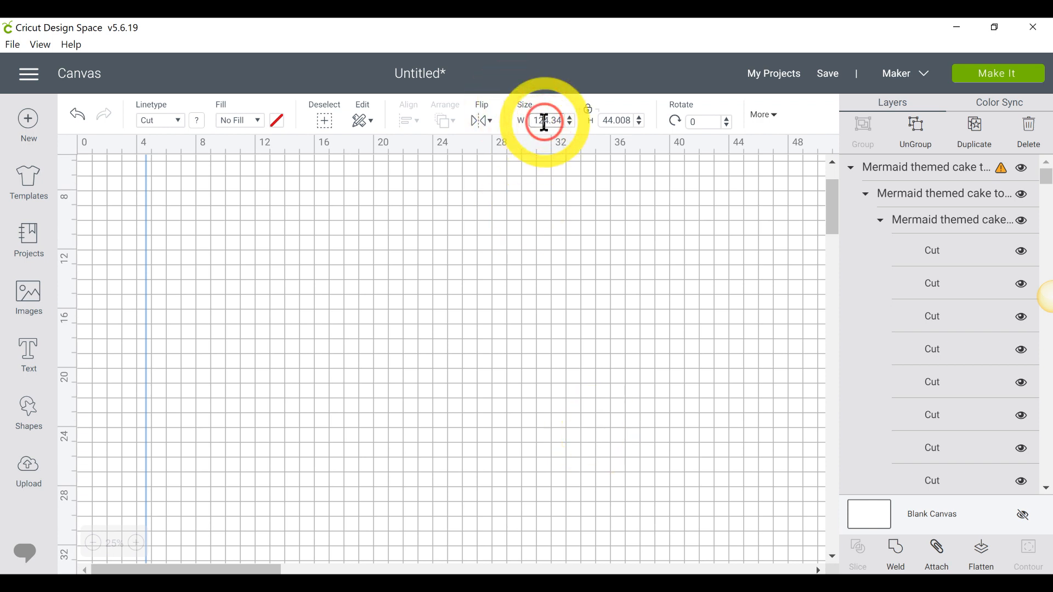
pyautogui.doubleClick(545, 121)
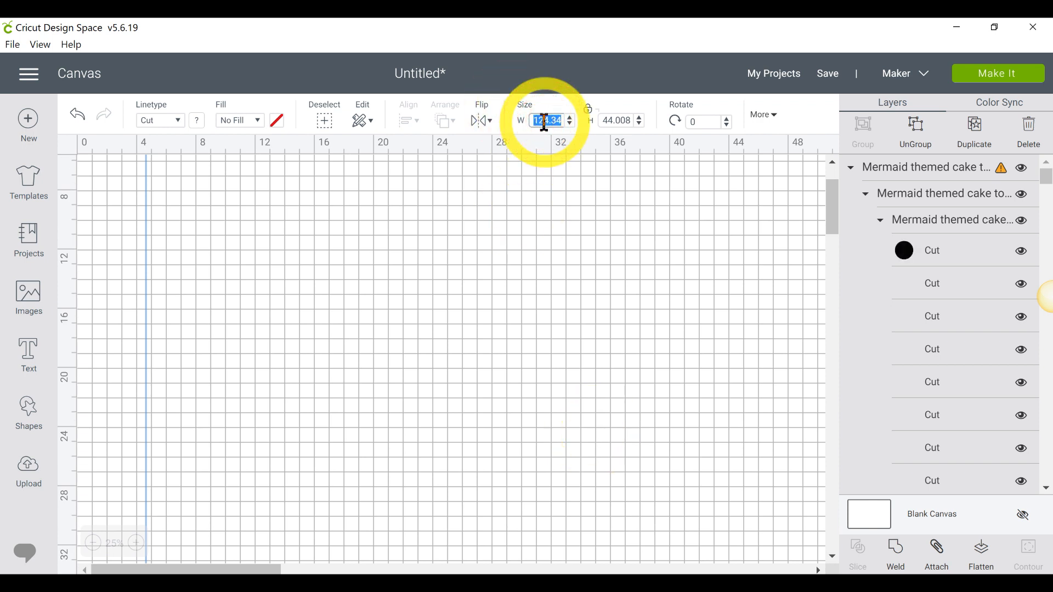
pyautogui.write('12')
pyautogui.press('Return')
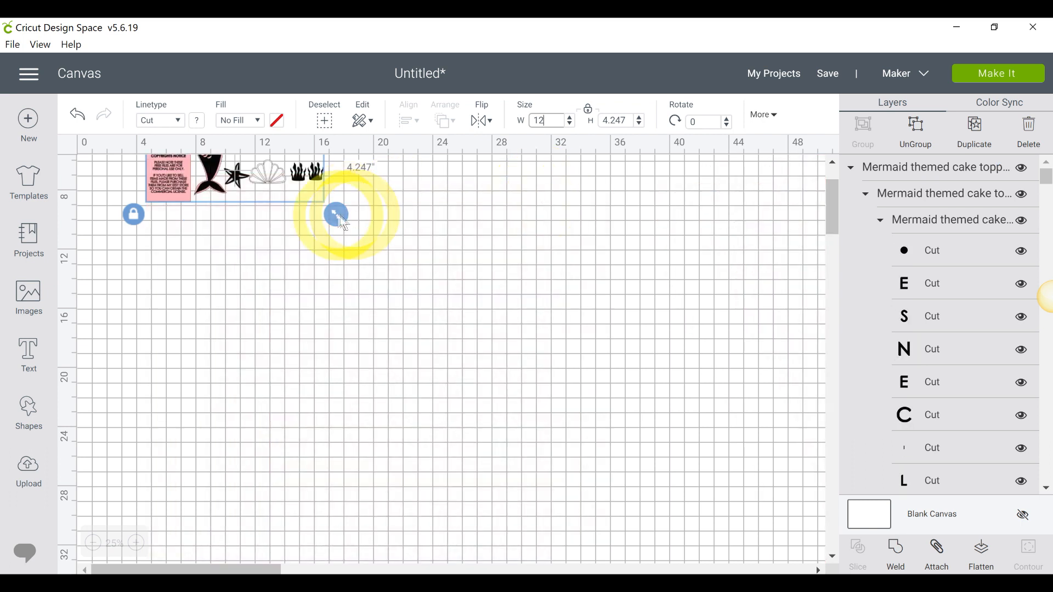
pyautogui.moveTo(343, 221); pyautogui.dragTo(501, 294)
pyautogui.moveTo(609, 373); pyautogui.dragTo(727, 445)
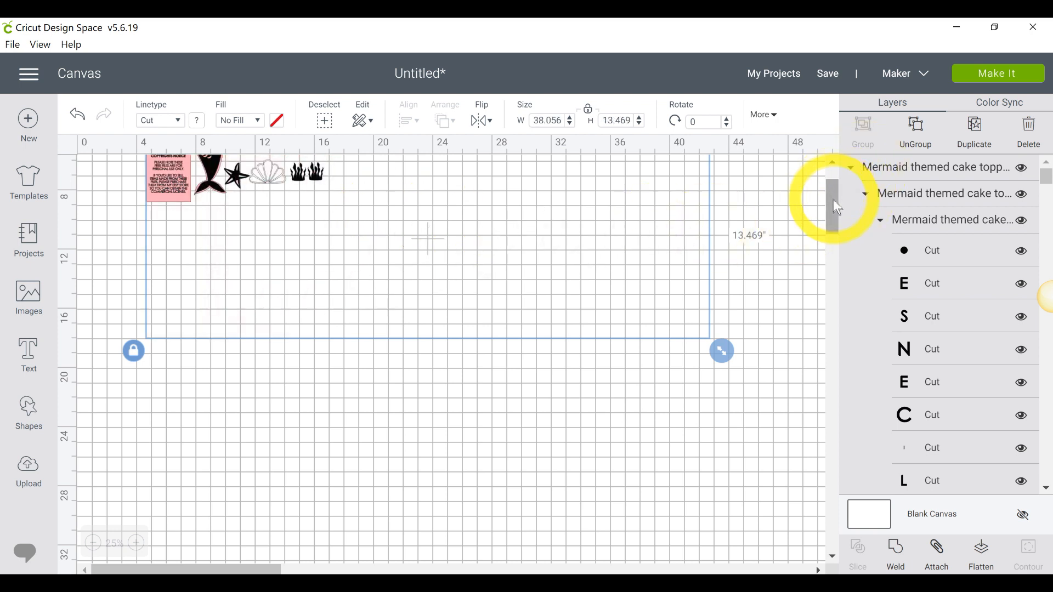
pyautogui.moveTo(834, 200); pyautogui.dragTo(835, 174)
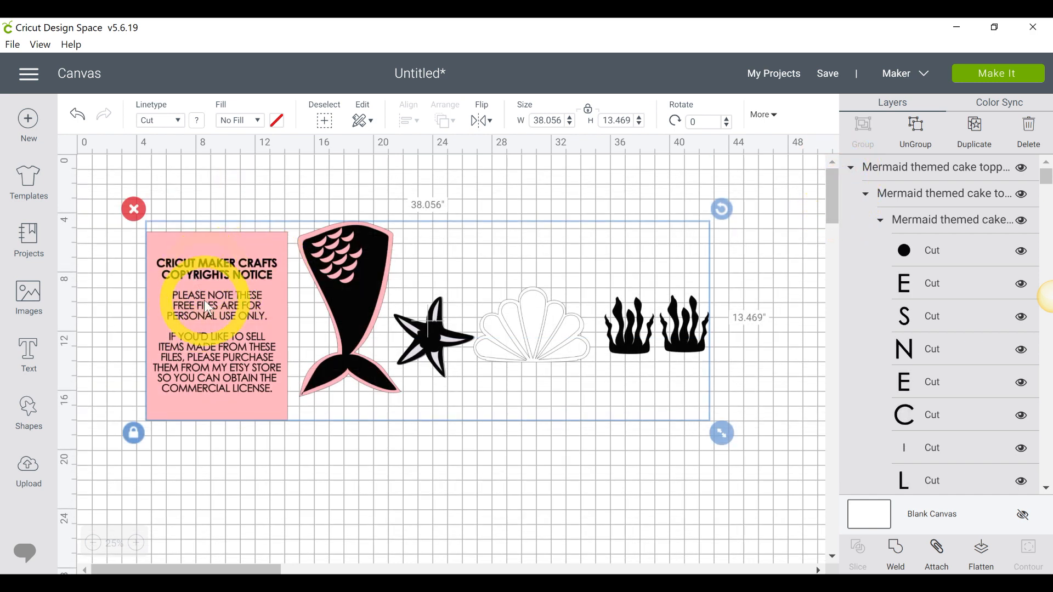
# Ungroup the mermaid cake topper design and delete the pink copyright notice
pyautogui.click(923, 133)
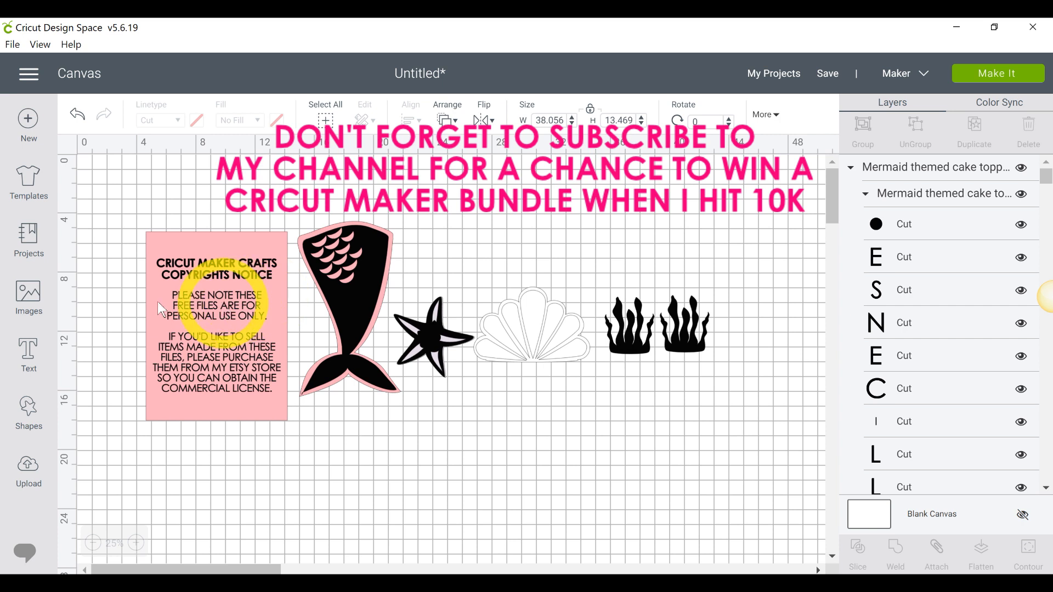
pyautogui.click(222, 327)
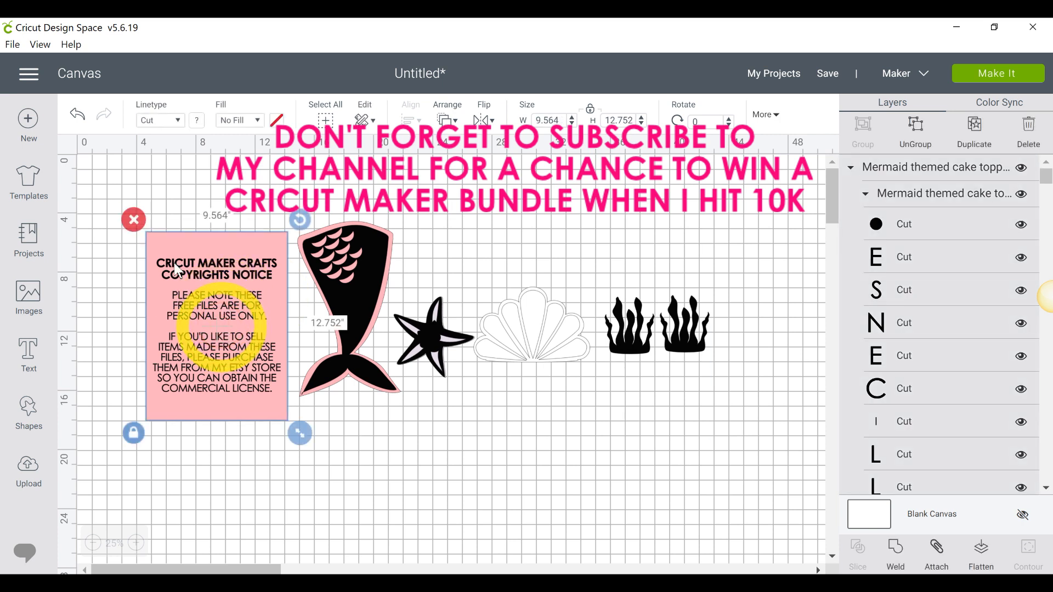
pyautogui.press('Delete')
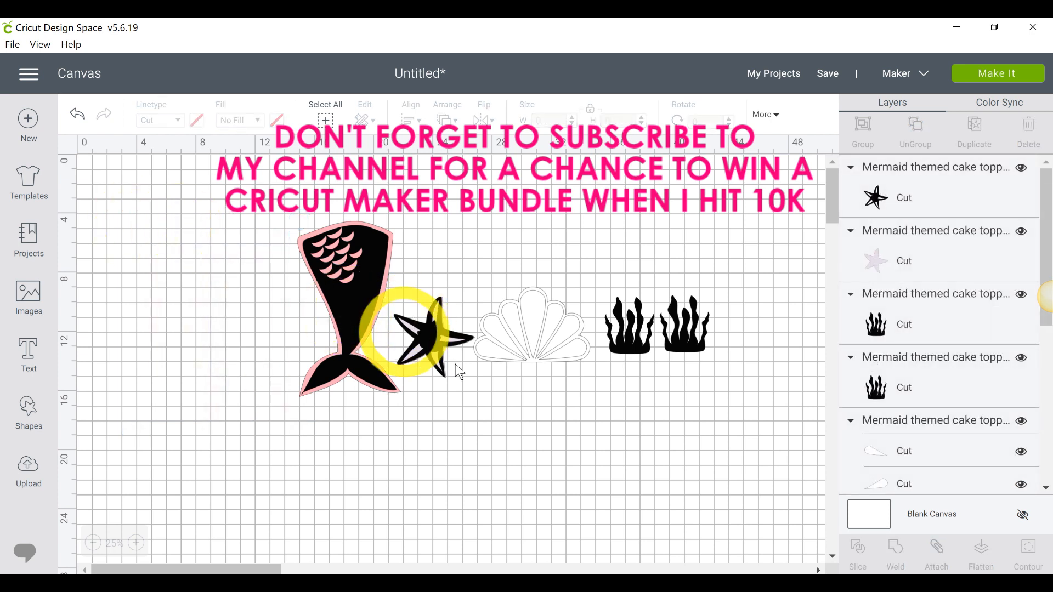
# Move the mermaid tail, starfish, shell and seaweed pieces together further down the canvas to free the space above
pyautogui.moveTo(245, 176); pyautogui.dragTo(790, 466)
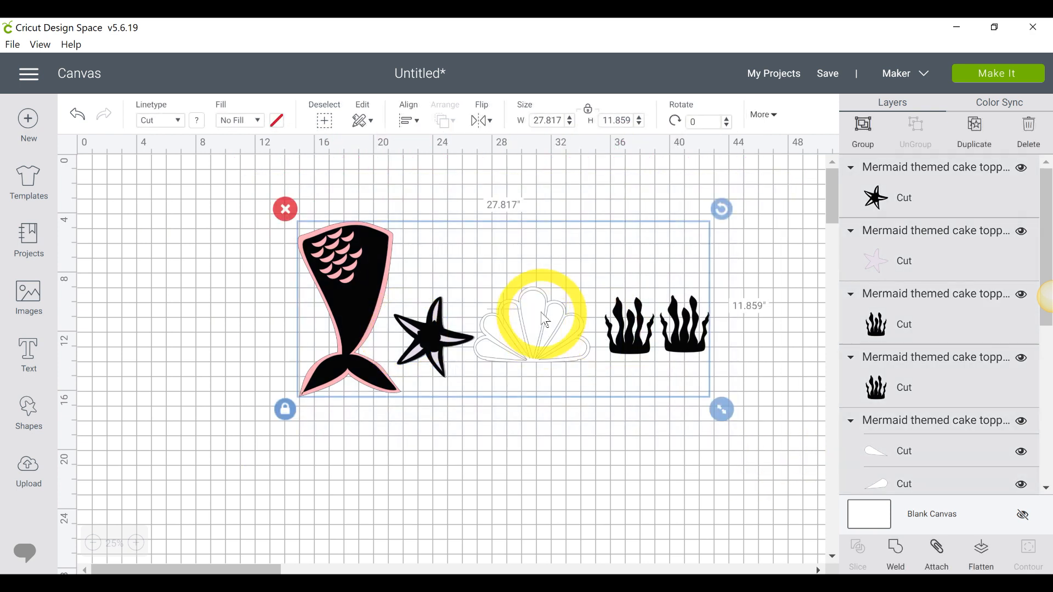
pyautogui.click(542, 340)
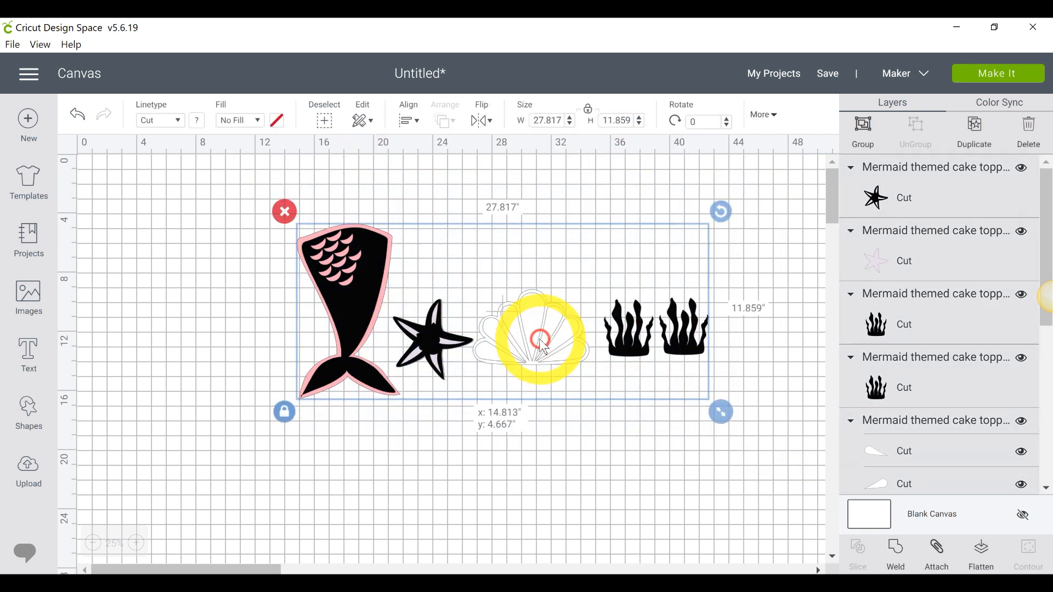
pyautogui.moveTo(543, 346); pyautogui.dragTo(573, 561)
pyautogui.click(592, 382)
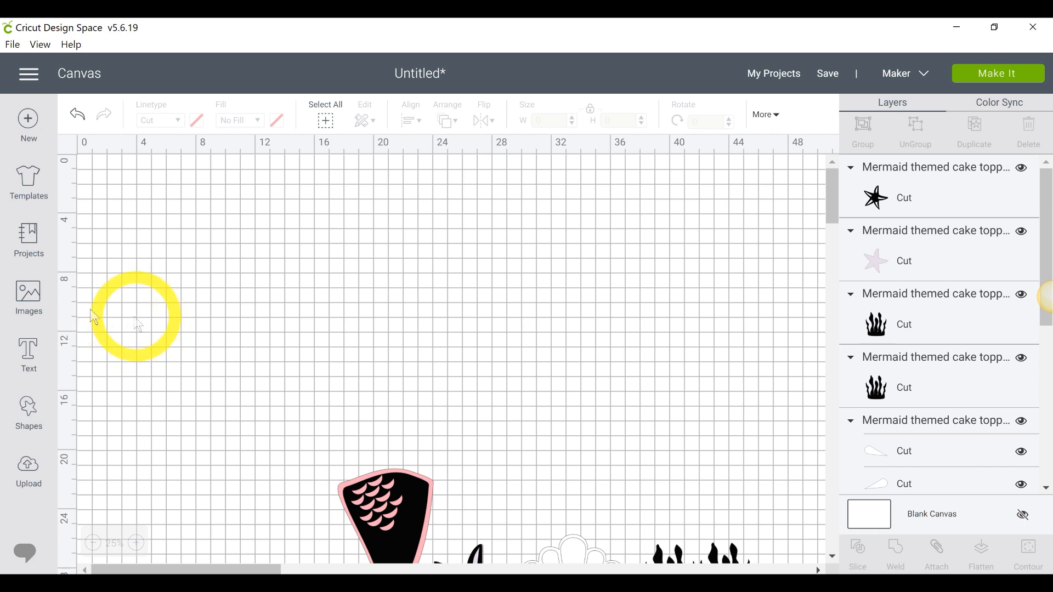
# Add a text object reading "1" and set its font to the system font Accord Heavy SF
pyautogui.click(30, 354)
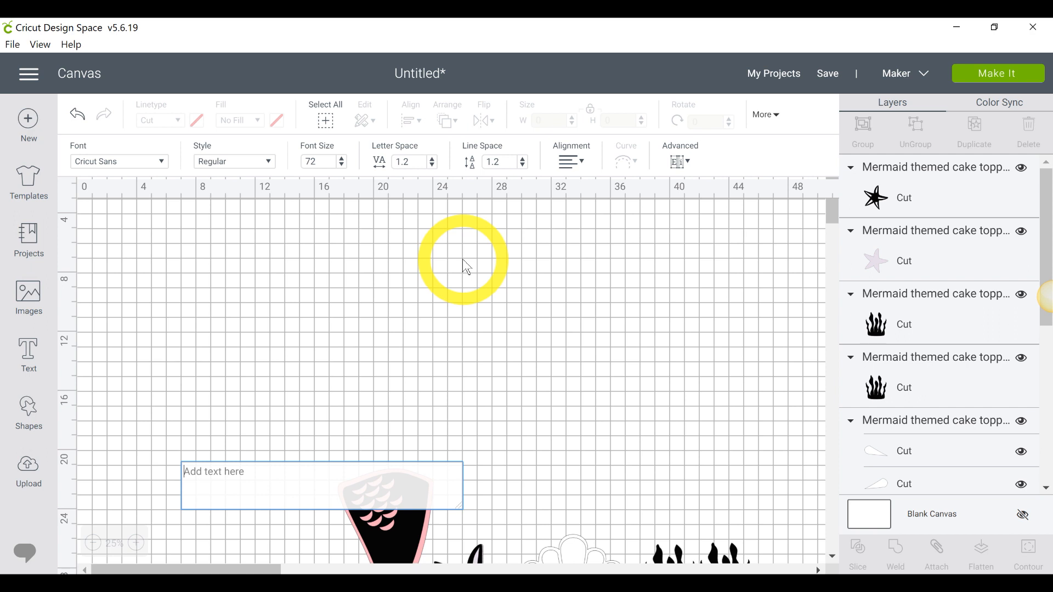
pyautogui.write('1')
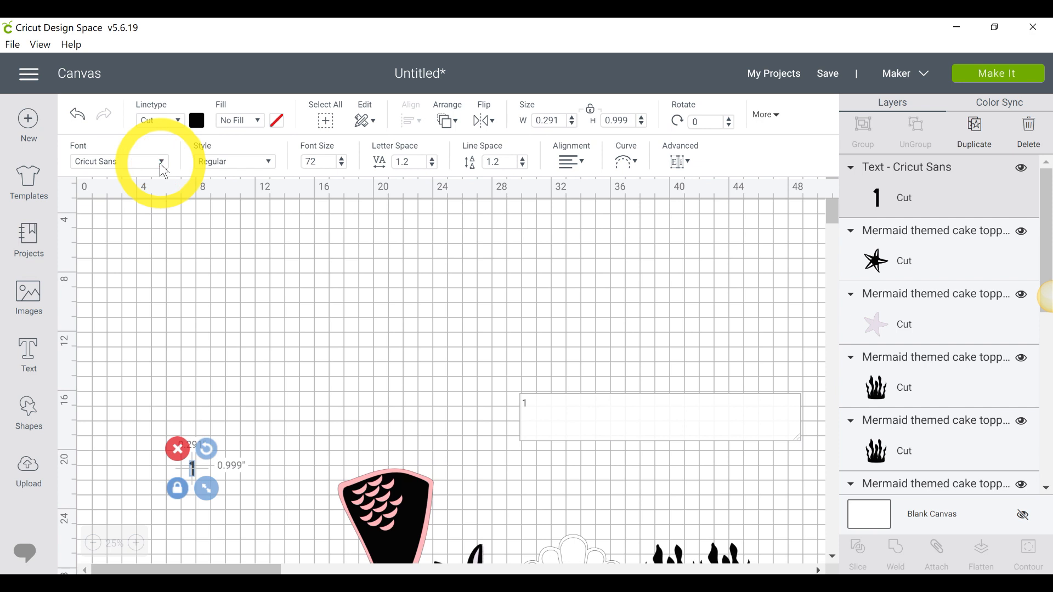
pyautogui.click(162, 163)
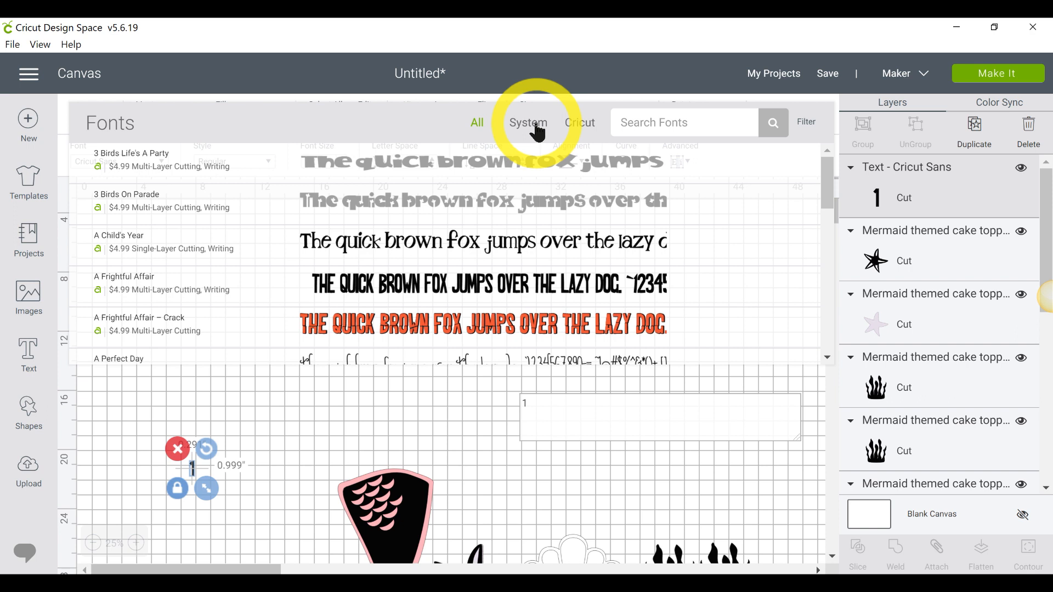
pyautogui.click(538, 132)
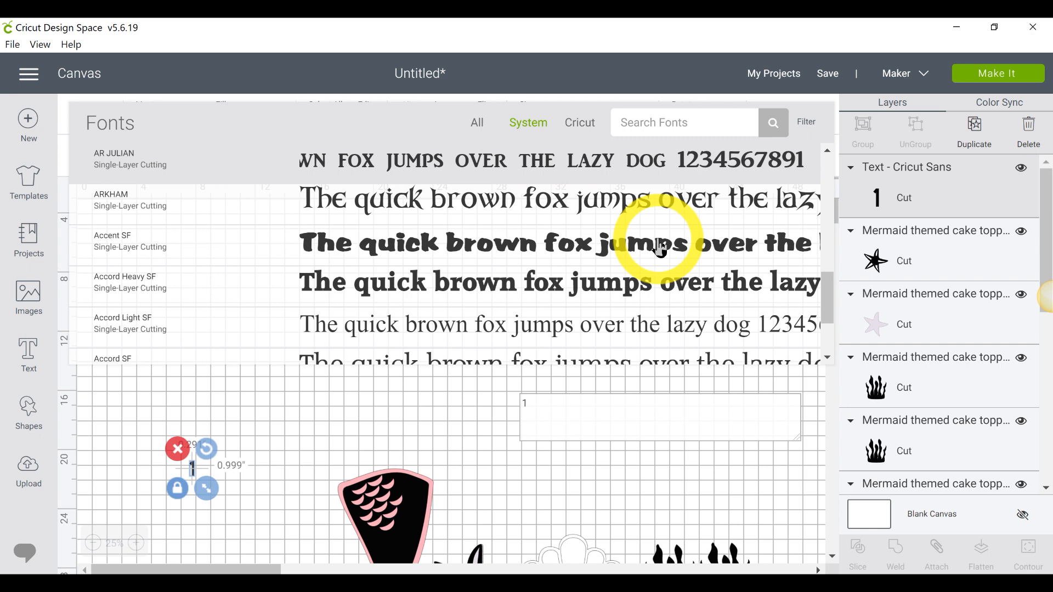
pyautogui.click(659, 245)
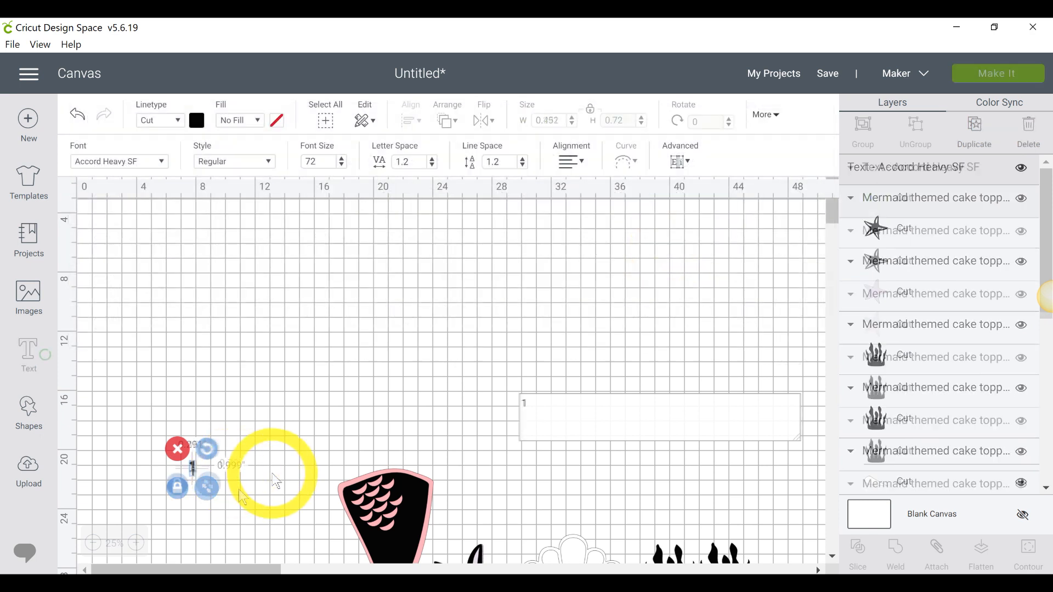
# Move the number 1 above the mermaid tail and enlarge it to about 7.4 by 11.7 inches
pyautogui.moveTo(209, 484); pyautogui.dragTo(237, 530)
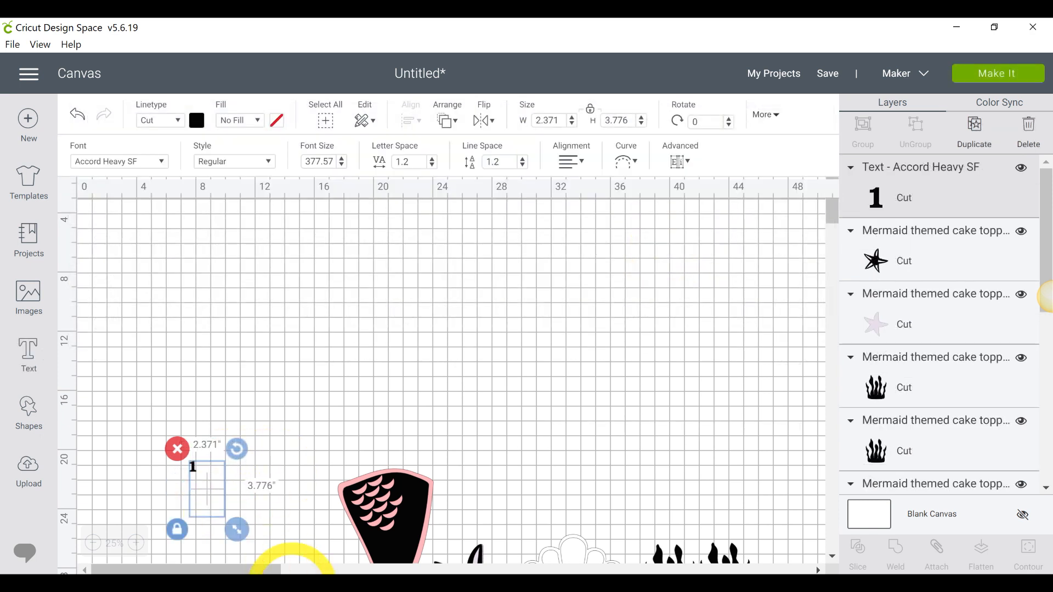
pyautogui.moveTo(198, 504); pyautogui.dragTo(503, 417)
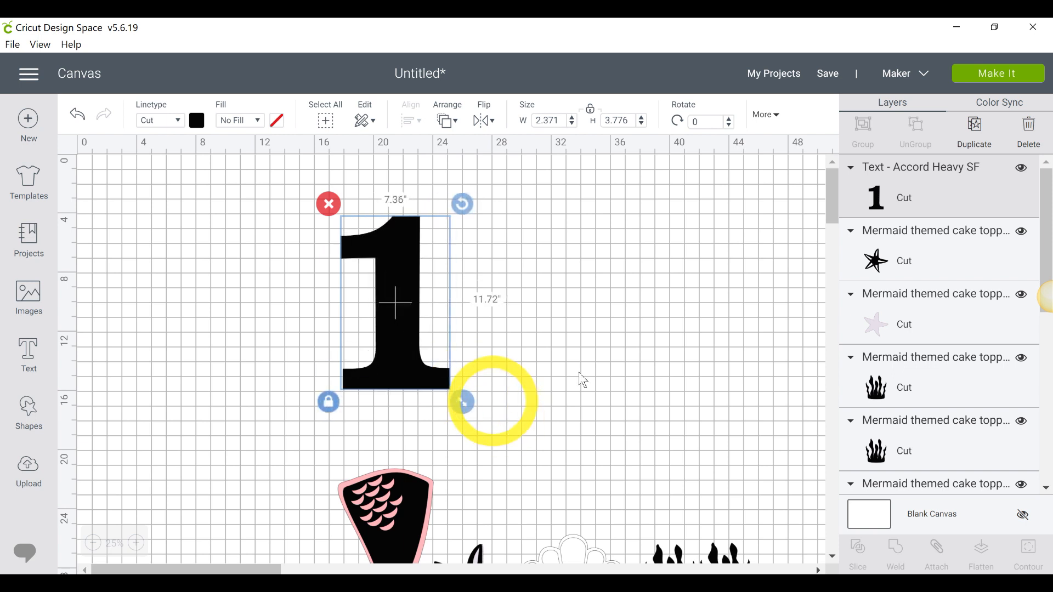
pyautogui.click(575, 331)
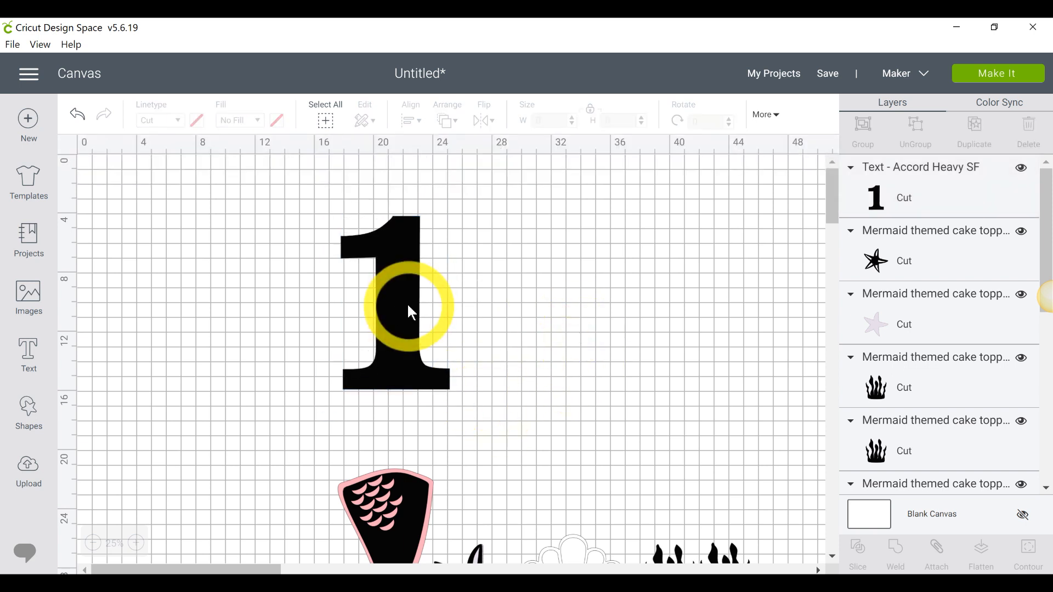
# Shrink the number 1 proportionally to about 5.3 by 8.4 inches and reposition it just above the mermaid tail
pyautogui.click(395, 295)
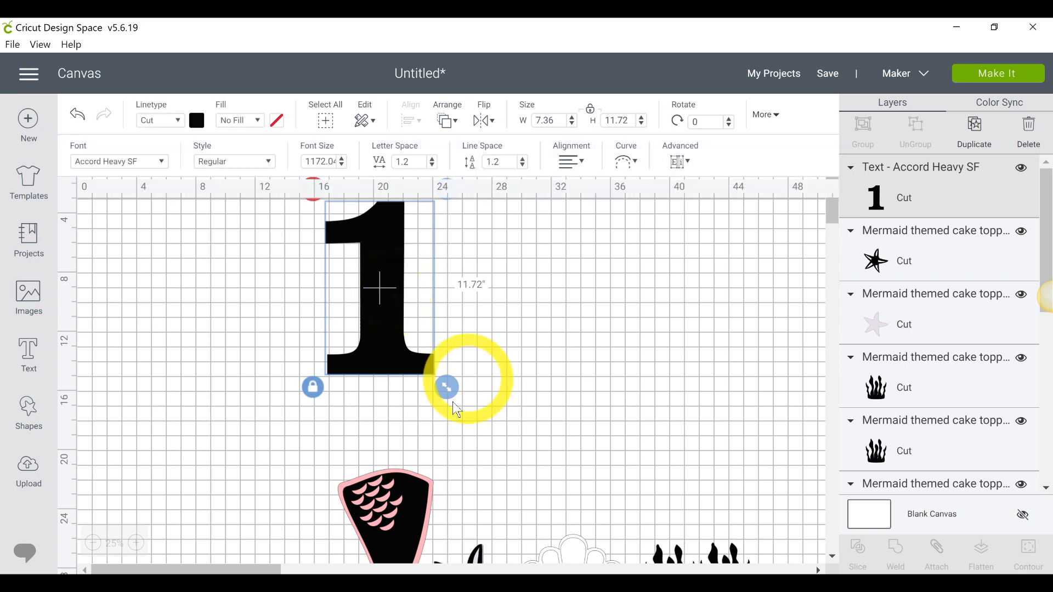
pyautogui.moveTo(445, 383); pyautogui.dragTo(413, 336)
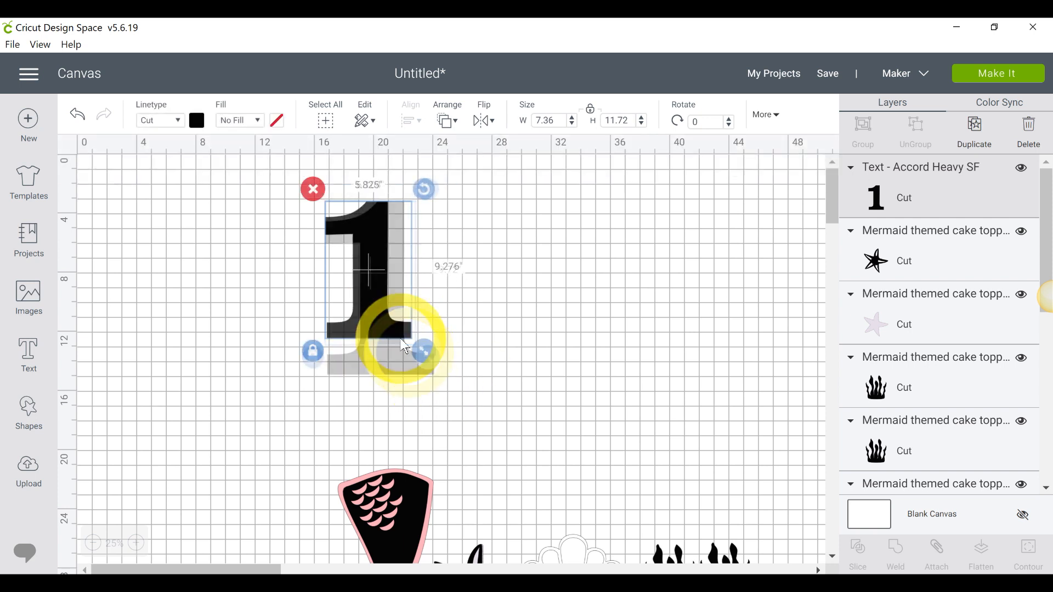
pyautogui.click(523, 361)
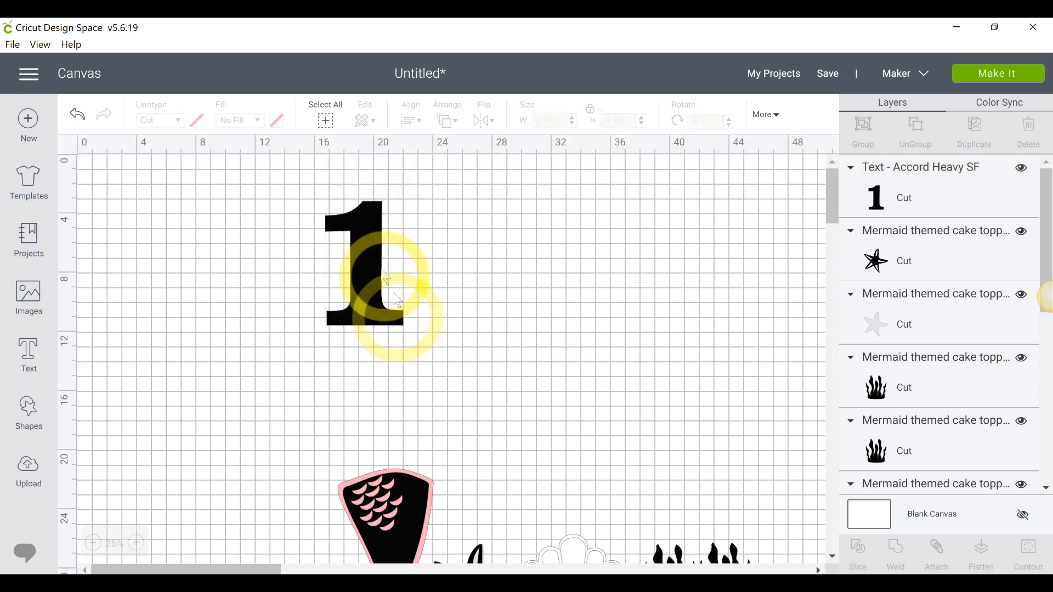
pyautogui.moveTo(379, 268); pyautogui.dragTo(396, 336)
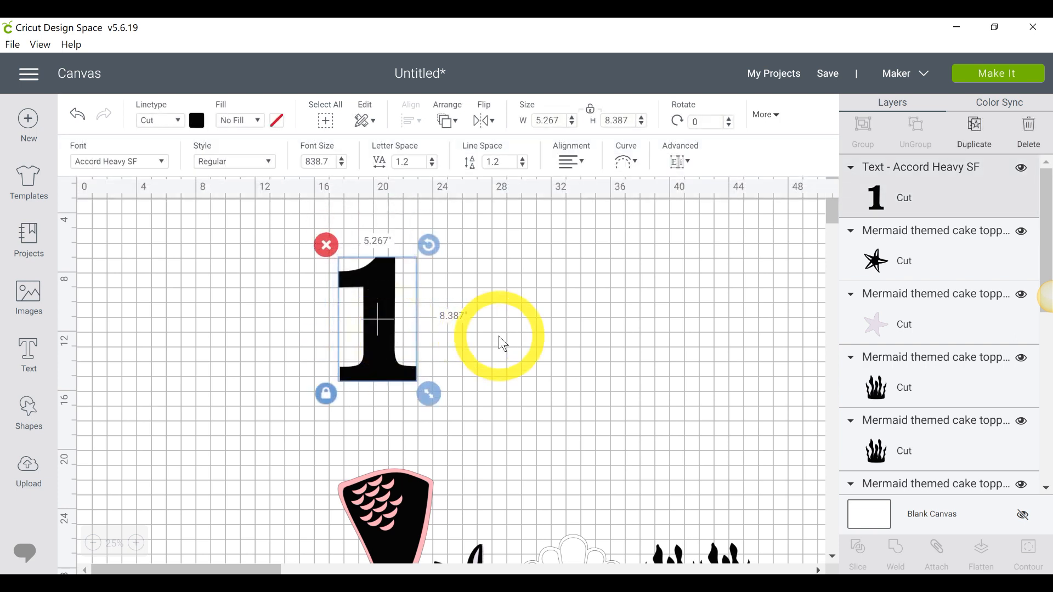
# Unlock the proportions of the number 1 and stretch it to about 6.3 inches wide by 8.8 inches high
pyautogui.click(332, 391)
pyautogui.moveTo(436, 392); pyautogui.dragTo(444, 401)
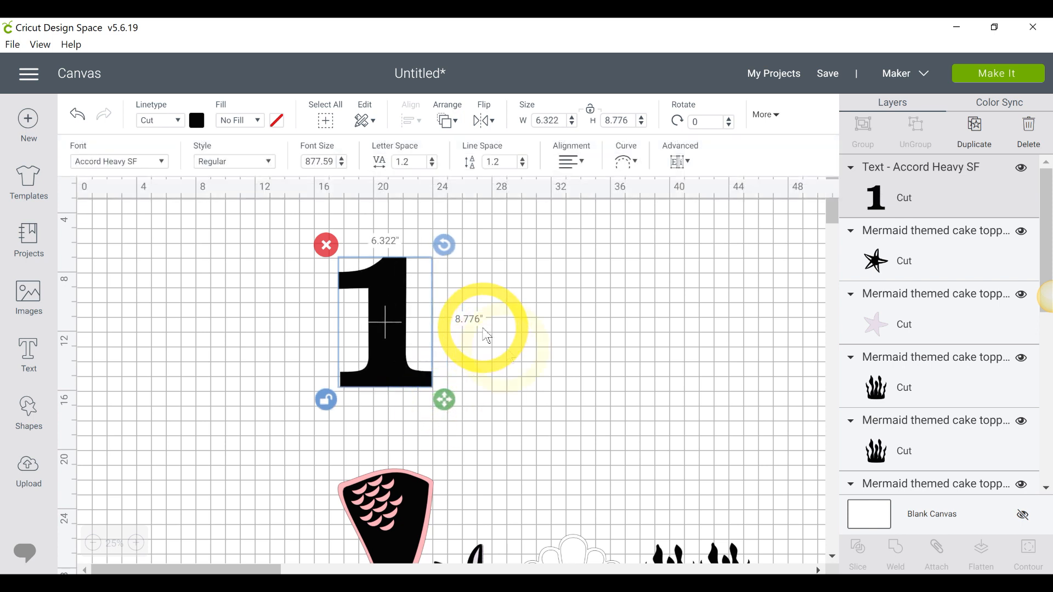
pyautogui.click(509, 350)
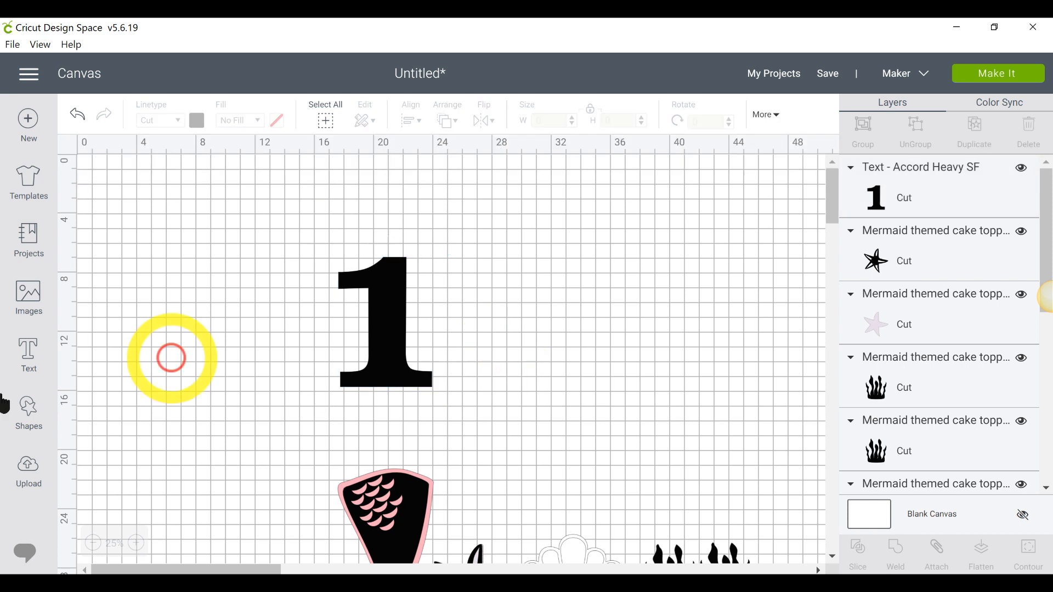
# Duplicate the number 1 and place the copy well to the right of the original
pyautogui.click(397, 340)
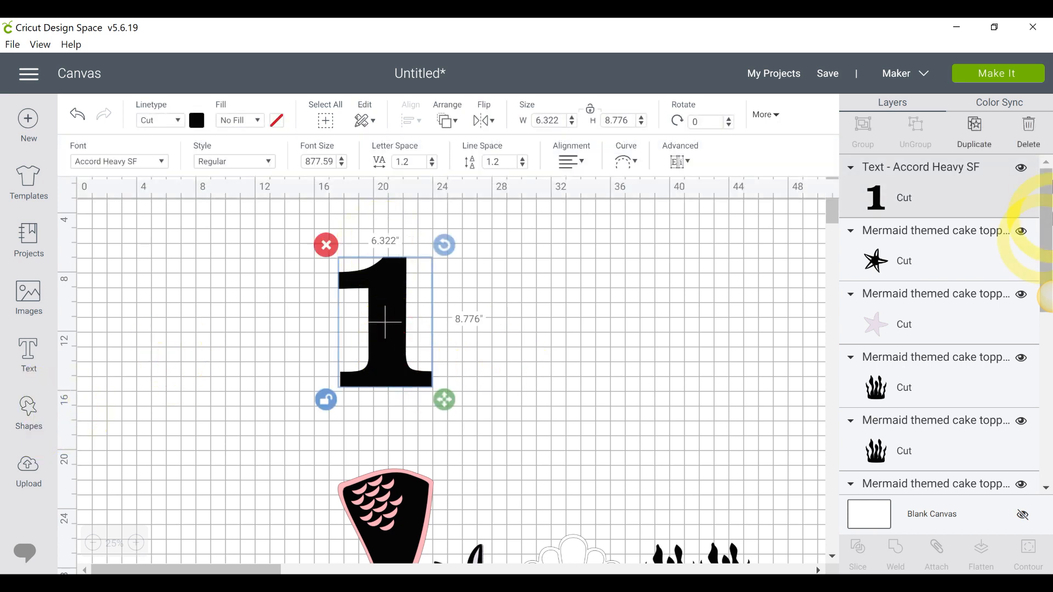
pyautogui.click(978, 140)
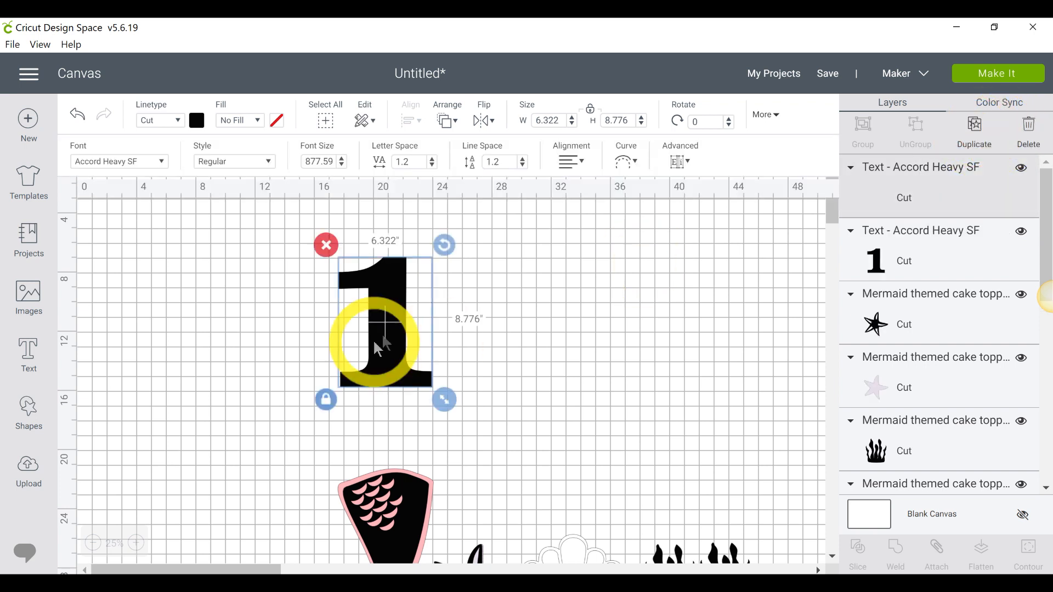
pyautogui.moveTo(391, 333); pyautogui.dragTo(730, 299)
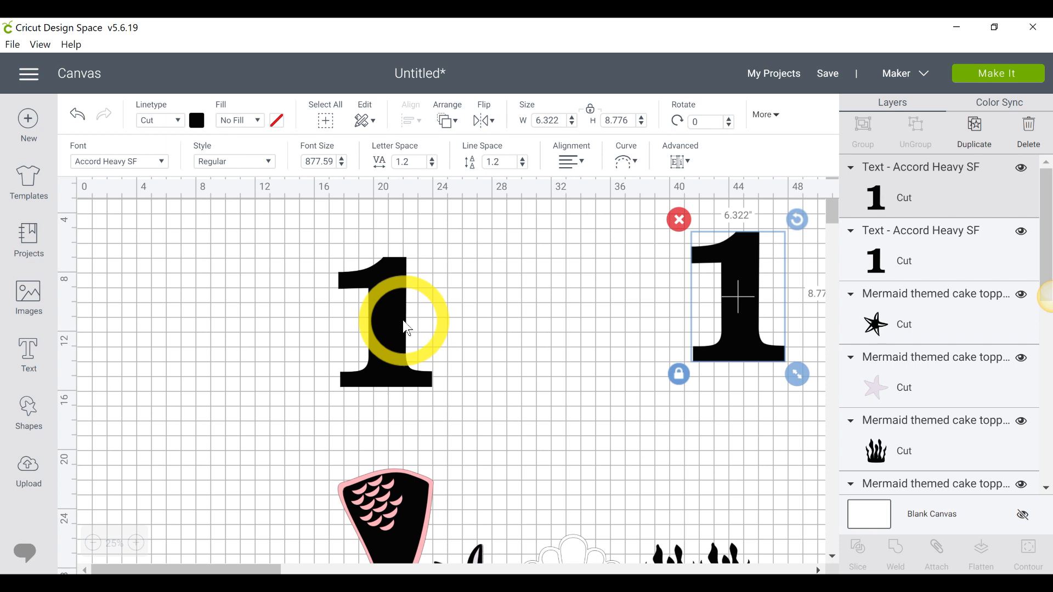
pyautogui.click(403, 319)
pyautogui.click(51, 479)
pyautogui.click(30, 408)
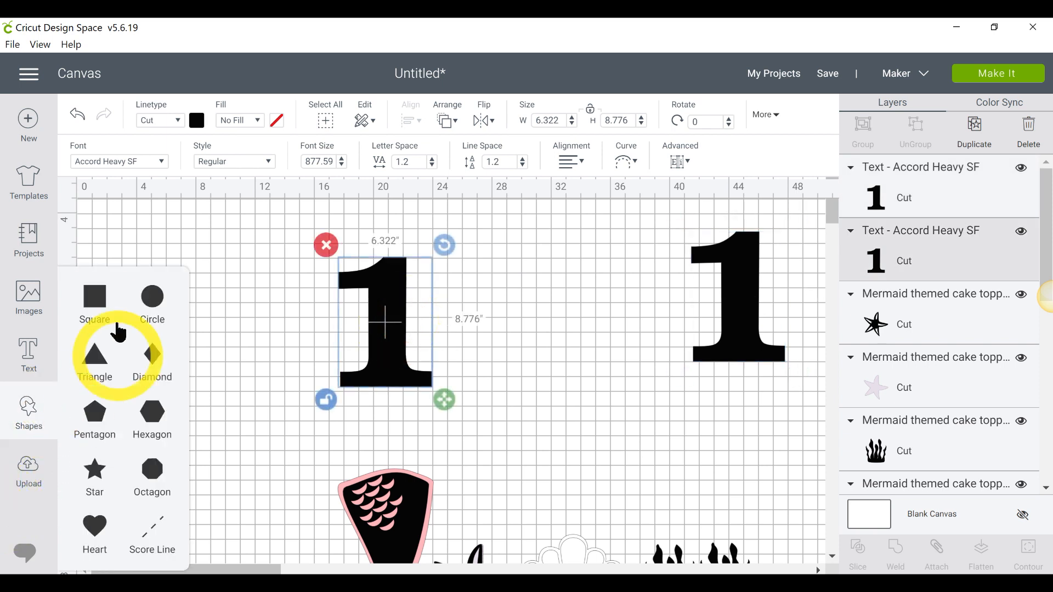
pyautogui.click(95, 307)
pyautogui.click(306, 352)
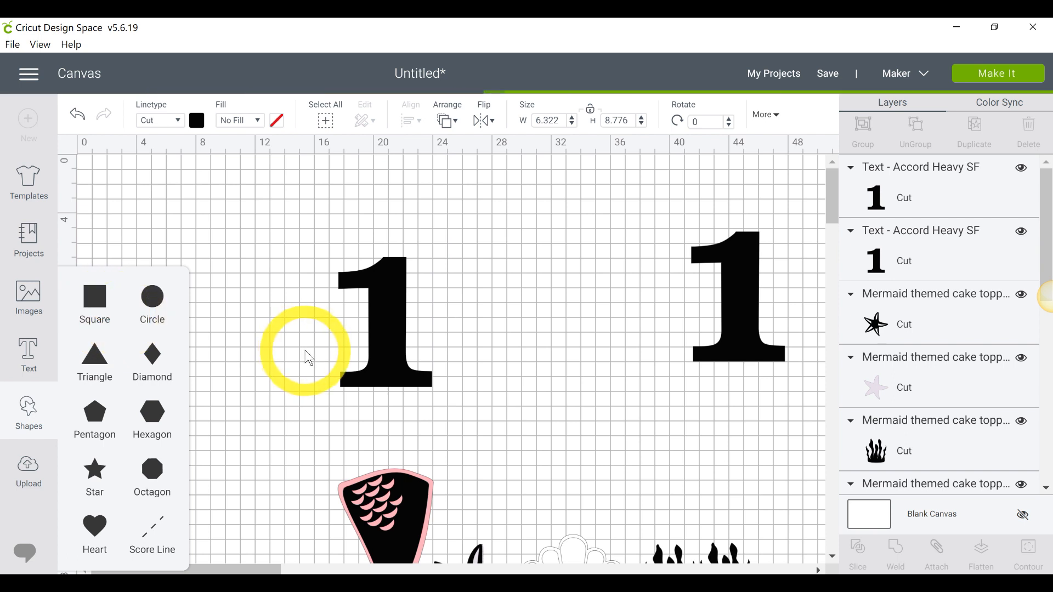
pyautogui.moveTo(165, 236); pyautogui.dragTo(268, 343)
pyautogui.click(226, 320)
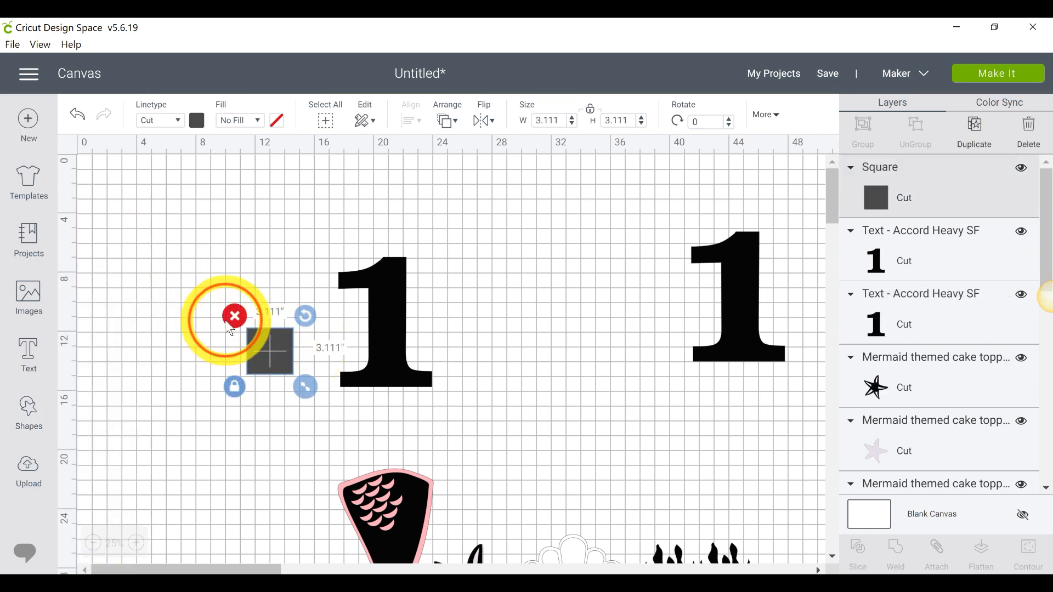
# Insert a square shape onto the canvas
pyautogui.click(30, 425)
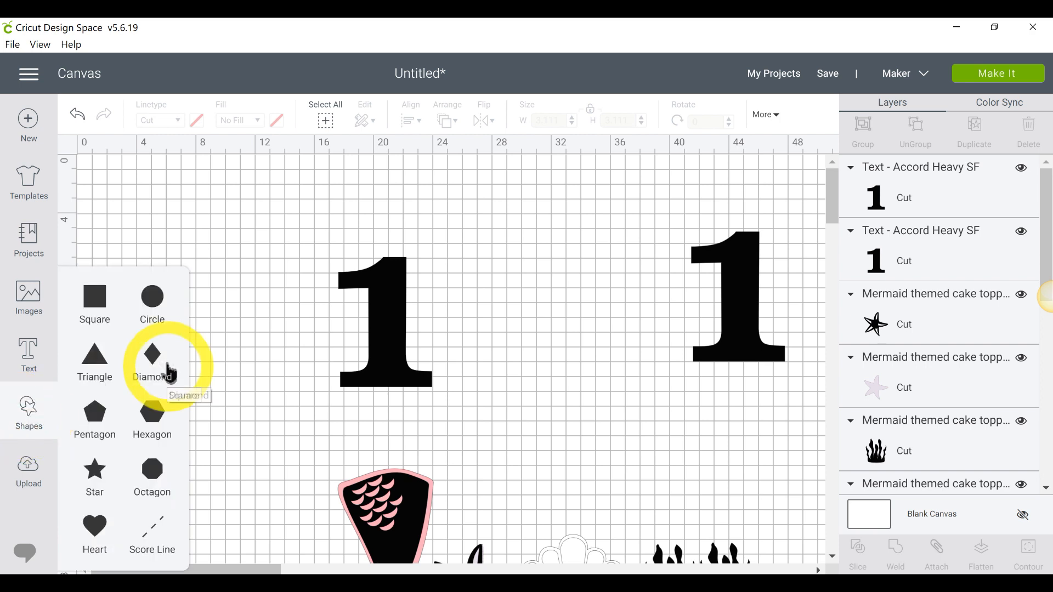
pyautogui.click(159, 315)
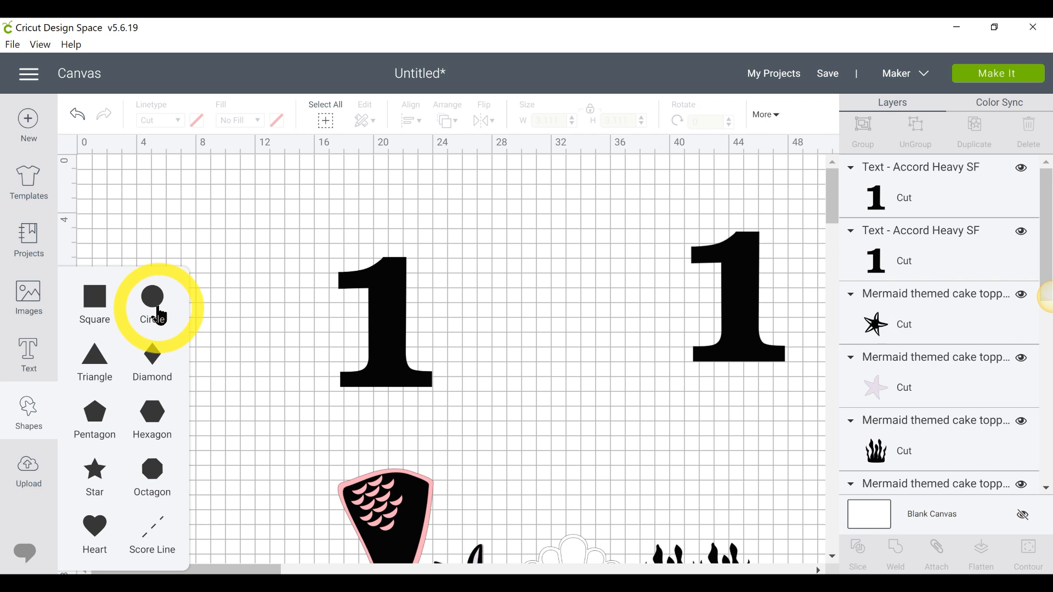
pyautogui.click(95, 301)
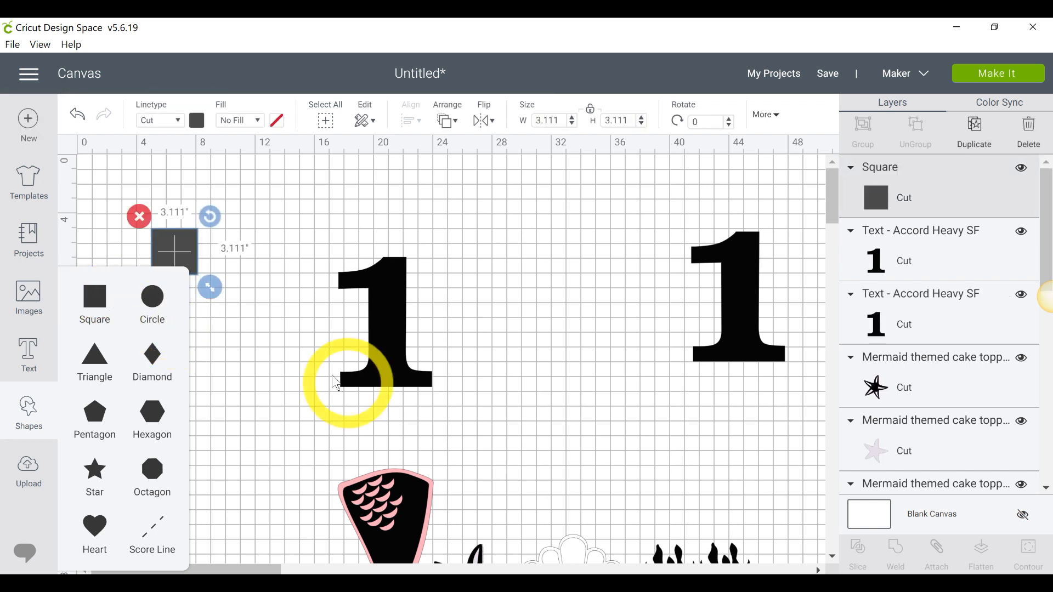
# Unlock the square's proportions and stretch it into a bar about 14.8 by 3.3 inches directly beneath the left number 1
pyautogui.moveTo(175, 247); pyautogui.dragTo(536, 449)
pyautogui.click(282, 438)
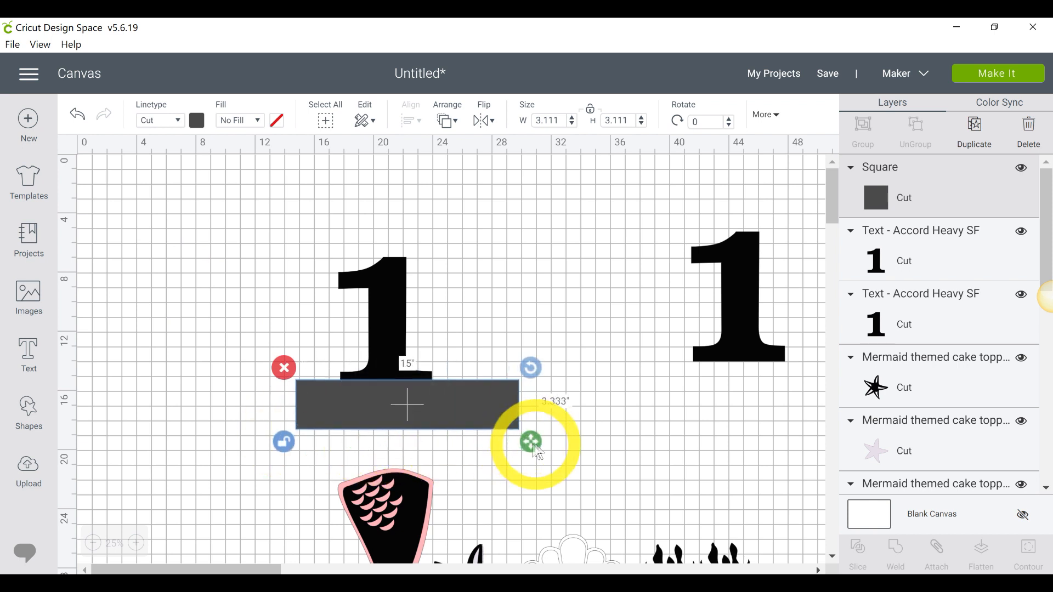
pyautogui.moveTo(465, 419); pyautogui.dragTo(448, 412)
pyautogui.click(441, 321)
pyautogui.click(449, 391)
pyautogui.moveTo(417, 394); pyautogui.dragTo(416, 389)
pyautogui.click(502, 301)
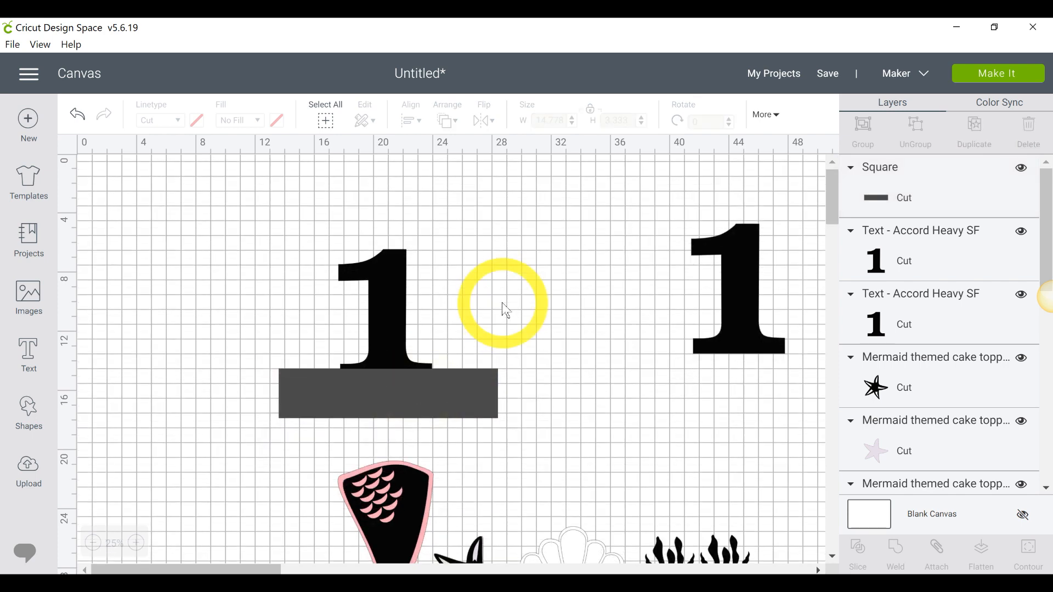
# Move the black scaled tail off to the left and place the pink tail over the bar beside the number 1
pyautogui.scroll(-4, 501, 302)
pyautogui.scroll(2, 502, 301)
pyautogui.scroll(2, 502, 304)
pyautogui.scroll(-2, 502, 304)
pyautogui.click(372, 441)
pyautogui.moveTo(375, 447); pyautogui.dragTo(225, 472)
pyautogui.moveTo(409, 464); pyautogui.dragTo(306, 241)
# Flip the pink tail vertically and fit it between bar and number 1, rotated to about 151.3° and sized about 6.2 by 7.1 inches
pyautogui.scroll(3, 571, 368)
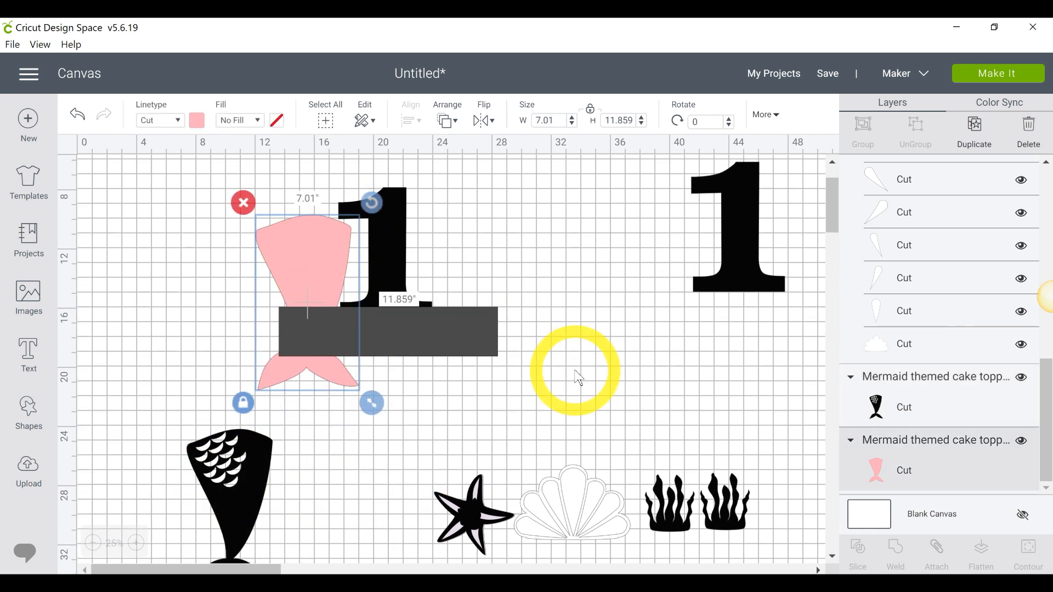
pyautogui.click(492, 123)
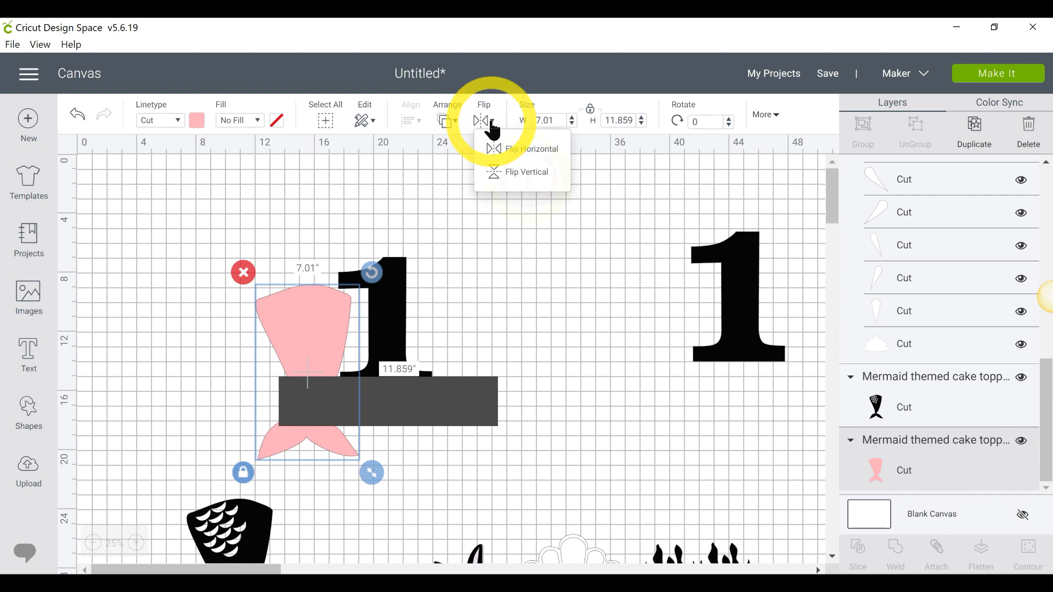
pyautogui.click(528, 177)
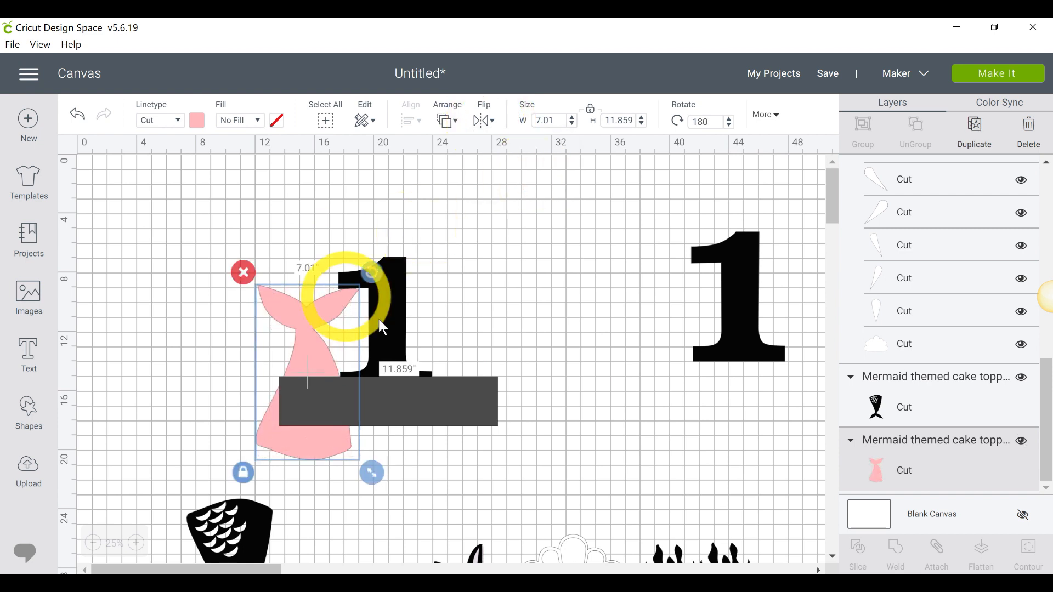
pyautogui.moveTo(376, 230); pyautogui.dragTo(320, 190)
pyautogui.moveTo(401, 433); pyautogui.dragTo(353, 382)
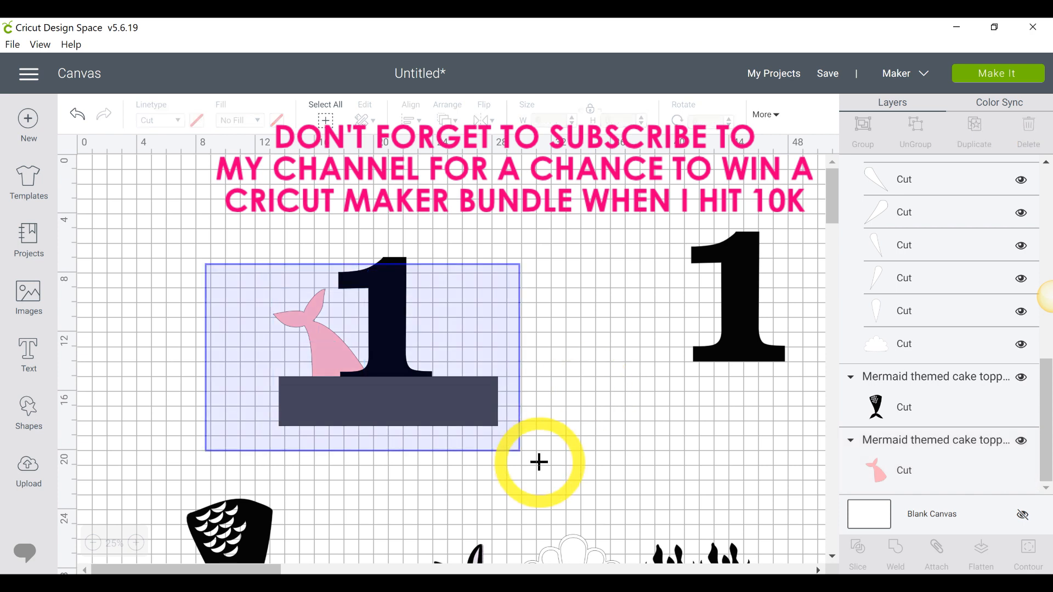
# Duplicate the pink tail and place the copy below and to the left of the bar
pyautogui.moveTo(539, 463); pyautogui.dragTo(539, 462)
pyautogui.click(311, 346)
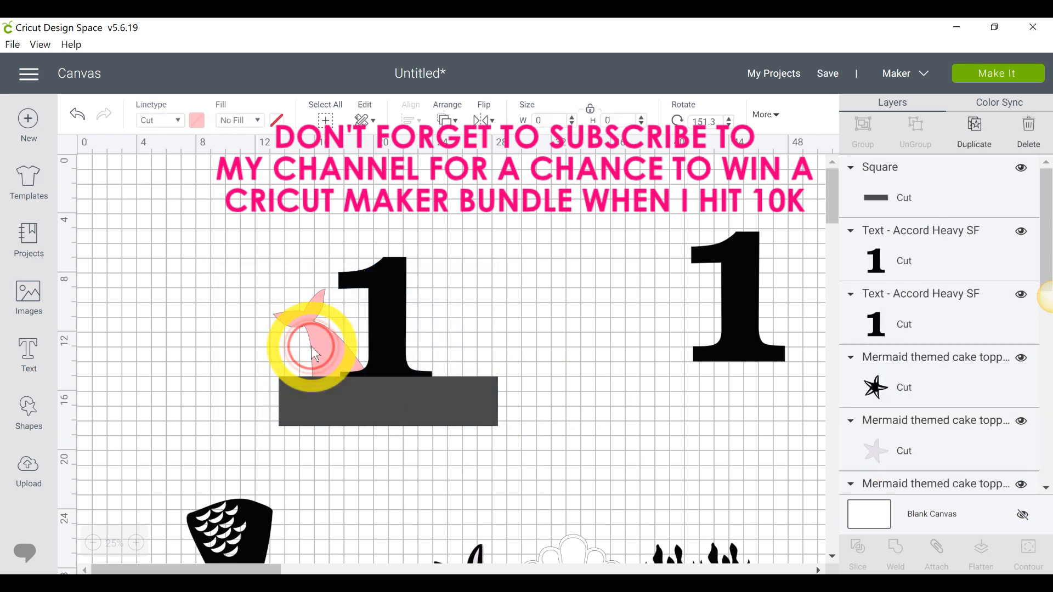
pyautogui.click(974, 132)
pyautogui.moveTo(347, 329); pyautogui.dragTo(132, 541)
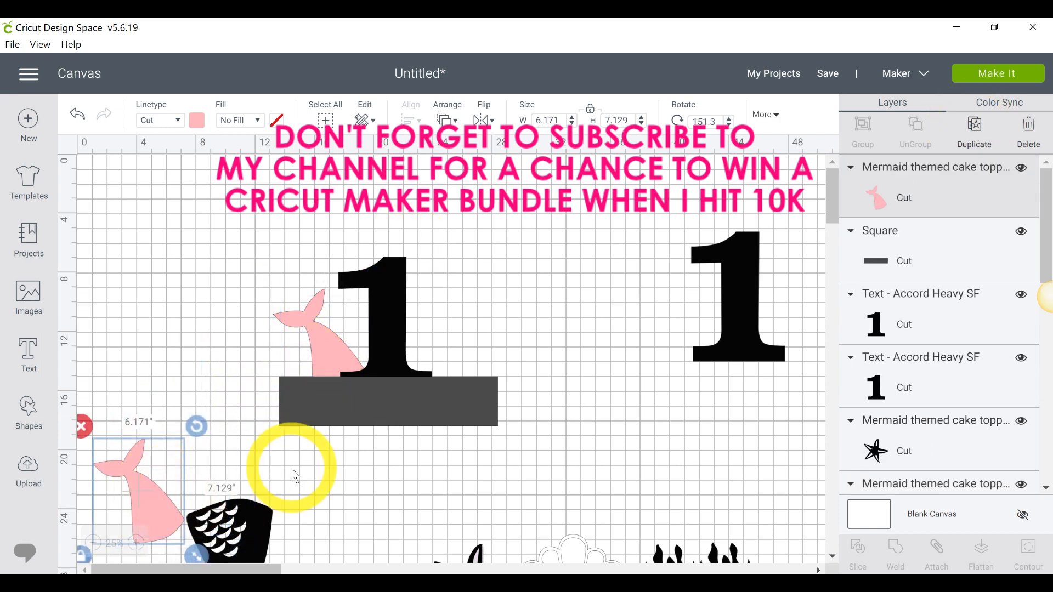
# Recolour the tail, the left number 1 and the bar together in black
pyautogui.moveTo(250, 226); pyautogui.dragTo(581, 481)
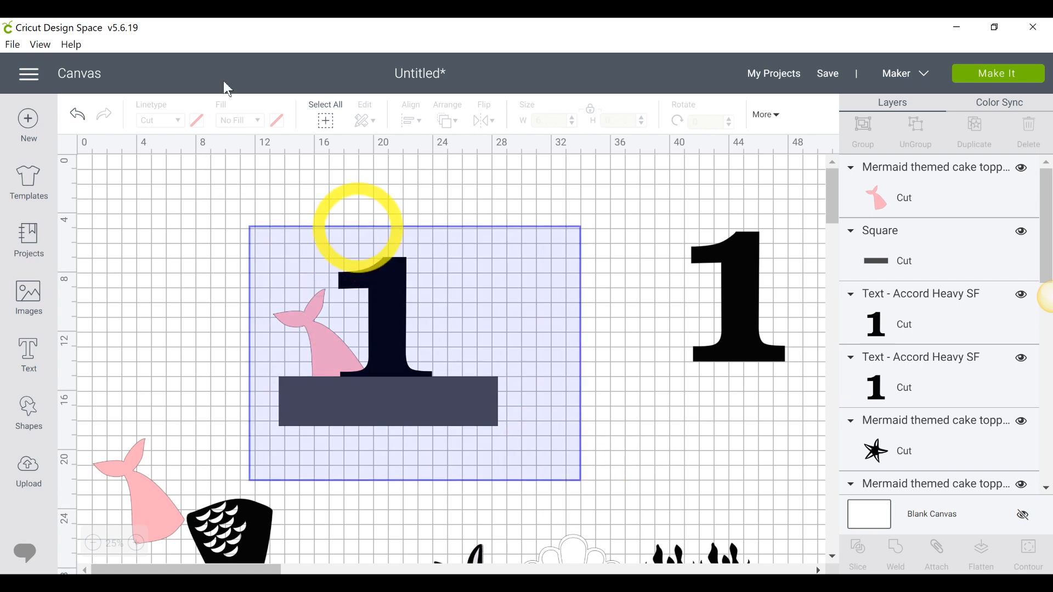
pyautogui.click(197, 120)
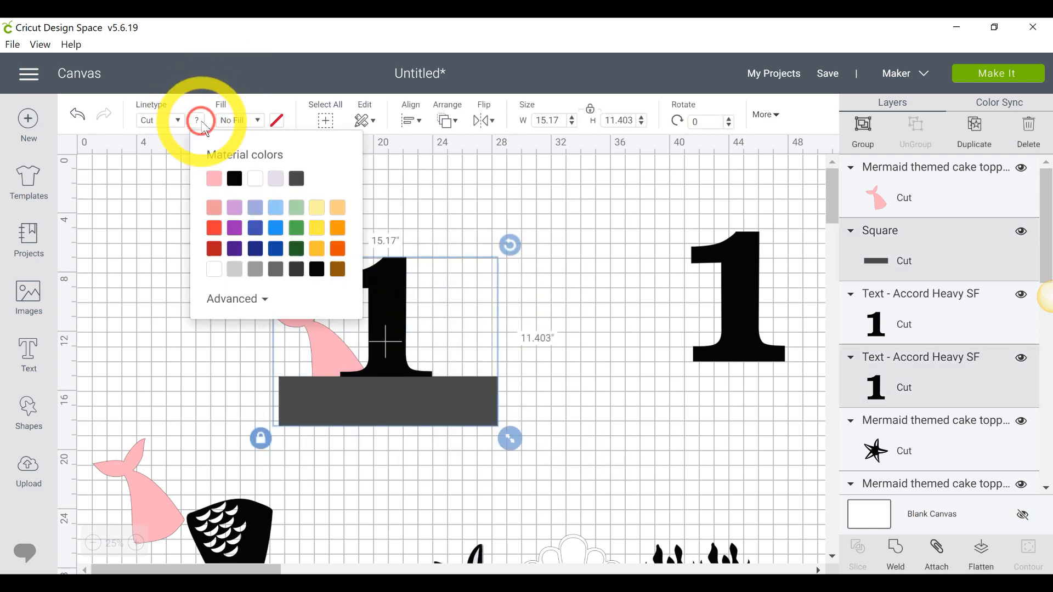
pyautogui.click(236, 180)
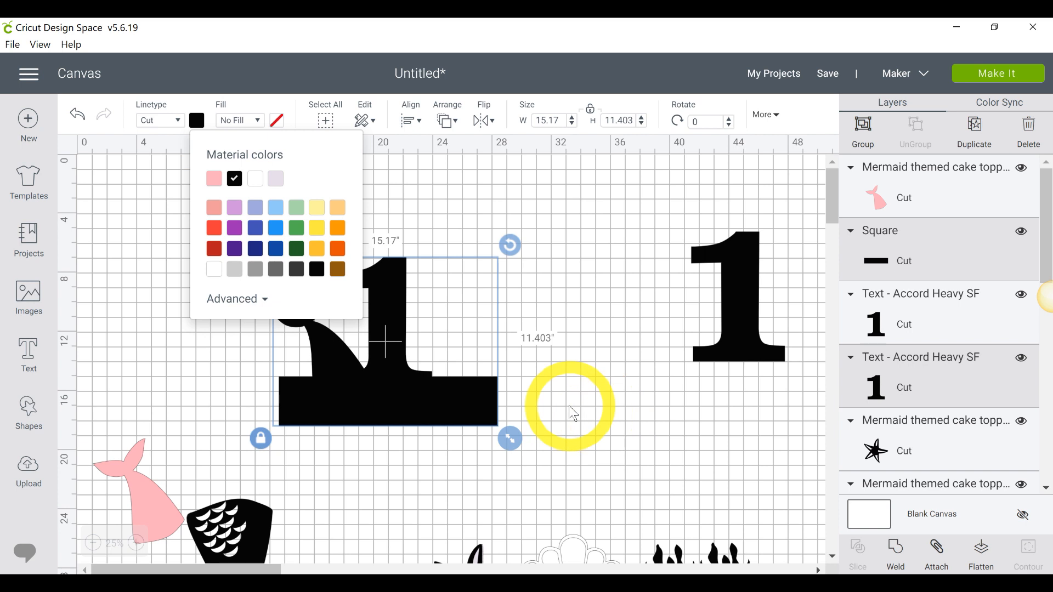
pyautogui.click(551, 378)
# Move the black starfish outline aside, then duplicate the lavender starfish and place the copy on the bar beside the number 1
pyautogui.scroll(-3, 538, 348)
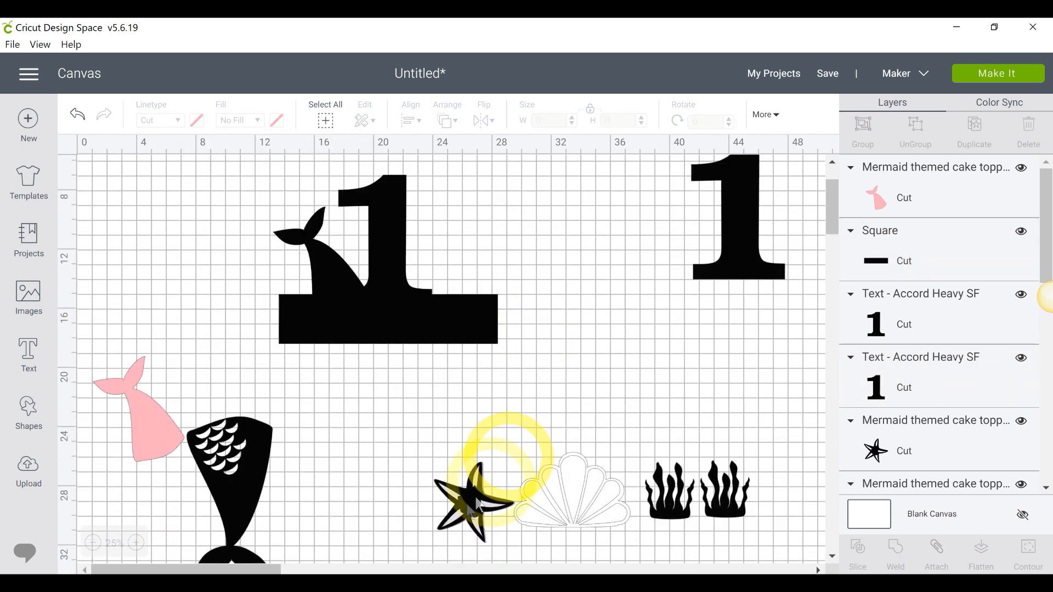
pyautogui.moveTo(472, 514); pyautogui.dragTo(345, 493)
pyautogui.click(468, 500)
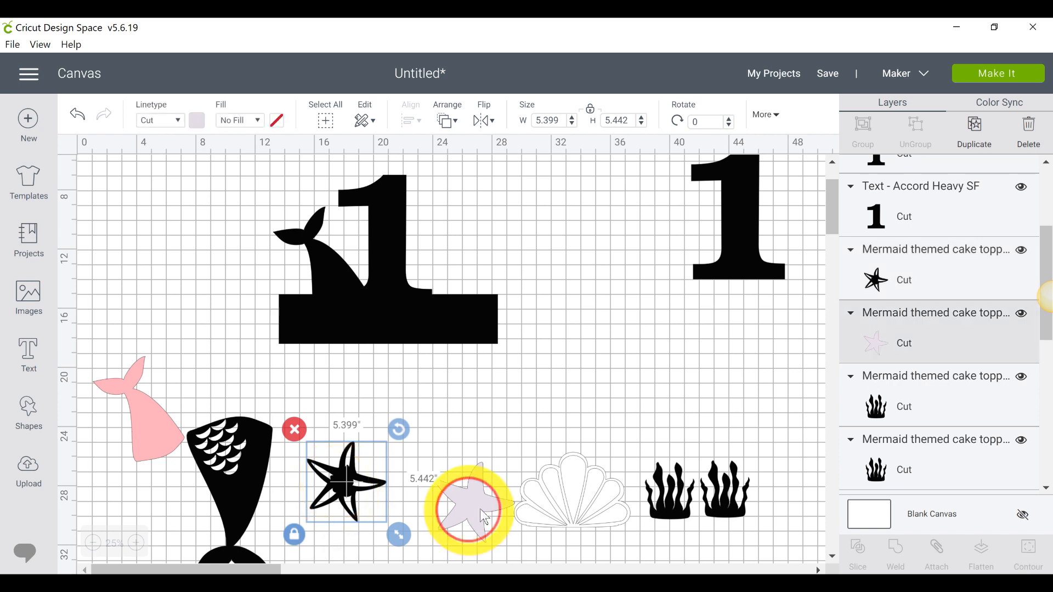
pyautogui.click(974, 130)
pyautogui.moveTo(475, 496); pyautogui.dragTo(450, 258)
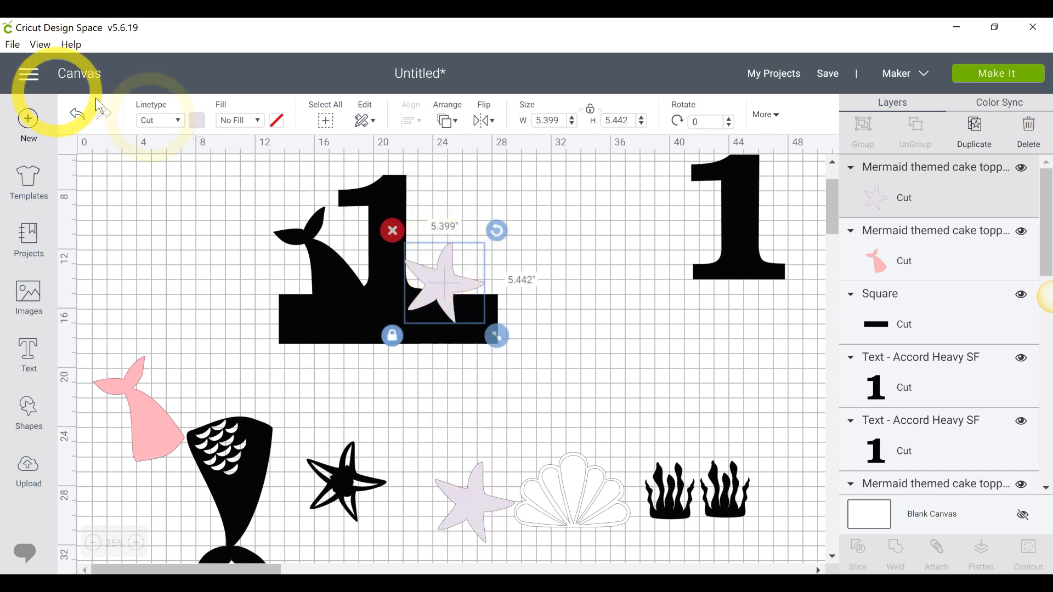
# Recolour the starfish copy on the bar black and nudge it slightly away from the number 1
pyautogui.click(197, 120)
pyautogui.click(214, 178)
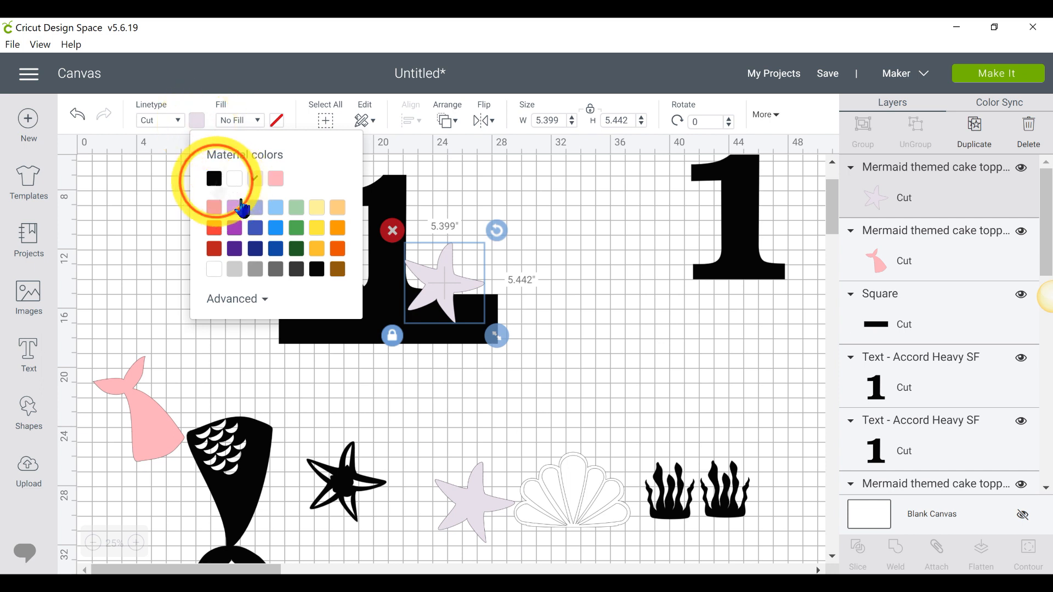
pyautogui.click(600, 390)
pyautogui.scroll(3, 600, 389)
pyautogui.moveTo(461, 355); pyautogui.dragTo(461, 357)
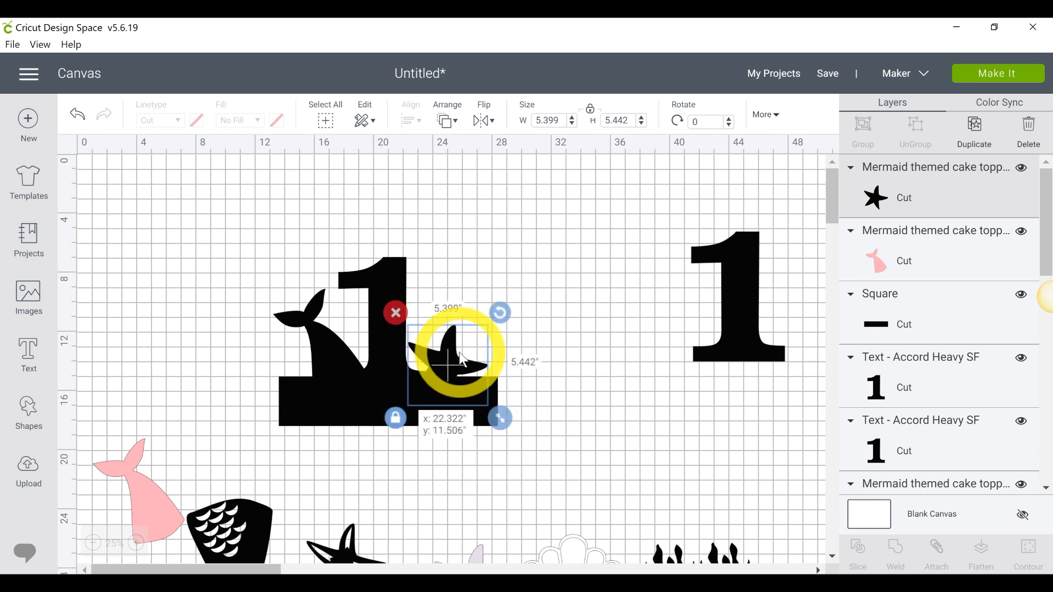
pyautogui.click(641, 366)
# Stretch the black bar downward to a height of about 4.3 inches
pyautogui.scroll(-5, 642, 375)
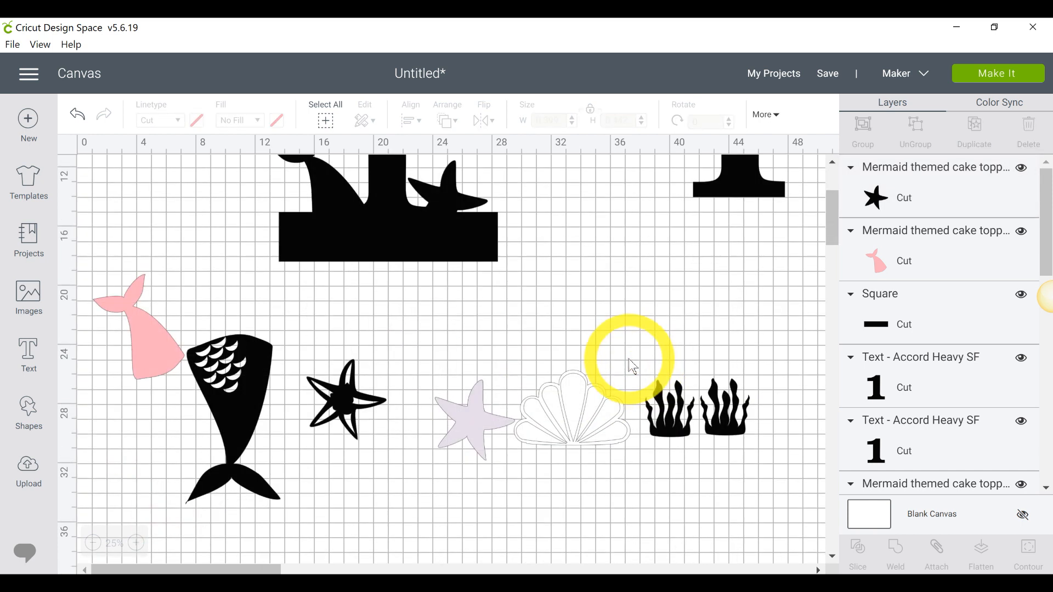
pyautogui.scroll(5, 451, 313)
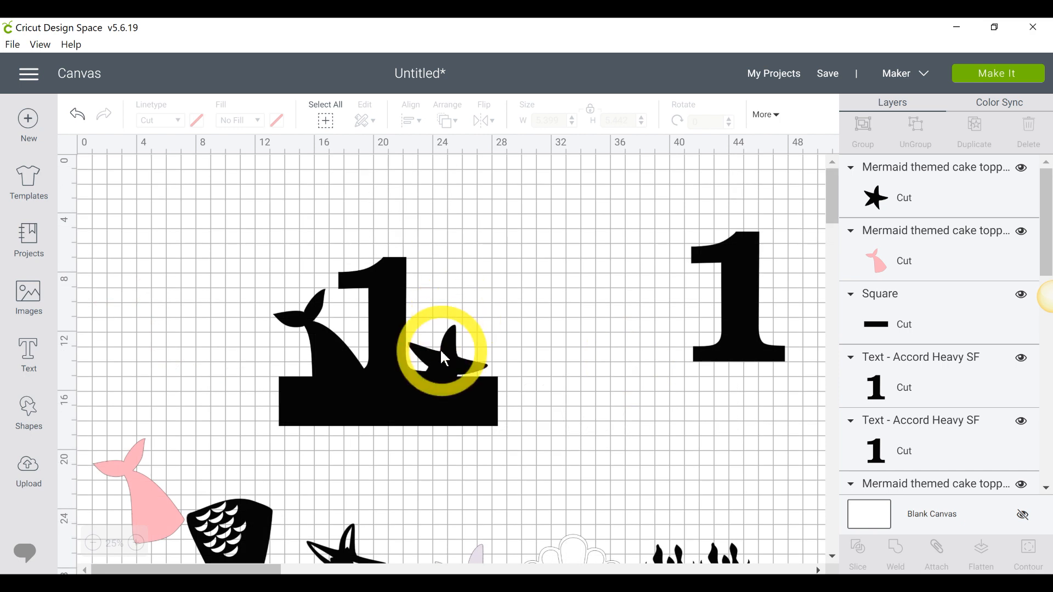
pyautogui.click(433, 423)
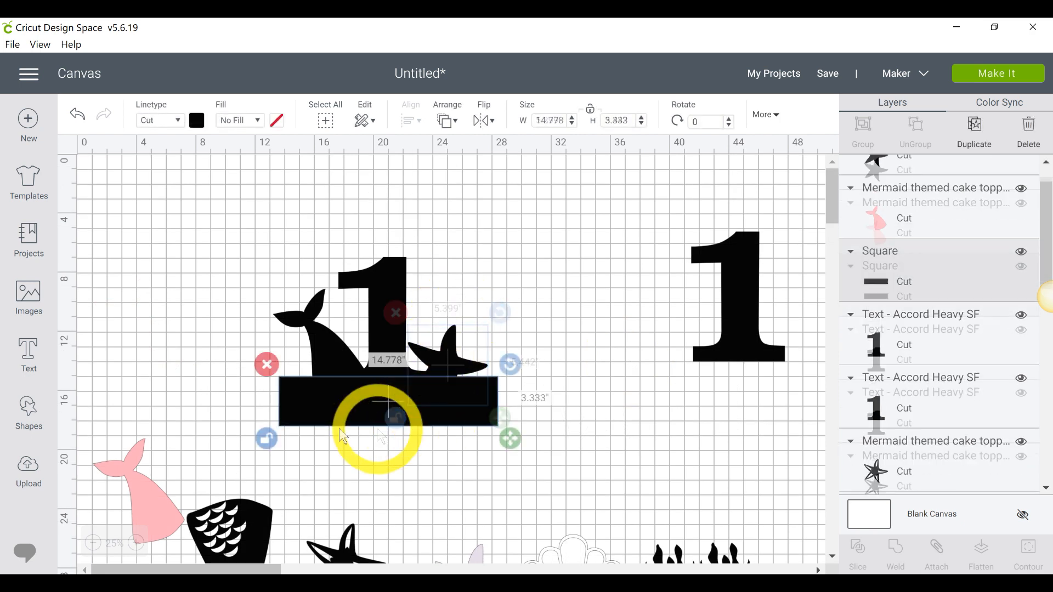
pyautogui.moveTo(506, 451); pyautogui.dragTo(507, 464)
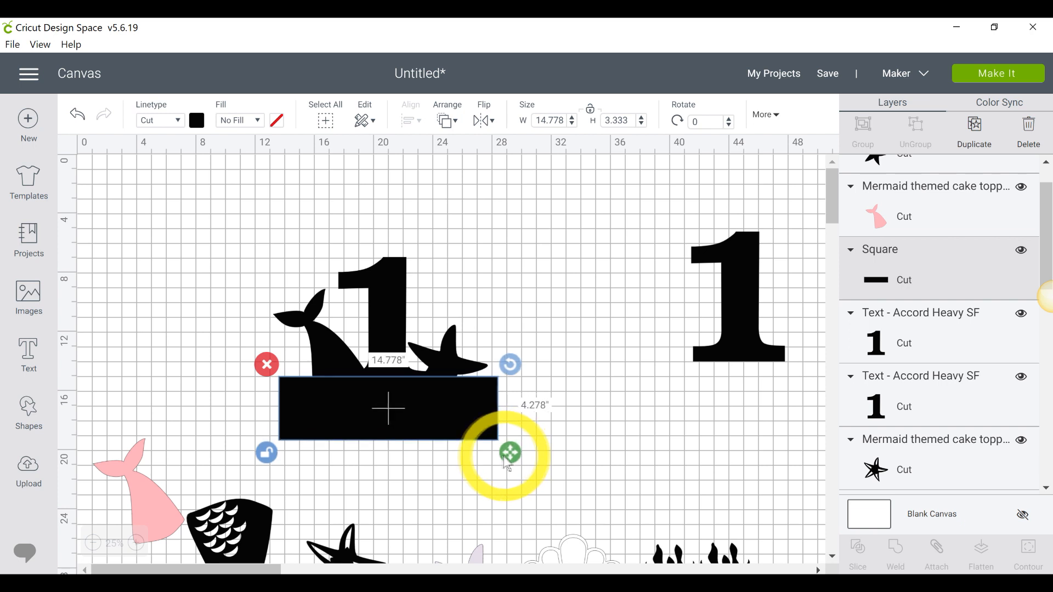
pyautogui.click(661, 367)
# Move the black starfish along to the right end of the bar, overhanging its edge
pyautogui.scroll(-2, 660, 367)
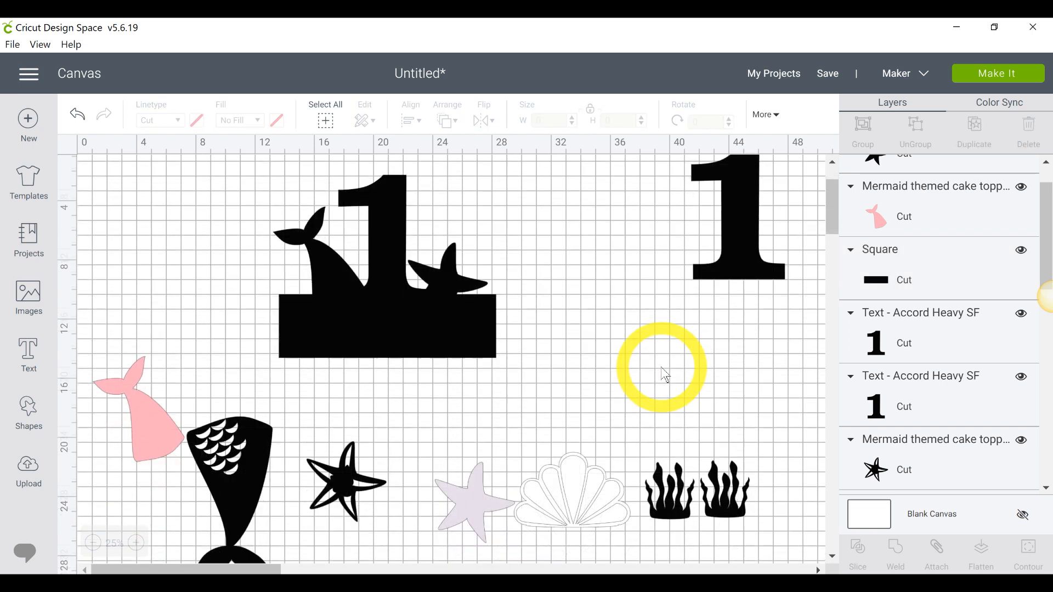
pyautogui.click(657, 505)
pyautogui.click(603, 331)
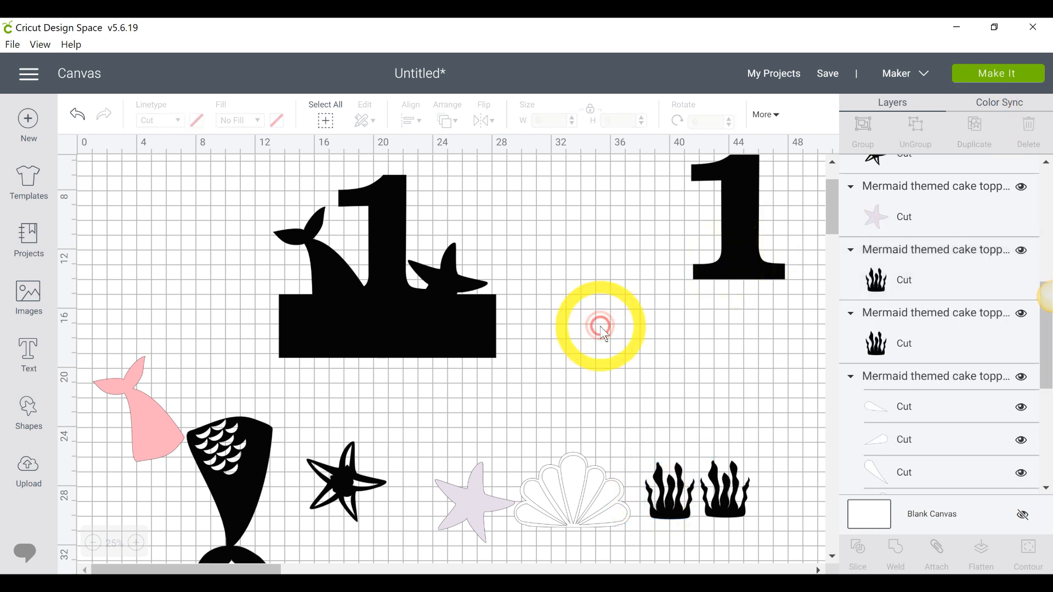
pyautogui.moveTo(494, 280); pyautogui.dragTo(506, 283)
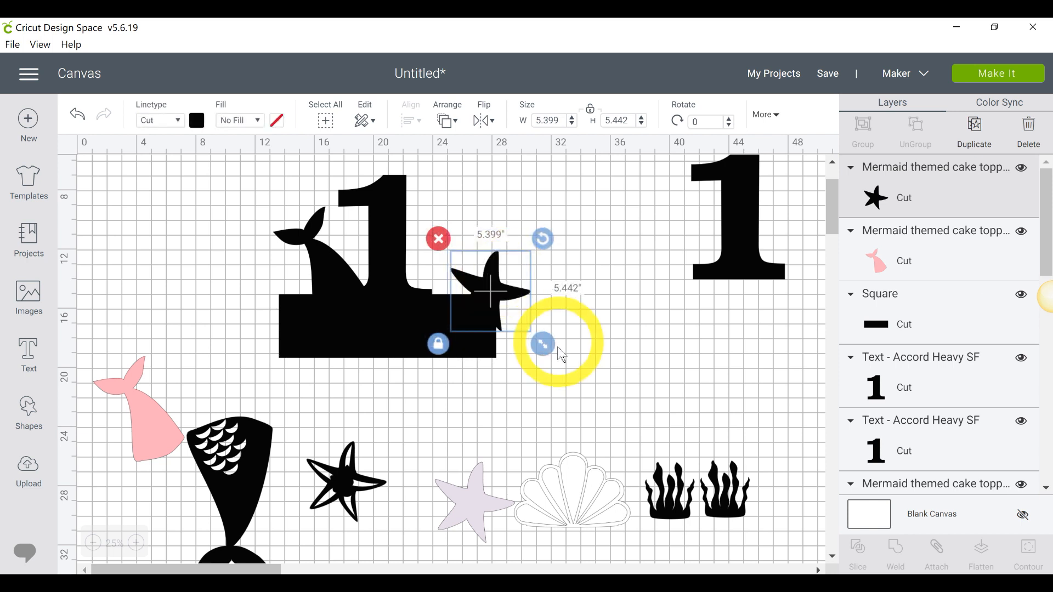
pyautogui.click(833, 591)
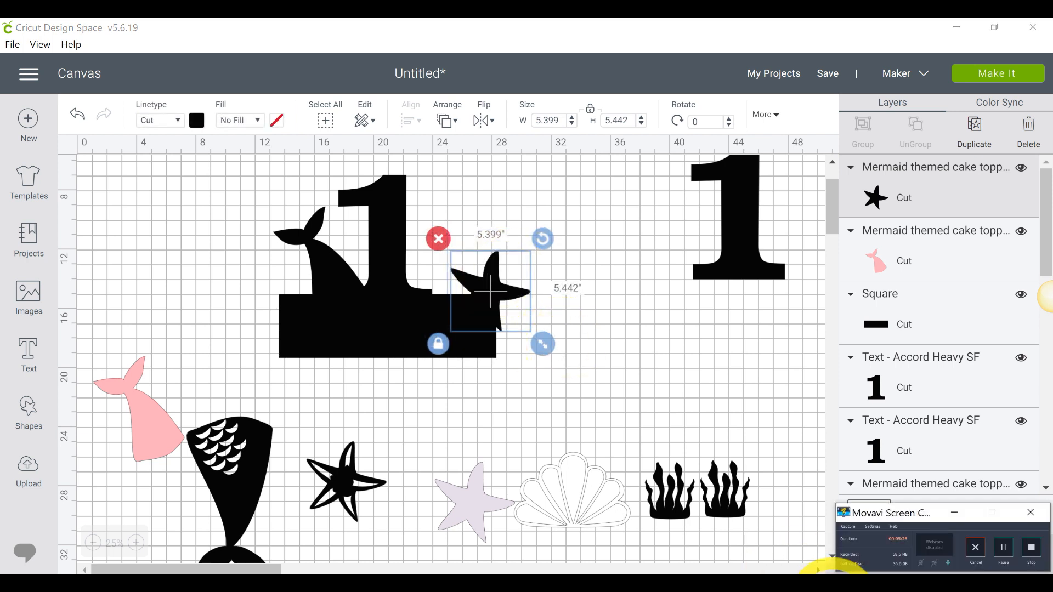
pyautogui.click(833, 591)
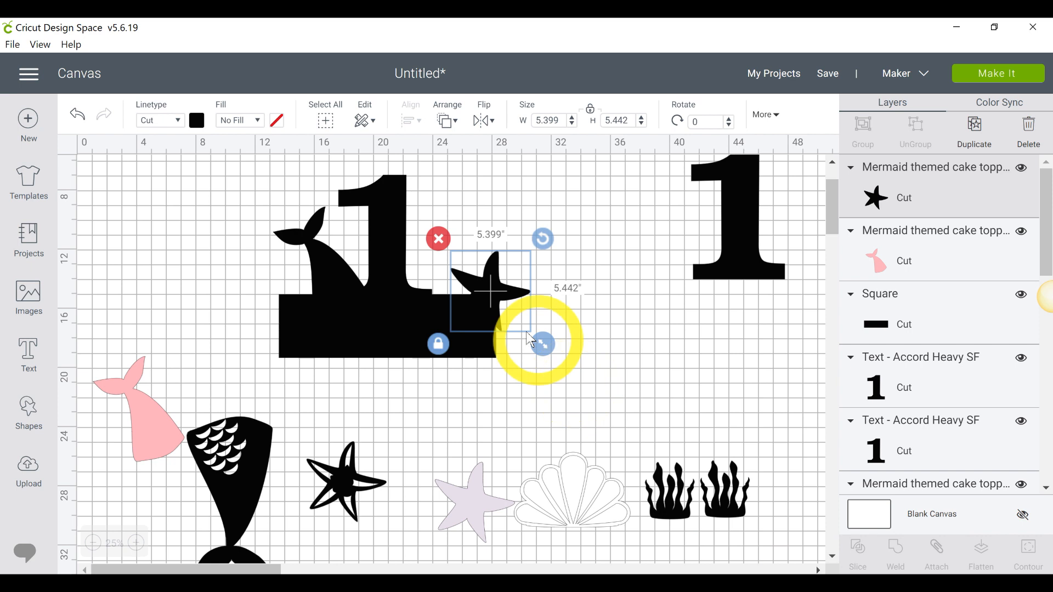
# Ungroup the seashell into its separate pieces and locate its solid scalloped base layer
pyautogui.click(575, 464)
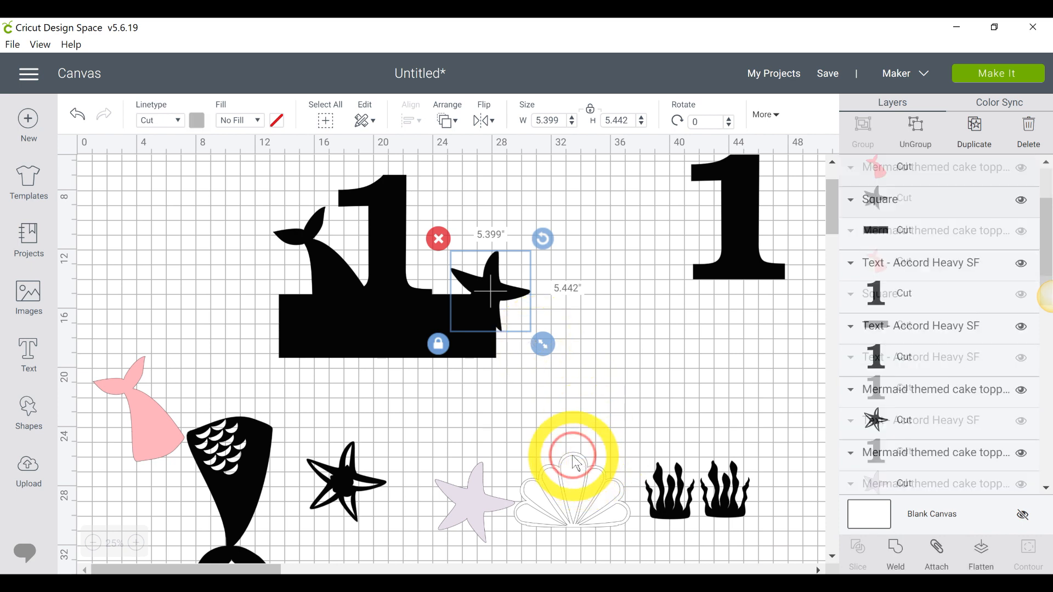
pyautogui.scroll(-3, 968, 293)
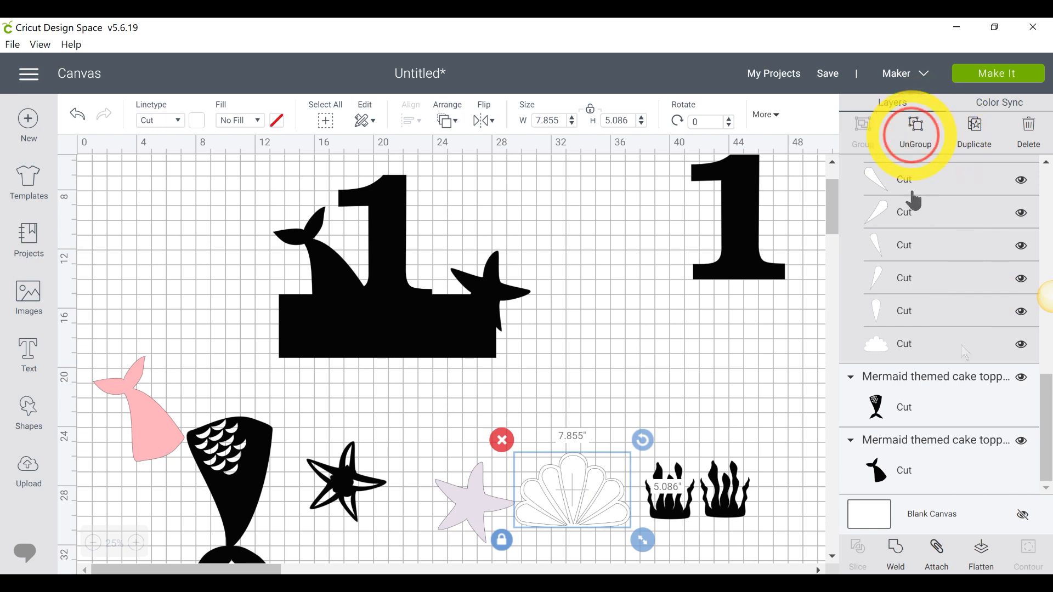
pyautogui.scroll(6, 930, 308)
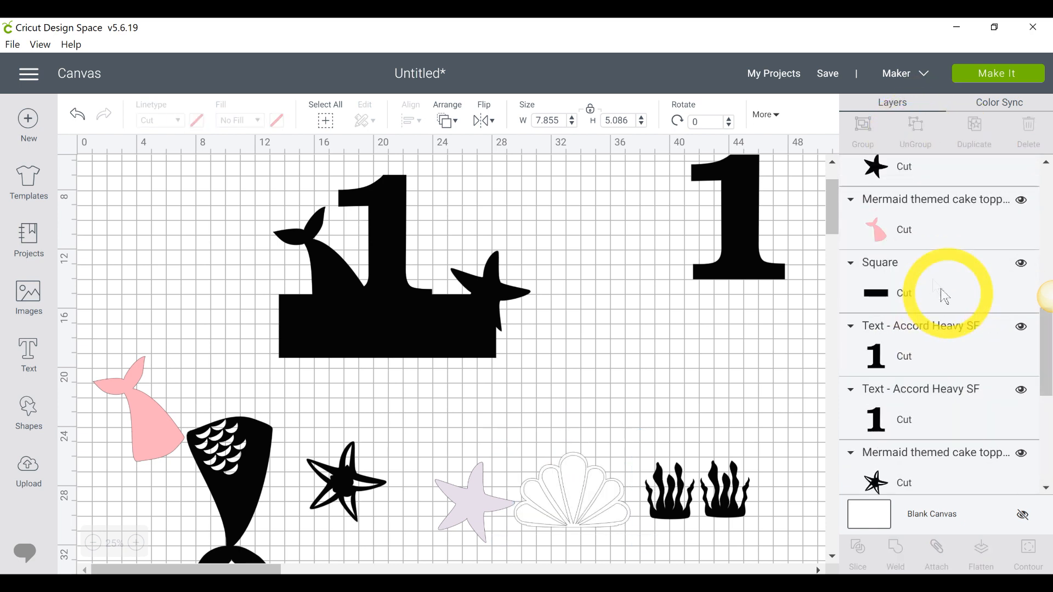
pyautogui.scroll(5, 938, 286)
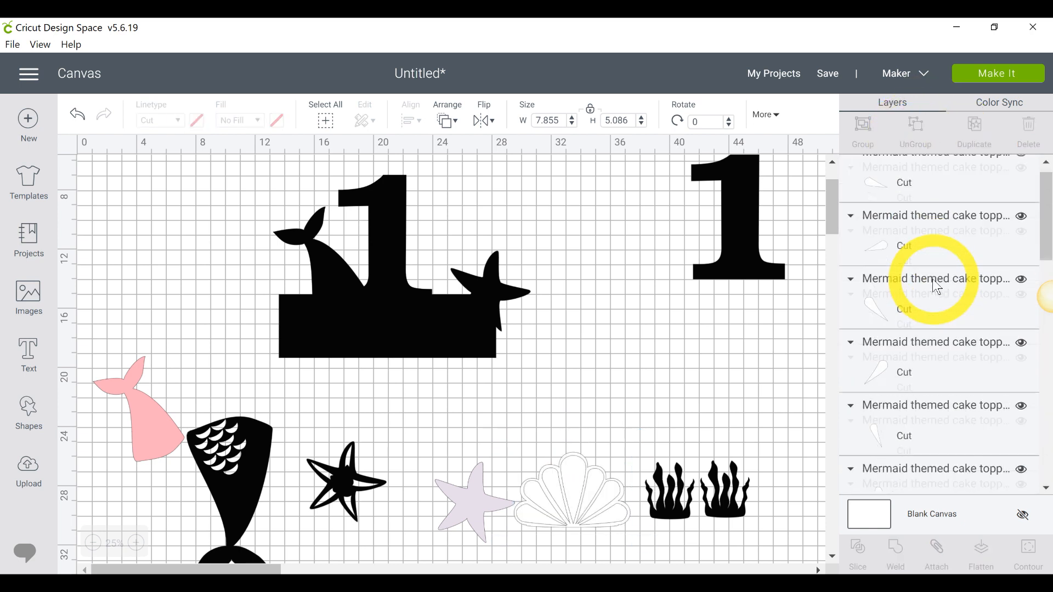
pyautogui.scroll(-1, 932, 294)
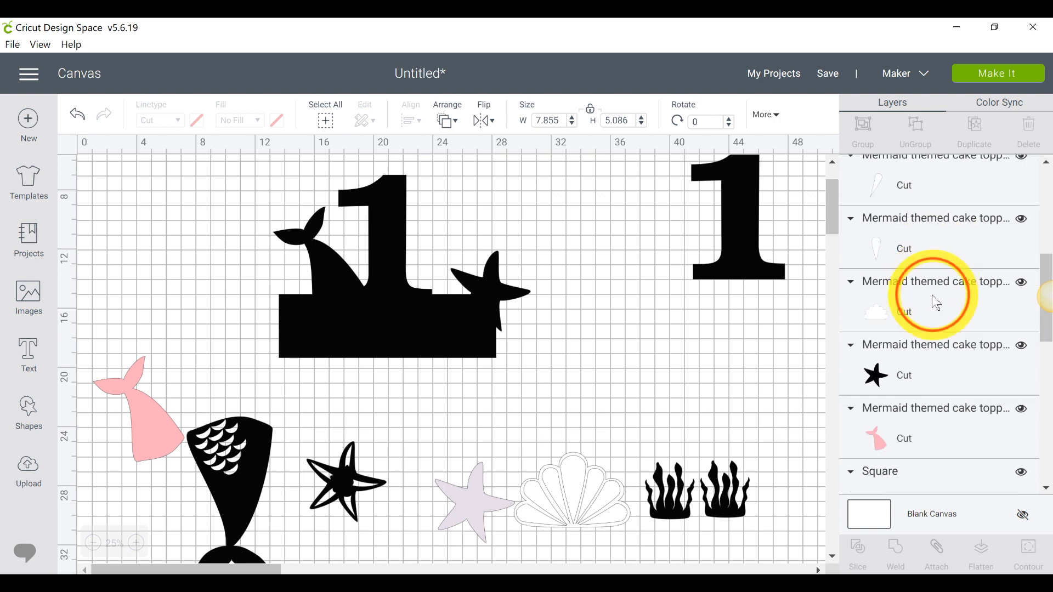
# Place a black duplicate of the shell's solid scalloped base to the right of the starfish
pyautogui.click(932, 294)
pyautogui.click(974, 134)
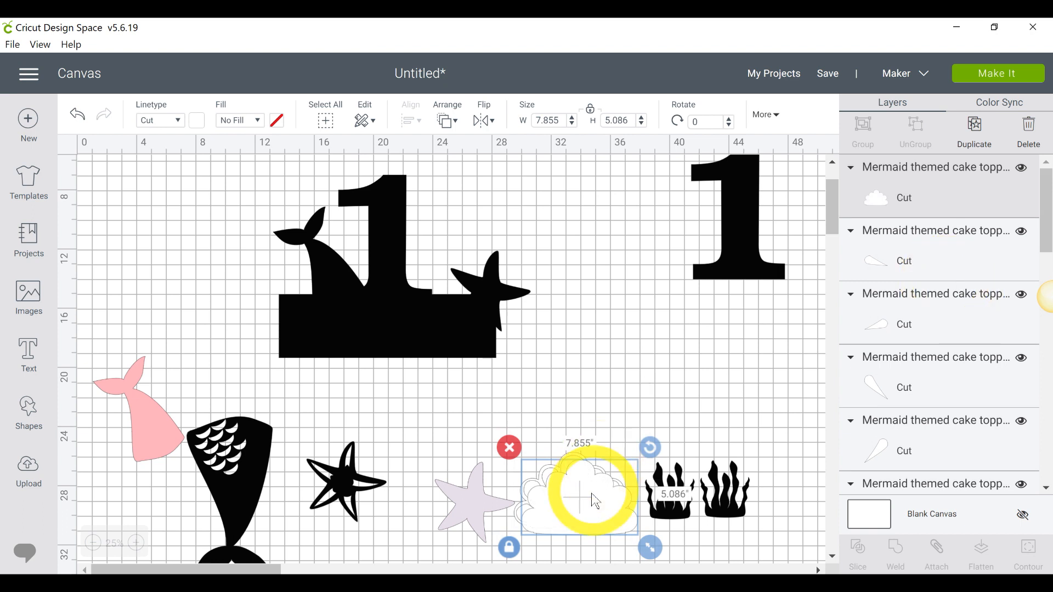
pyautogui.moveTo(591, 492); pyautogui.dragTo(607, 253)
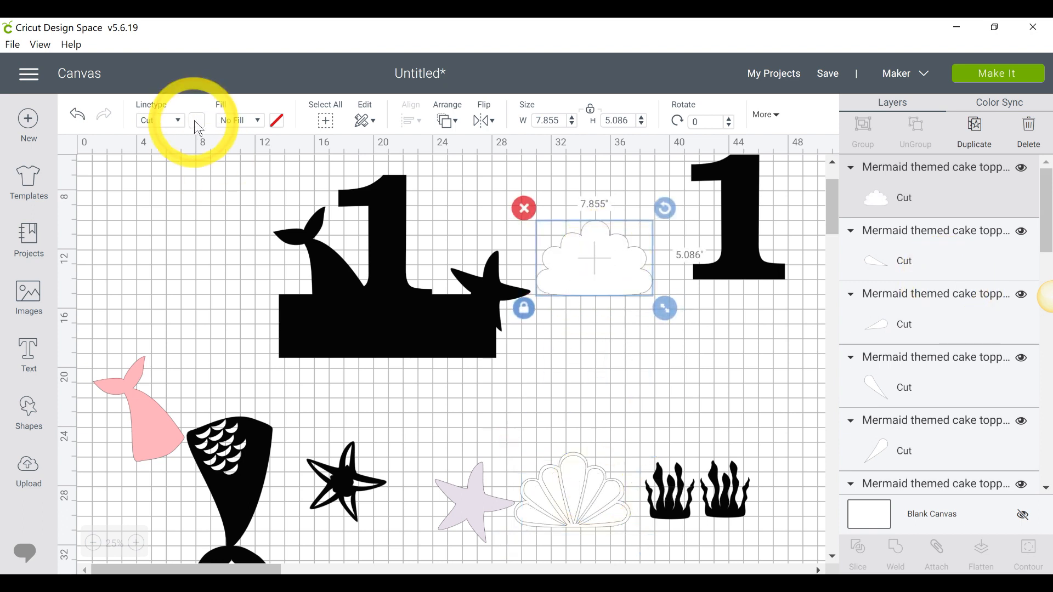
pyautogui.click(197, 121)
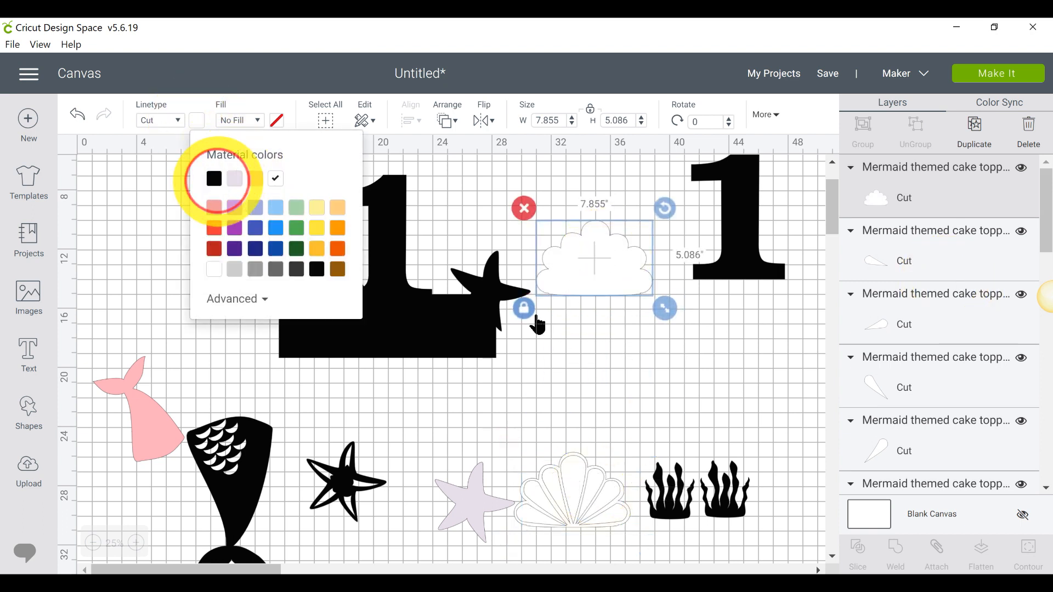
pyautogui.click(451, 280)
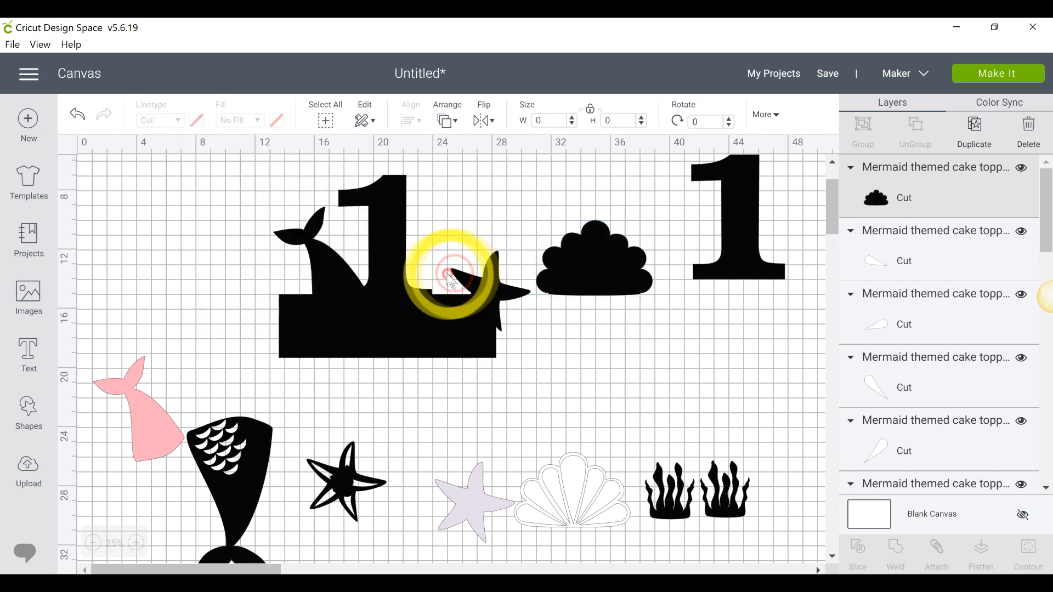
# Shrink the black shell base slightly and set it on the bar directly beside the number's right side
pyautogui.moveTo(451, 280); pyautogui.dragTo(445, 269)
pyautogui.moveTo(526, 322); pyautogui.dragTo(503, 306)
pyautogui.moveTo(456, 274); pyautogui.dragTo(461, 284)
# Move the black starfish to the left end of the bar beside the tail, overhanging the bar's edge
pyautogui.click(548, 301)
pyautogui.click(531, 304)
pyautogui.click(534, 308)
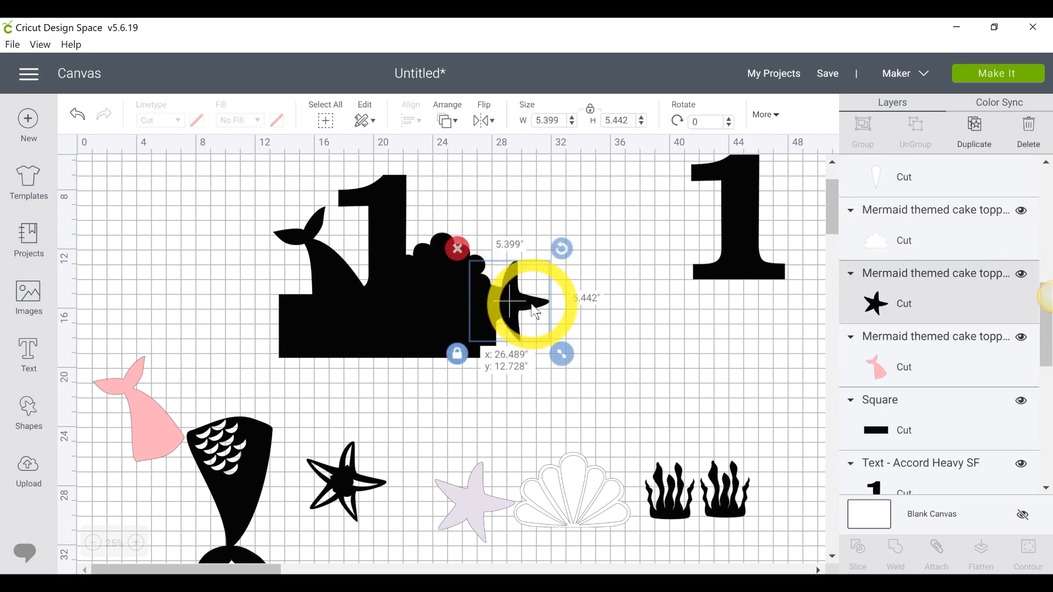
pyautogui.moveTo(536, 312); pyautogui.dragTo(521, 314)
pyautogui.moveTo(520, 314); pyautogui.dragTo(519, 315)
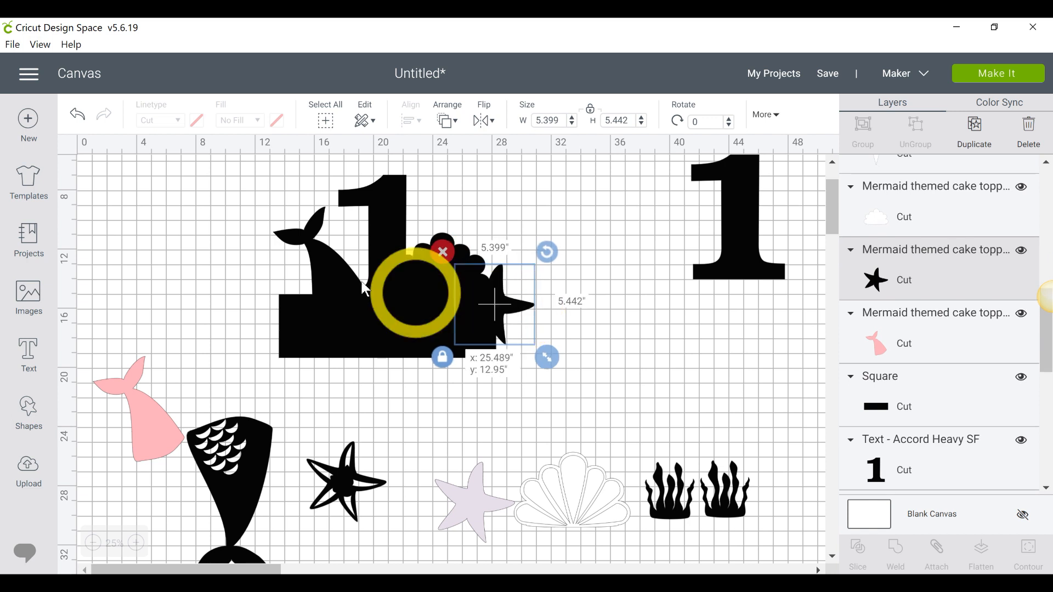
pyautogui.moveTo(362, 283); pyautogui.dragTo(325, 298)
pyautogui.click(642, 361)
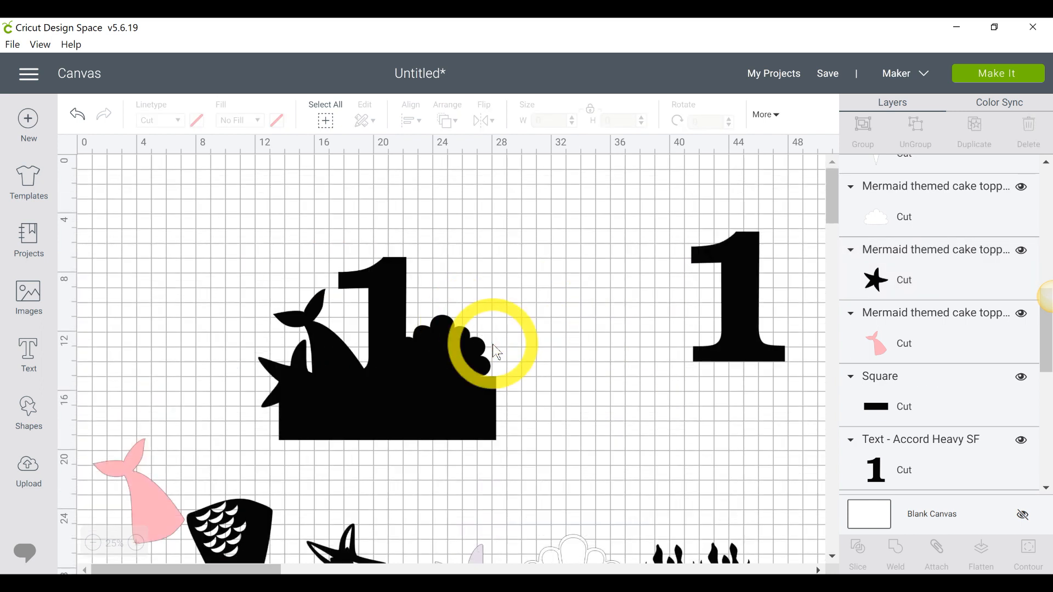
# Reposition the black shell base on the bar so it sits snugly between the number and the bar's right end
pyautogui.moveTo(493, 344); pyautogui.dragTo(490, 370)
pyautogui.click(607, 412)
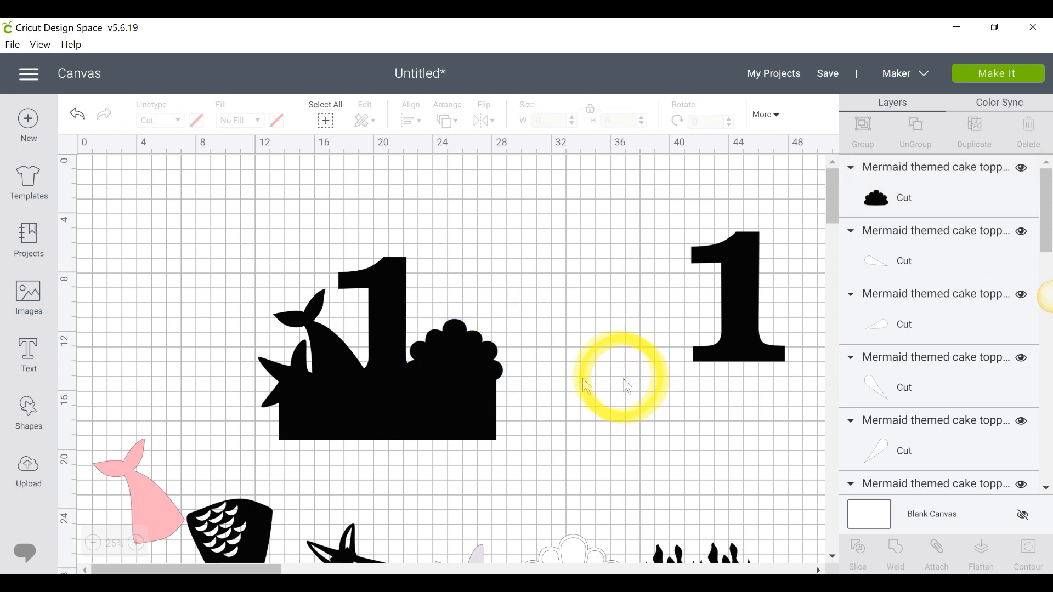
pyautogui.moveTo(456, 359)
pyautogui.mouseDown()
pyautogui.moveTo(457, 371)
pyautogui.moveTo(451, 362)
pyautogui.mouseUp()
pyautogui.click(666, 422)
# Place both black seaweed pieces at the bar's right end, staggered beside the shell and overhanging the edge
pyautogui.scroll(-3, 671, 425)
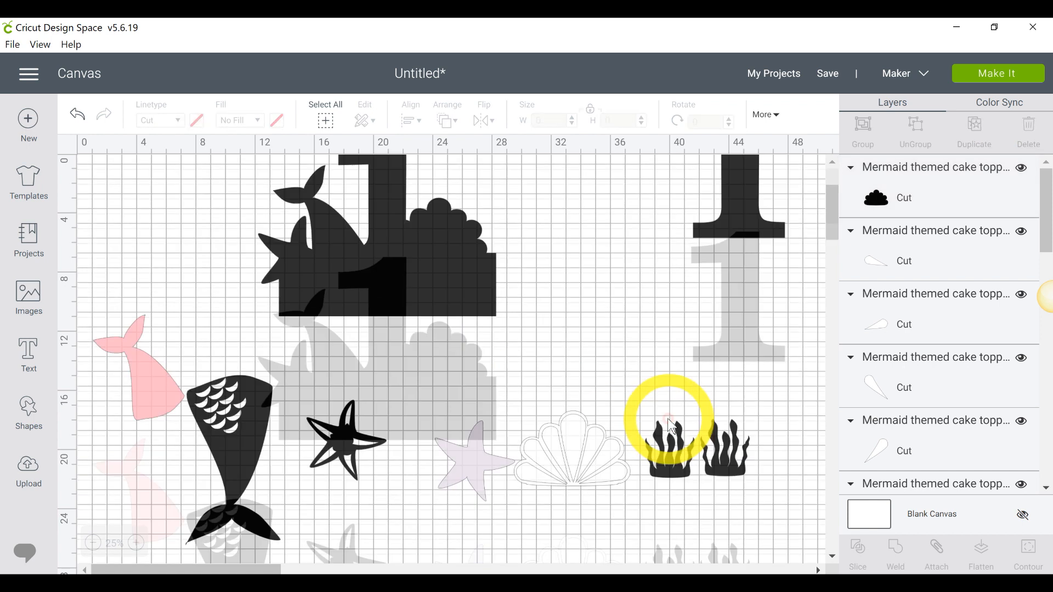
pyautogui.scroll(-2, 667, 420)
pyautogui.moveTo(707, 323); pyautogui.dragTo(607, 270)
pyautogui.scroll(4, 607, 271)
pyautogui.moveTo(644, 509); pyautogui.dragTo(466, 367)
pyautogui.moveTo(670, 550); pyautogui.dragTo(288, 340)
pyautogui.moveTo(513, 380); pyautogui.dragTo(496, 345)
pyautogui.click(685, 461)
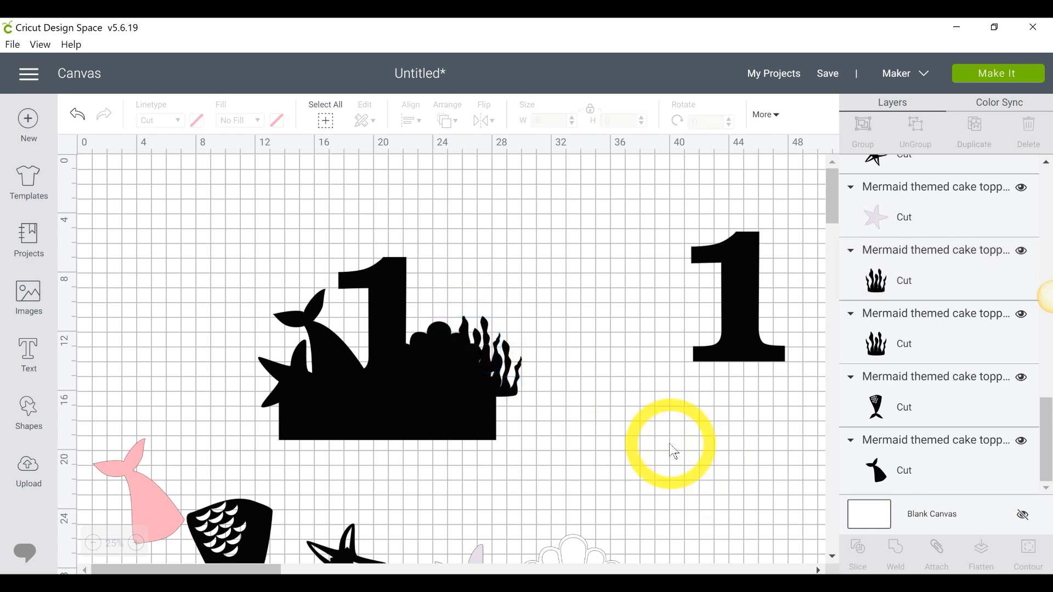
pyautogui.scroll(-3, 650, 454)
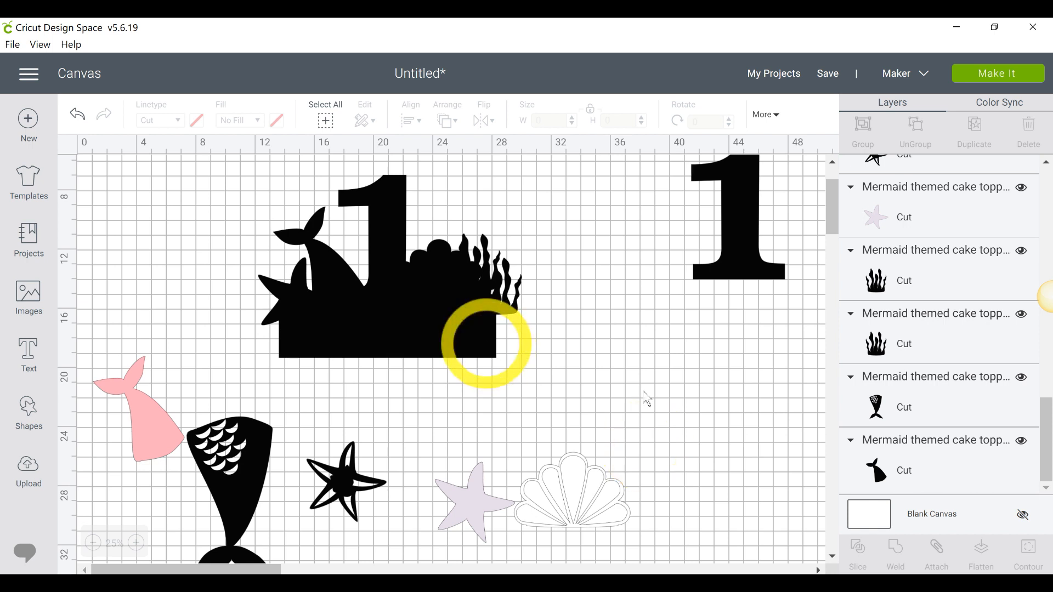
pyautogui.scroll(3, 647, 399)
pyautogui.scroll(-3, 649, 400)
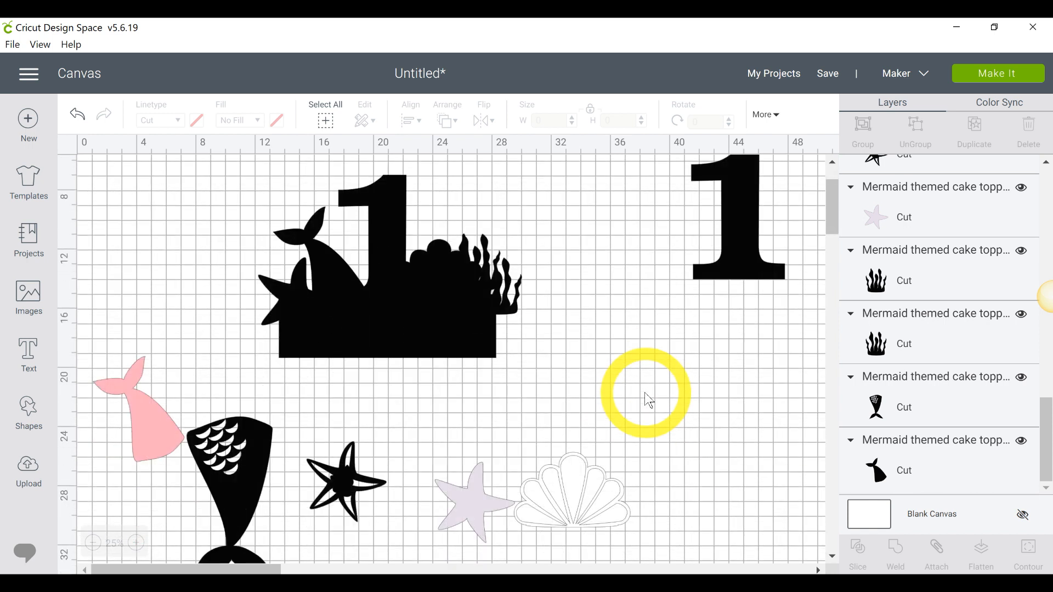
# Switch to the Design Seeds page in the browser and copy the colour code FDD1C9 from the Sweet Spectrum palette
pyautogui.click(223, 489)
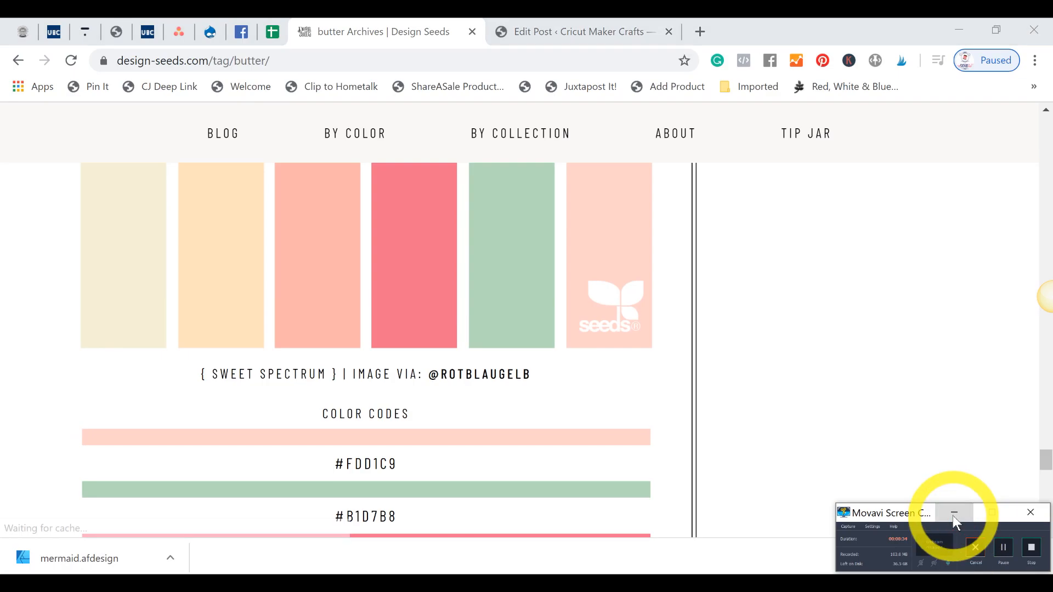
pyautogui.click(936, 507)
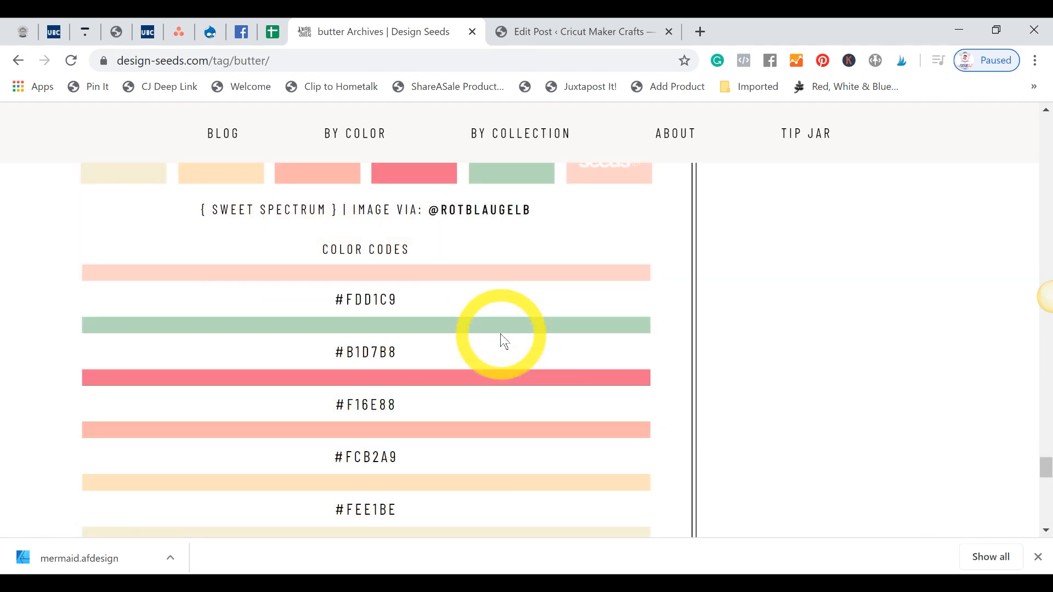
pyautogui.scroll(-2, 340, 217)
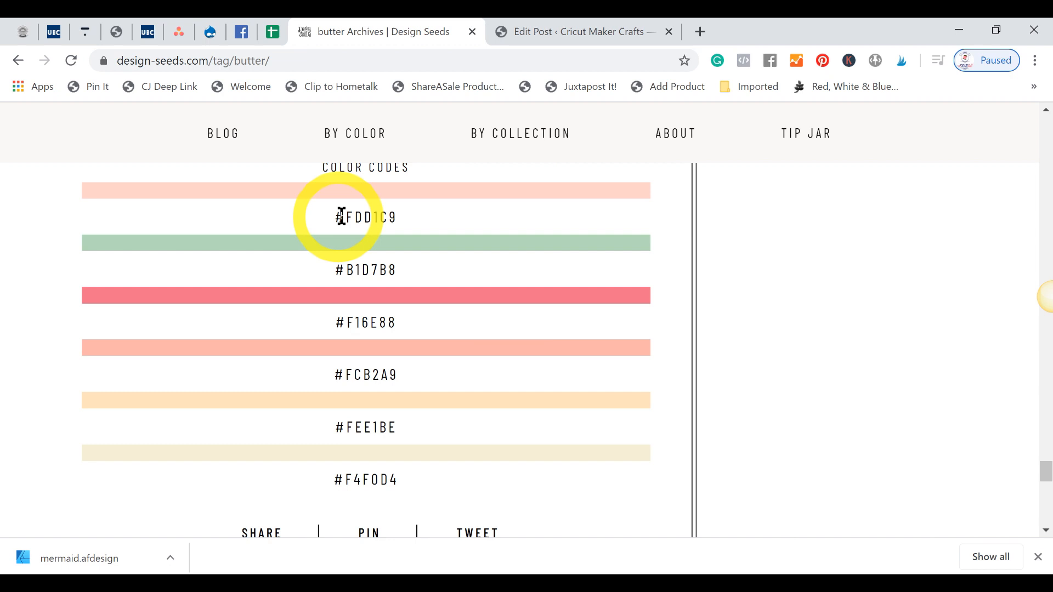
pyautogui.moveTo(341, 217); pyautogui.dragTo(431, 225)
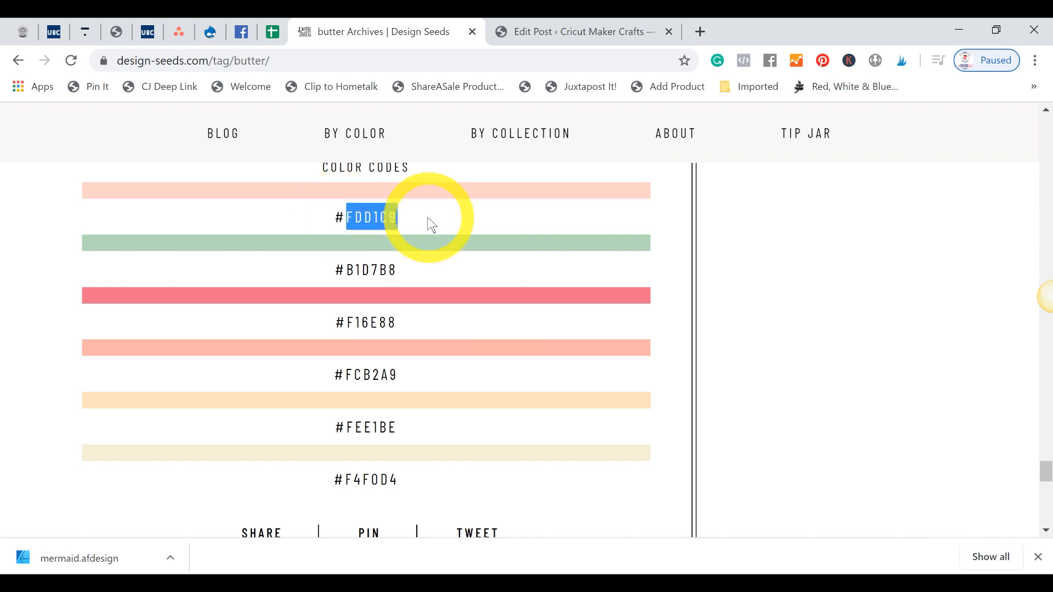
# Return to Cricut Design Space and set the spare number 1's cut colour to #fdd1c9
pyautogui.click(744, 583)
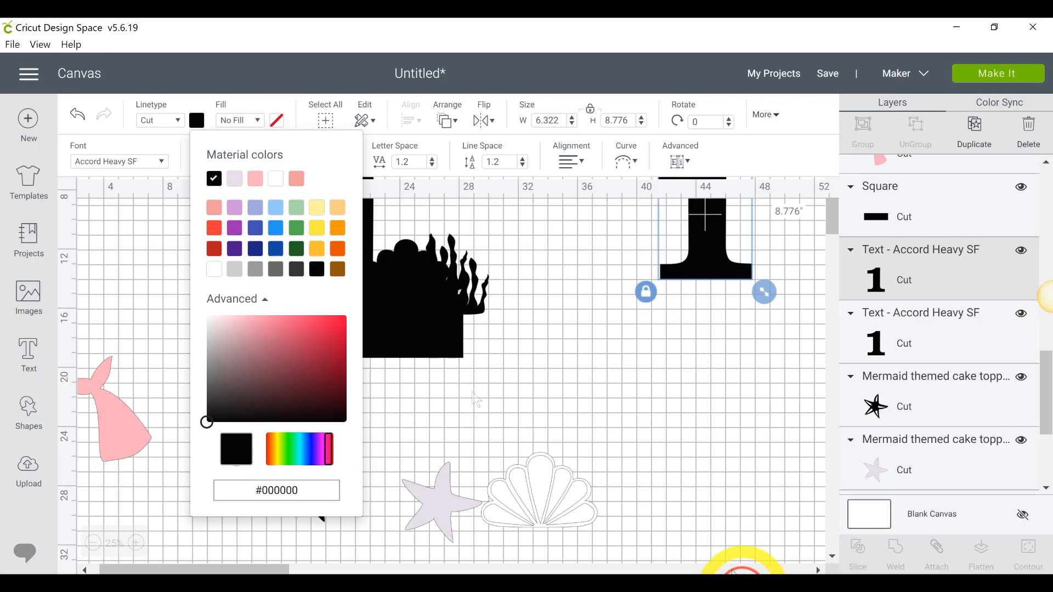
pyautogui.tripleClick(284, 488)
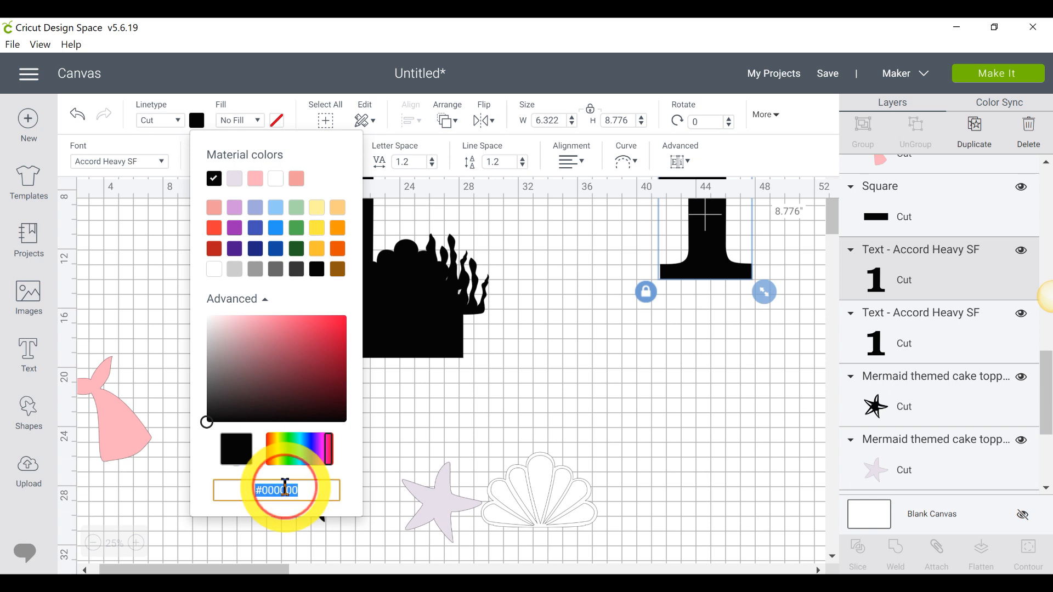
pyautogui.moveTo(264, 490); pyautogui.dragTo(318, 496)
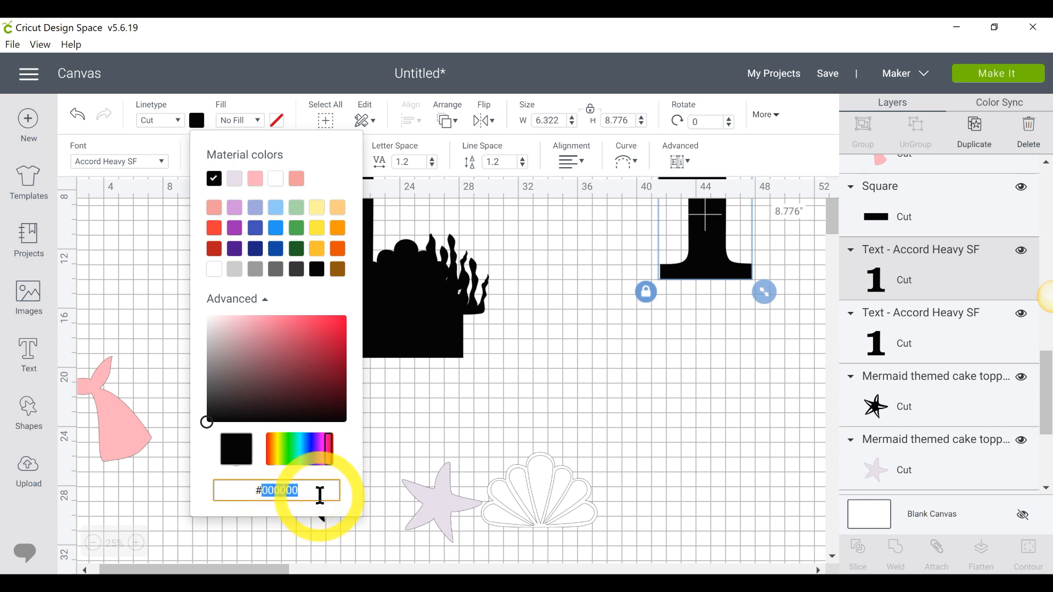
pyautogui.write('fdd1c9')
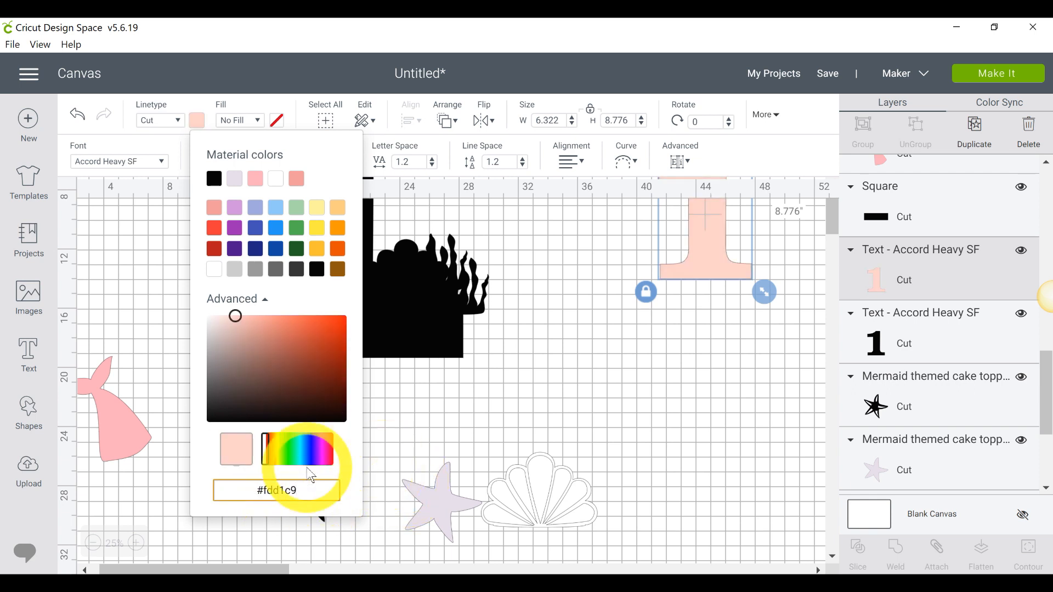
pyautogui.scroll(3, 581, 430)
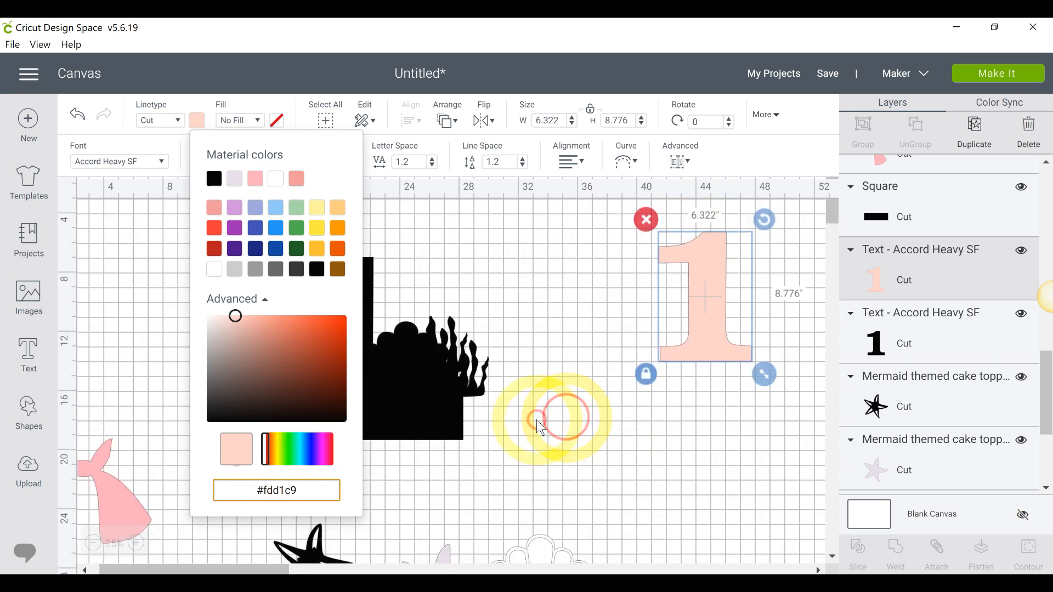
pyautogui.click(539, 426)
# Place the peach number over the black number 1 and scale it down to about 5.0 by 6.9 inches
pyautogui.moveTo(706, 296); pyautogui.dragTo(104, 396)
pyautogui.moveTo(409, 400); pyautogui.dragTo(377, 373)
pyautogui.moveTo(344, 303); pyautogui.dragTo(360, 318)
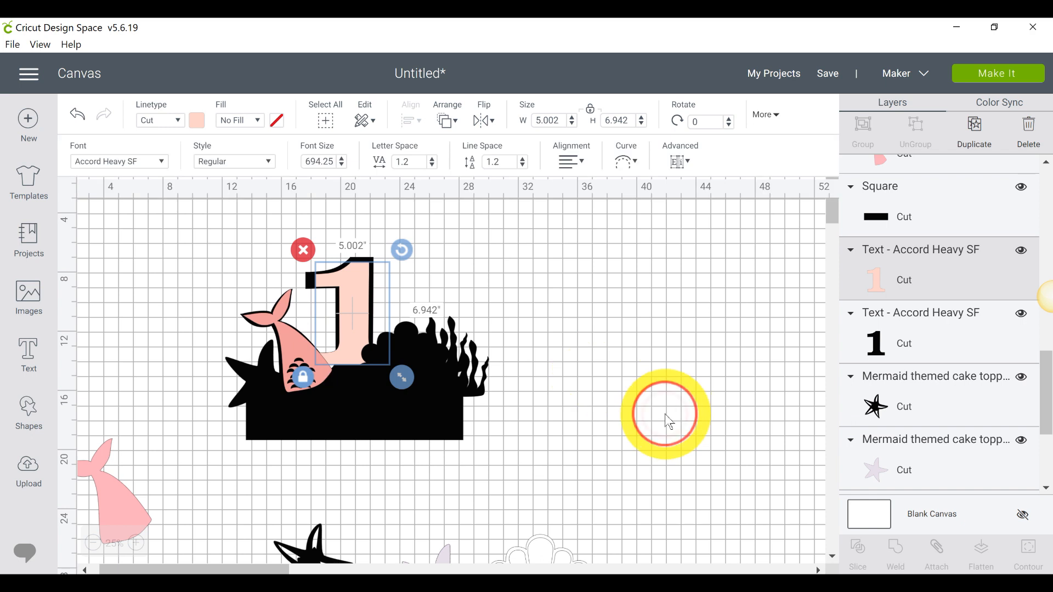
pyautogui.click(668, 422)
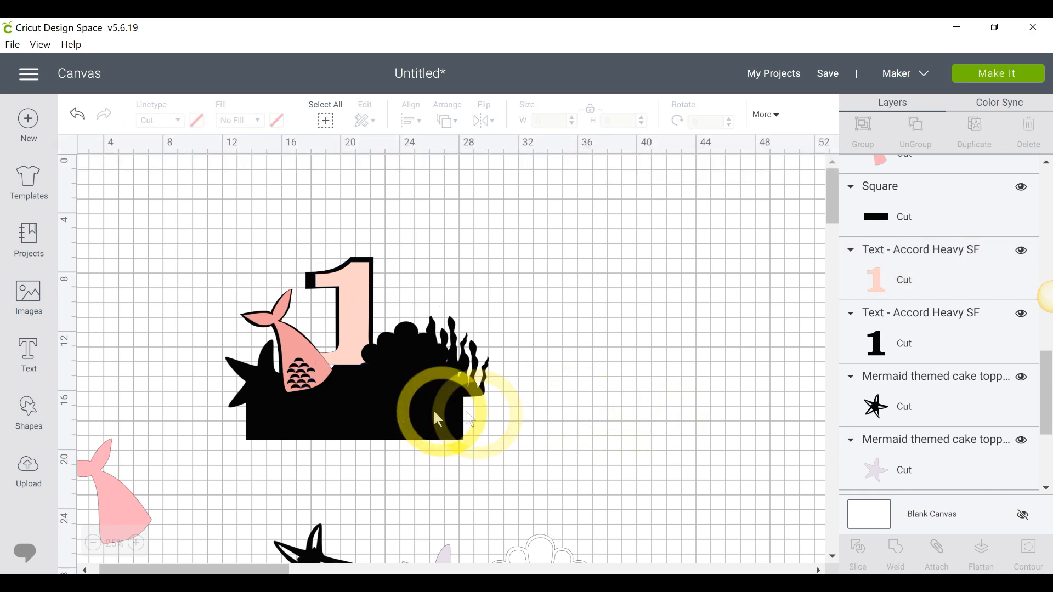
# Stretch the peach number to about 4.9 inches wide by 7.9 inches tall and fit it within the black number
pyautogui.click(405, 411)
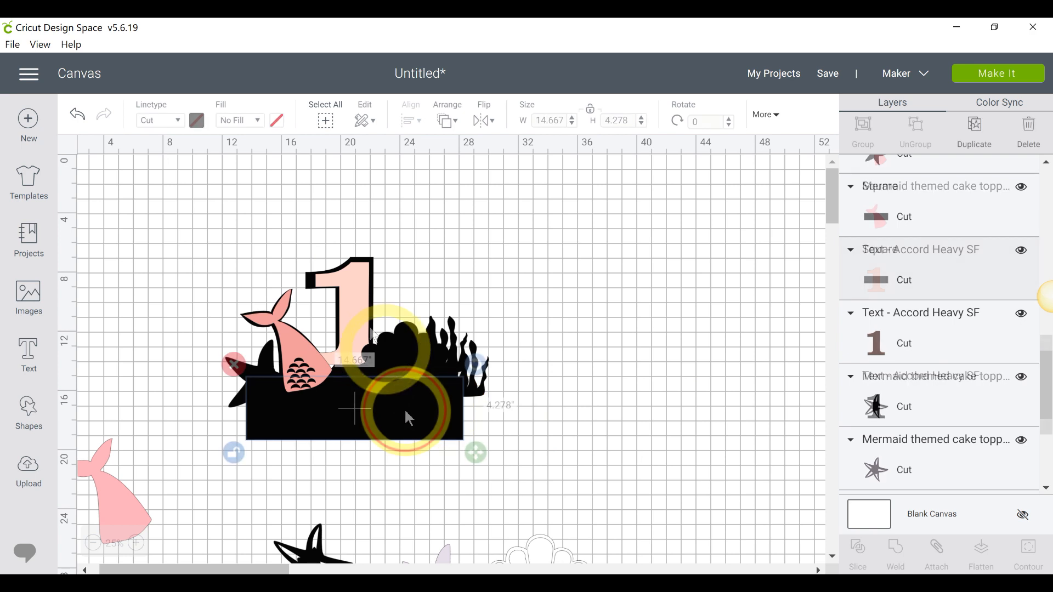
pyautogui.click(357, 324)
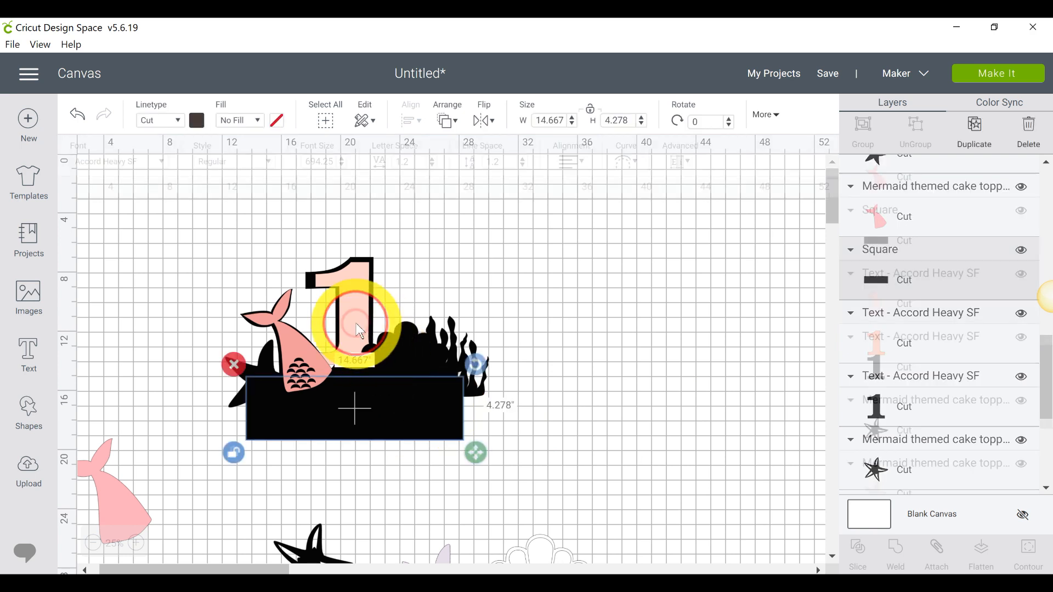
pyautogui.moveTo(403, 379); pyautogui.dragTo(398, 400)
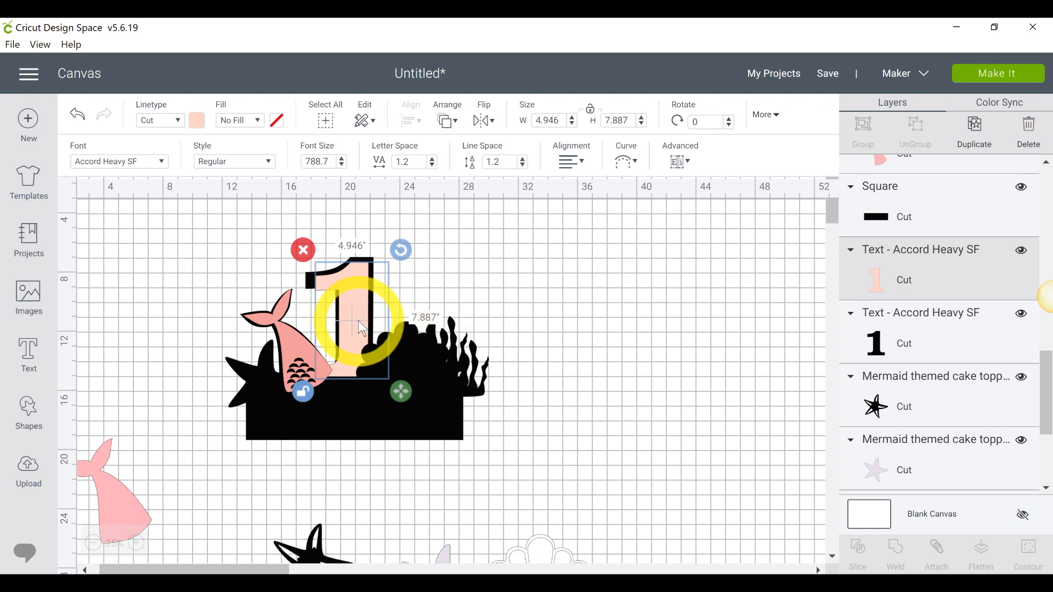
pyautogui.moveTo(358, 317); pyautogui.dragTo(359, 314)
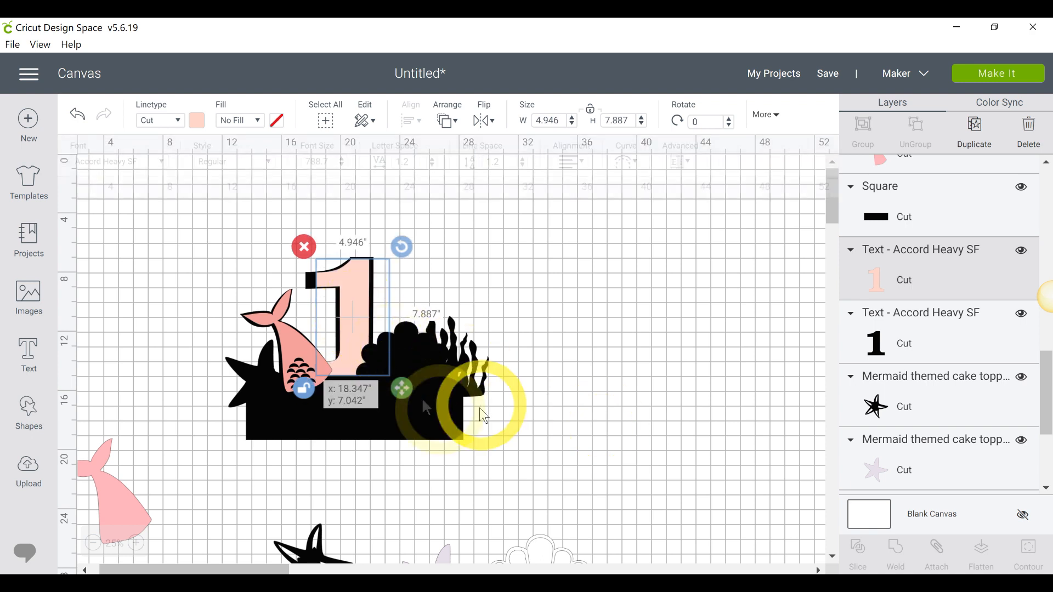
pyautogui.moveTo(409, 393); pyautogui.dragTo(406, 405)
pyautogui.click(606, 414)
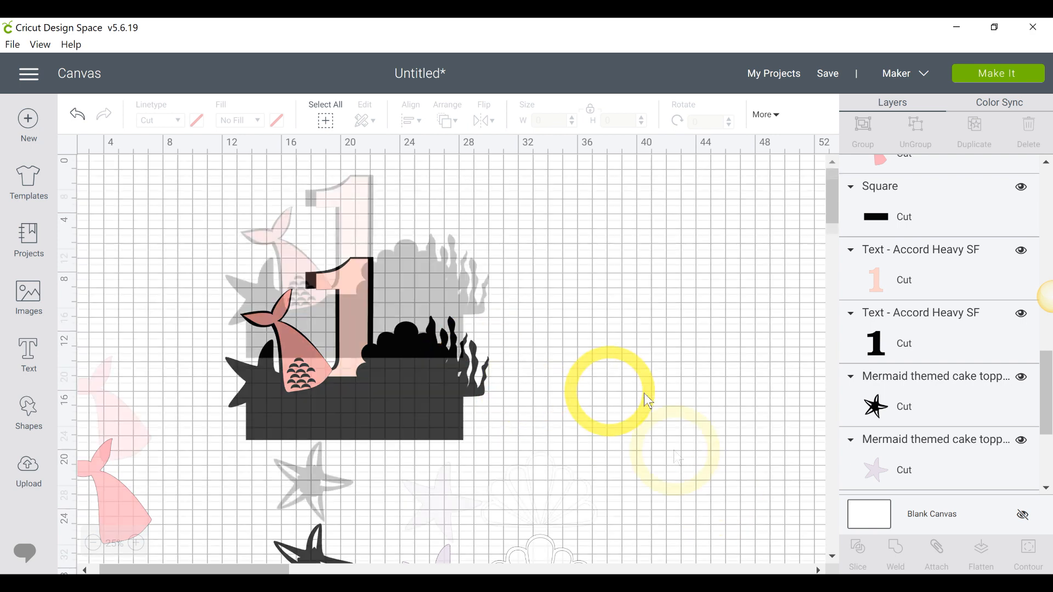
# Duplicate the outer black seaweed and place the copy on the empty canvas to the right of the topper
pyautogui.scroll(-3, 675, 454)
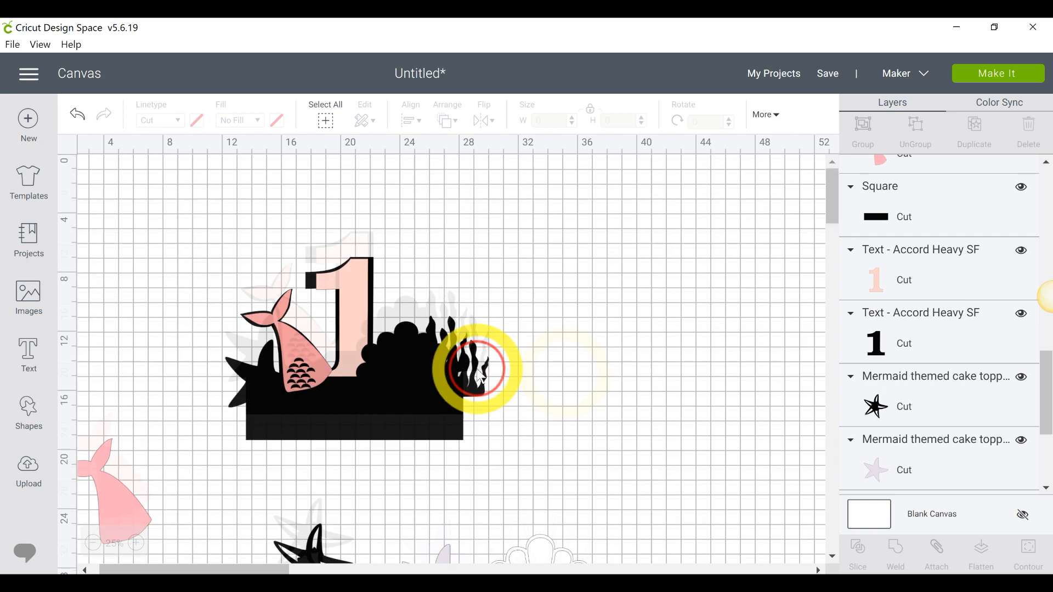
pyautogui.click(466, 364)
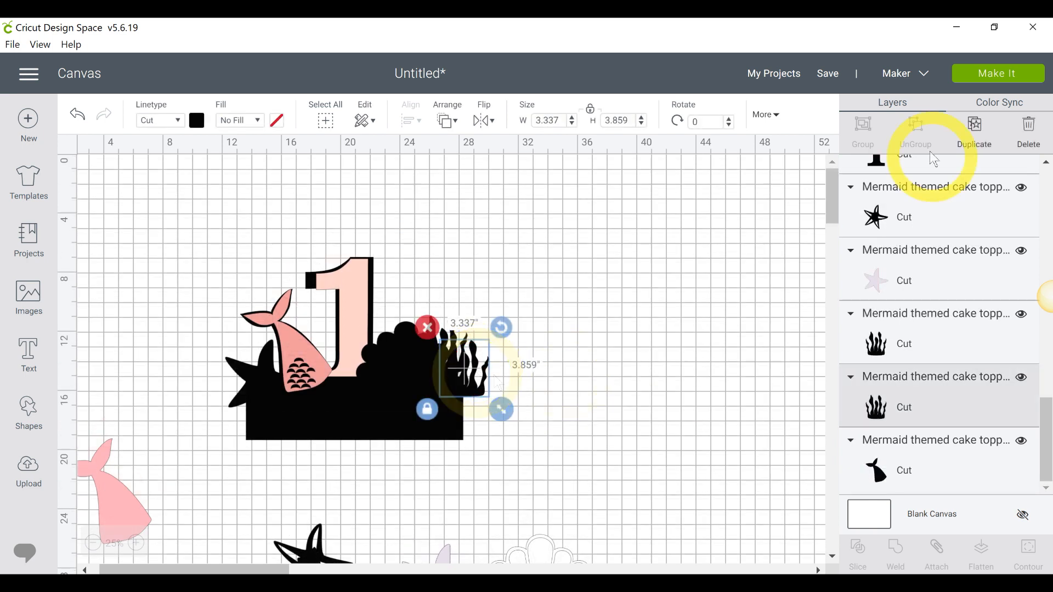
pyautogui.click(976, 145)
pyautogui.moveTo(482, 376); pyautogui.dragTo(619, 379)
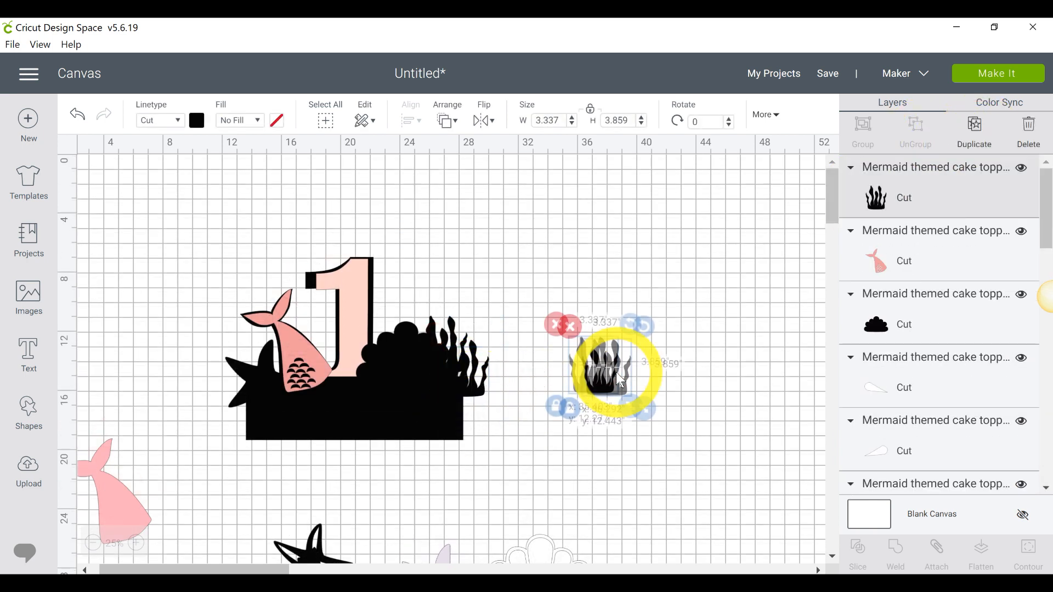
# Copy the green code B1D7B8 from the browser palette and set the seaweed copy's cut colour to #b1d7b8
pyautogui.click(198, 128)
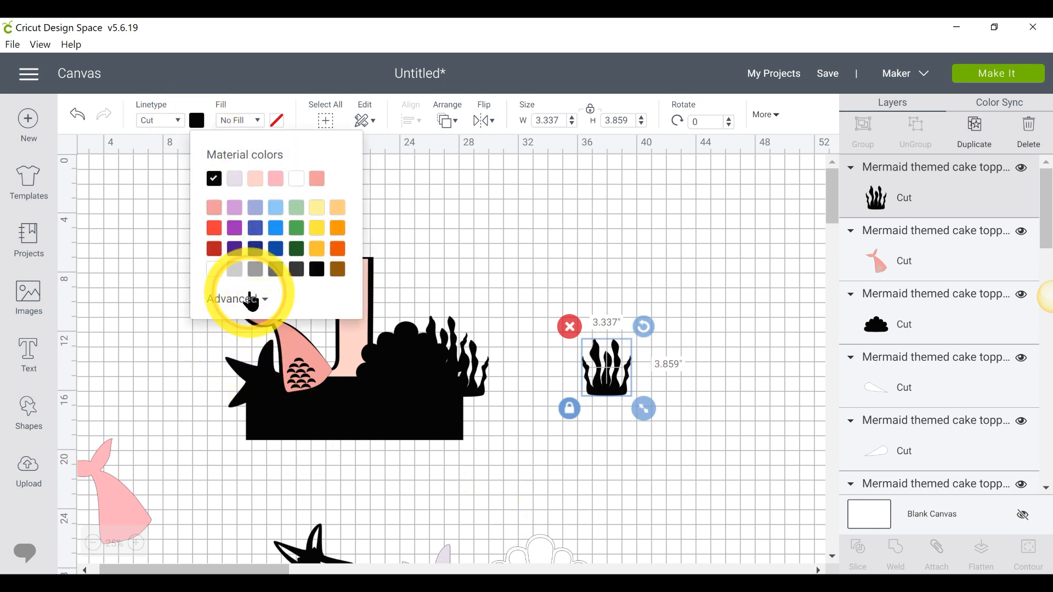
pyautogui.click(248, 296)
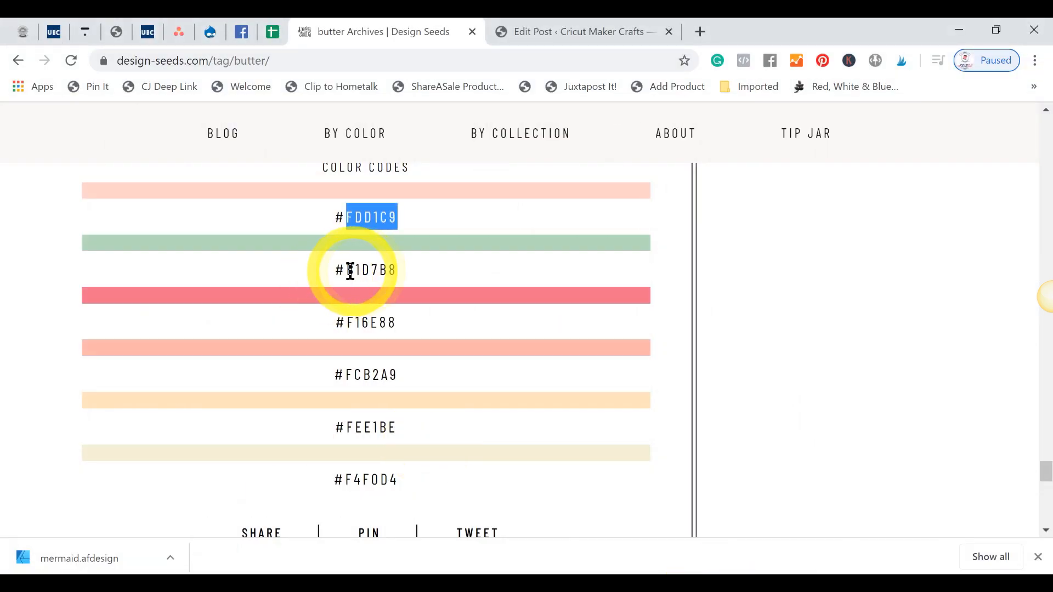
pyautogui.doubleClick(421, 273)
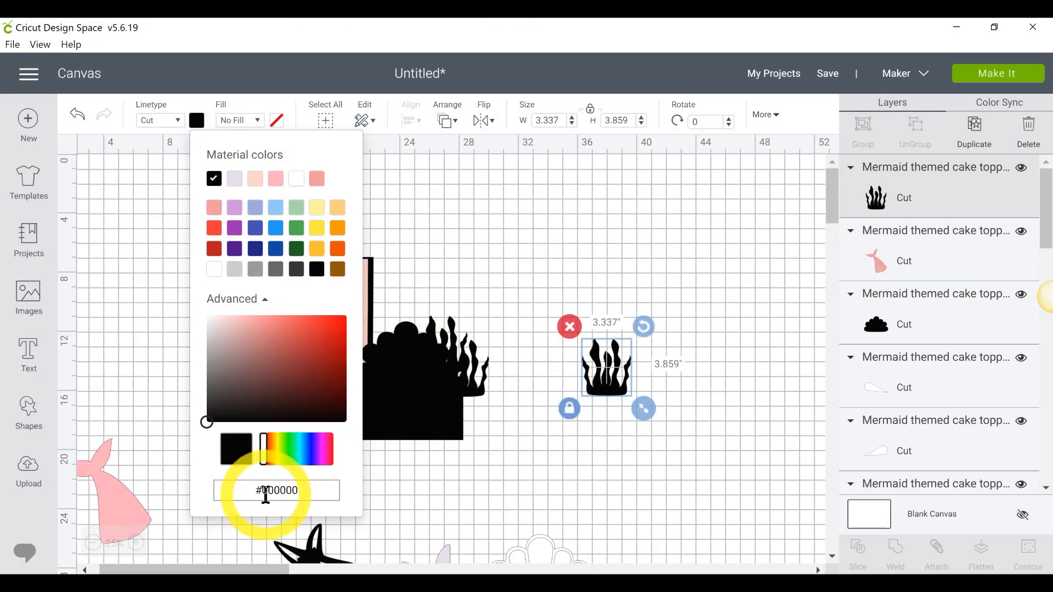
pyautogui.moveTo(266, 492); pyautogui.dragTo(345, 500)
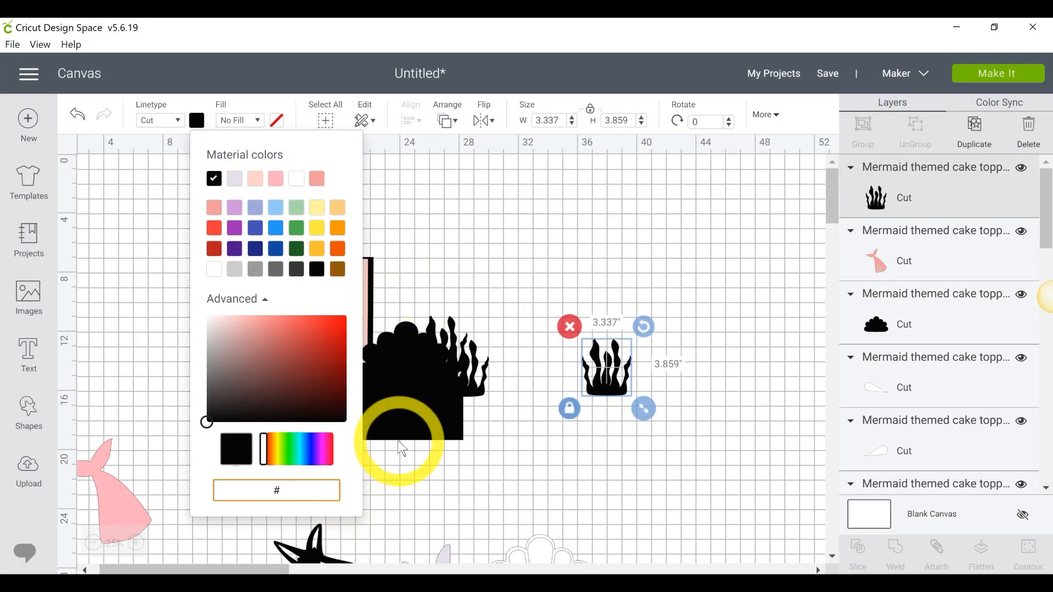
pyautogui.write('b1d7b8')
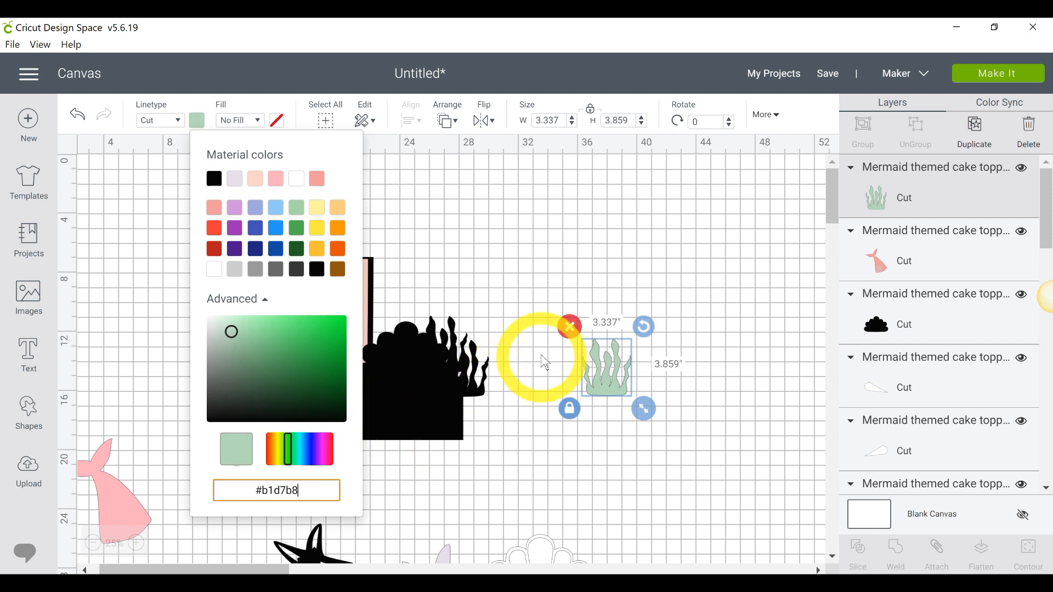
pyautogui.click(482, 284)
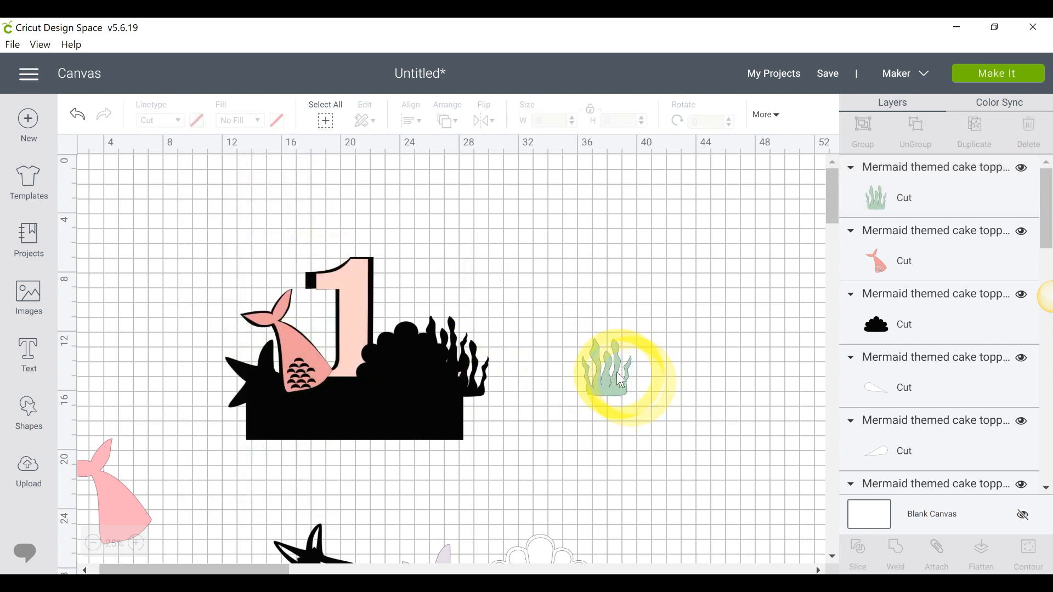
# Lay the green seaweed over the outer black seaweed and scale it down slightly to leave a black border
pyautogui.click(485, 392)
pyautogui.moveTo(481, 387); pyautogui.dragTo(436, 387)
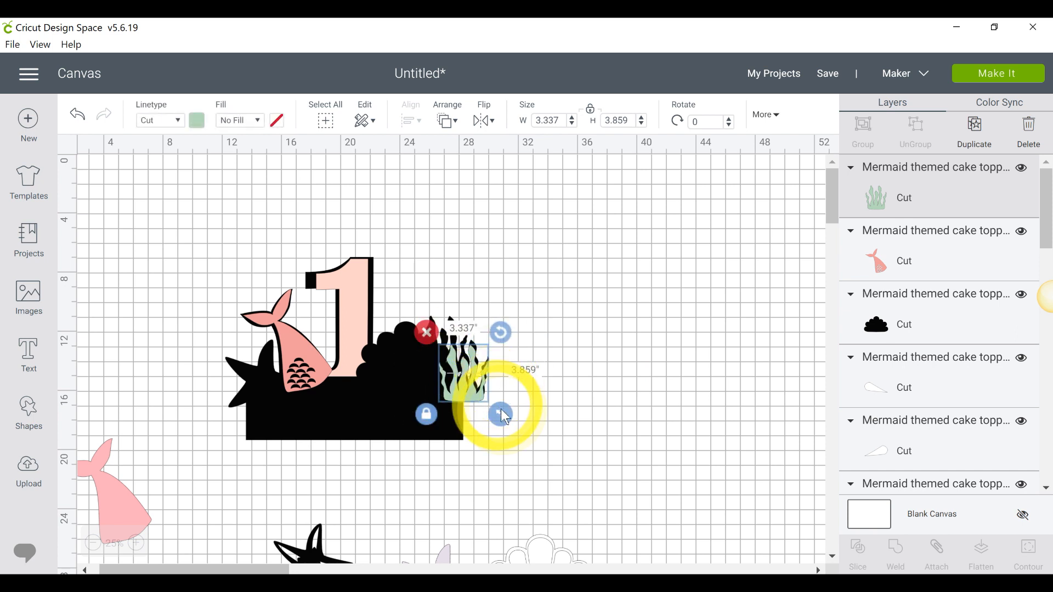
pyautogui.moveTo(503, 413); pyautogui.dragTo(499, 406)
pyautogui.moveTo(460, 377); pyautogui.dragTo(462, 373)
pyautogui.click(564, 415)
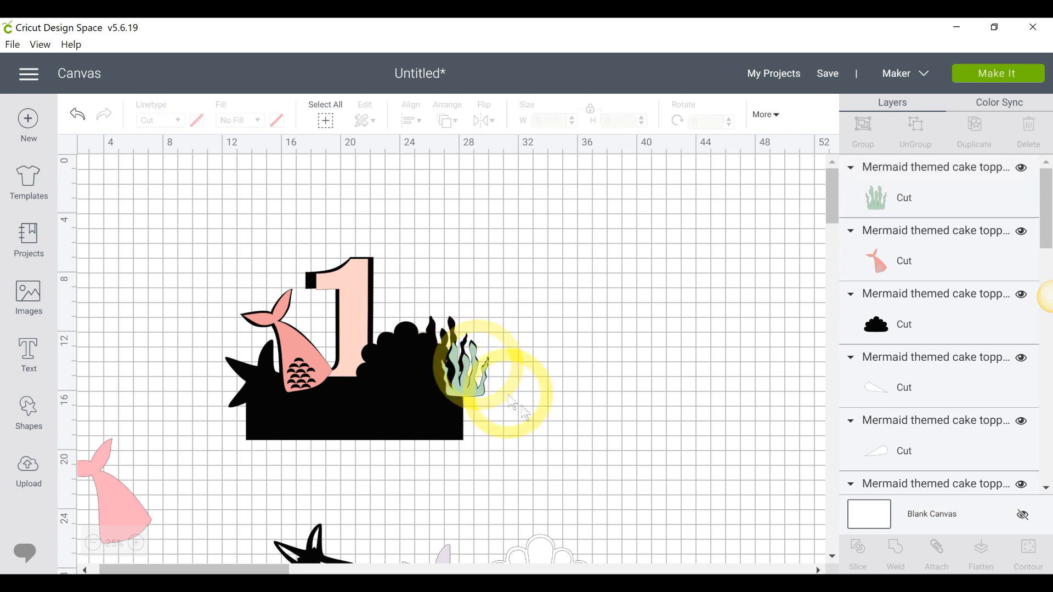
# Duplicate the green seaweed, lay the copy over the inner black seaweed and scale it to about 3.0 by 3.5 inches
pyautogui.click(137, 546)
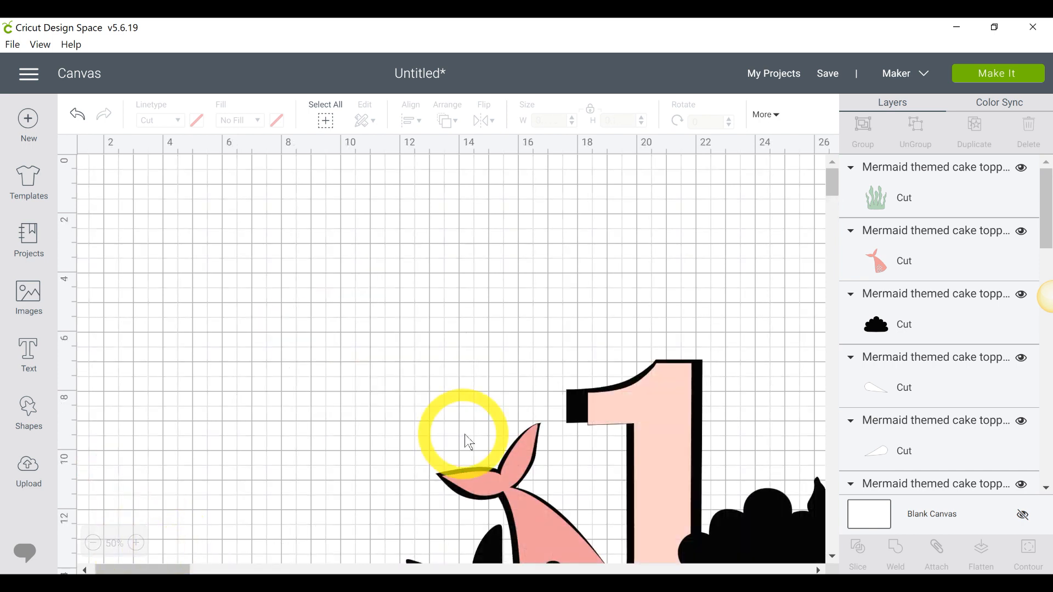
pyautogui.scroll(-5, 469, 442)
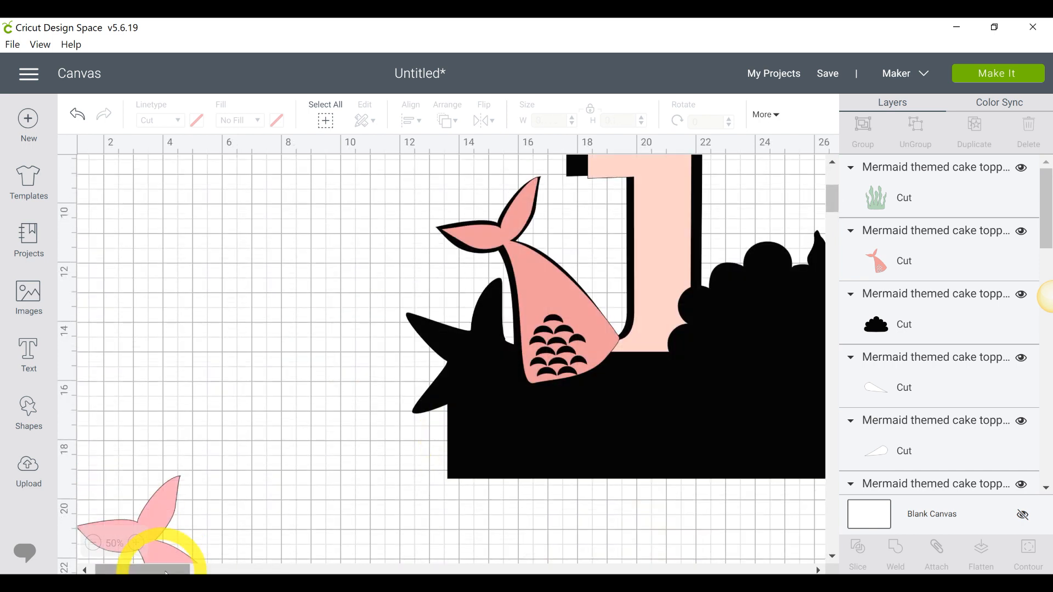
pyautogui.moveTo(166, 572); pyautogui.dragTo(210, 570)
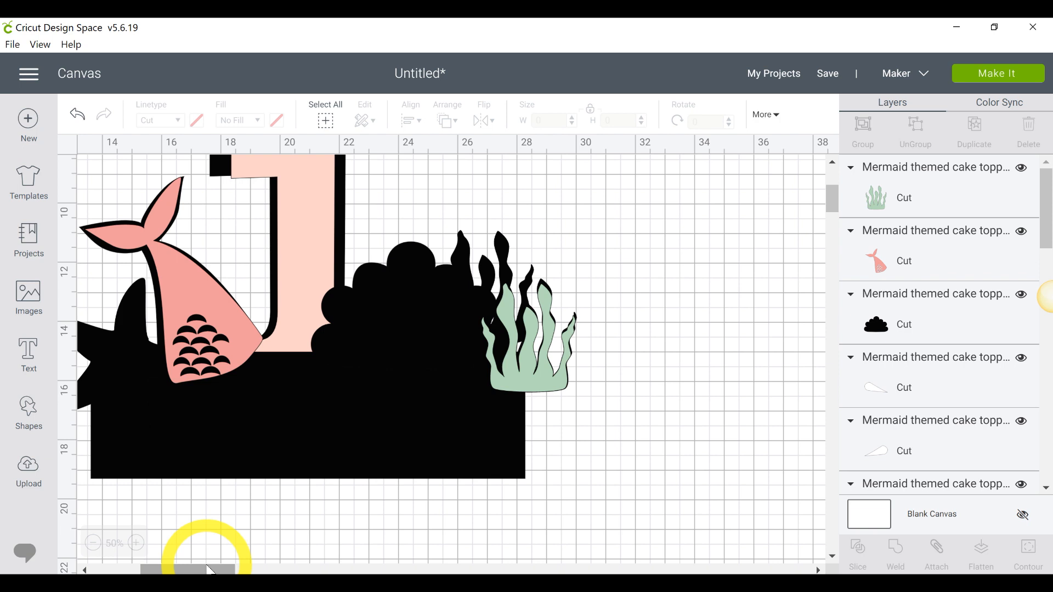
pyautogui.click(534, 342)
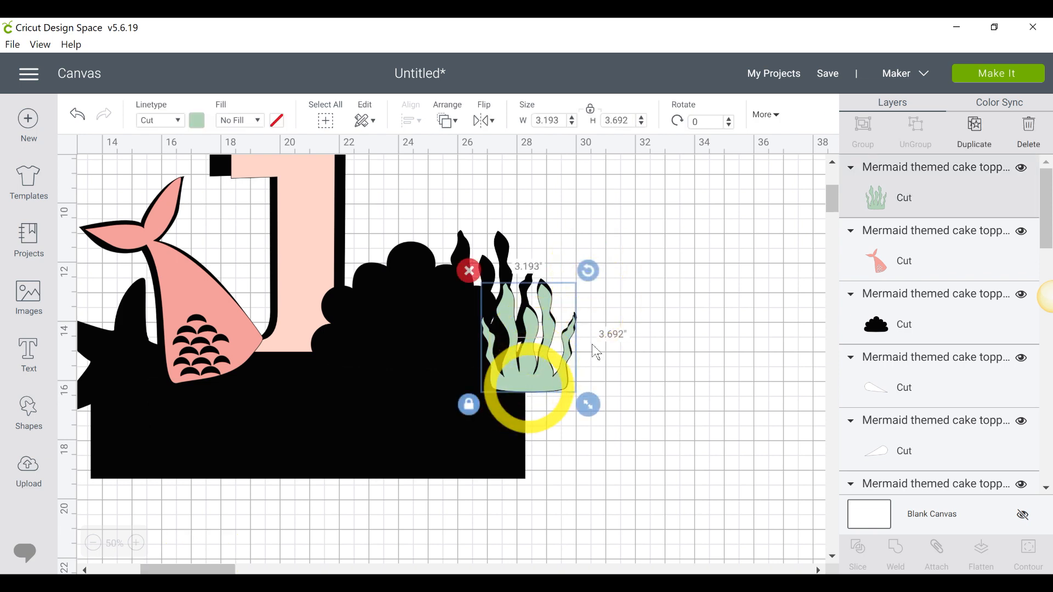
pyautogui.click(974, 129)
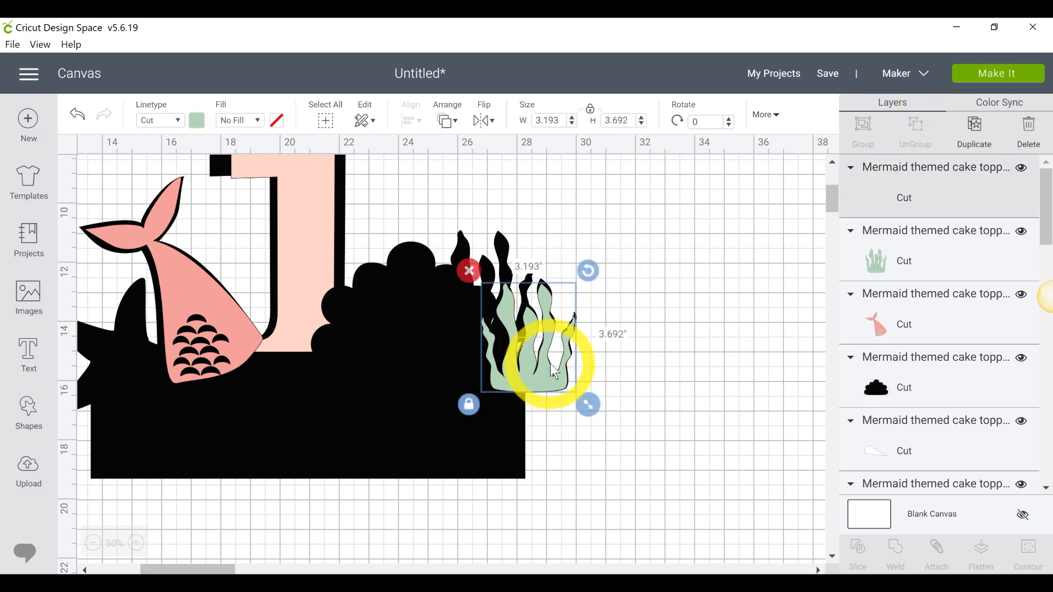
pyautogui.moveTo(530, 333); pyautogui.dragTo(496, 306)
pyautogui.moveTo(556, 362); pyautogui.dragTo(551, 355)
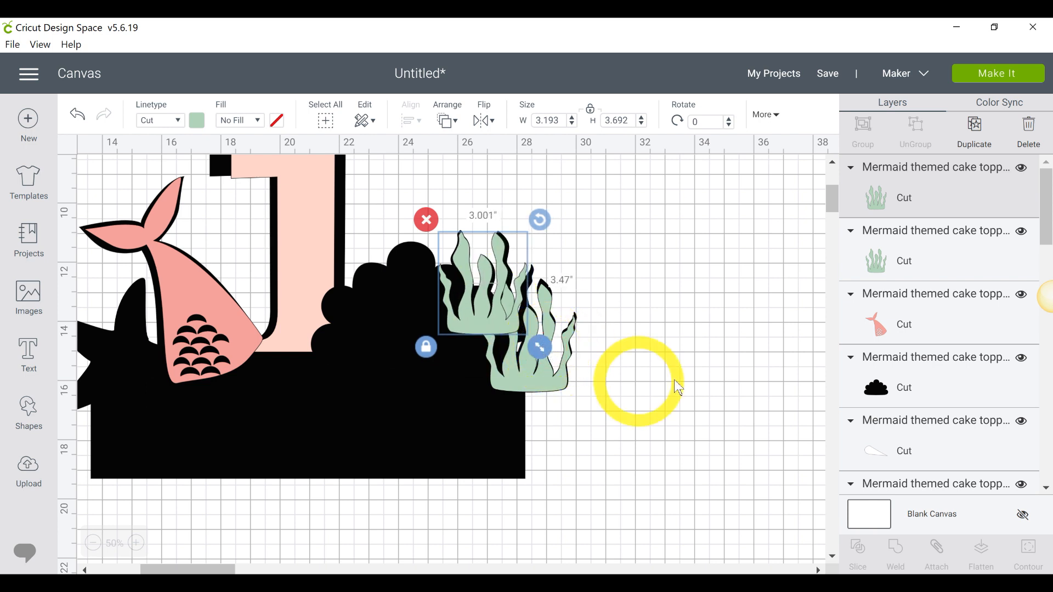
pyautogui.scroll(-3, 680, 388)
pyautogui.click(689, 387)
# Separate the white scalloped shell base from its rib pieces and move it up beside the topper's black base
pyautogui.scroll(-4, 686, 394)
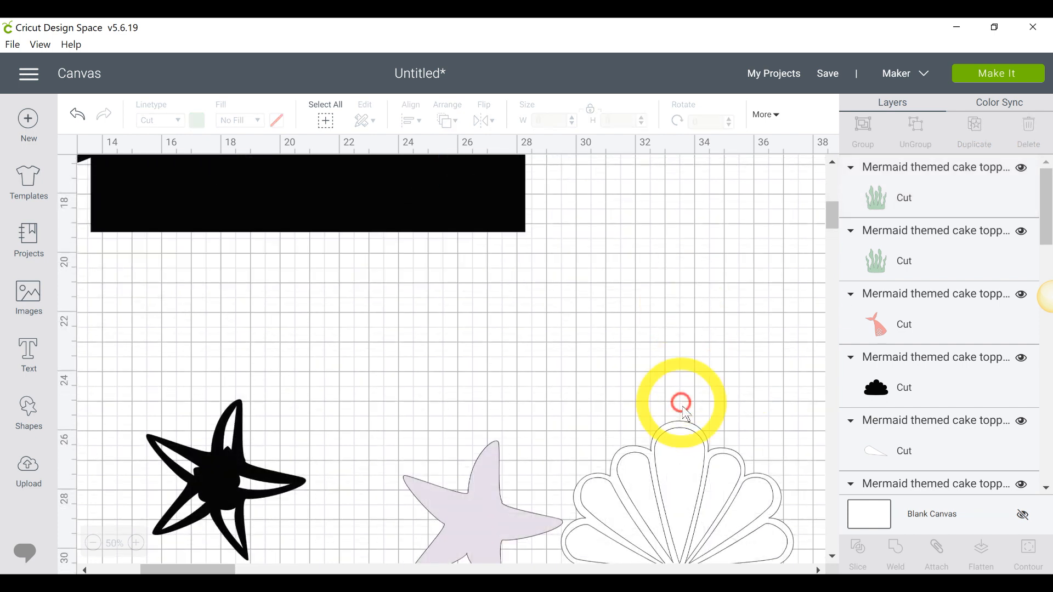
pyautogui.click(693, 433)
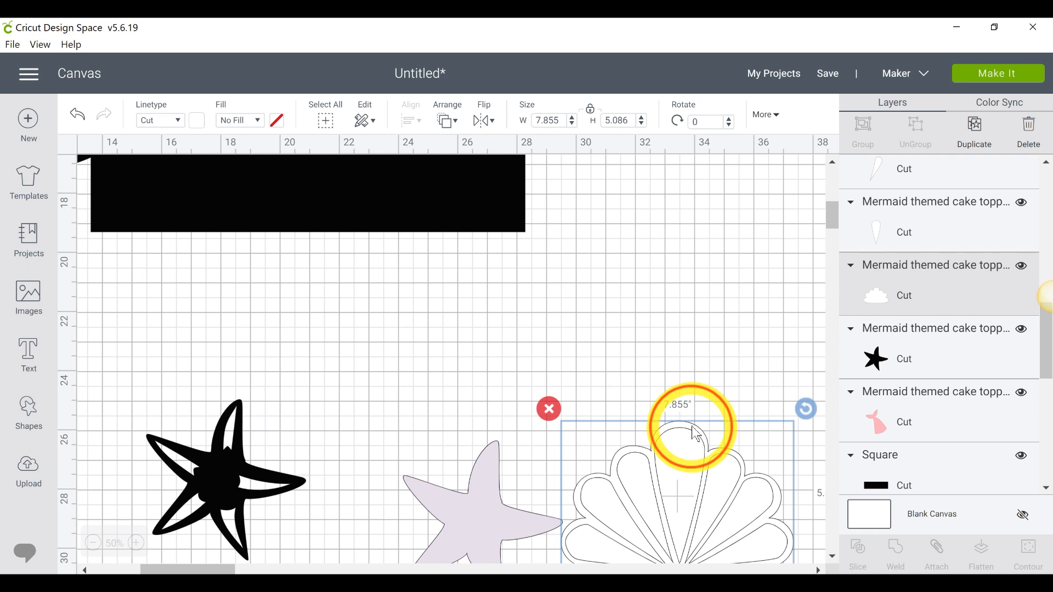
pyautogui.moveTo(692, 426); pyautogui.dragTo(619, 216)
pyautogui.scroll(4, 716, 284)
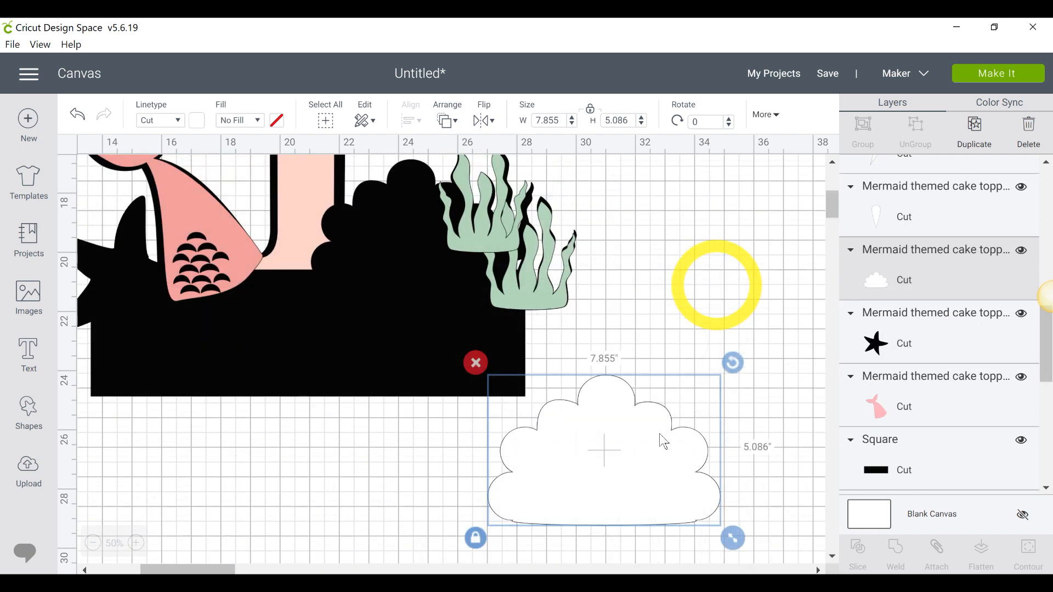
pyautogui.moveTo(634, 495); pyautogui.dragTo(661, 336)
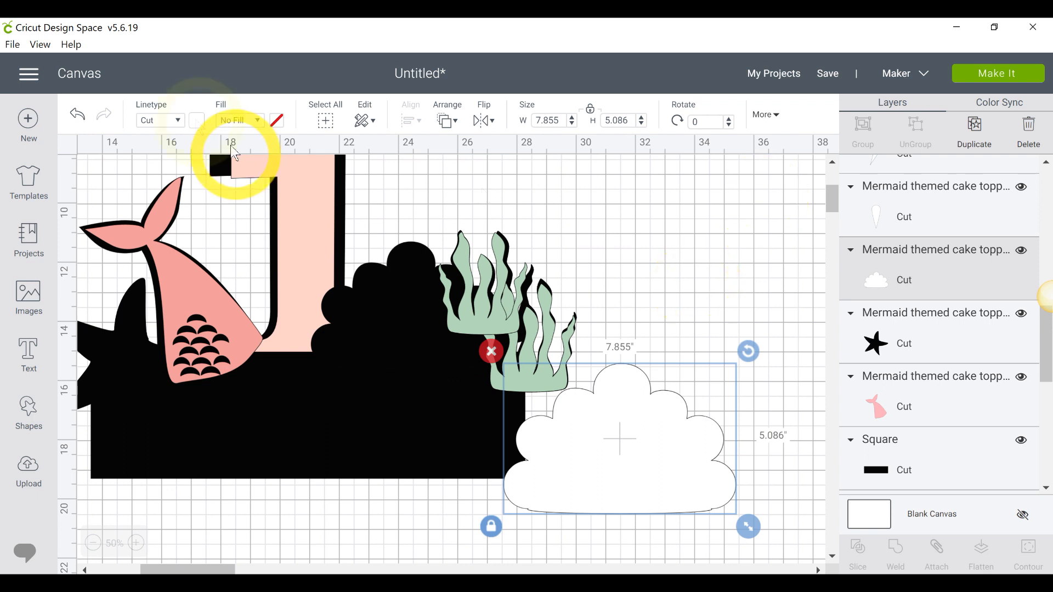
# Copy the pink code F16E88 from the browser palette and set the shell base's cut colour to #f16e88
pyautogui.click(196, 122)
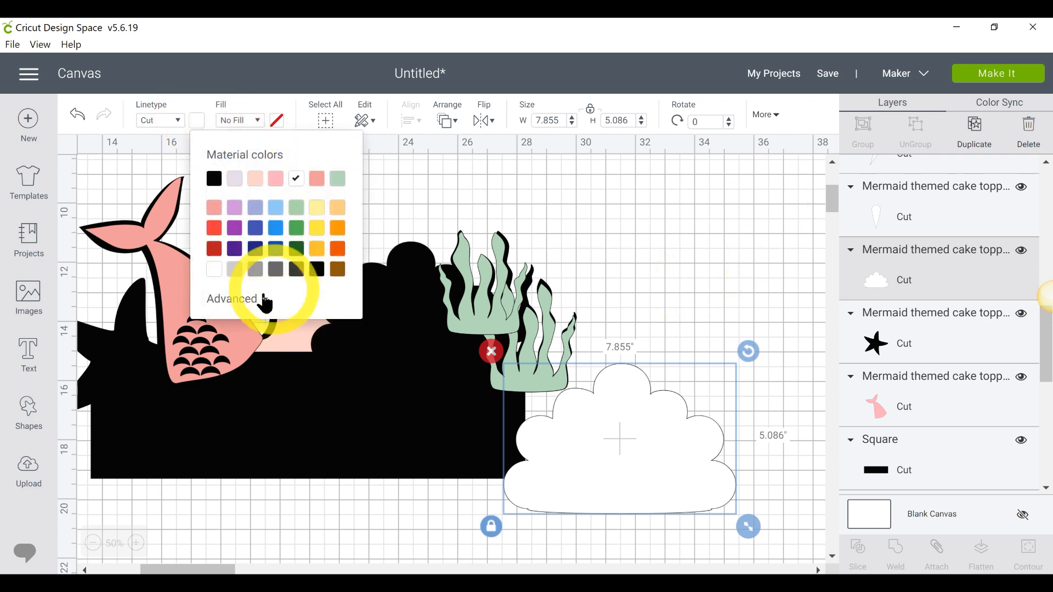
pyautogui.click(261, 300)
pyautogui.click(715, 591)
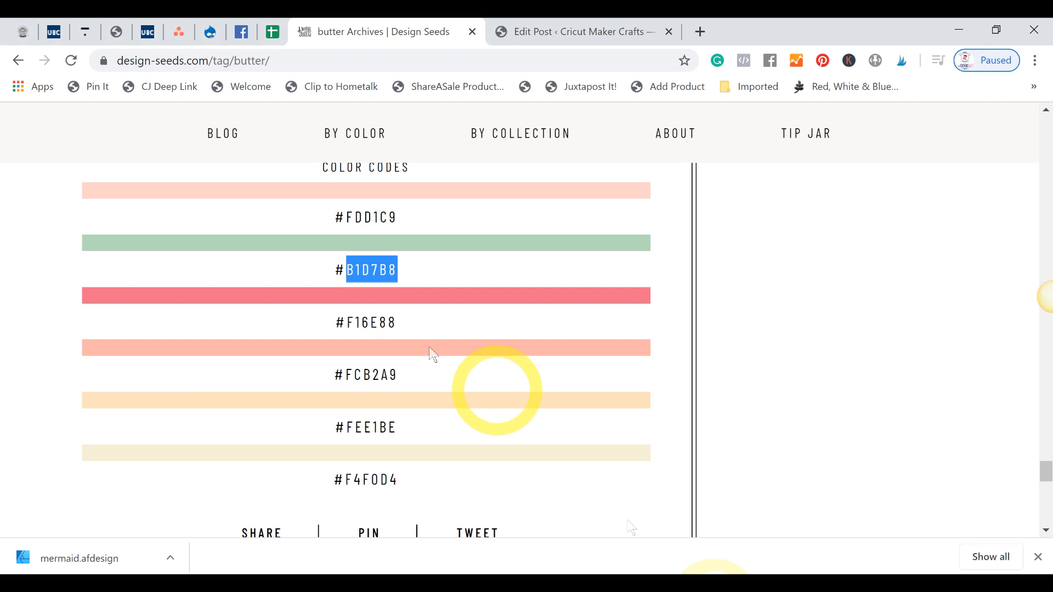
pyautogui.doubleClick(378, 324)
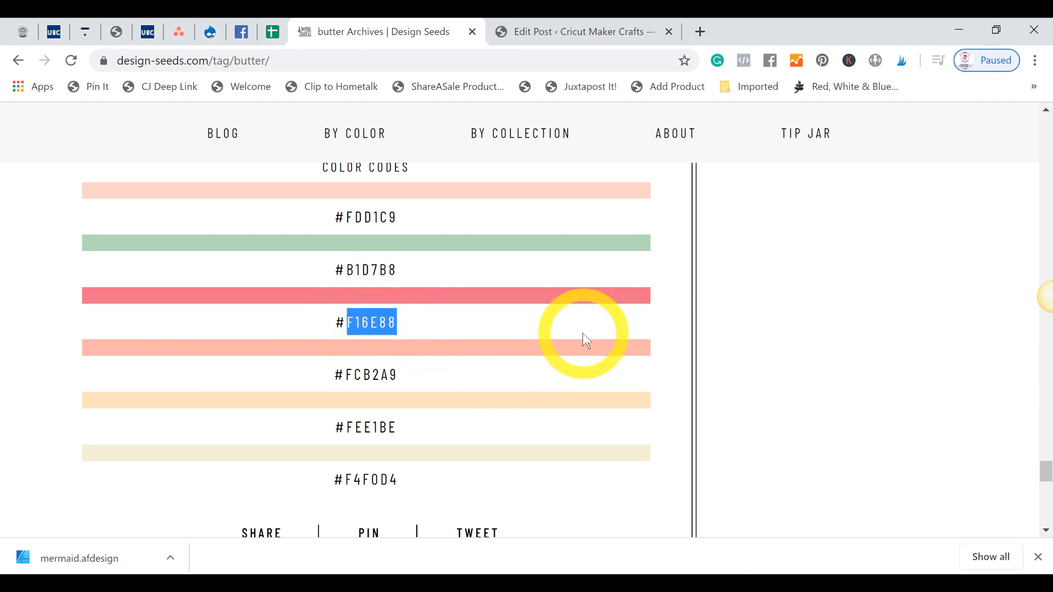
pyautogui.hotkey('alt', 'Tab')
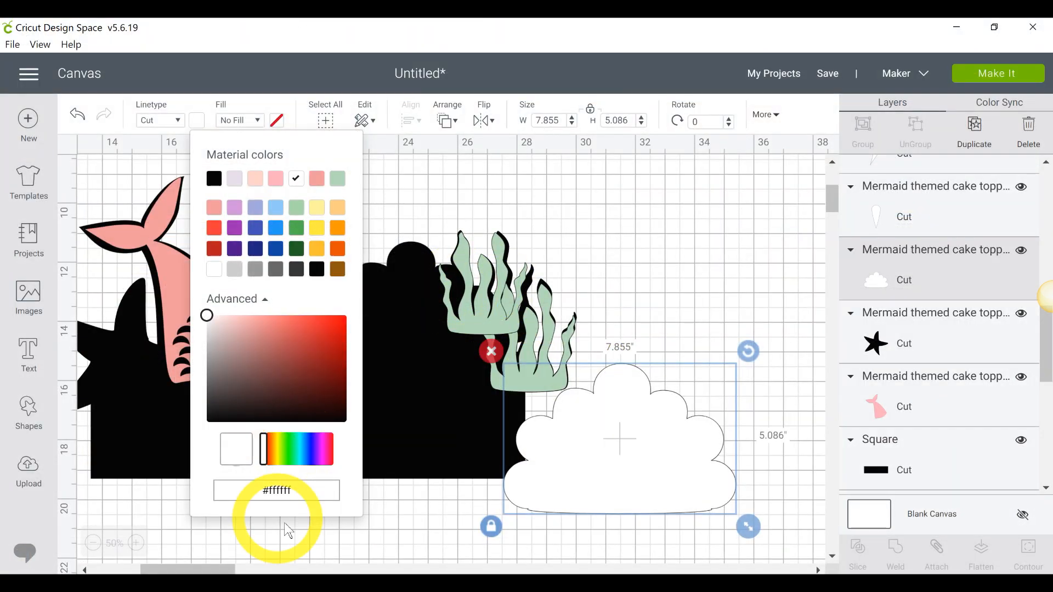
pyautogui.click(302, 491)
pyautogui.doubleClick(335, 487)
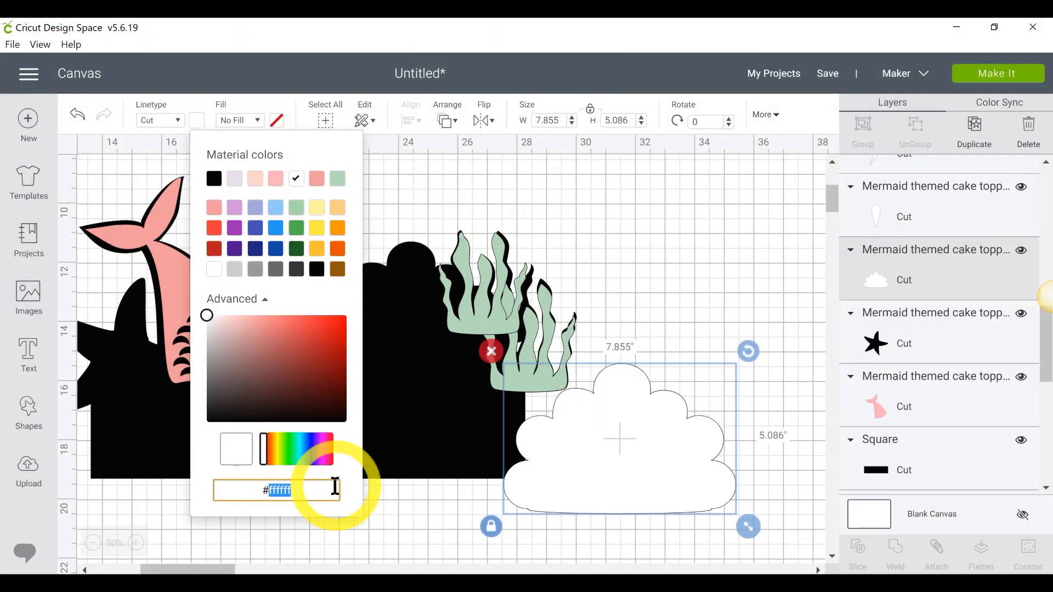
pyautogui.write('f16e88')
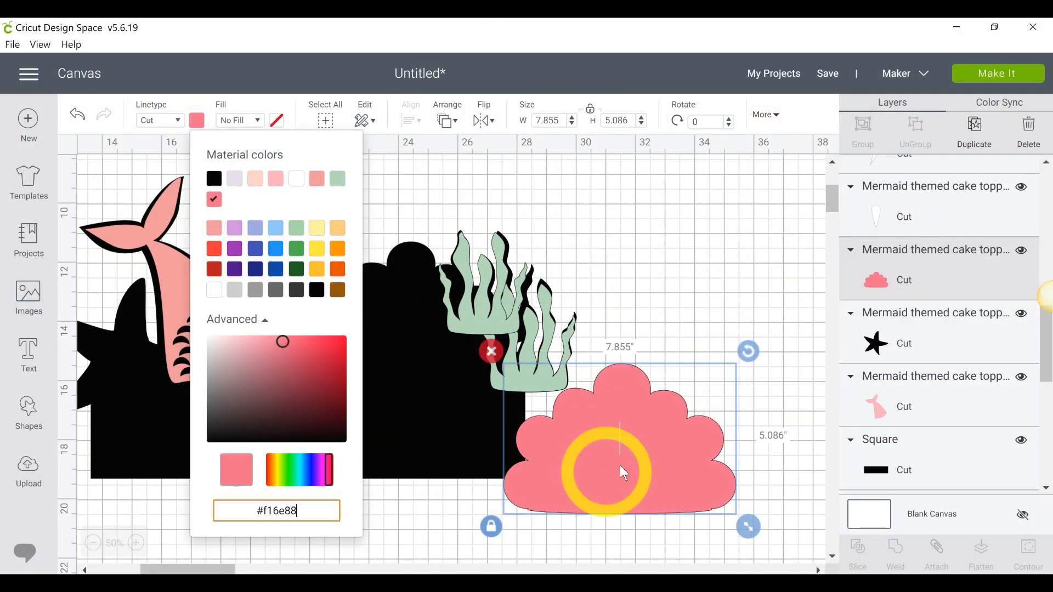
# Scale the pink shell base to about 5.9 by 3.8 inches on the topper and bring it to the front
pyautogui.moveTo(636, 458); pyautogui.dragTo(490, 405)
pyautogui.moveTo(599, 475); pyautogui.dragTo(543, 437)
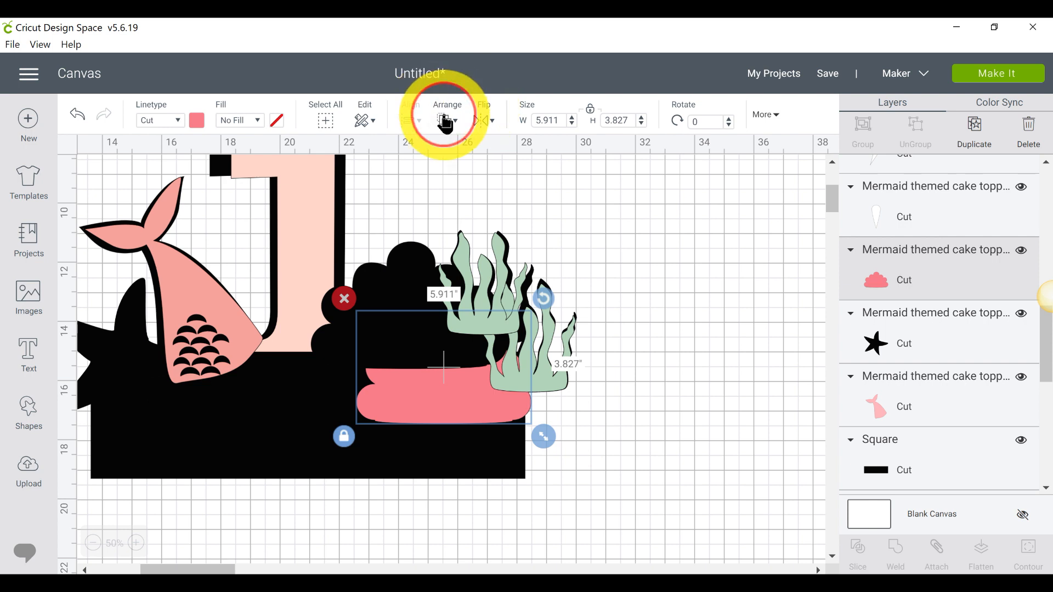
pyautogui.click(445, 119)
pyautogui.click(495, 204)
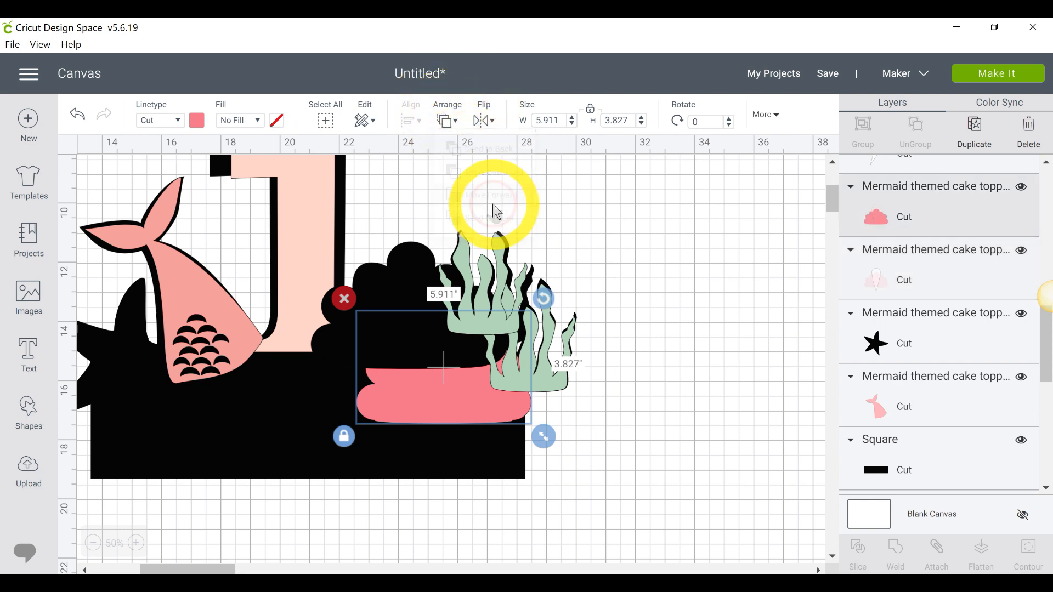
pyautogui.click(447, 120)
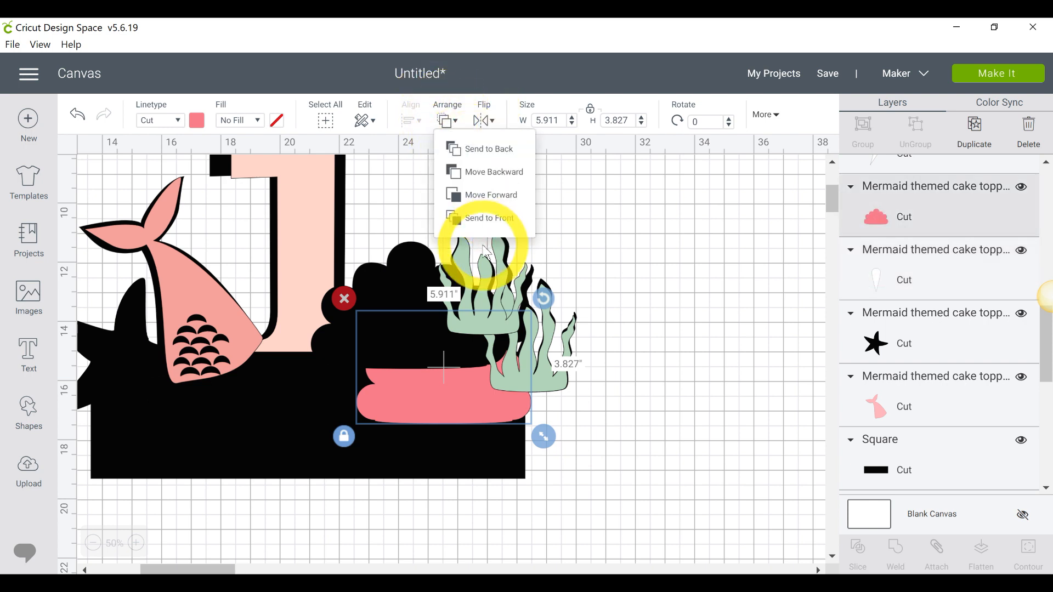
pyautogui.click(470, 225)
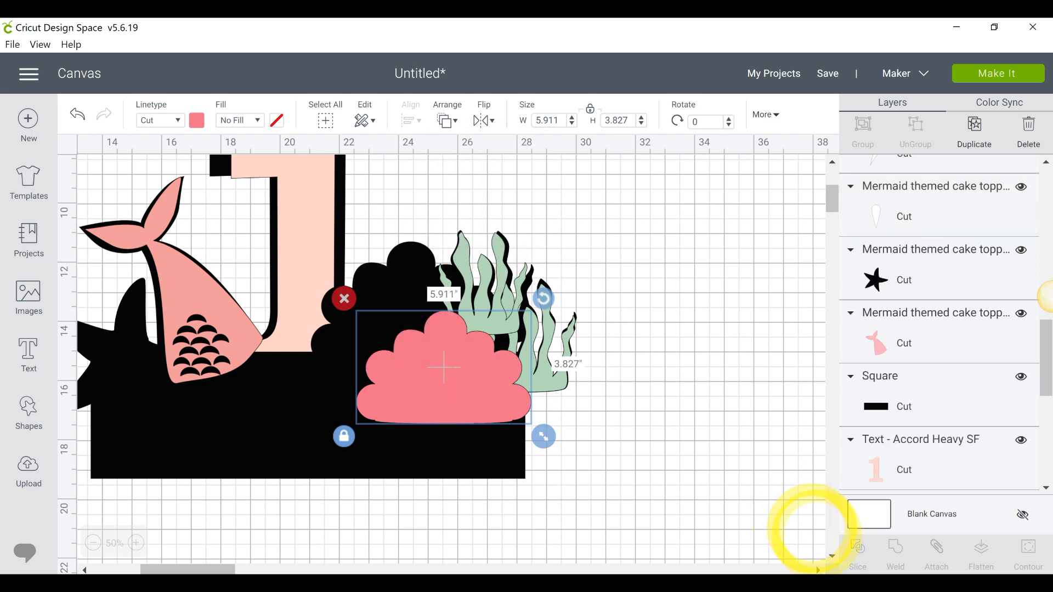
# Lay the pink shell base over the black shell and enlarge it to about 6.2 by 4.0 inches
pyautogui.click(831, 591)
pyautogui.moveTo(470, 400); pyautogui.dragTo(437, 334)
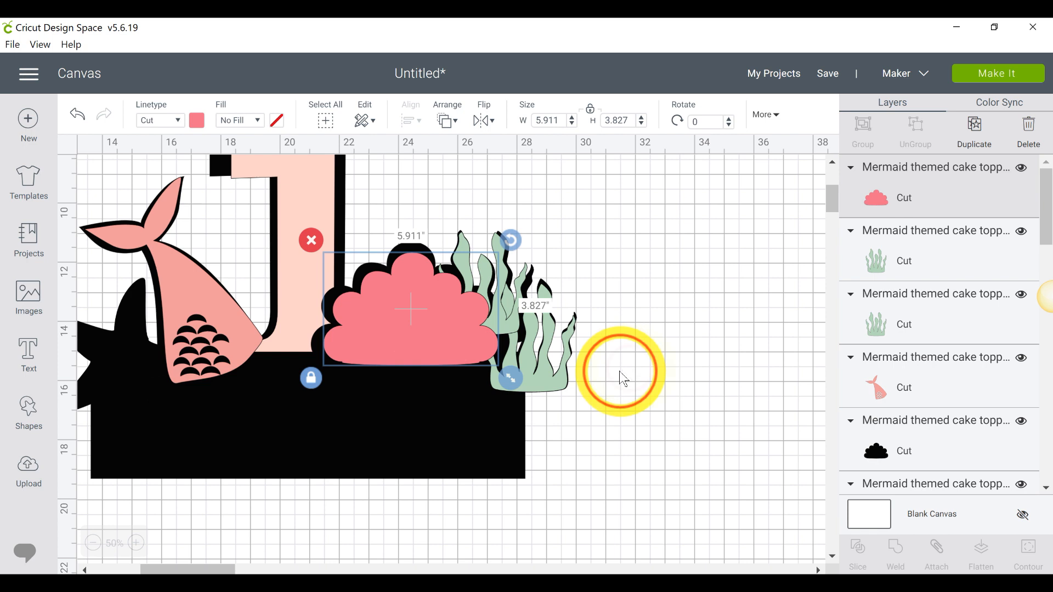
pyautogui.click(631, 367)
pyautogui.scroll(-2, 631, 368)
pyautogui.scroll(2, 631, 368)
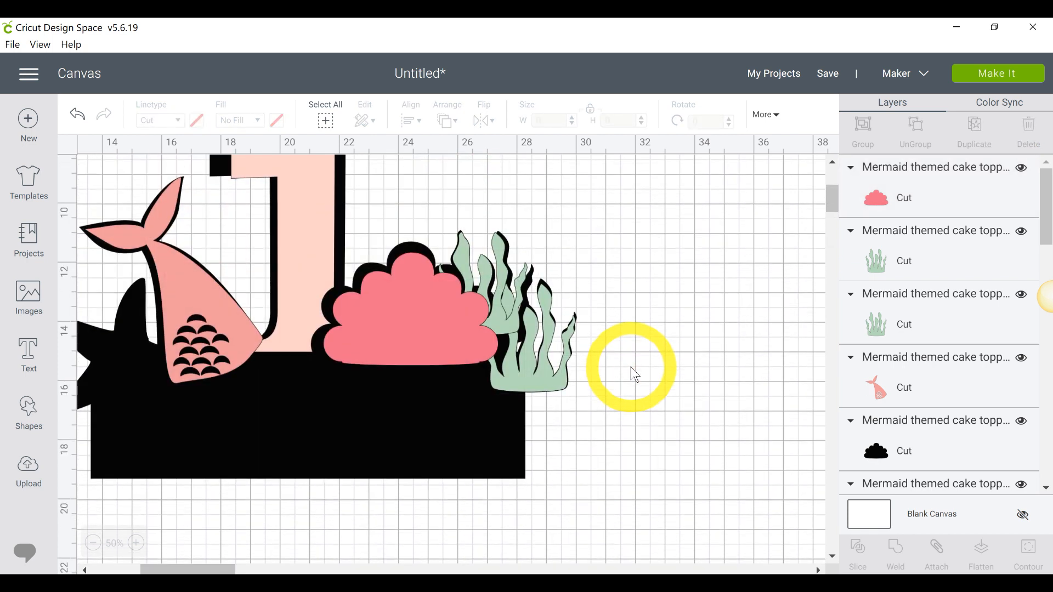
pyautogui.moveTo(457, 331); pyautogui.dragTo(450, 329)
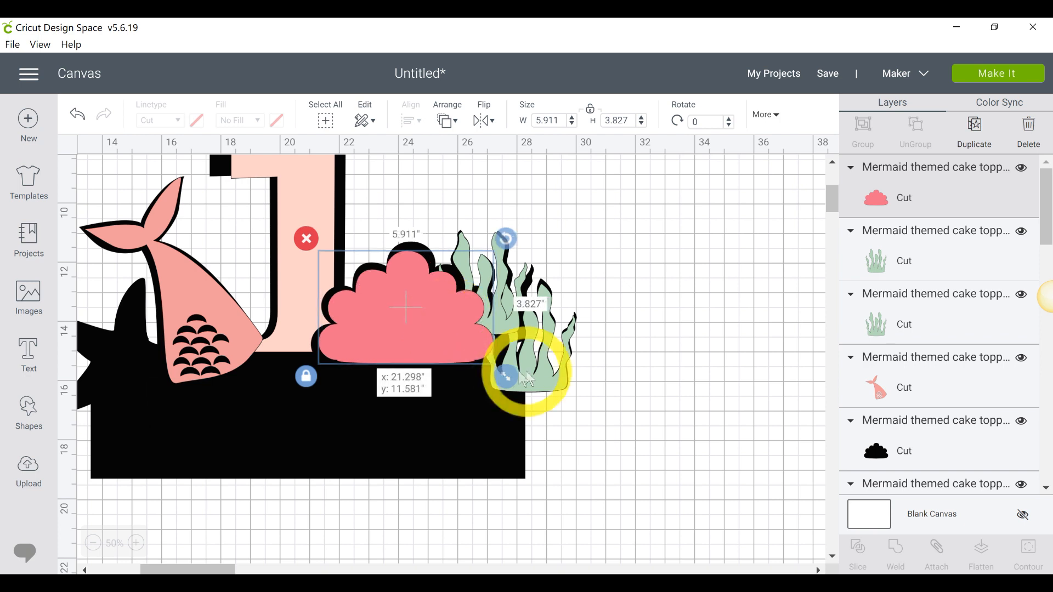
pyautogui.moveTo(513, 379); pyautogui.dragTo(519, 386)
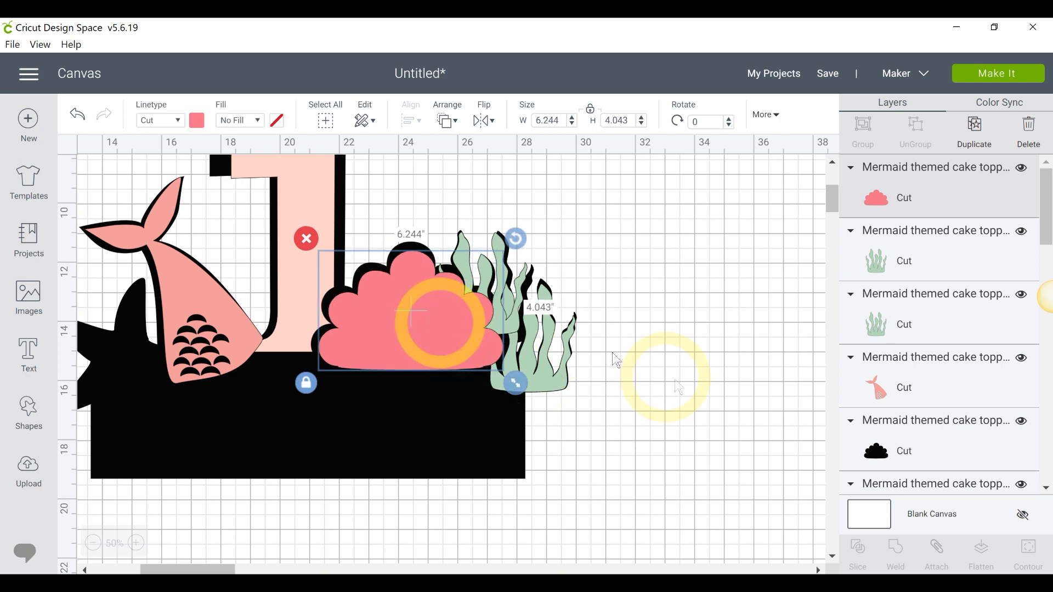
pyautogui.click(678, 387)
# Move the lilac starfish up onto the topper's black base and bring it to the front
pyautogui.scroll(-5, 665, 372)
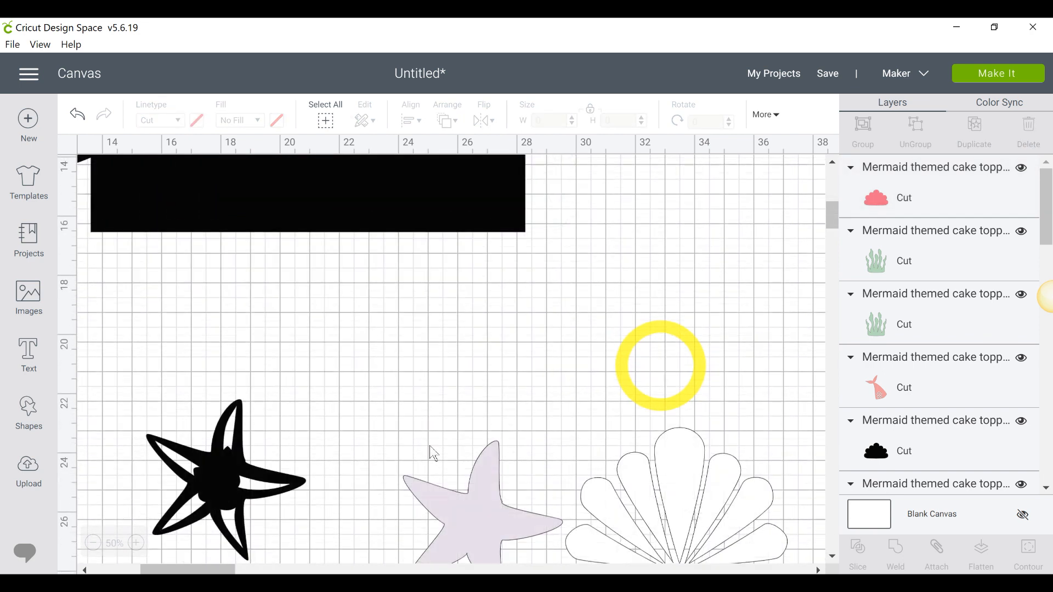
pyautogui.scroll(-2, 433, 452)
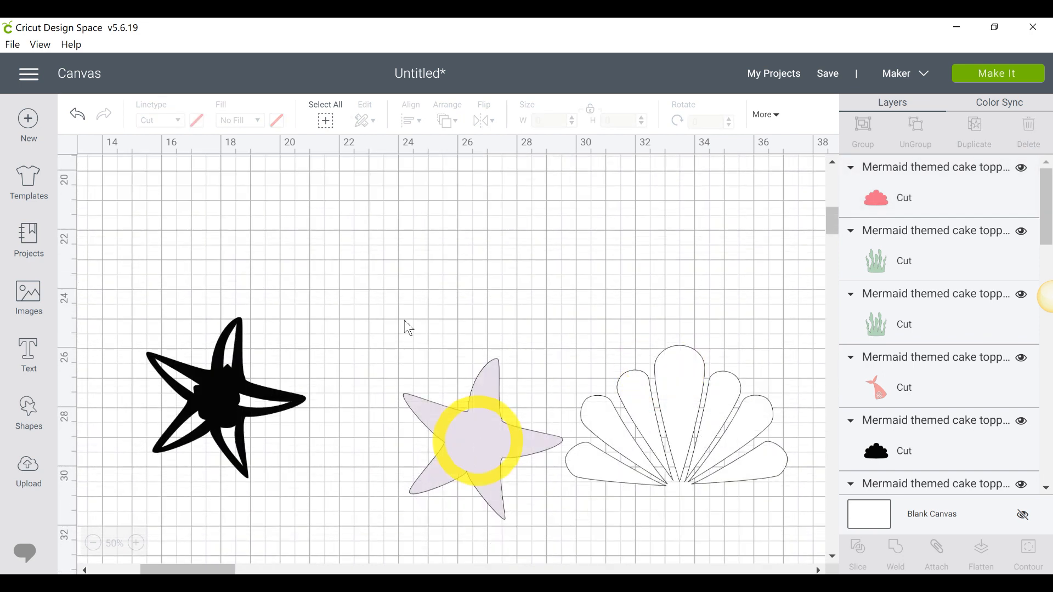
pyautogui.moveTo(414, 500); pyautogui.dragTo(115, 197)
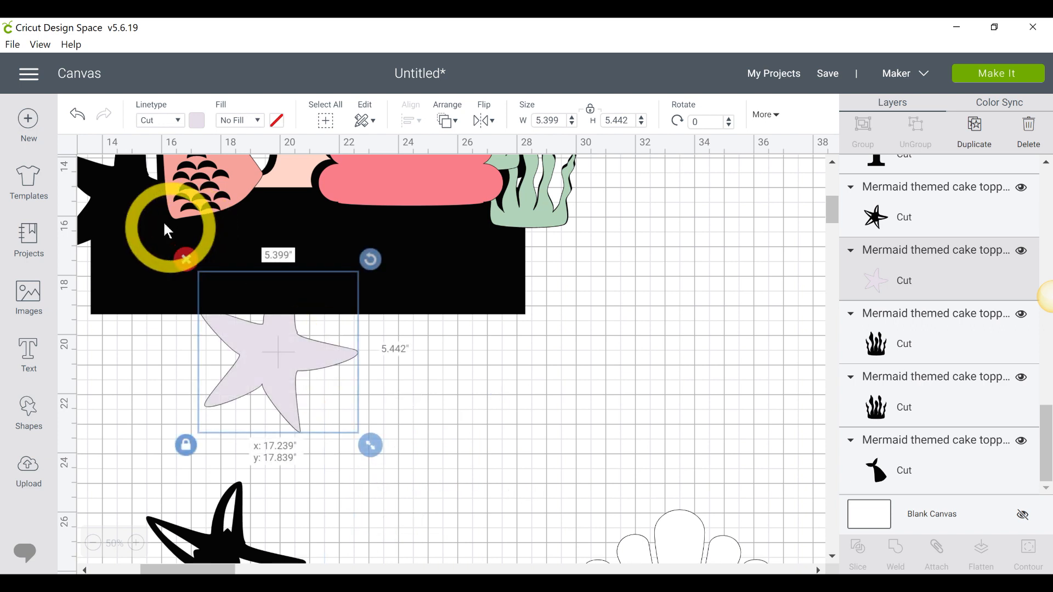
pyautogui.click(455, 125)
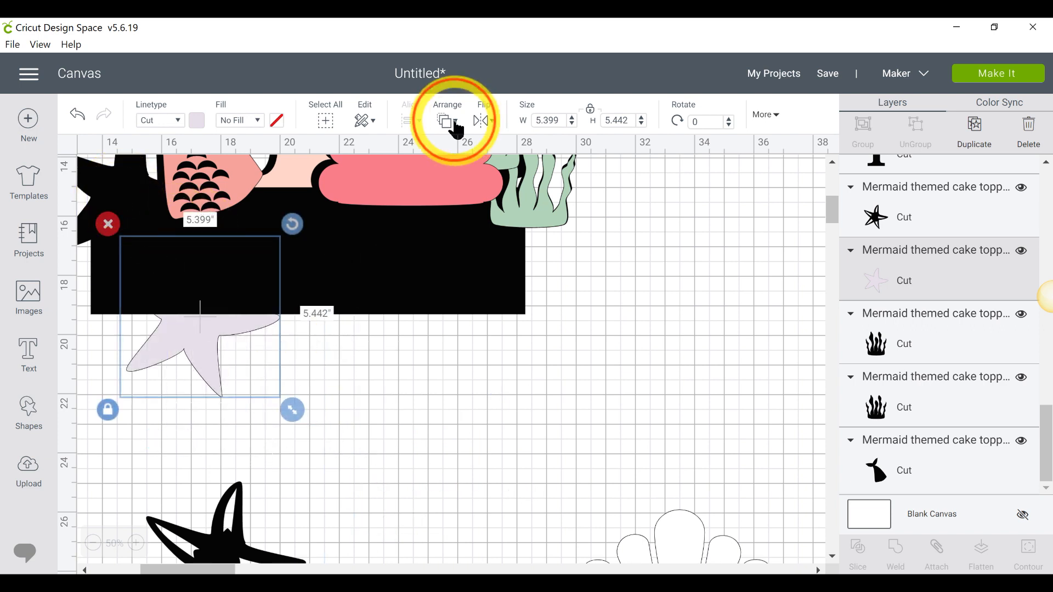
pyautogui.click(482, 219)
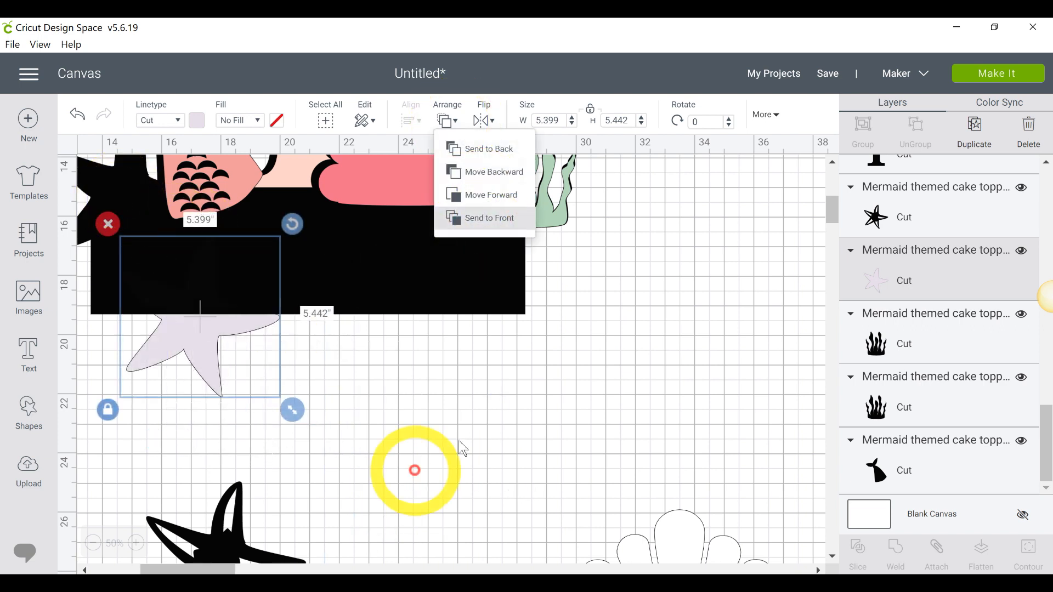
# Scale the lilac starfish to about 3.8 by 3.8 inches and fit it within the black starfish
pyautogui.moveTo(224, 570); pyautogui.dragTo(219, 570)
pyautogui.scroll(4, 196, 292)
pyautogui.moveTo(197, 292); pyautogui.dragTo(160, 411)
pyautogui.scroll(-2, 224, 339)
pyautogui.moveTo(286, 461); pyautogui.dragTo(252, 417)
pyautogui.moveTo(172, 347); pyautogui.dragTo(169, 364)
pyautogui.scroll(3, 674, 436)
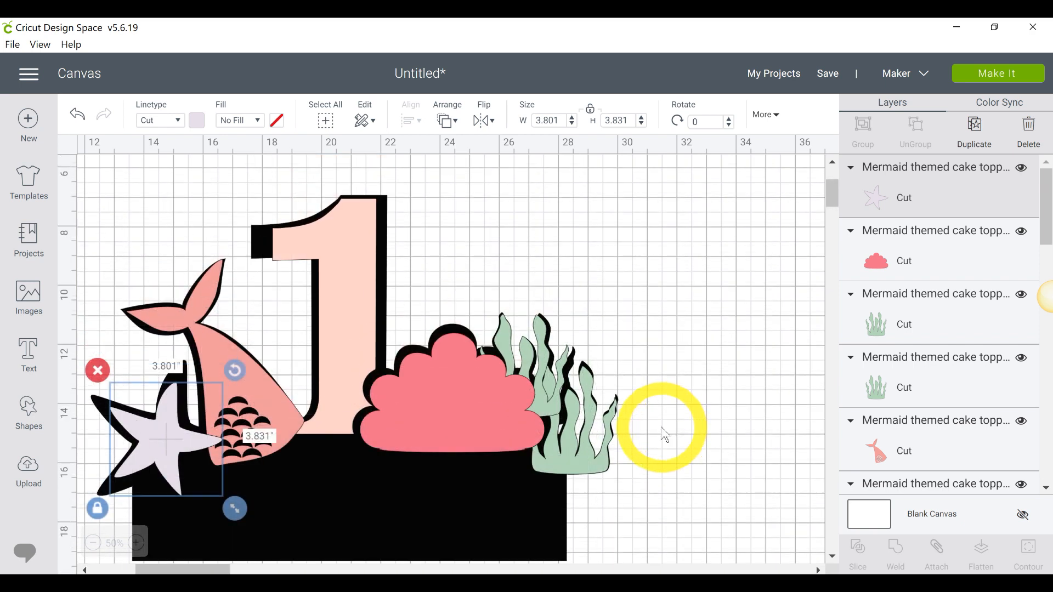
pyautogui.scroll(-3, 662, 427)
pyautogui.scroll(3, 661, 431)
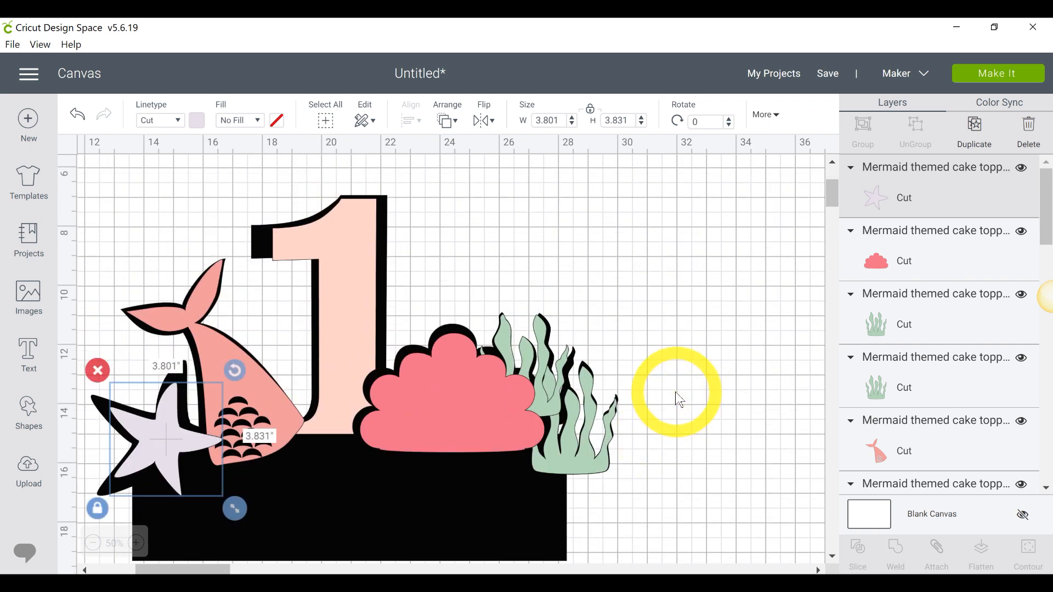
pyautogui.scroll(-3, 676, 392)
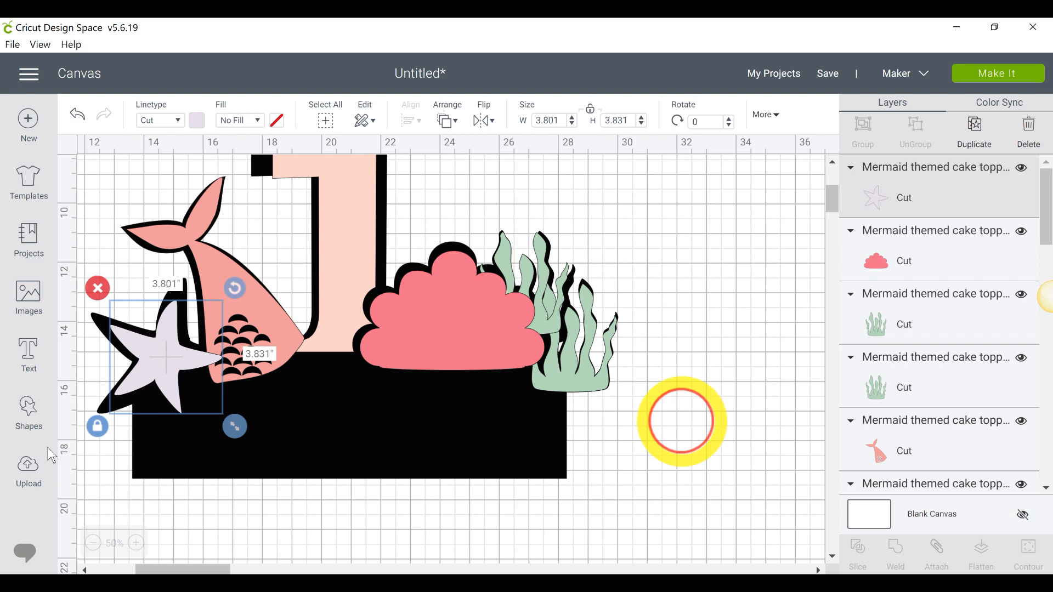
# Add the celebrant's name as a text object in Accord Heavy SF and enlarge it to about 13.9 by 3.3 inches
pyautogui.click(92, 543)
pyautogui.click(88, 548)
pyautogui.moveTo(297, 569); pyautogui.dragTo(211, 571)
pyautogui.scroll(5, 384, 466)
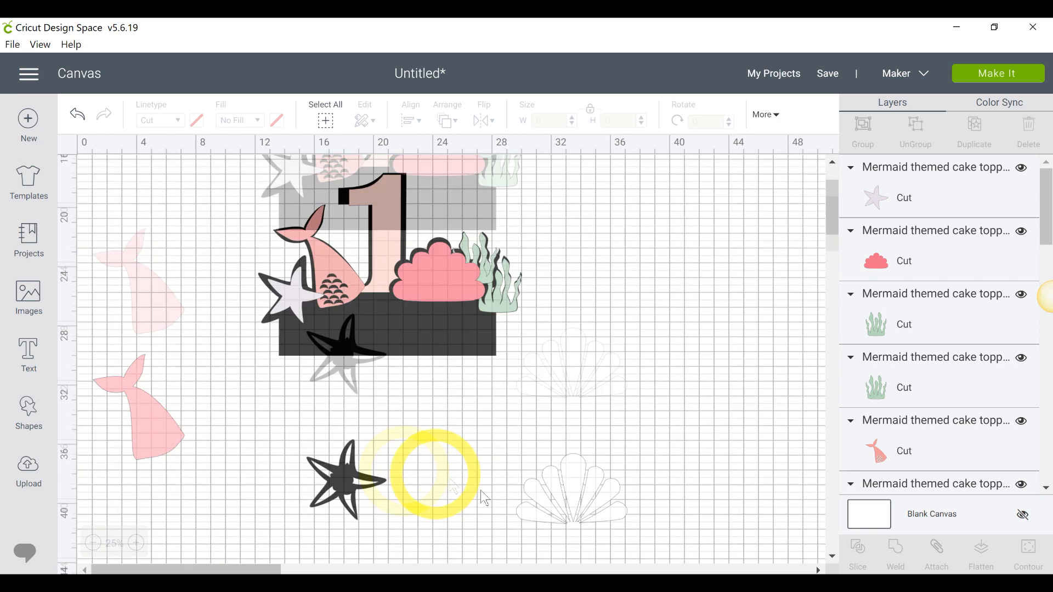
pyautogui.scroll(2, 561, 478)
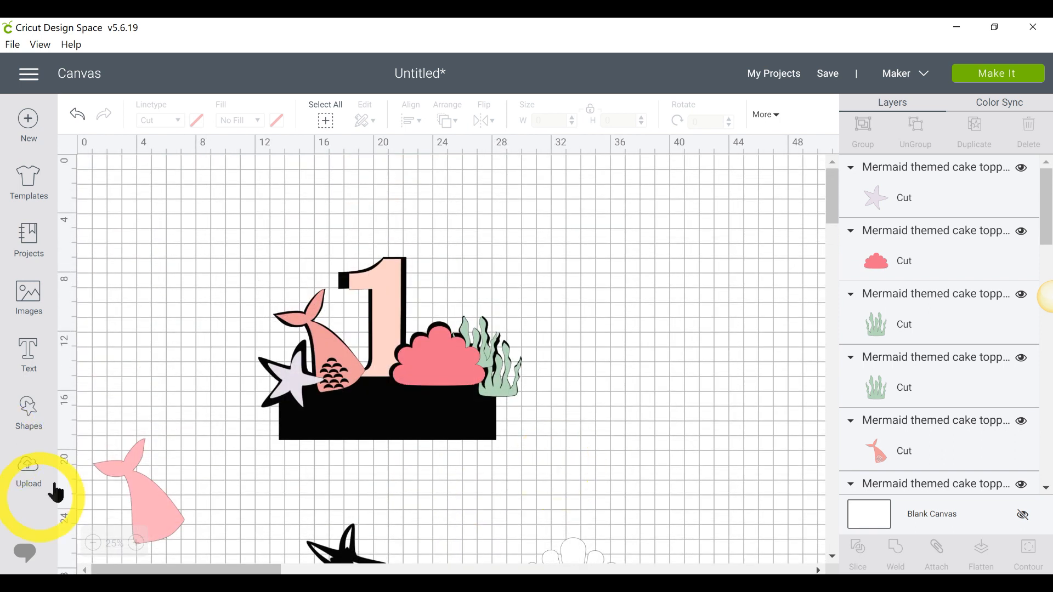
pyautogui.click(41, 367)
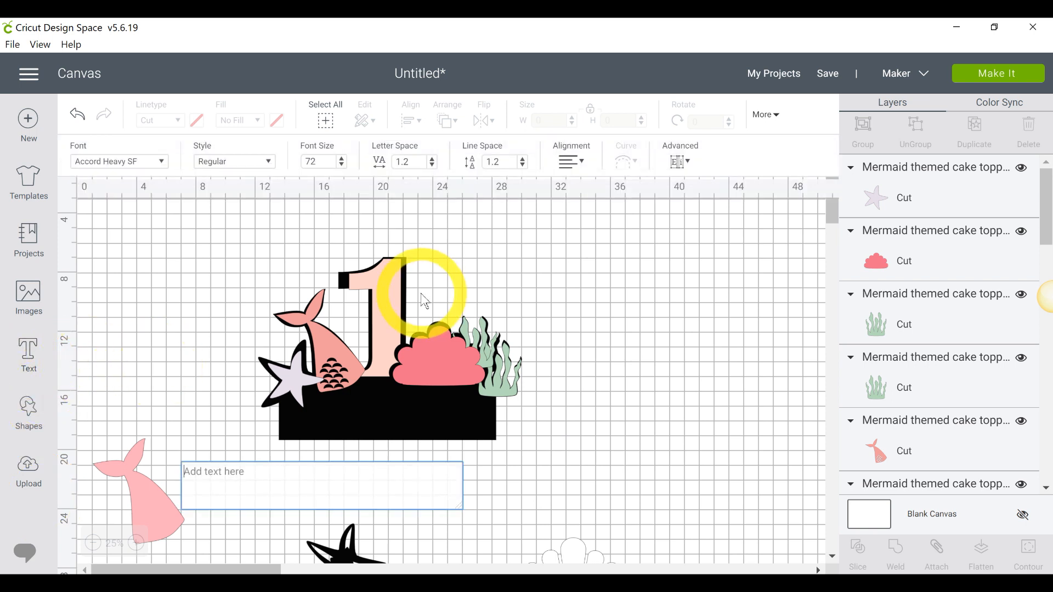
pyautogui.write('ALEX')
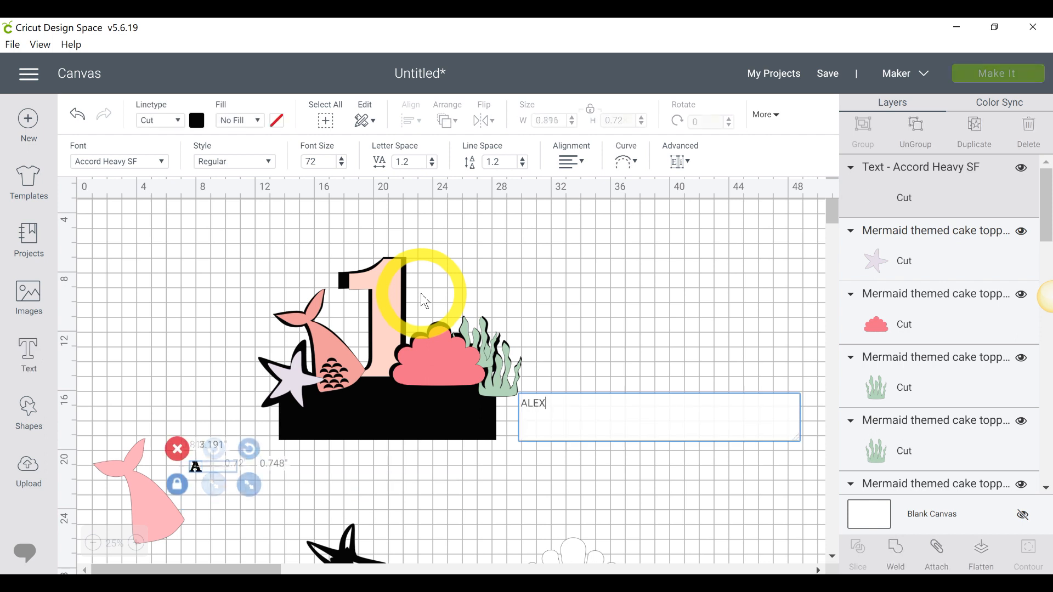
pyautogui.moveTo(249, 485); pyautogui.dragTo(403, 552)
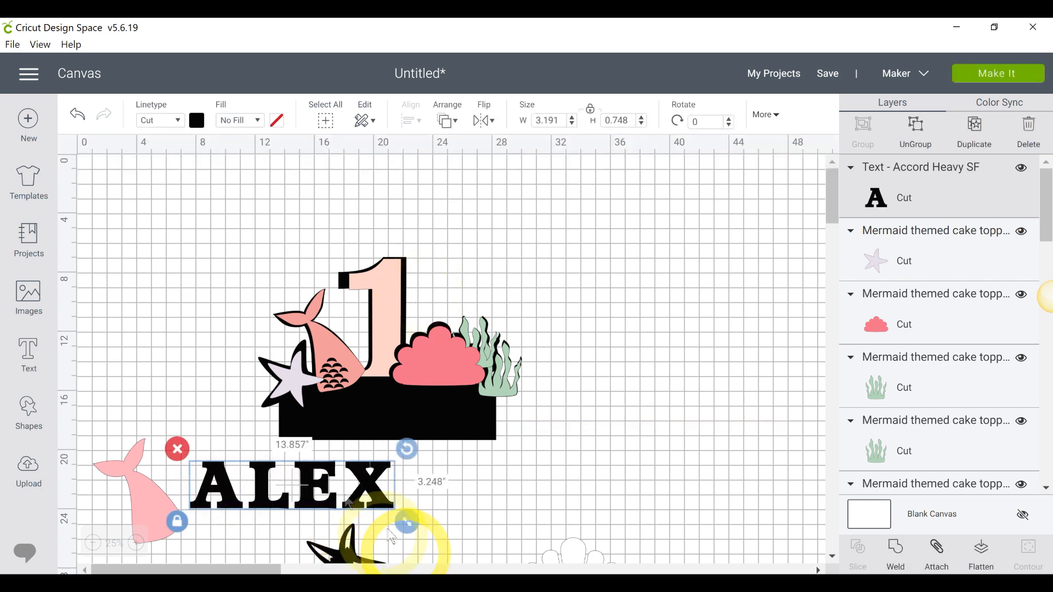
# Place the name text just beneath the topper's black base and recolour it with the number's light peach material colour
pyautogui.click(391, 483)
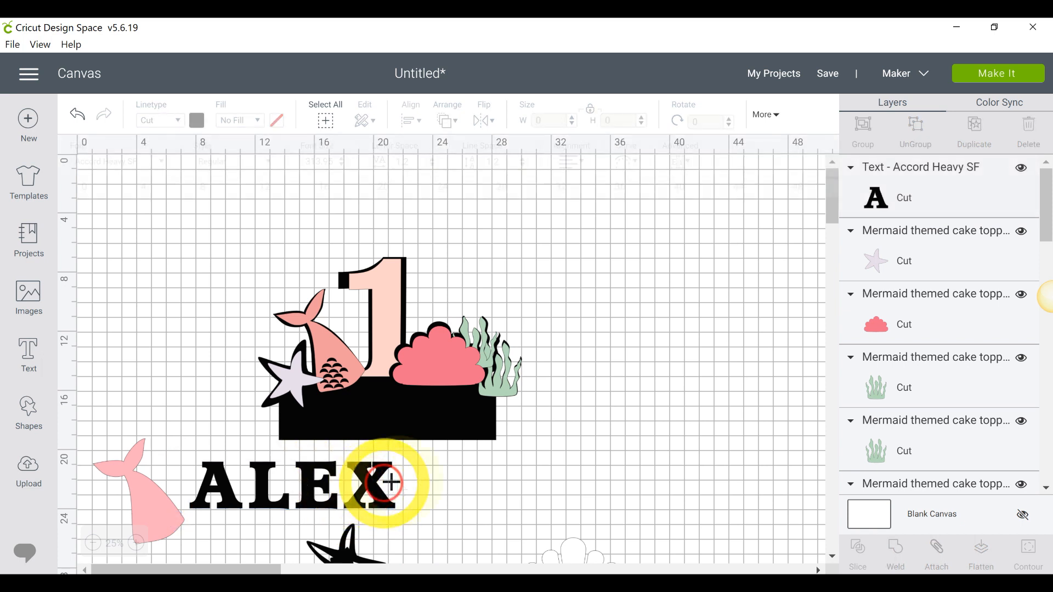
pyautogui.click(392, 483)
pyautogui.click(475, 424)
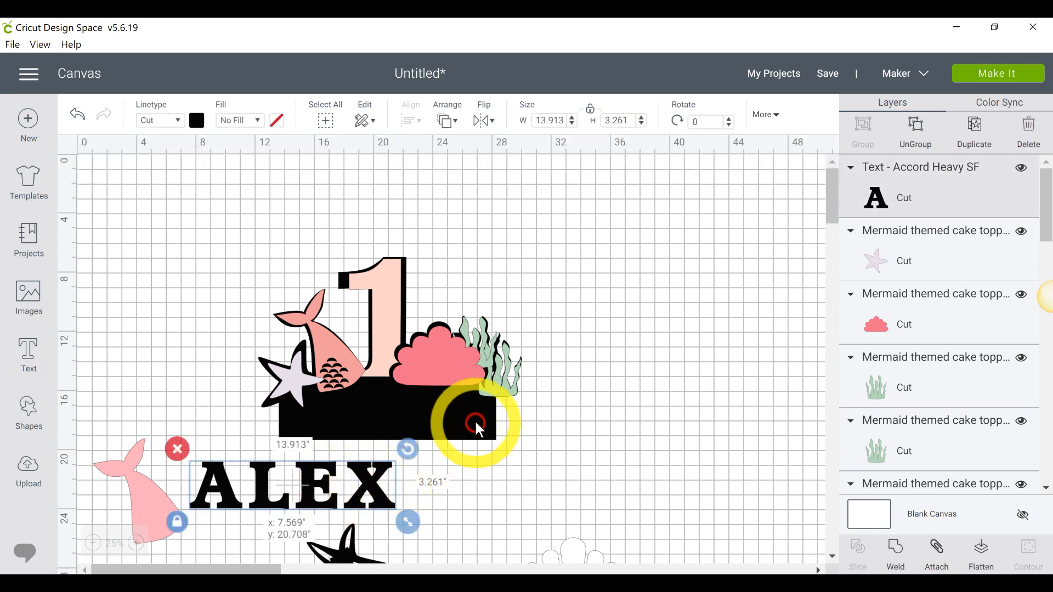
pyautogui.moveTo(378, 481); pyautogui.dragTo(475, 423)
pyautogui.hotkey('ctrl', 'z')
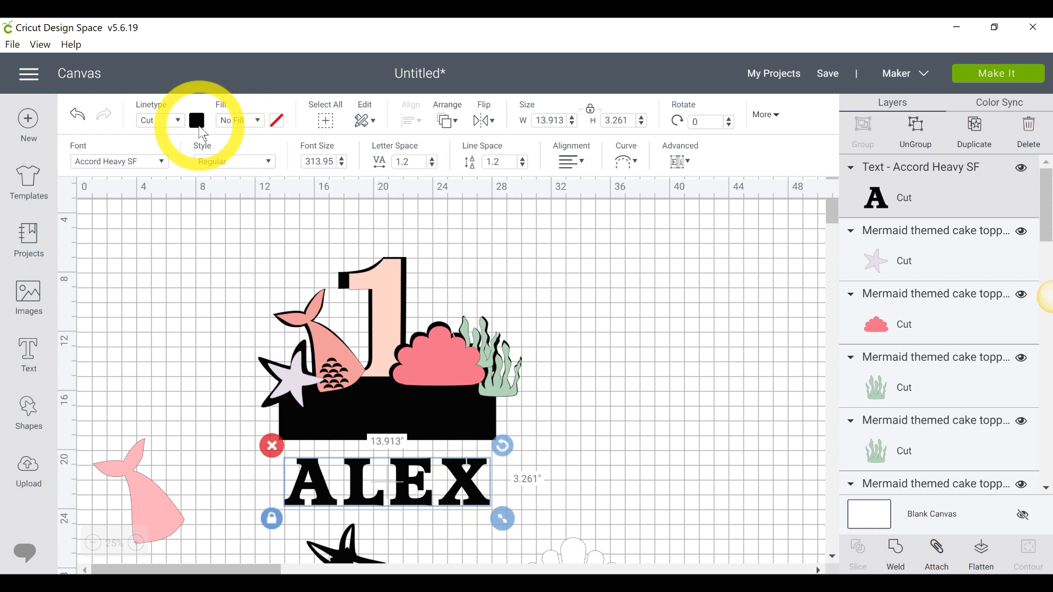
pyautogui.click(200, 128)
pyautogui.click(234, 179)
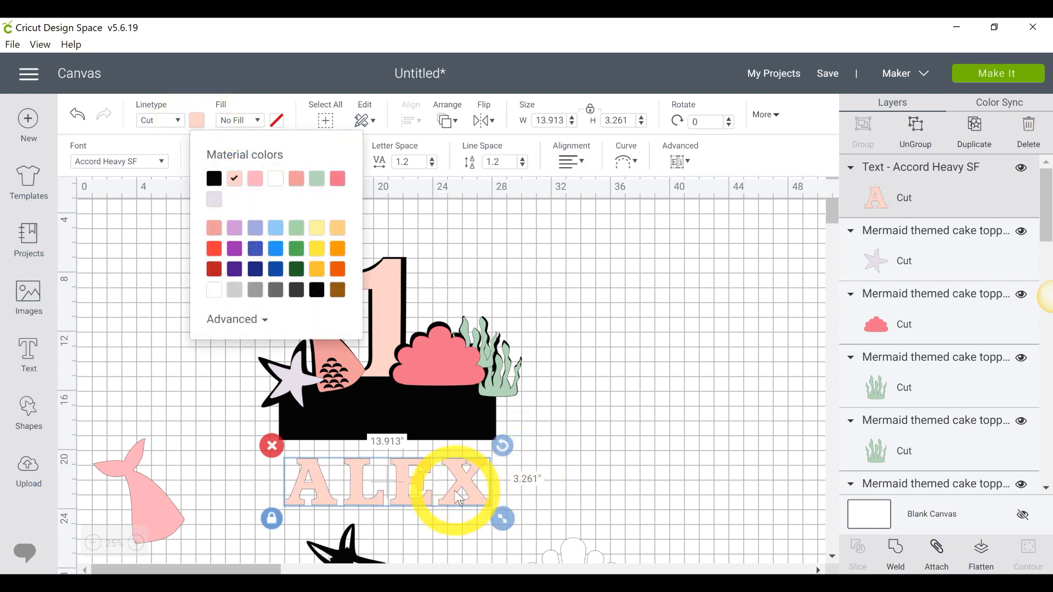
# Fit the peach name text on the black rectangle at about 3.1 inches high and set its letter spacing to 0
pyautogui.moveTo(455, 492); pyautogui.dragTo(450, 416)
pyautogui.moveTo(497, 452); pyautogui.dragTo(469, 427)
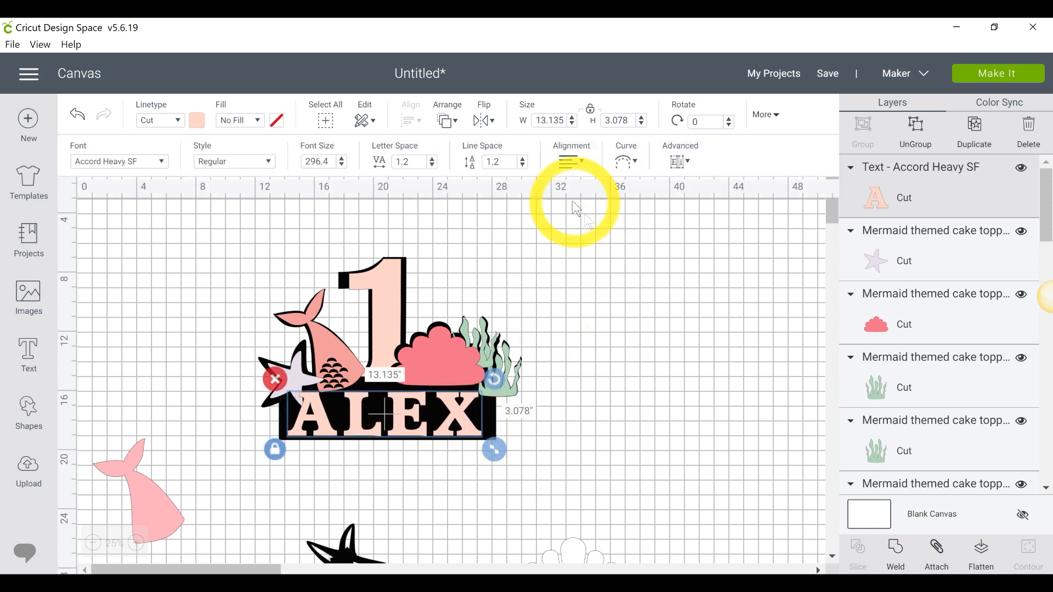
pyautogui.doubleClick(398, 162)
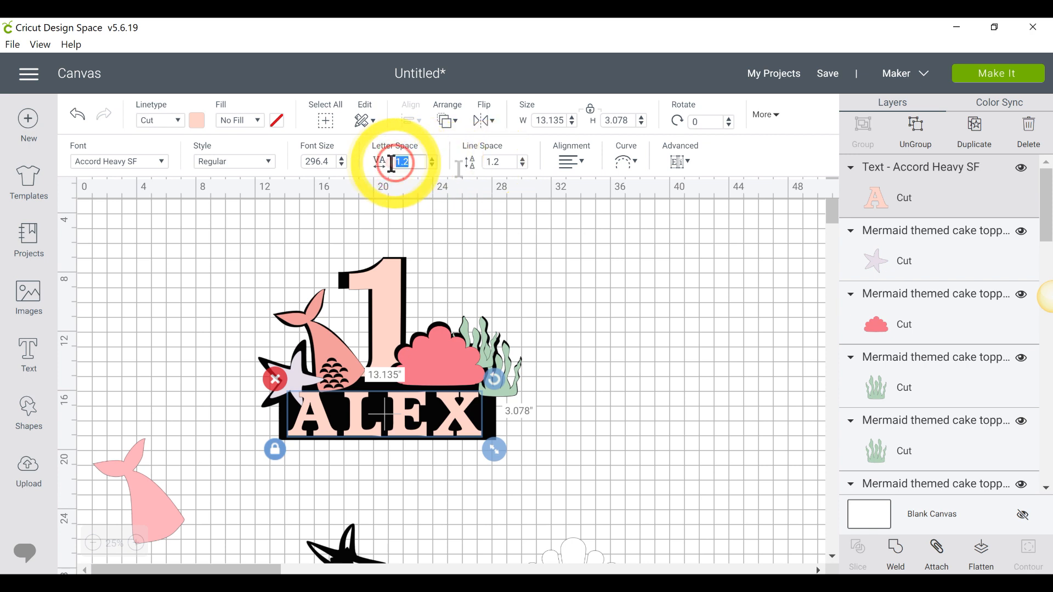
pyautogui.write('0')
pyautogui.click(492, 168)
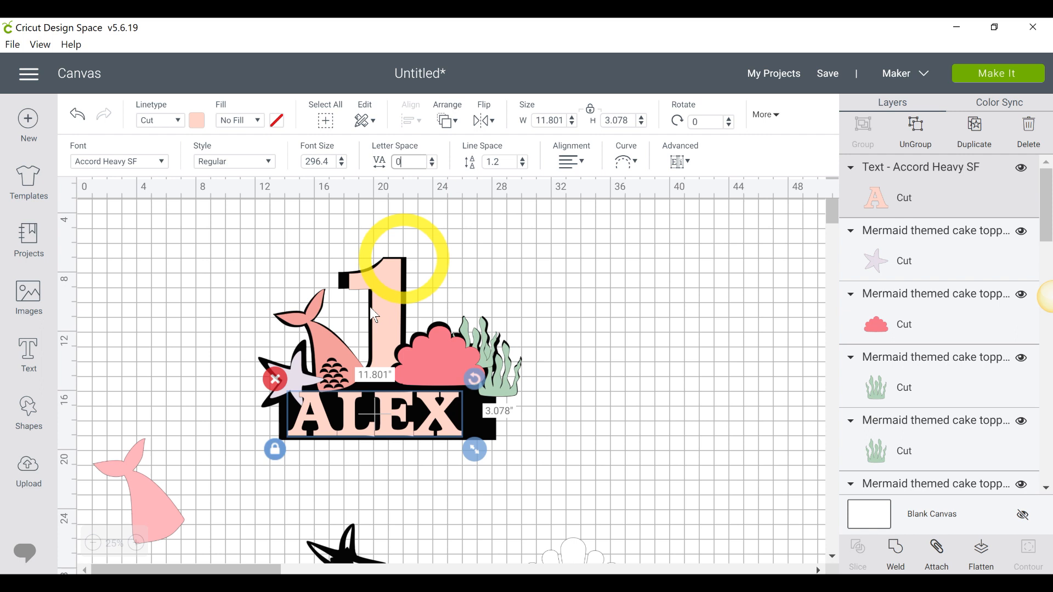
pyautogui.moveTo(440, 421); pyautogui.dragTo(447, 421)
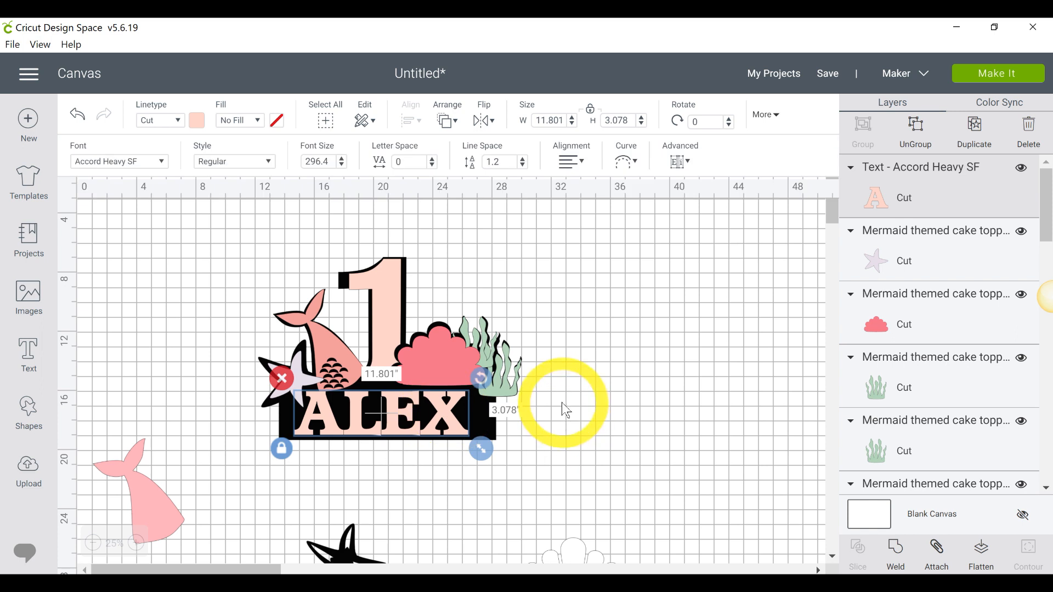
# Weld the letters of the peach name text into a single shape
pyautogui.scroll(-3, 566, 410)
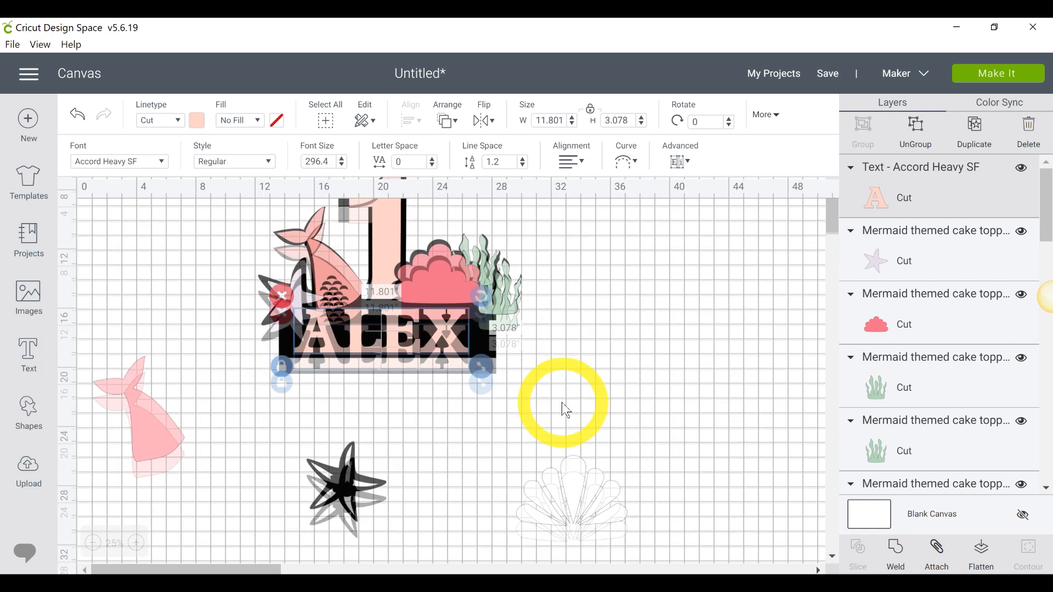
pyautogui.scroll(3, 567, 410)
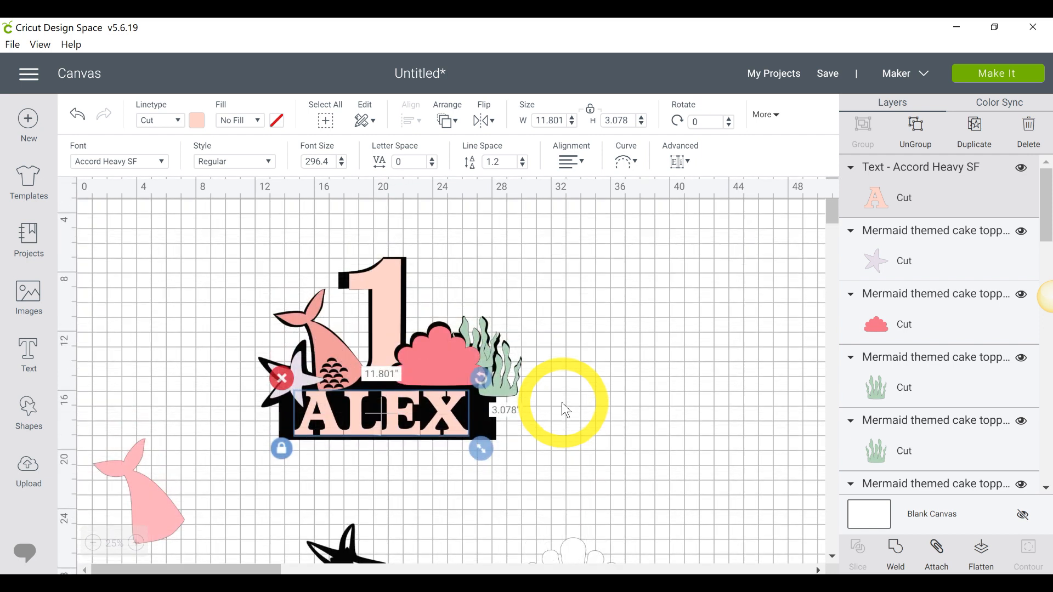
pyautogui.click(896, 548)
pyautogui.click(635, 353)
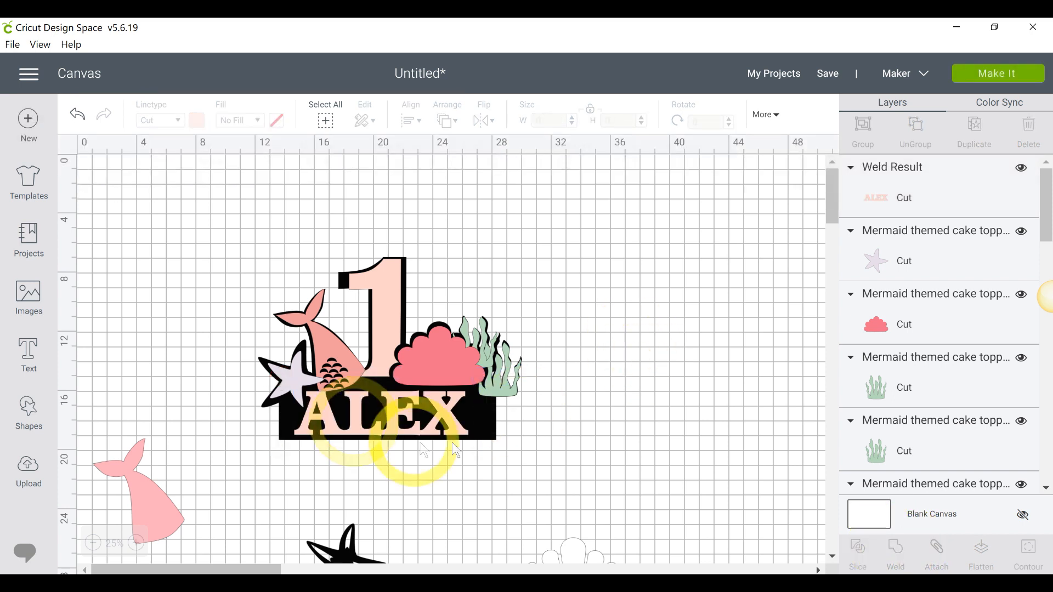
# Move the name, pink shell, both green seaweeds, peach number 1, lilac starfish and coral tail off the black silhouette
pyautogui.click(450, 411)
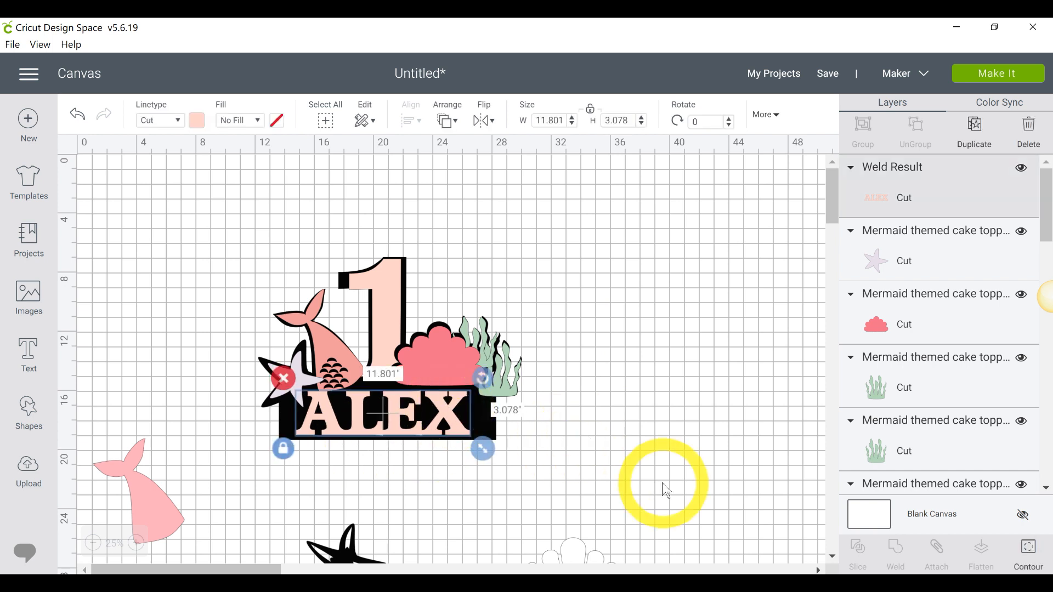
pyautogui.moveTo(470, 417); pyautogui.dragTo(703, 405)
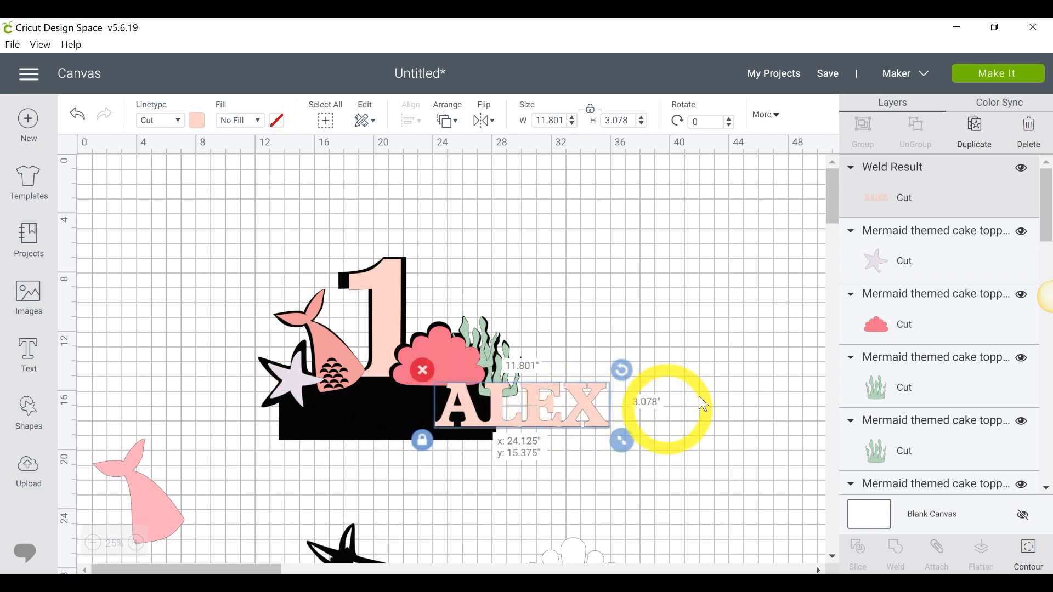
pyautogui.click(419, 425)
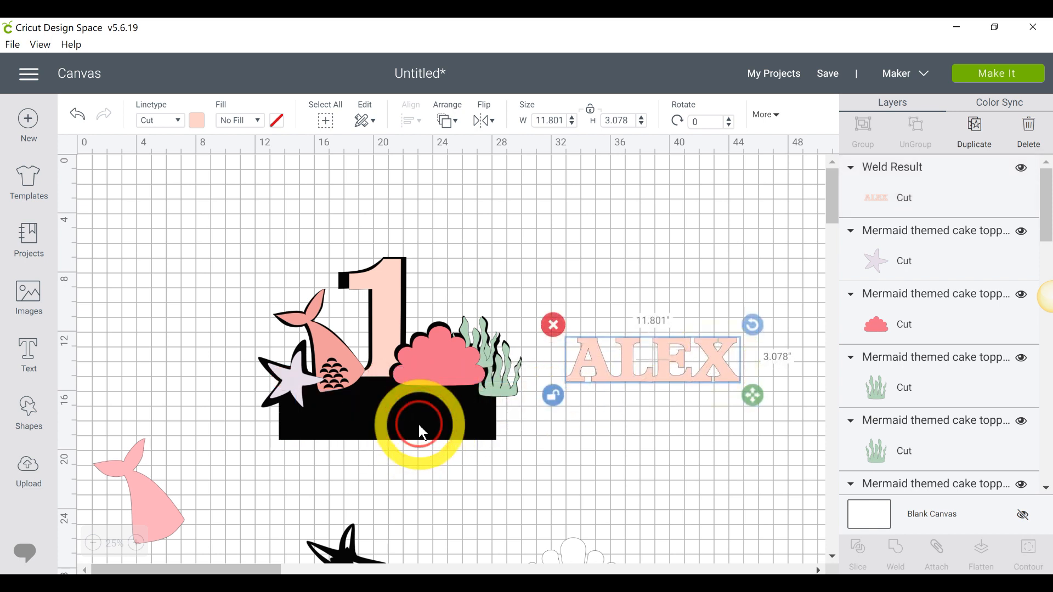
pyautogui.moveTo(456, 357); pyautogui.dragTo(607, 272)
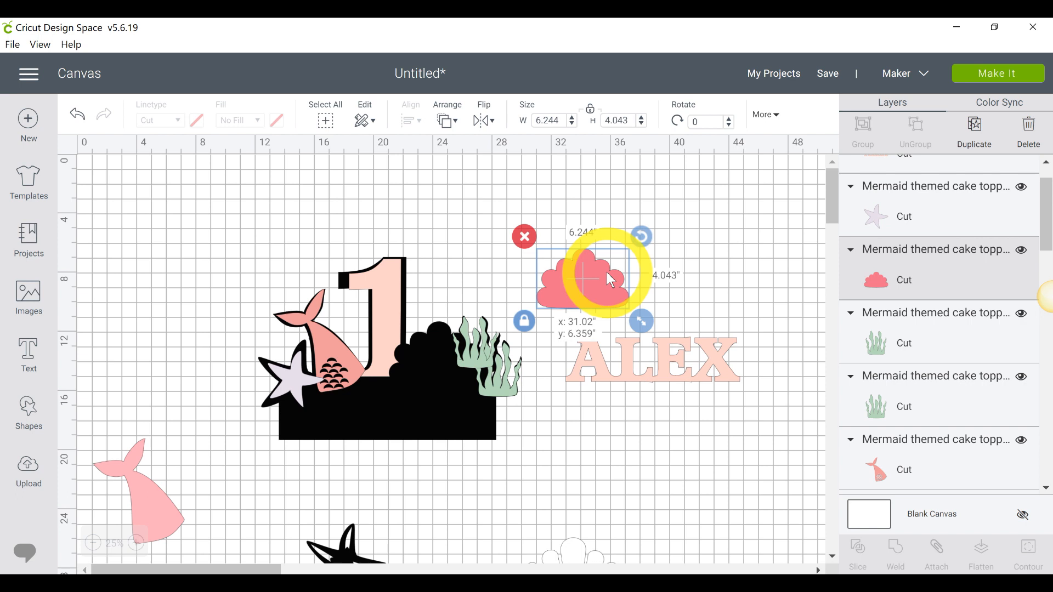
pyautogui.click(494, 356)
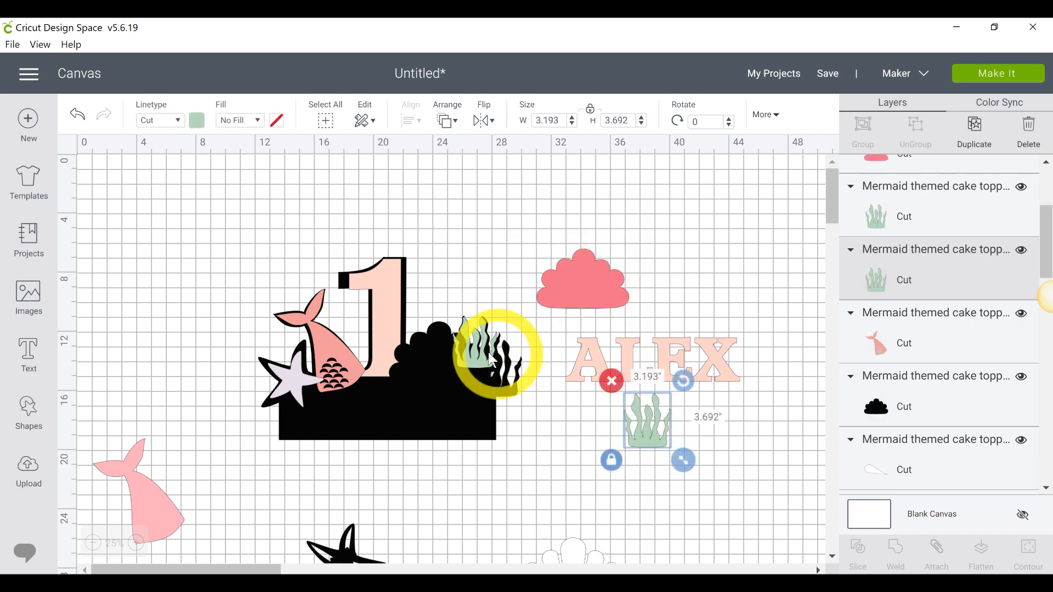
pyautogui.moveTo(375, 305); pyautogui.dragTo(186, 288)
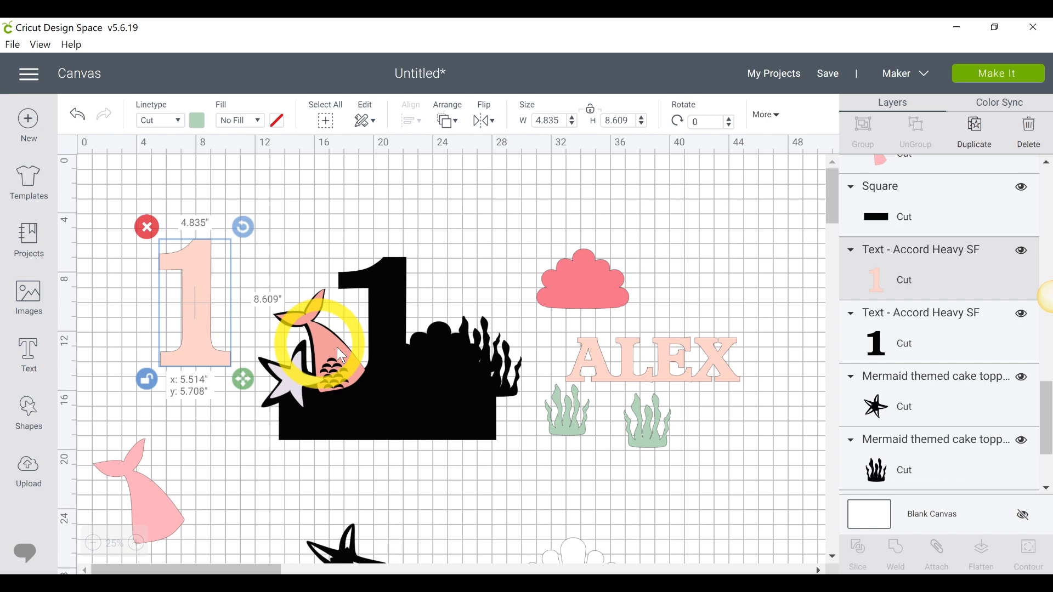
pyautogui.moveTo(342, 356); pyautogui.dragTo(80, 269)
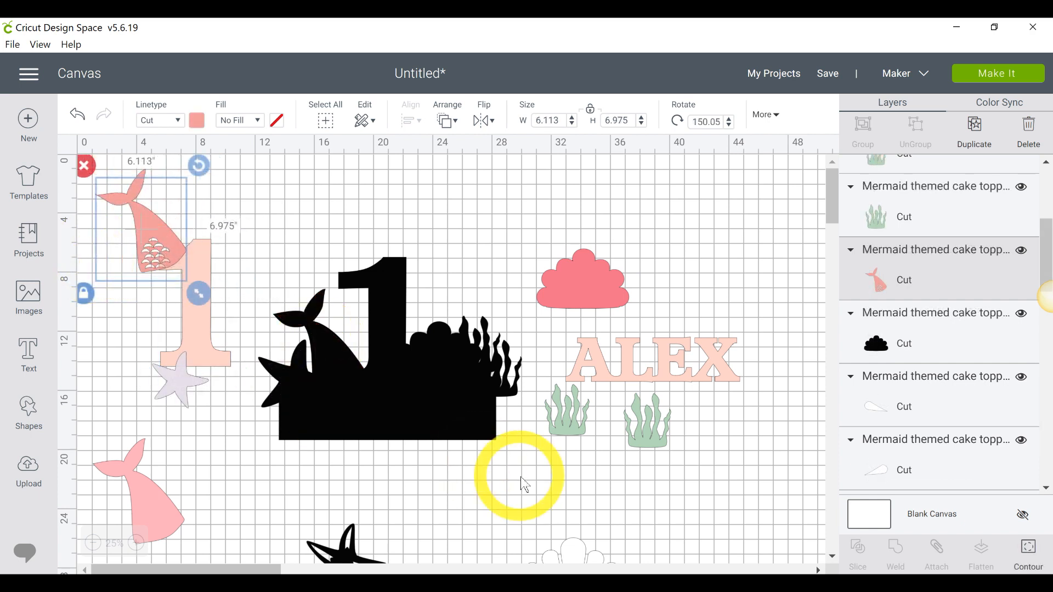
# Weld all the black topper pieces into one silhouette and move the spare light pink tail farther down the canvas
pyautogui.moveTo(521, 486); pyautogui.dragTo(264, 265)
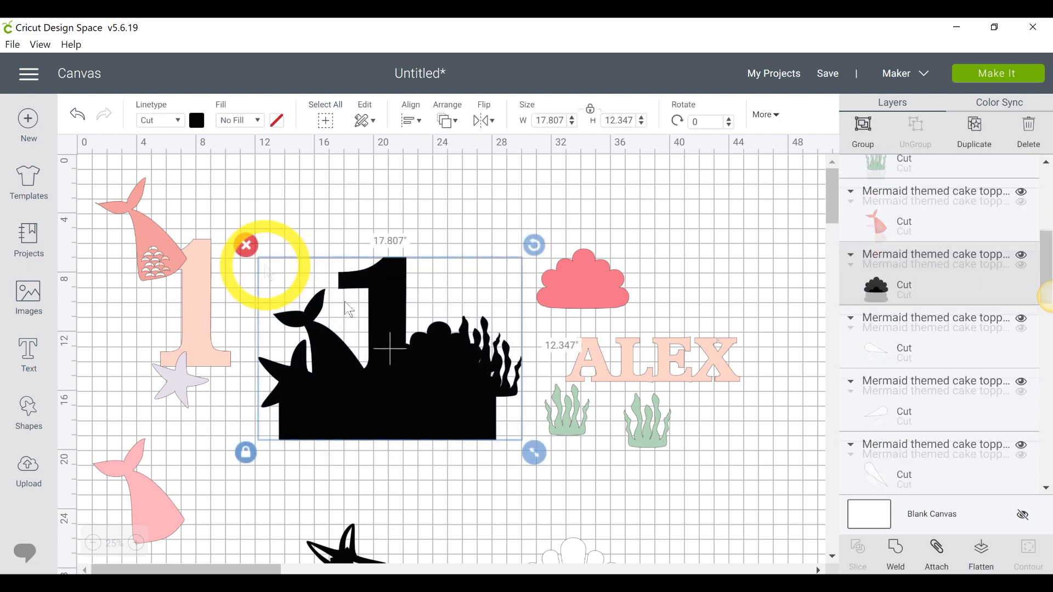
pyautogui.click(896, 551)
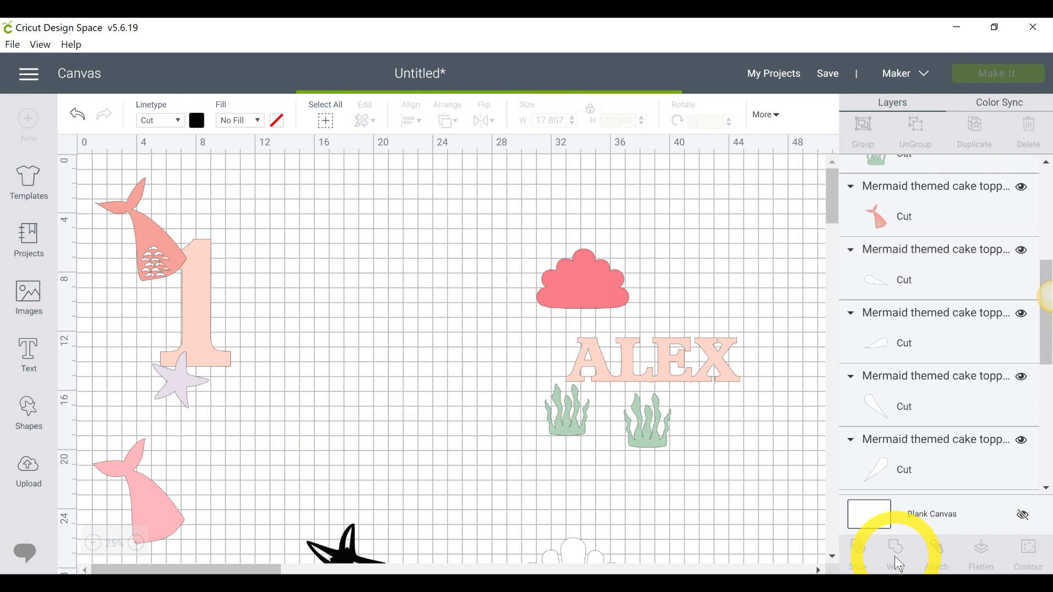
pyautogui.click(681, 483)
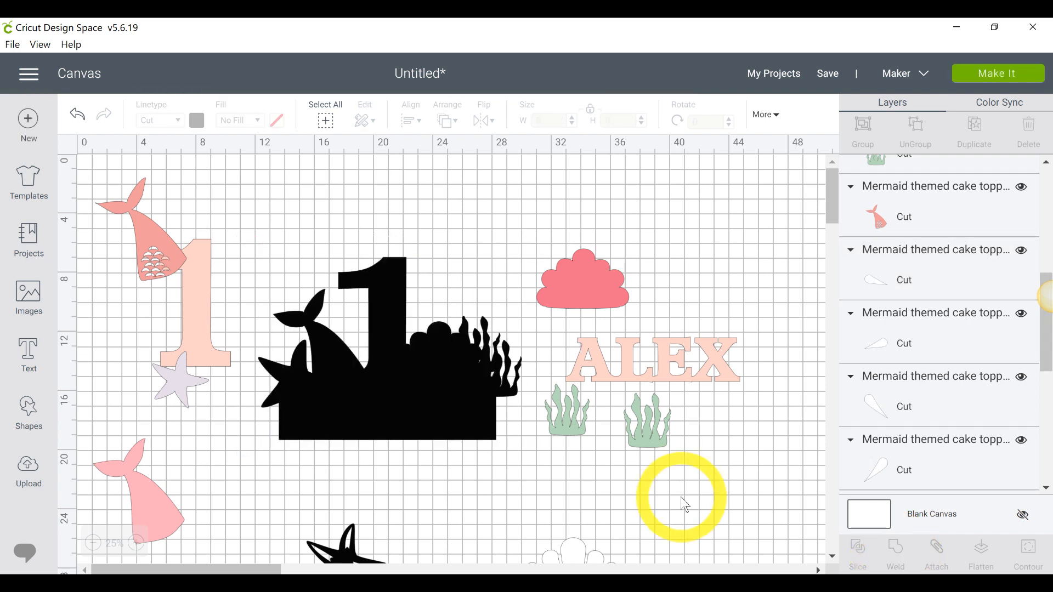
pyautogui.scroll(-3, 679, 477)
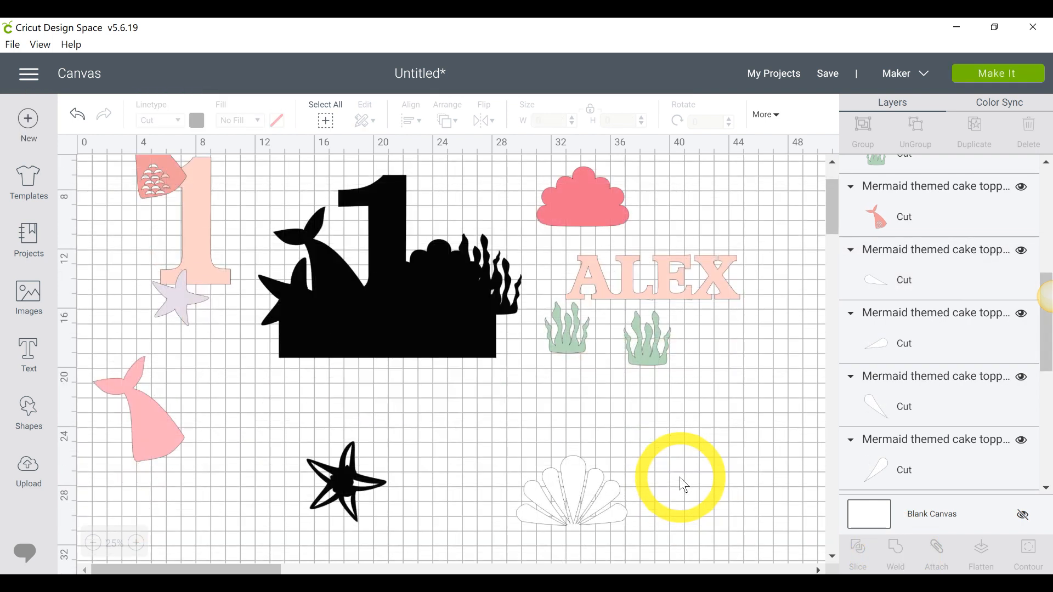
pyautogui.scroll(3, 680, 477)
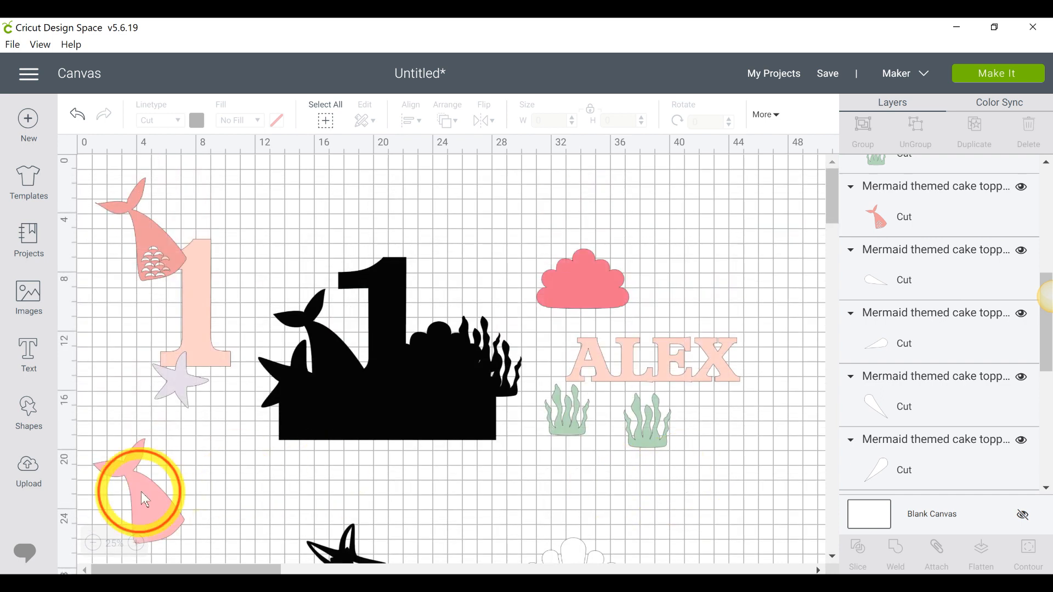
pyautogui.moveTo(141, 491); pyautogui.dragTo(202, 549)
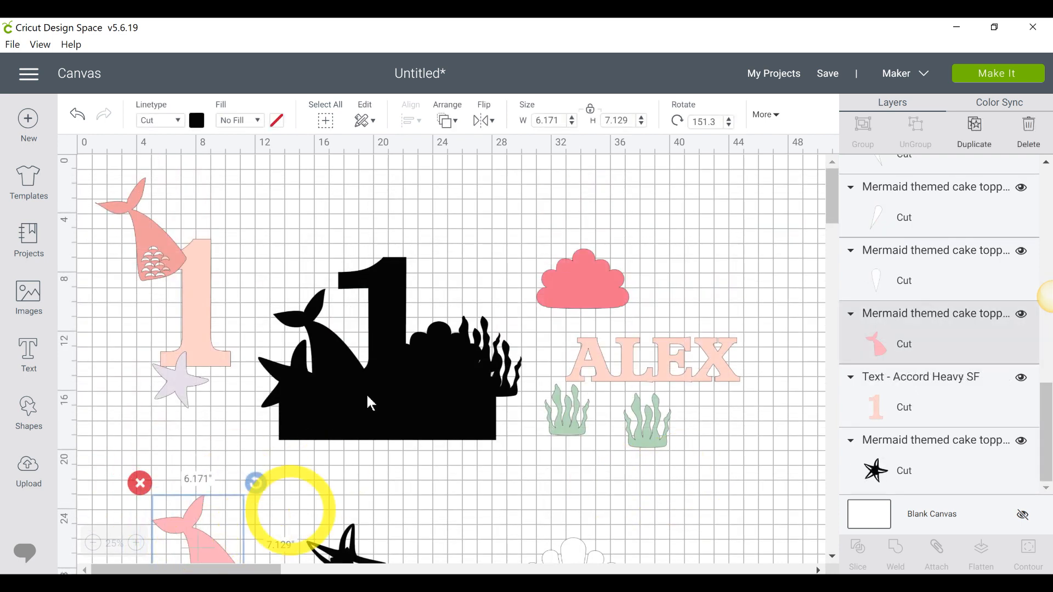
# Try the welded black silhouette at 6 inches wide with locked proportions and undo the resize
pyautogui.click(383, 360)
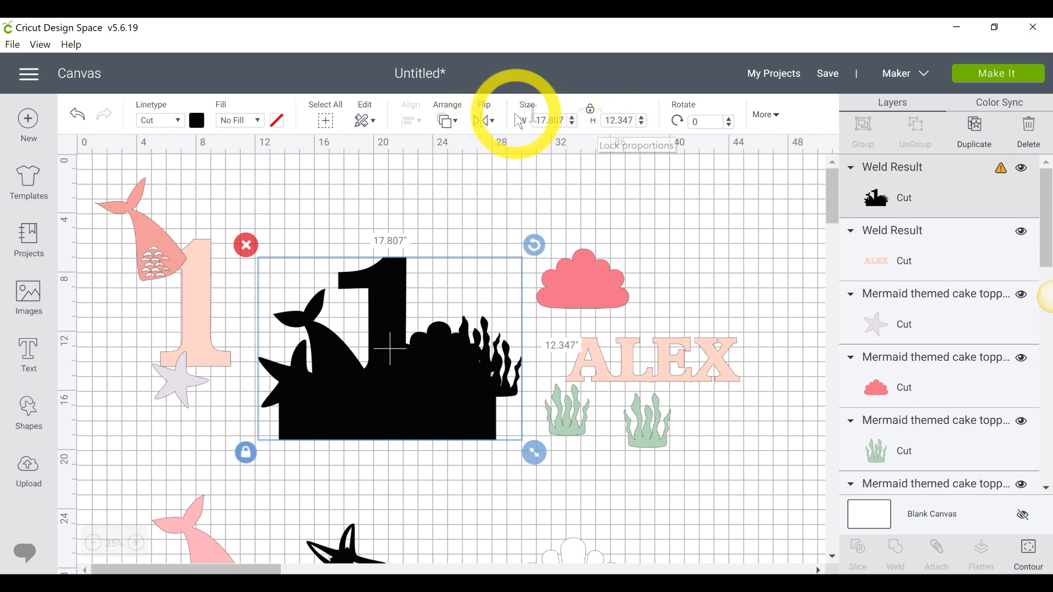
pyautogui.doubleClick(548, 117)
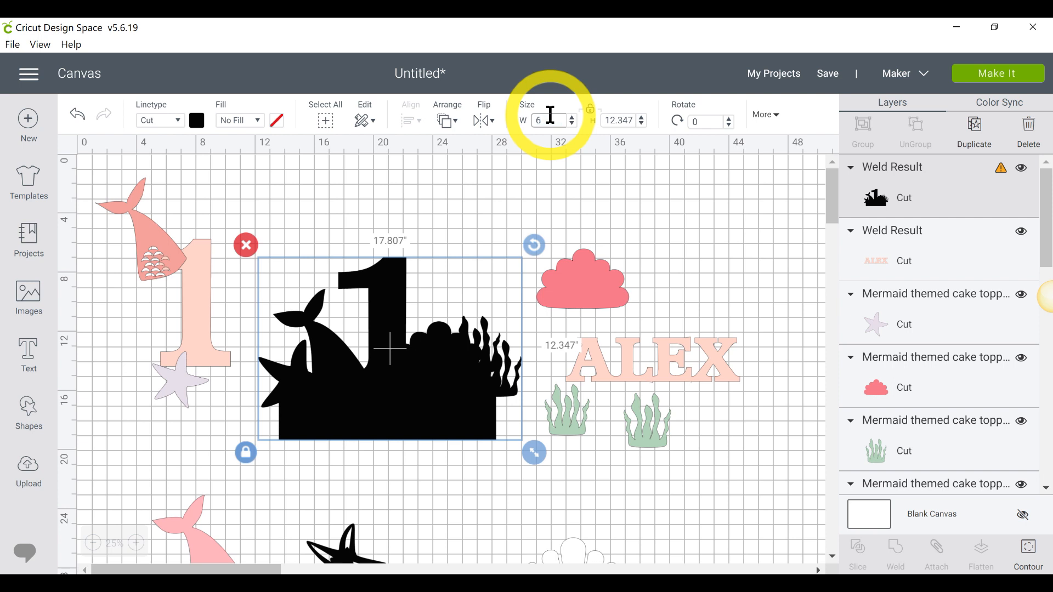
pyautogui.press('Return')
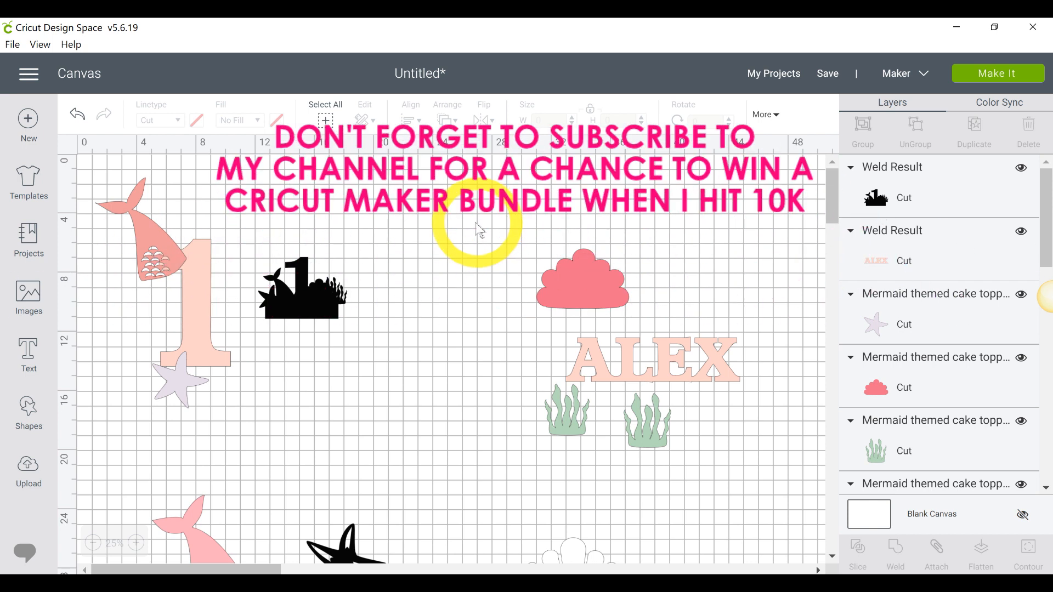
pyautogui.click(97, 179)
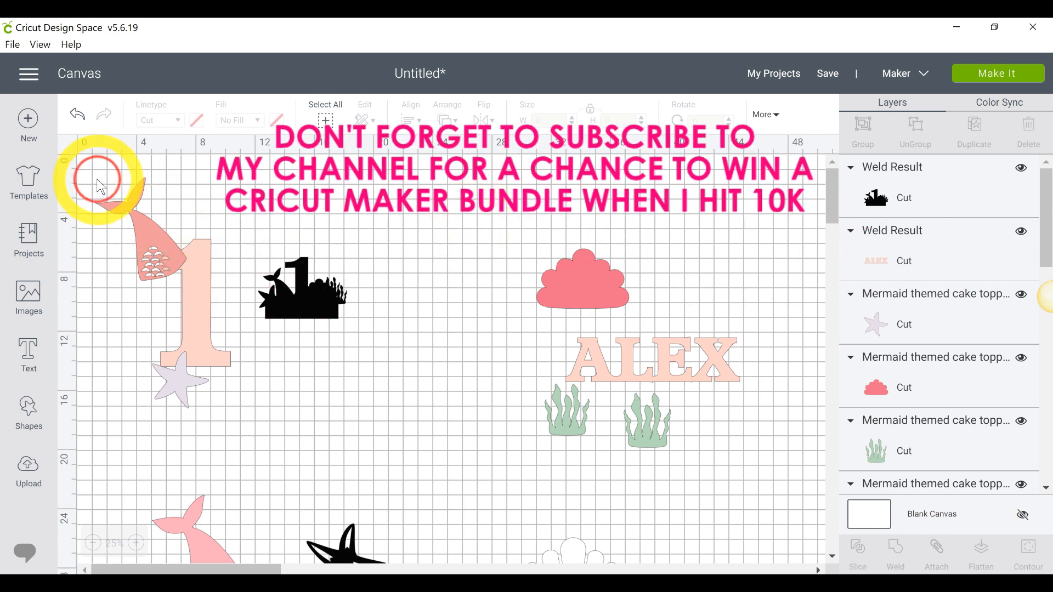
pyautogui.click(329, 301)
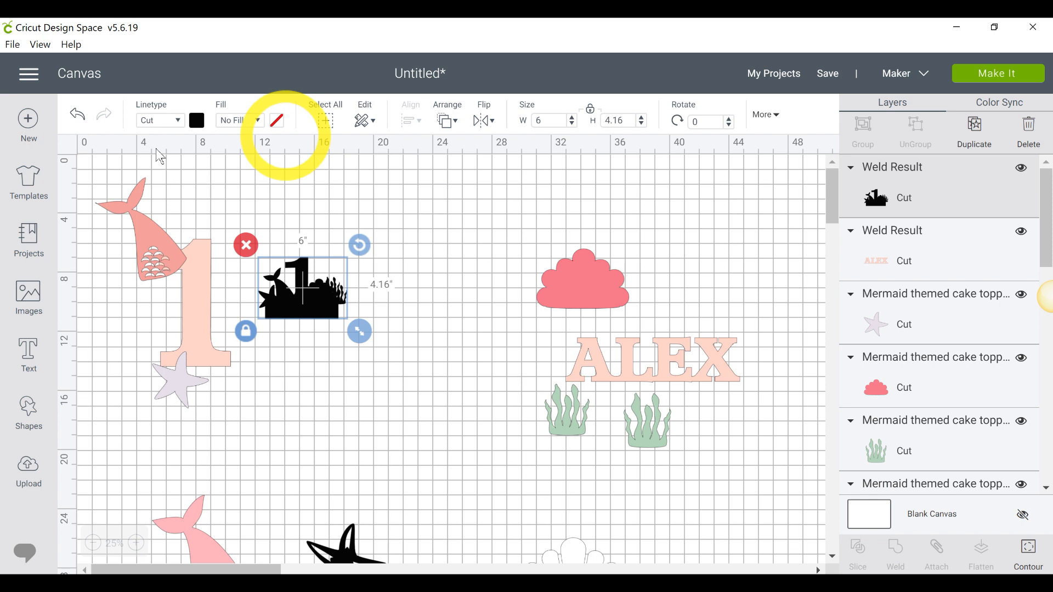
pyautogui.hotkey('ctrl', 'z')
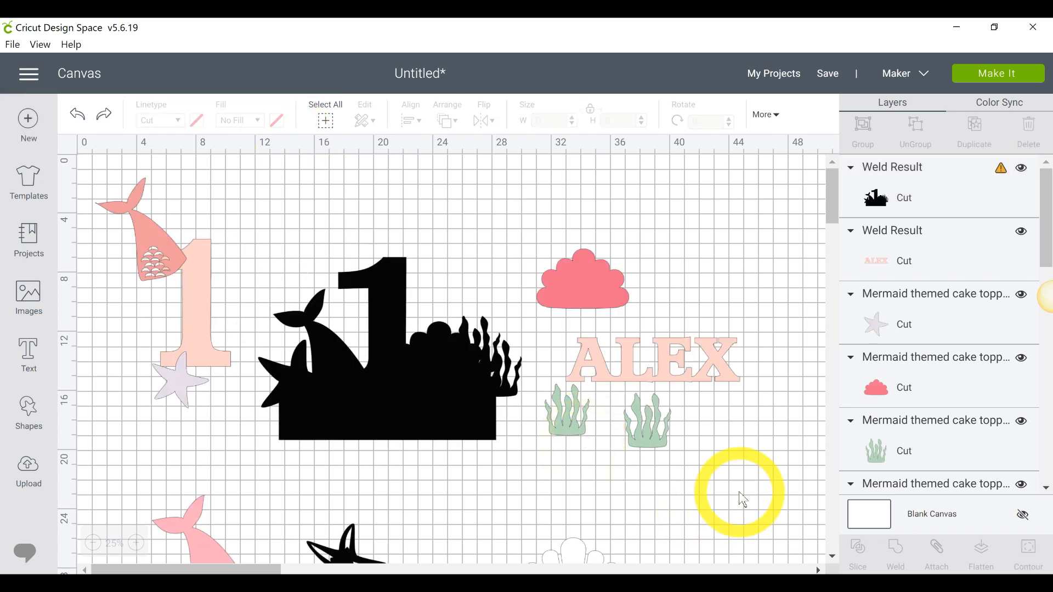
# Scale all the topper pieces down together until the black silhouette is about 6.2 inches wide
pyautogui.moveTo(739, 491); pyautogui.dragTo(88, 181)
pyautogui.scroll(-2, 592, 411)
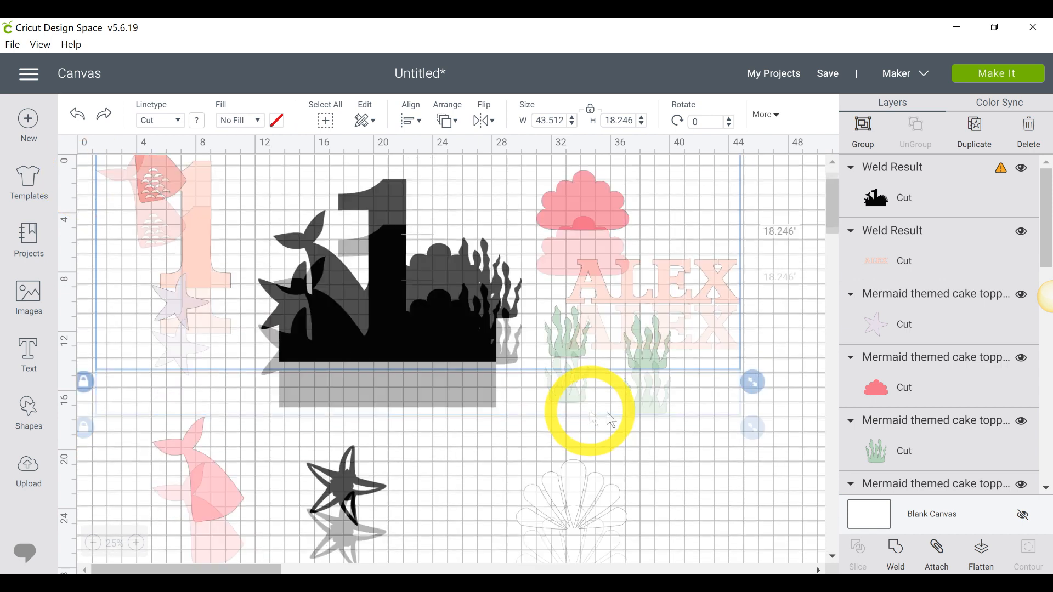
pyautogui.scroll(2, 658, 423)
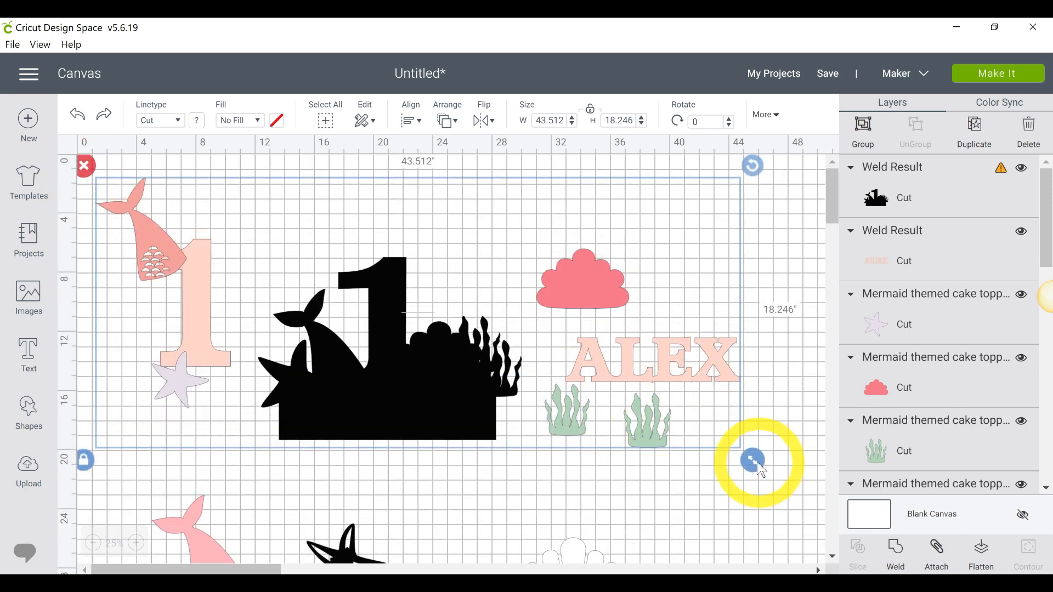
pyautogui.moveTo(738, 445); pyautogui.dragTo(286, 244)
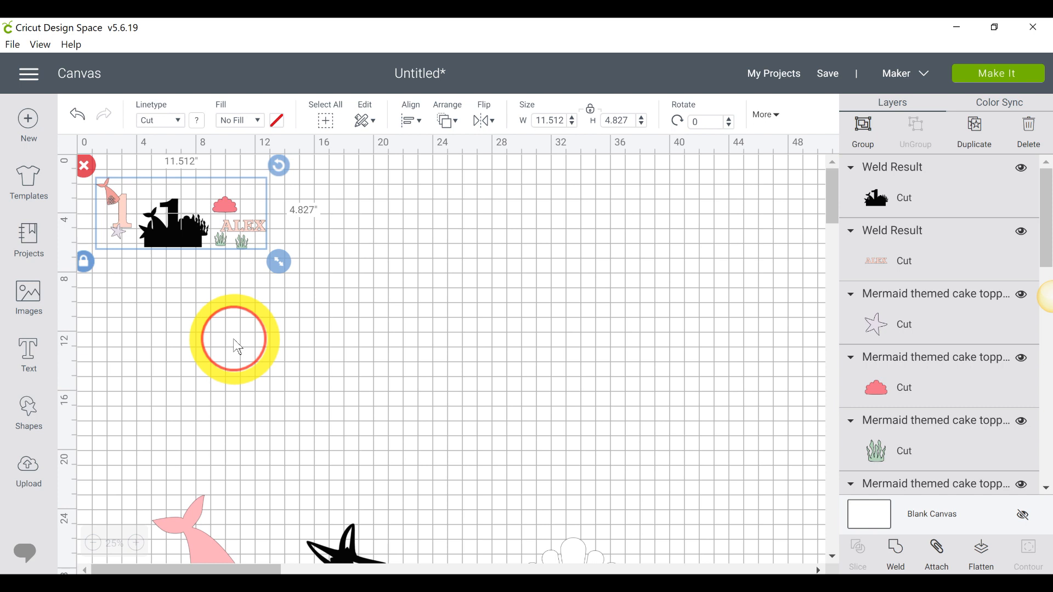
pyautogui.click(200, 228)
pyautogui.click(324, 325)
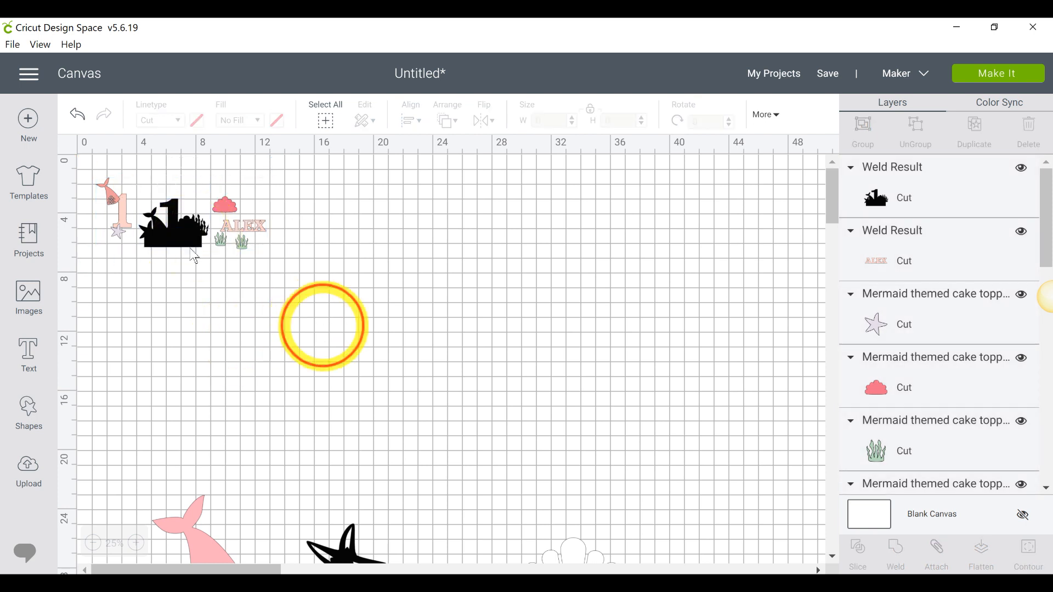
pyautogui.moveTo(70, 172); pyautogui.dragTo(113, 197)
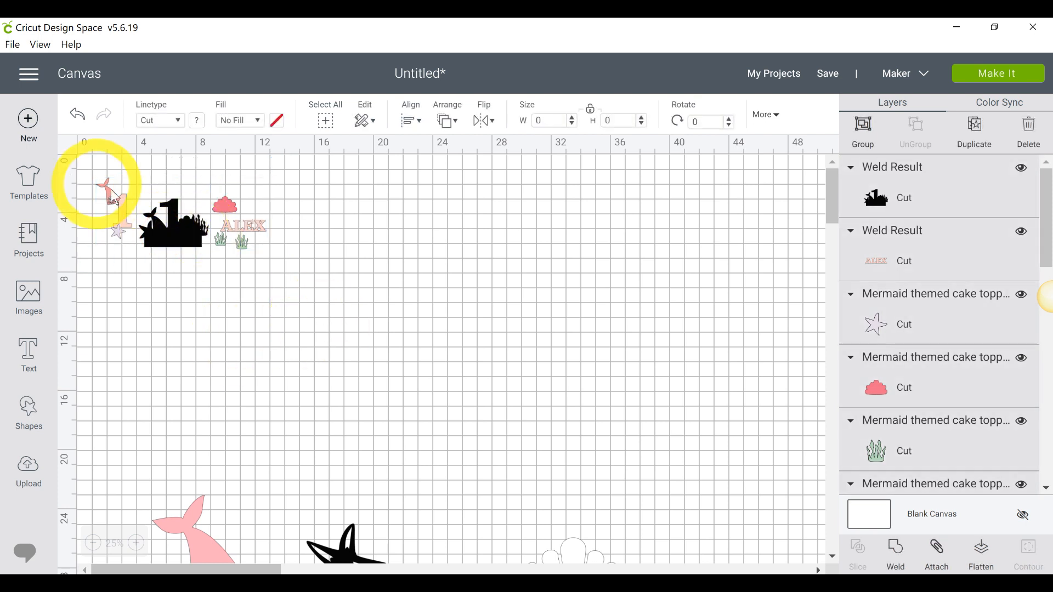
pyautogui.click(340, 318)
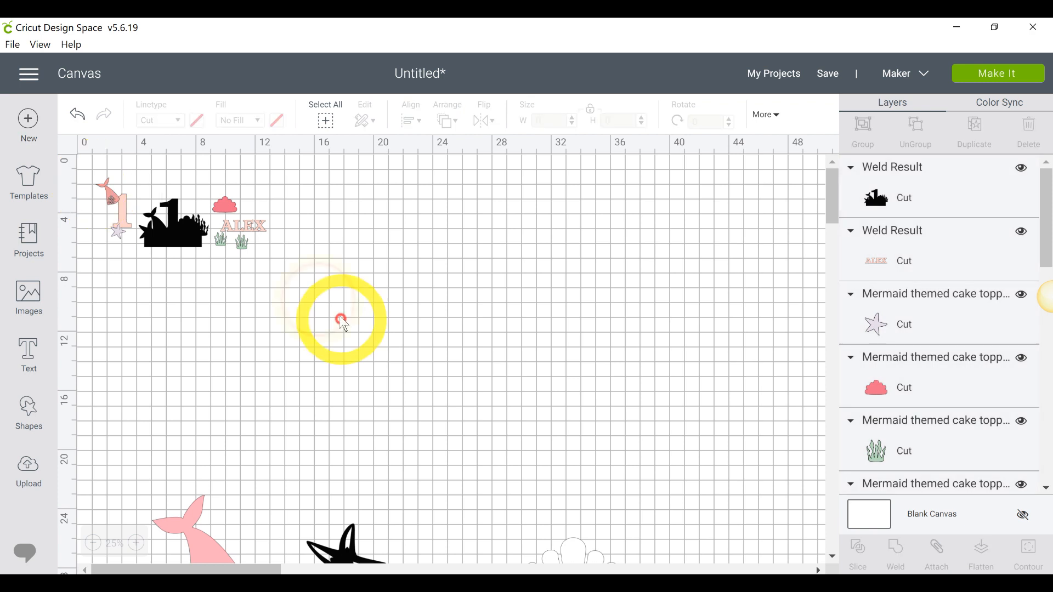
pyautogui.moveTo(115, 163); pyautogui.dragTo(78, 157)
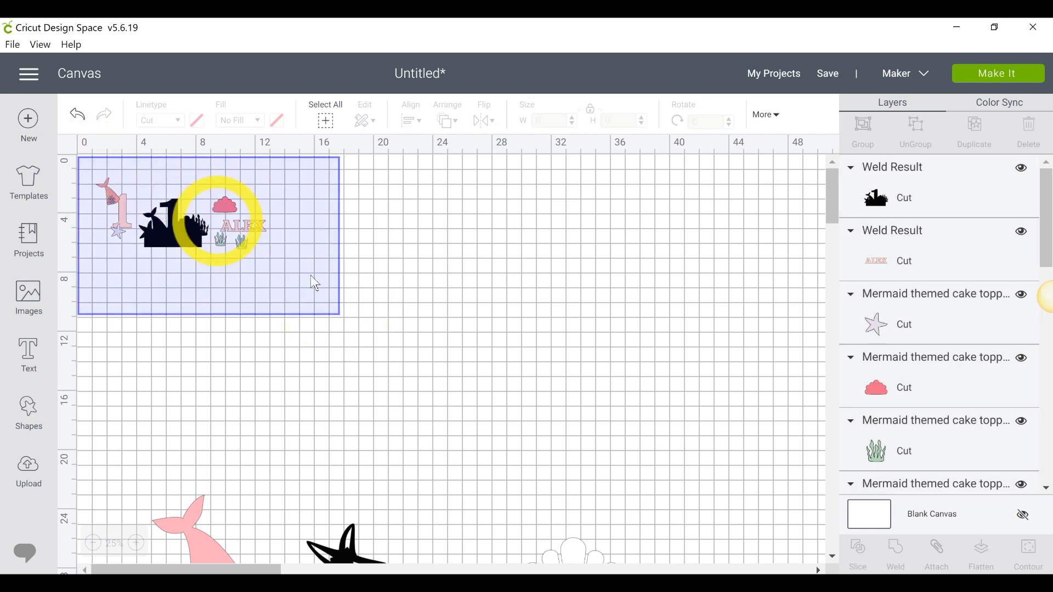
pyautogui.moveTo(311, 275); pyautogui.dragTo(341, 301)
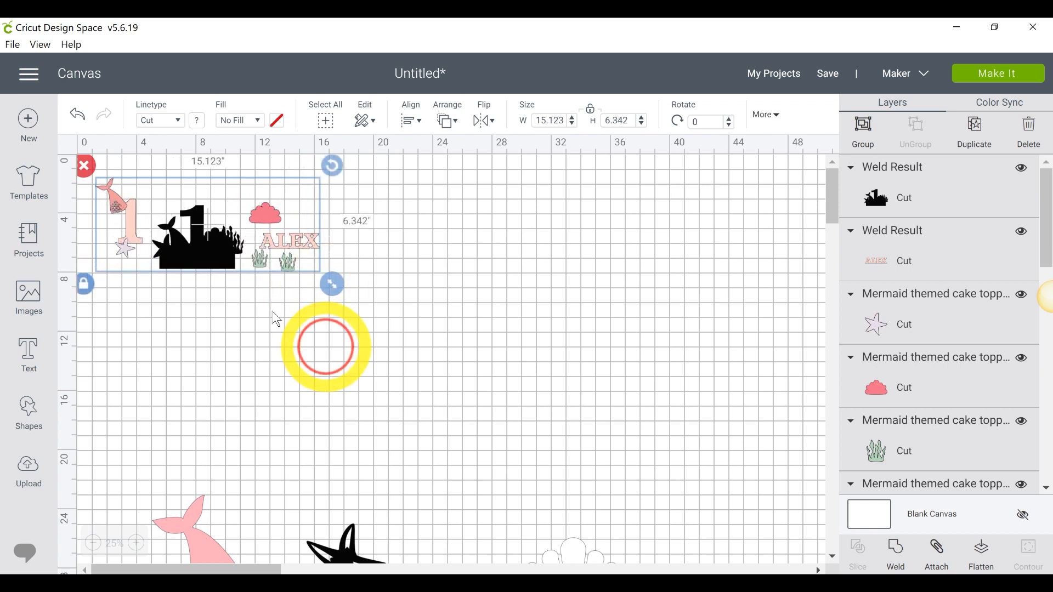
pyautogui.click(200, 255)
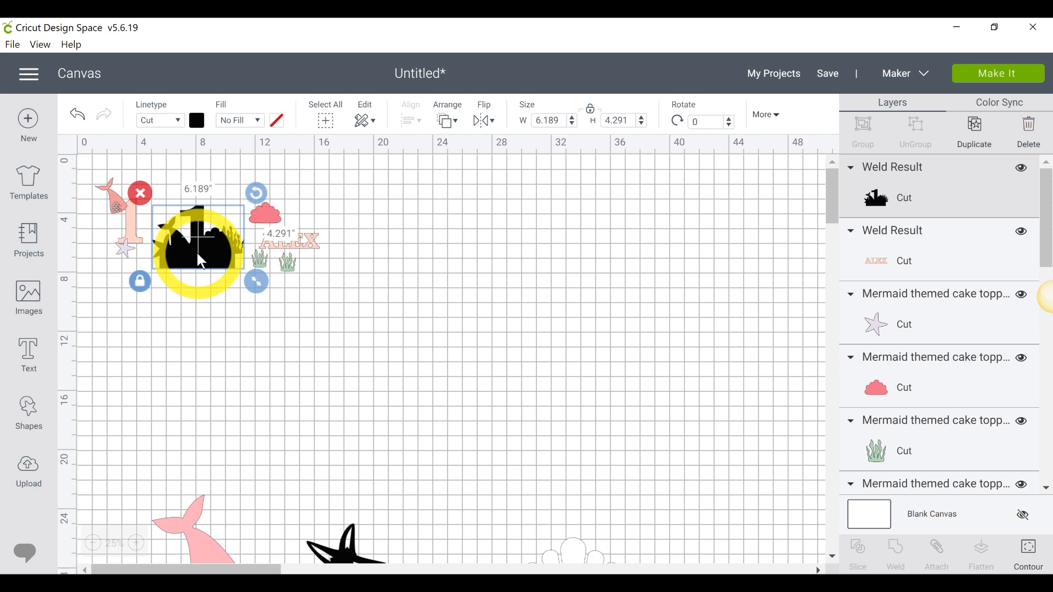
pyautogui.click(218, 350)
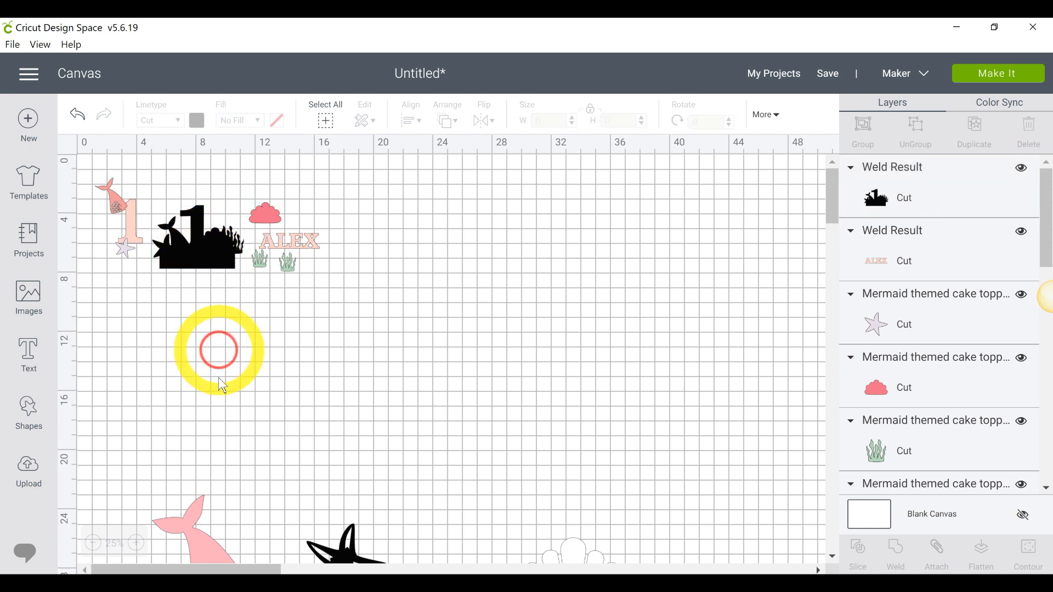
# Move the spare light pink tail, black starfish and white shell pieces up to just below the topper pieces
pyautogui.scroll(-5, 246, 417)
pyautogui.moveTo(683, 528); pyautogui.dragTo(113, 286)
pyautogui.moveTo(346, 411); pyautogui.dragTo(314, 229)
pyautogui.scroll(3, 321, 242)
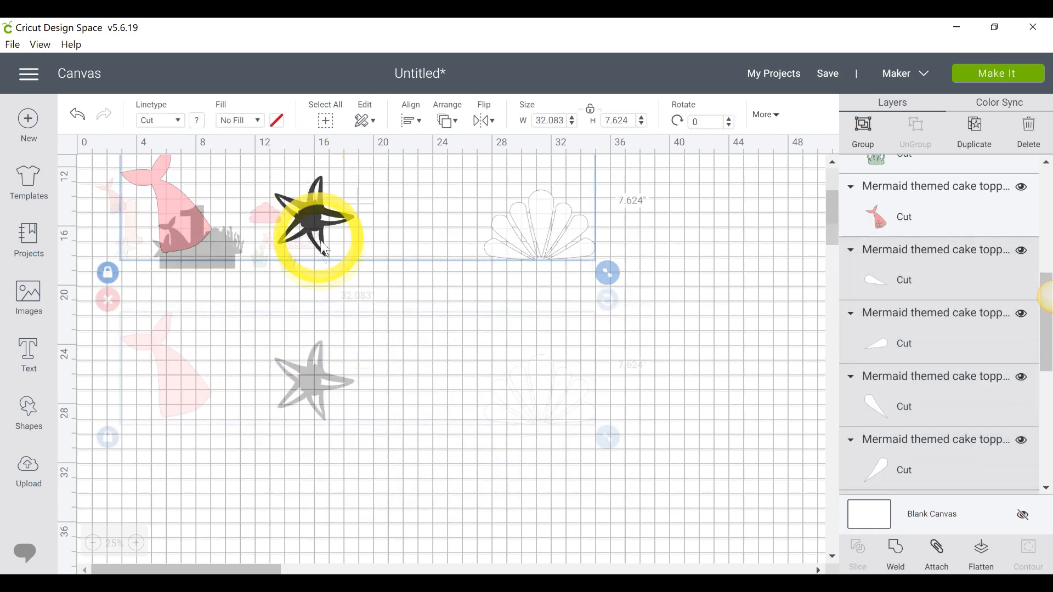
pyautogui.moveTo(324, 393); pyautogui.dragTo(328, 350)
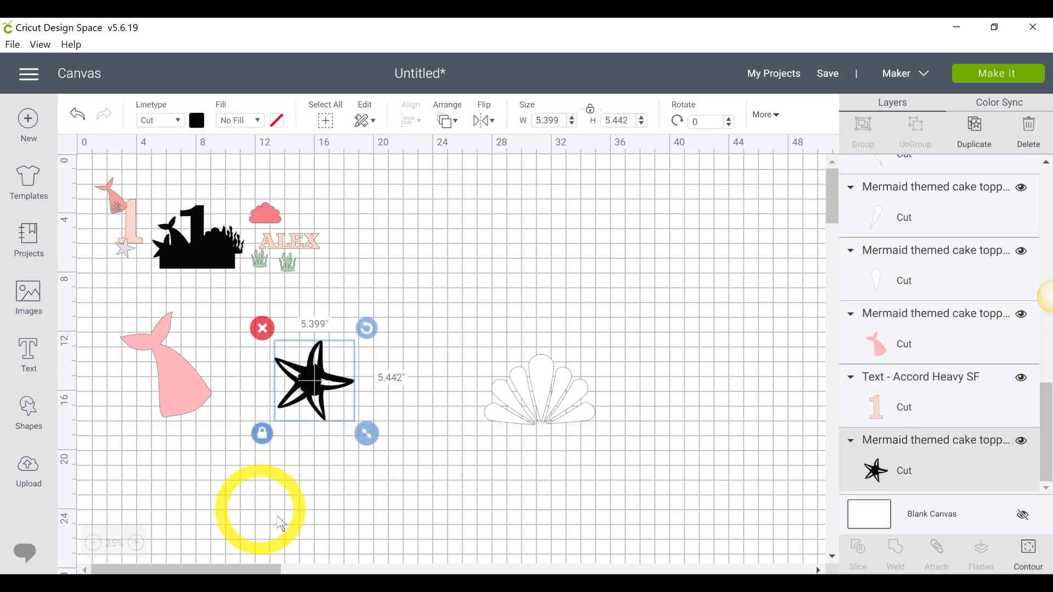
# Move the large light pink tail up toward the coral tail and the peach number 1
pyautogui.click(137, 543)
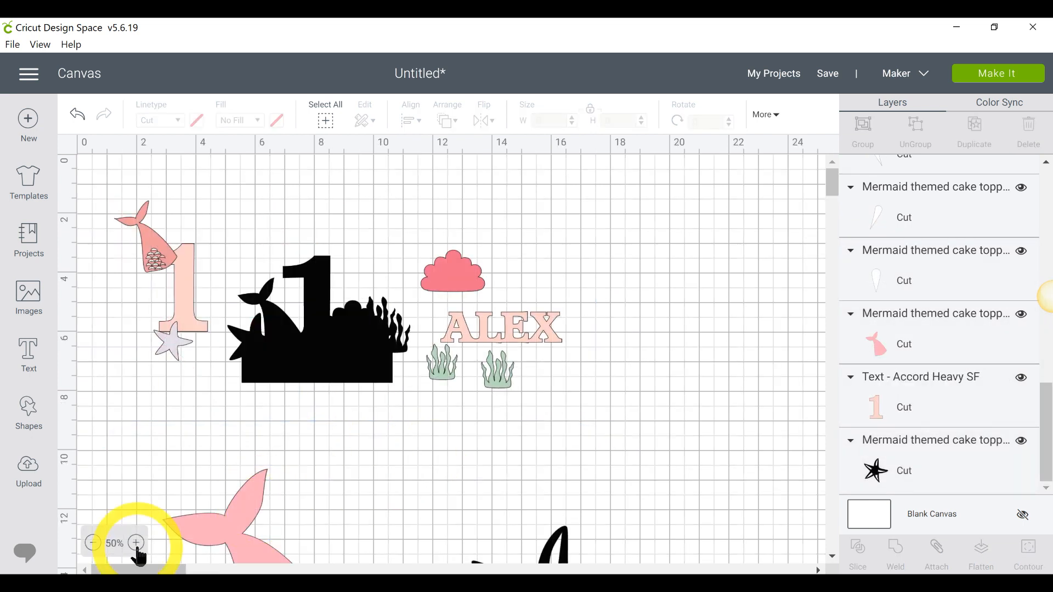
pyautogui.click(136, 543)
pyautogui.scroll(-5, 505, 450)
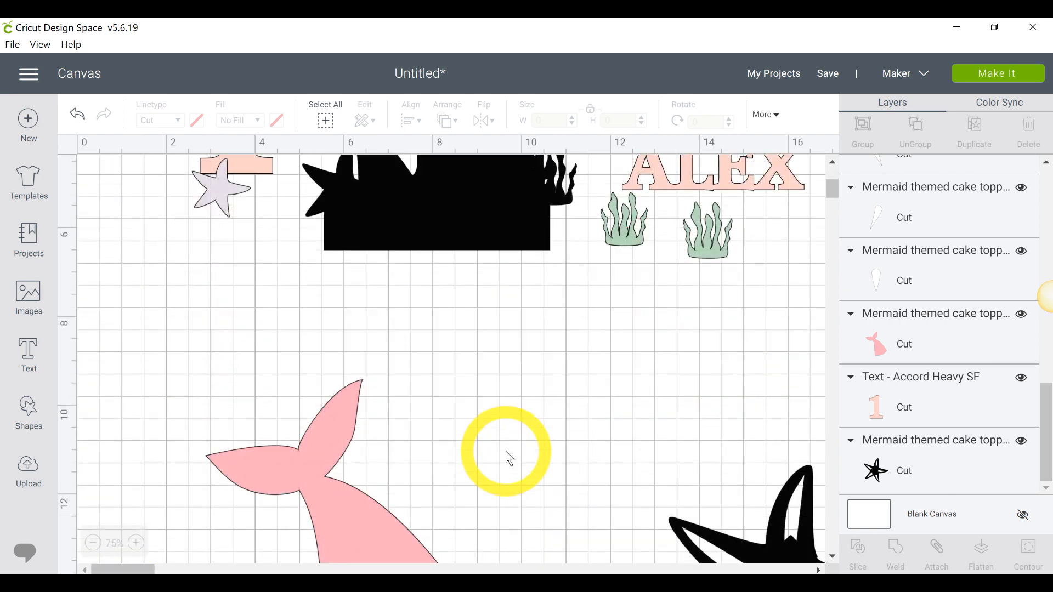
pyautogui.scroll(-5, 509, 458)
pyautogui.click(365, 366)
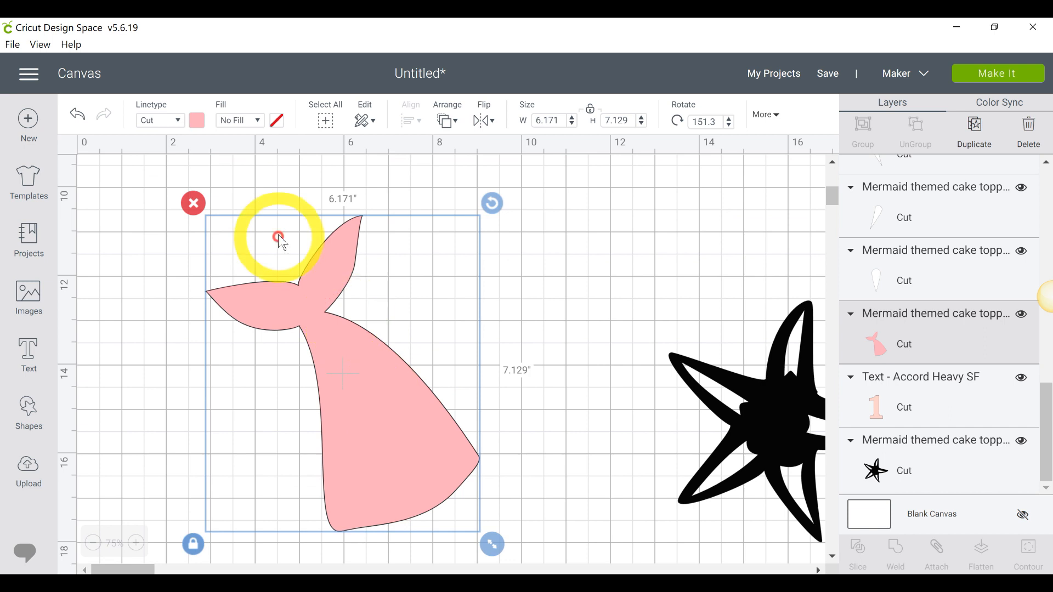
pyautogui.moveTo(351, 378); pyautogui.dragTo(279, 237)
pyautogui.moveTo(320, 316); pyautogui.dragTo(280, 219)
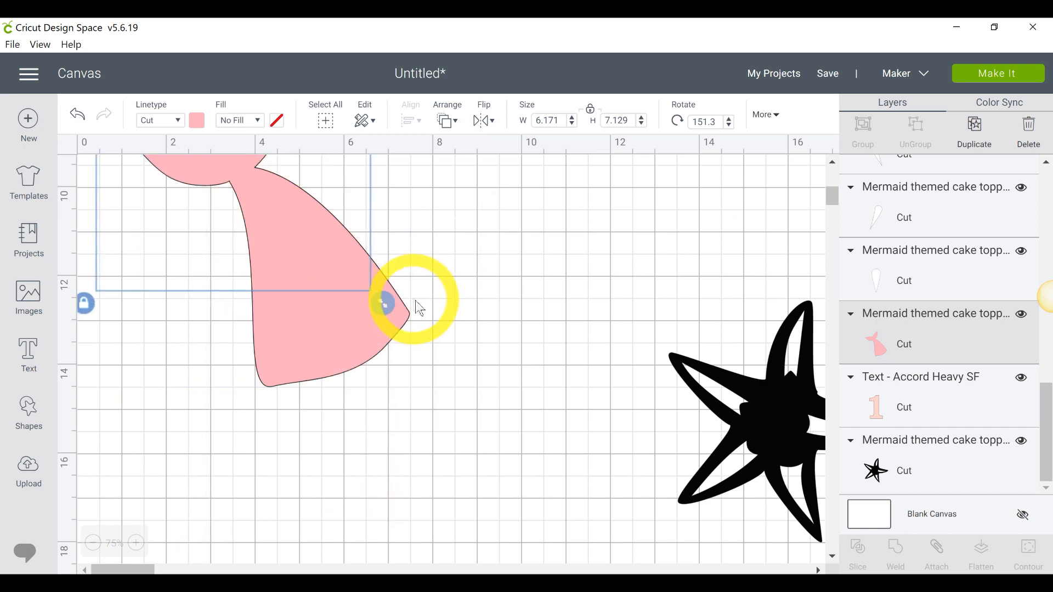
# Shrink the light pink tail proportionally to about 1.92 by 2.22 inches
pyautogui.scroll(10, 420, 309)
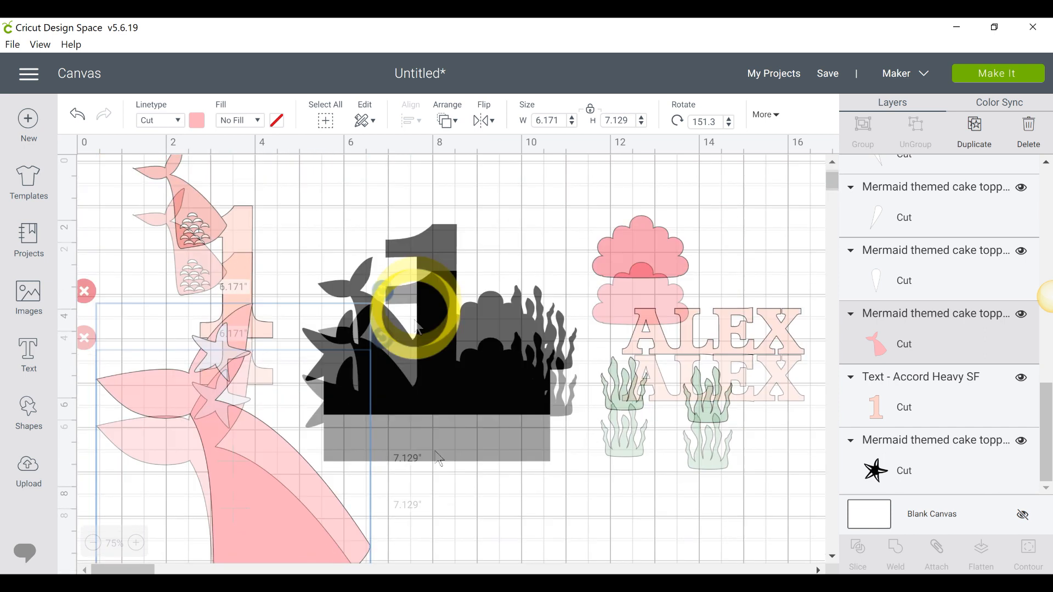
pyautogui.scroll(-4, 434, 526)
pyautogui.moveTo(375, 530); pyautogui.dragTo(254, 378)
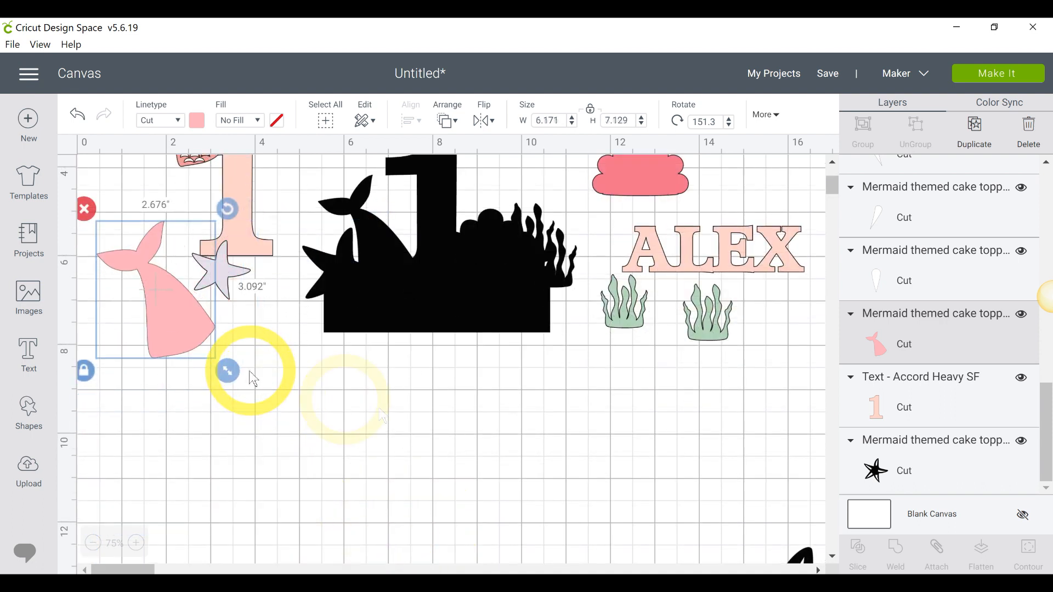
pyautogui.scroll(1, 528, 369)
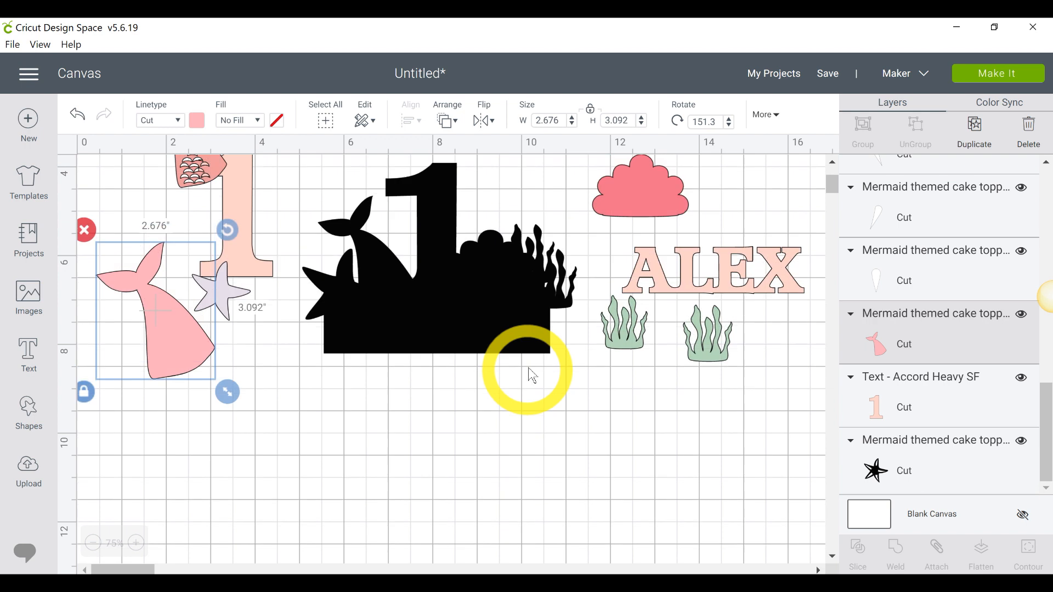
pyautogui.scroll(6, 529, 367)
pyautogui.moveTo(228, 536); pyautogui.dragTo(196, 497)
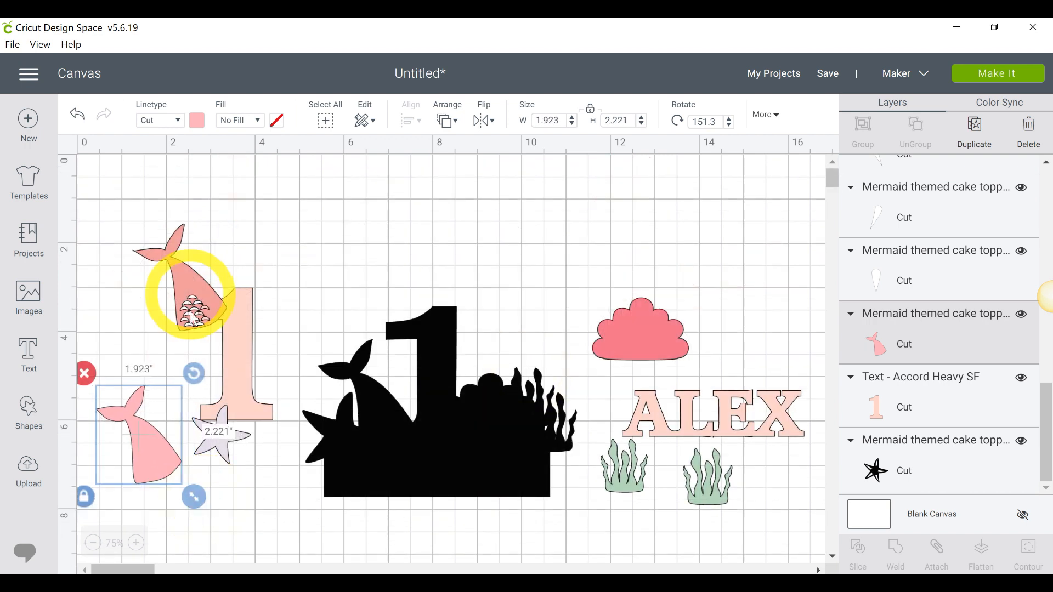
# Enlarge the light pink tail to about 2.0 inches wide and line it up behind the coral scaled tail
pyautogui.click(196, 289)
pyautogui.moveTo(196, 289); pyautogui.dragTo(152, 449)
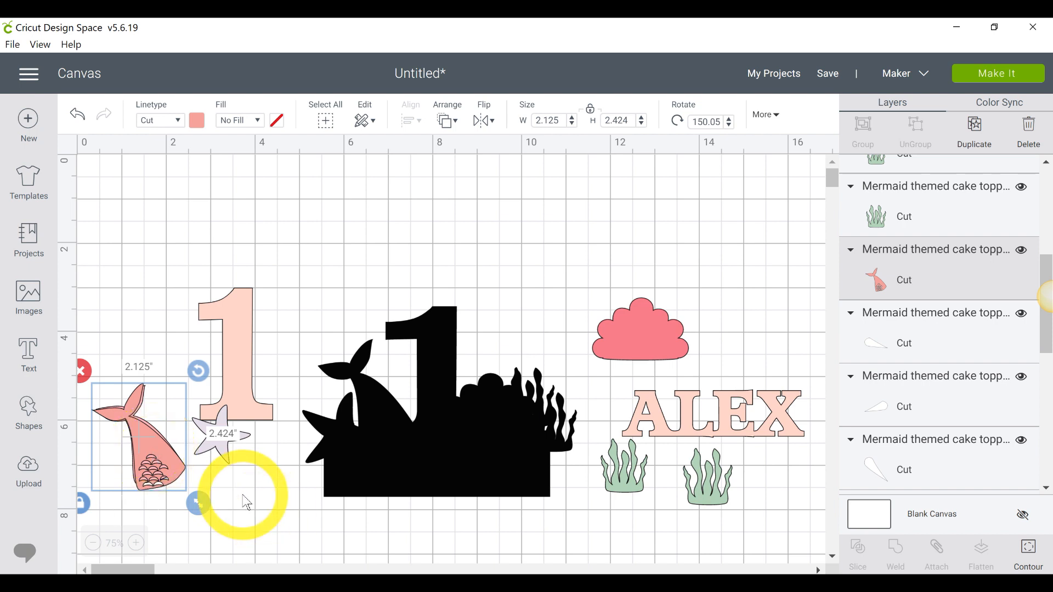
pyautogui.click(247, 503)
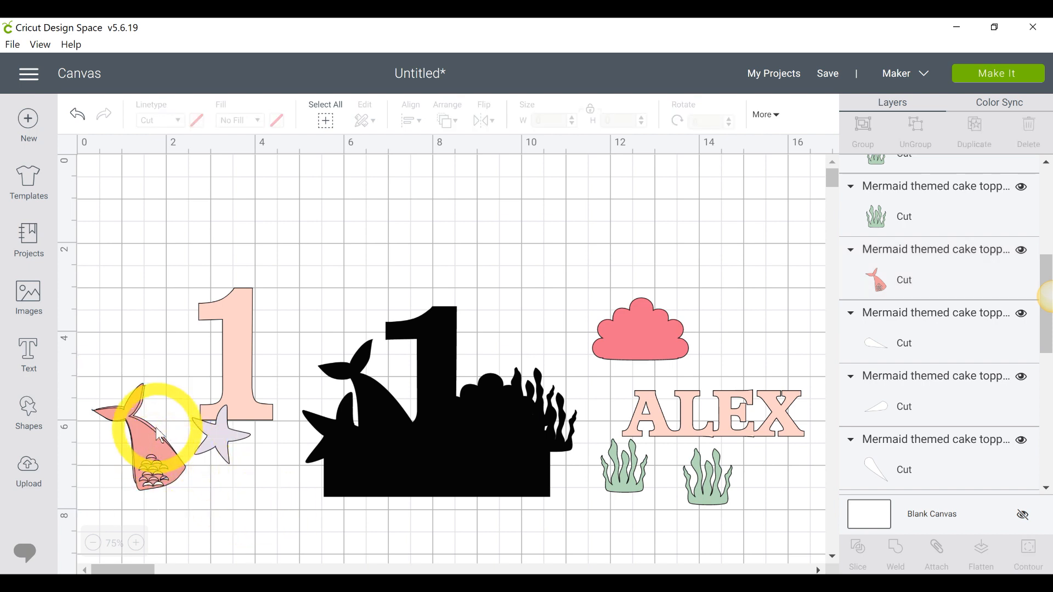
pyautogui.click(157, 429)
pyautogui.moveTo(159, 441)
pyautogui.mouseDown()
pyautogui.moveTo(184, 390)
pyautogui.moveTo(175, 364)
pyautogui.moveTo(140, 451)
pyautogui.moveTo(145, 443)
pyautogui.mouseUp()
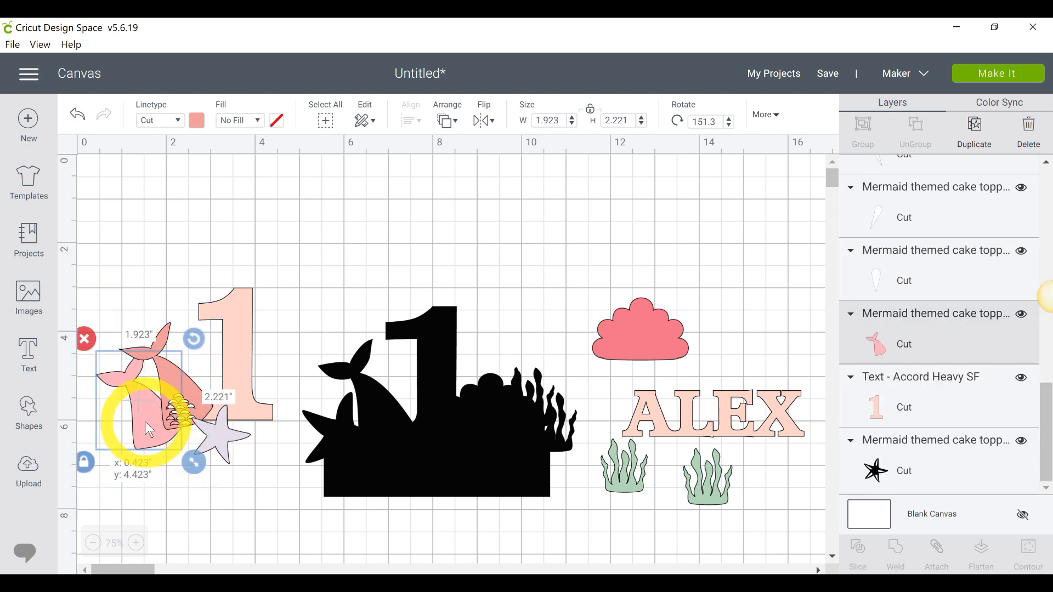
pyautogui.moveTo(193, 463); pyautogui.dragTo(220, 475)
pyautogui.moveTo(136, 431); pyautogui.dragTo(164, 414)
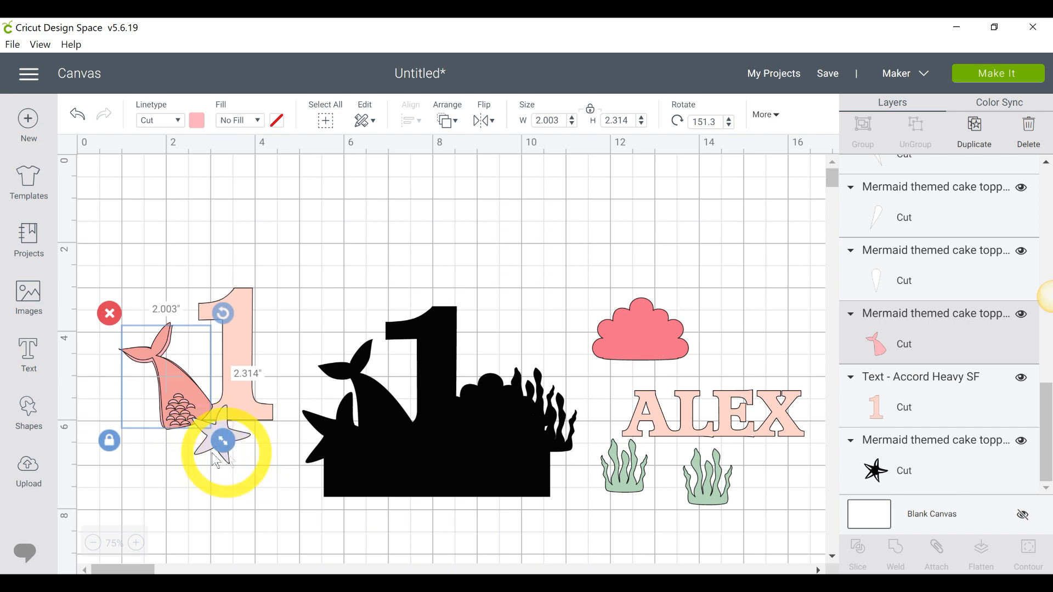
# Unlock the light pink tail's proportions, stretch it to about 2.13 by 2.54 inches and align it with the coral tail at about 152° rotation
pyautogui.click(113, 438)
pyautogui.moveTo(226, 445); pyautogui.dragTo(228, 450)
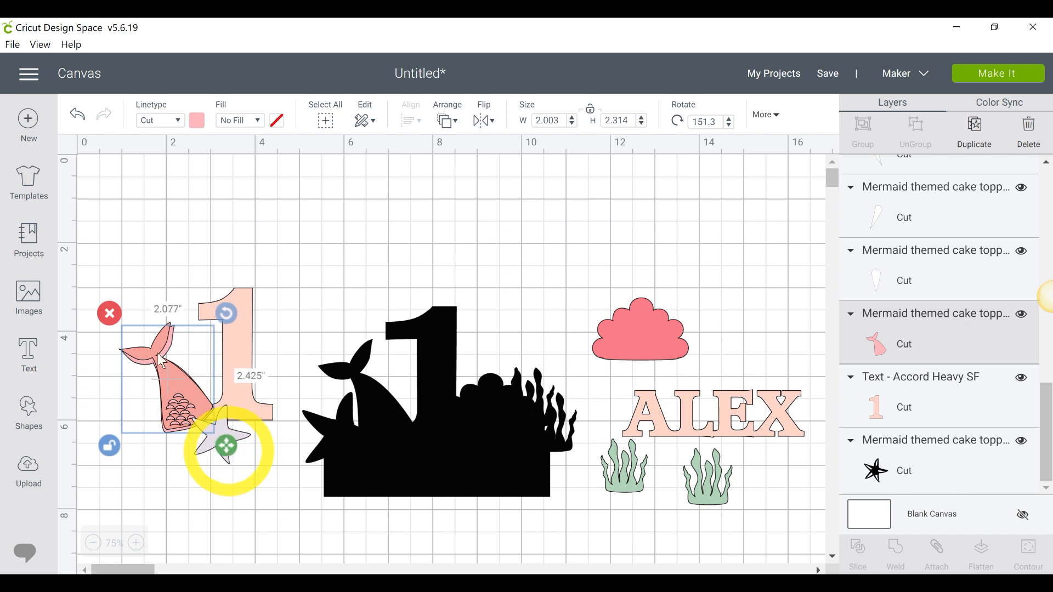
pyautogui.moveTo(184, 354); pyautogui.dragTo(189, 366)
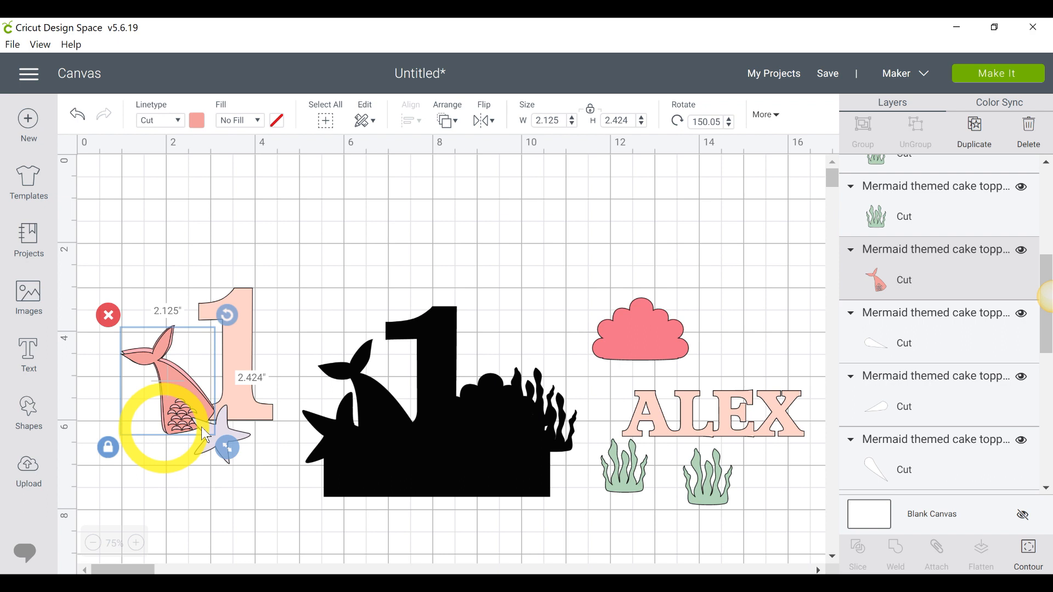
pyautogui.scroll(5, 1001, 318)
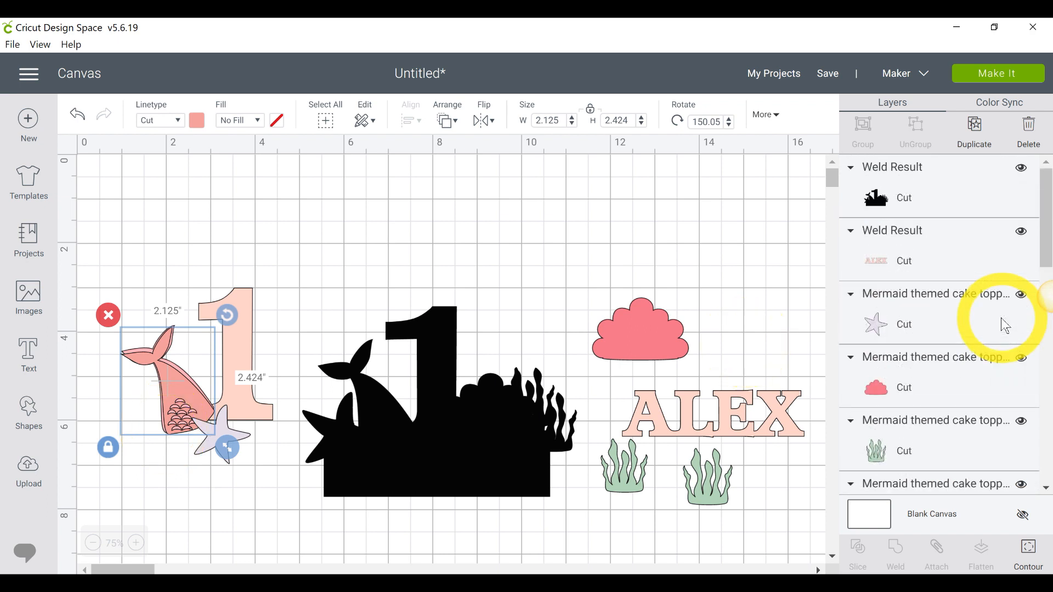
pyautogui.scroll(-5, 1002, 318)
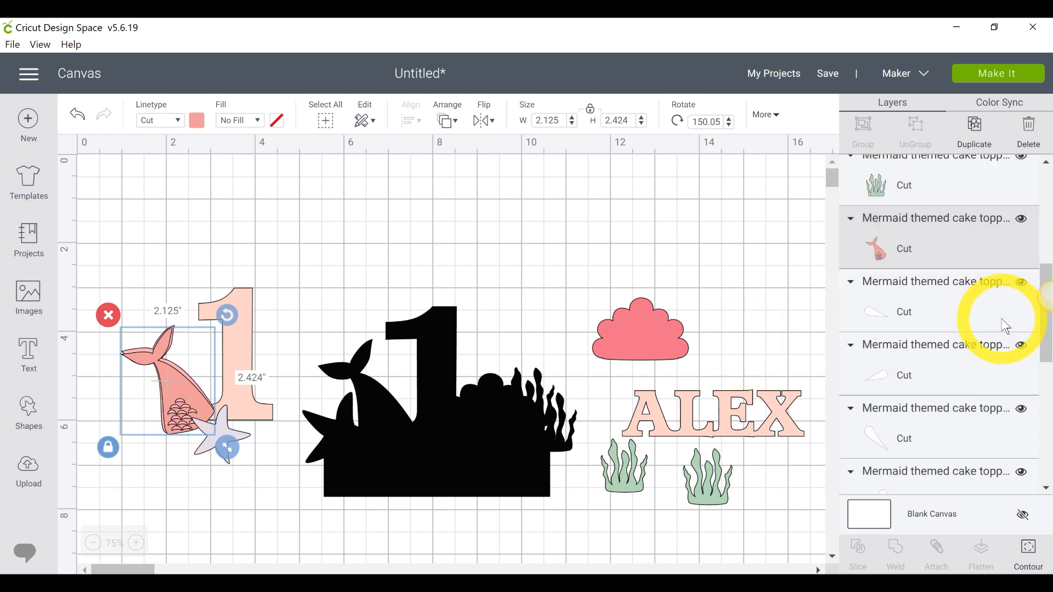
pyautogui.scroll(-4, 1006, 326)
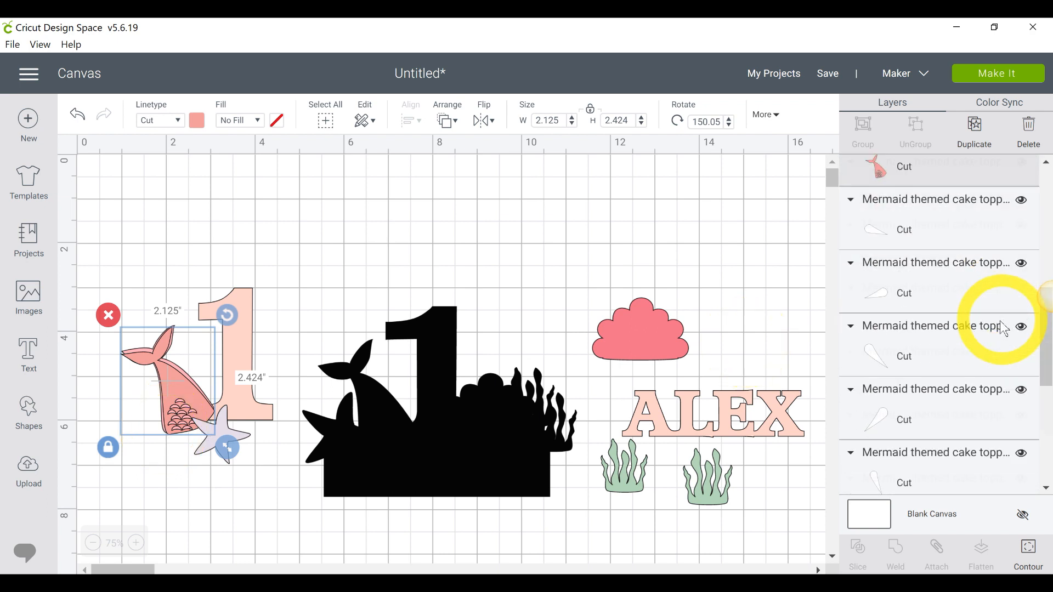
pyautogui.click(954, 362)
pyautogui.moveTo(232, 454); pyautogui.dragTo(233, 458)
# Move the black starfish below the silhouette and shrink it to about 1.8 inches wide
pyautogui.scroll(-5, 696, 406)
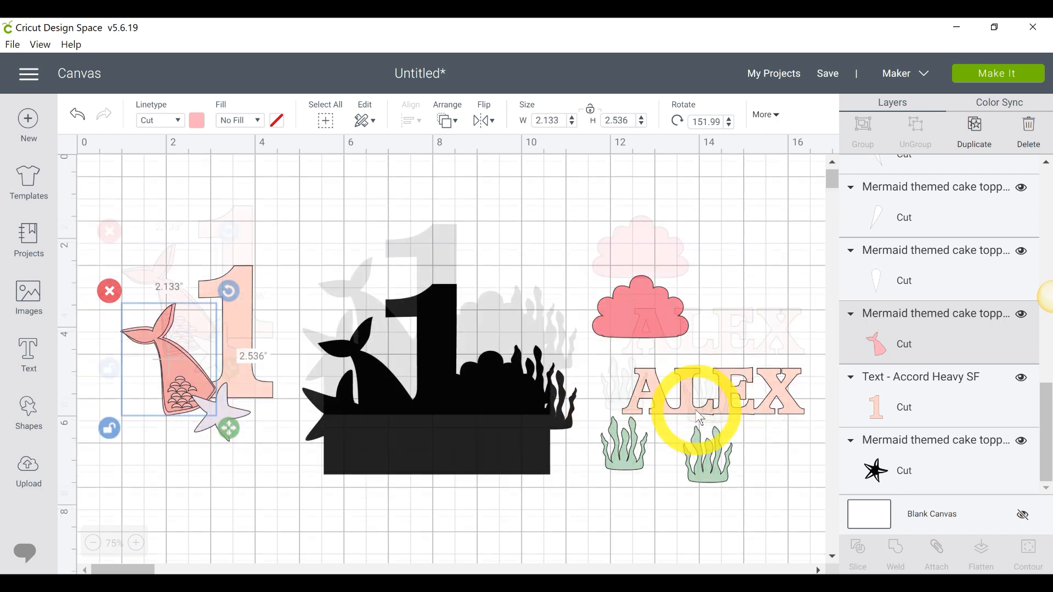
pyautogui.scroll(-7, 694, 420)
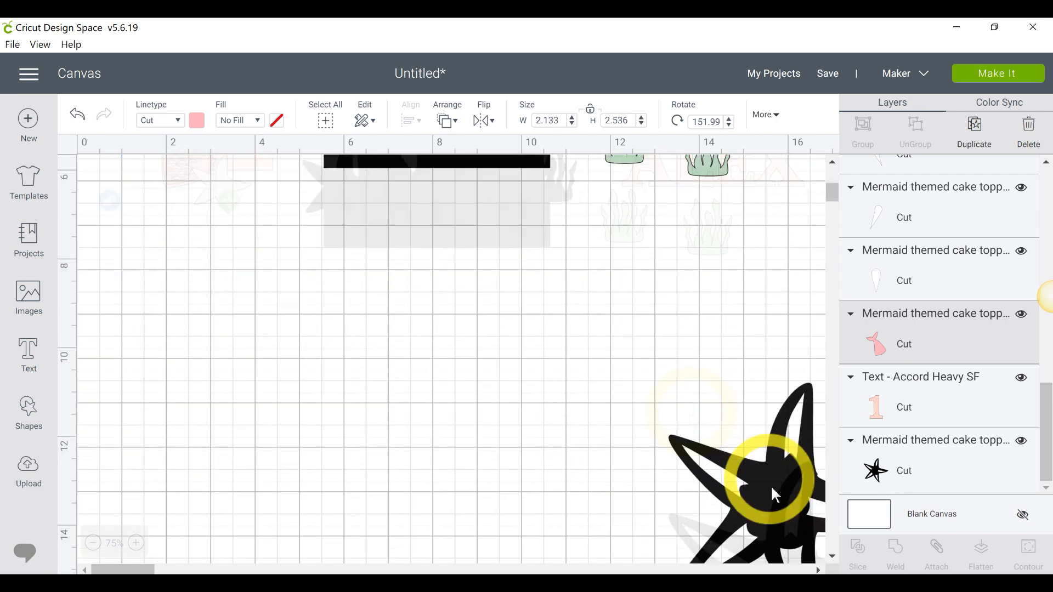
pyautogui.click(381, 304)
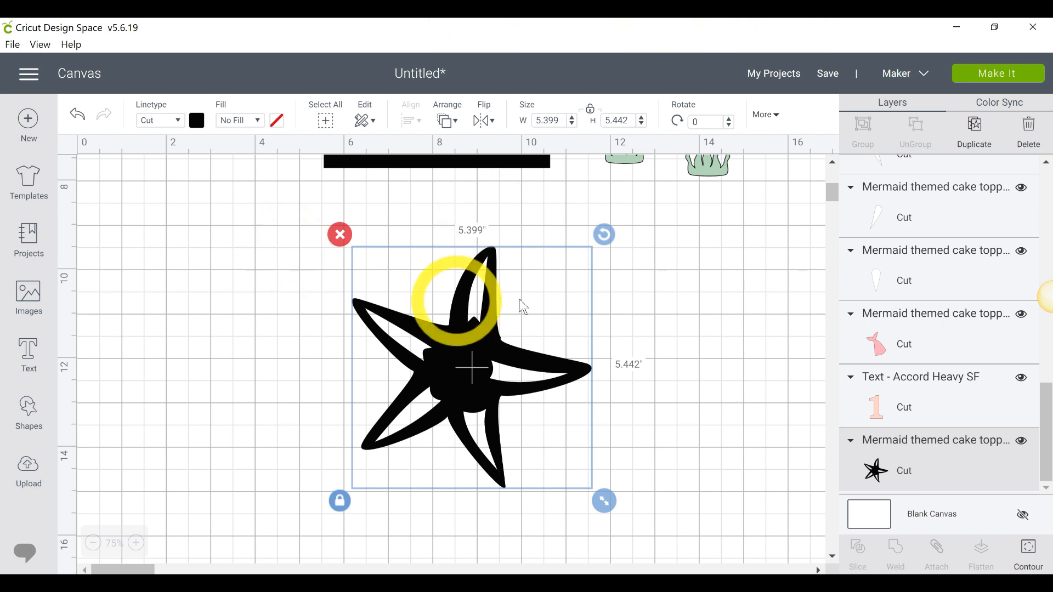
pyautogui.moveTo(626, 509); pyautogui.dragTo(489, 347)
pyautogui.scroll(5, 489, 345)
pyautogui.scroll(-3, 489, 345)
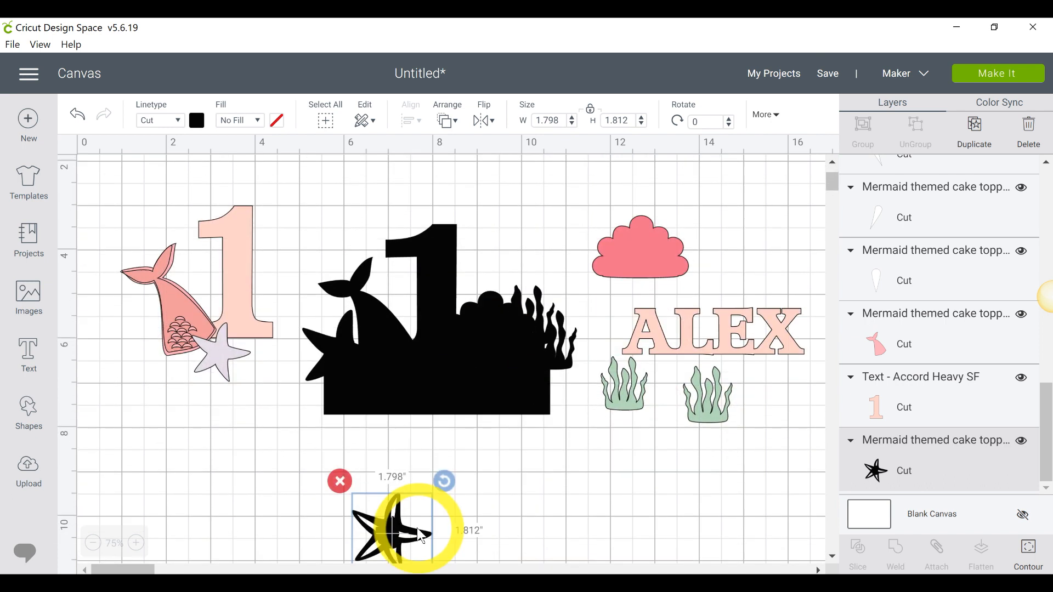
# Shrink the black starfish to about 1.06 by 1.07 inches, bring it to the front and centre it over the pale starfish
pyautogui.moveTo(299, 446); pyautogui.dragTo(259, 378)
pyautogui.moveTo(280, 429); pyautogui.dragTo(260, 406)
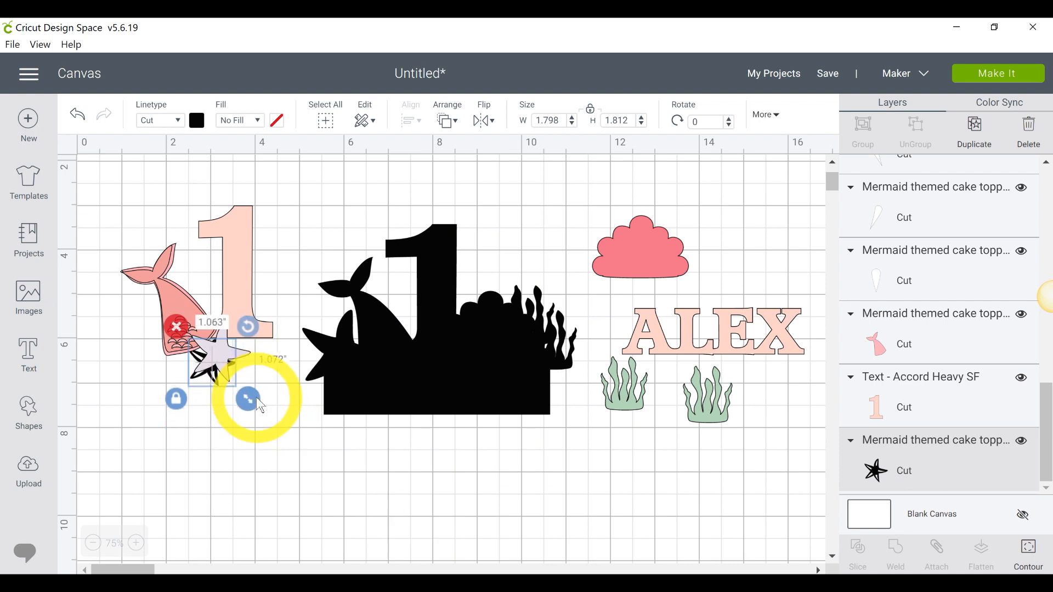
pyautogui.click(448, 120)
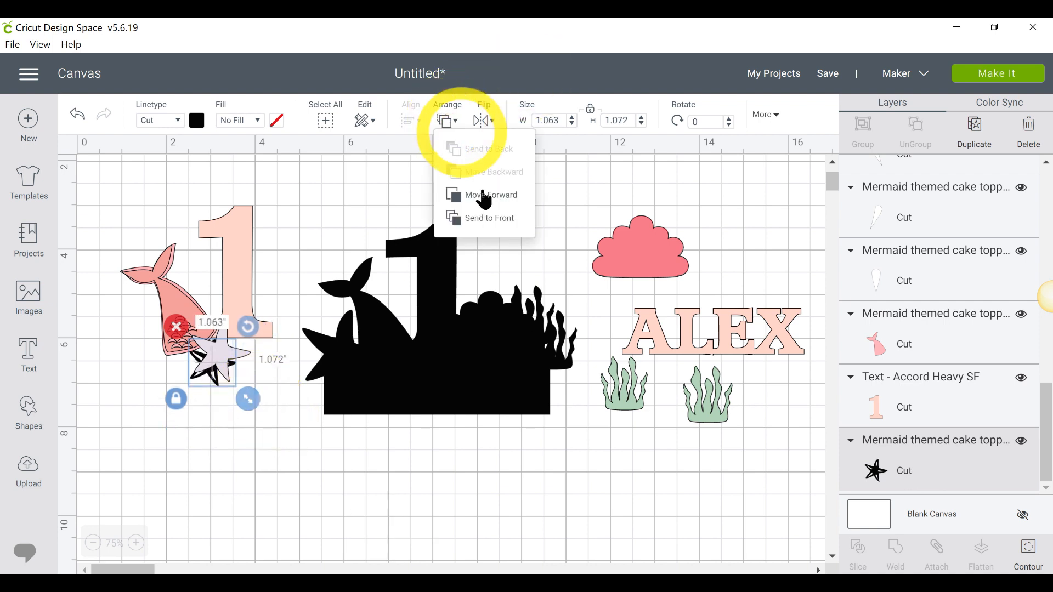
pyautogui.click(483, 218)
pyautogui.moveTo(223, 383); pyautogui.dragTo(219, 357)
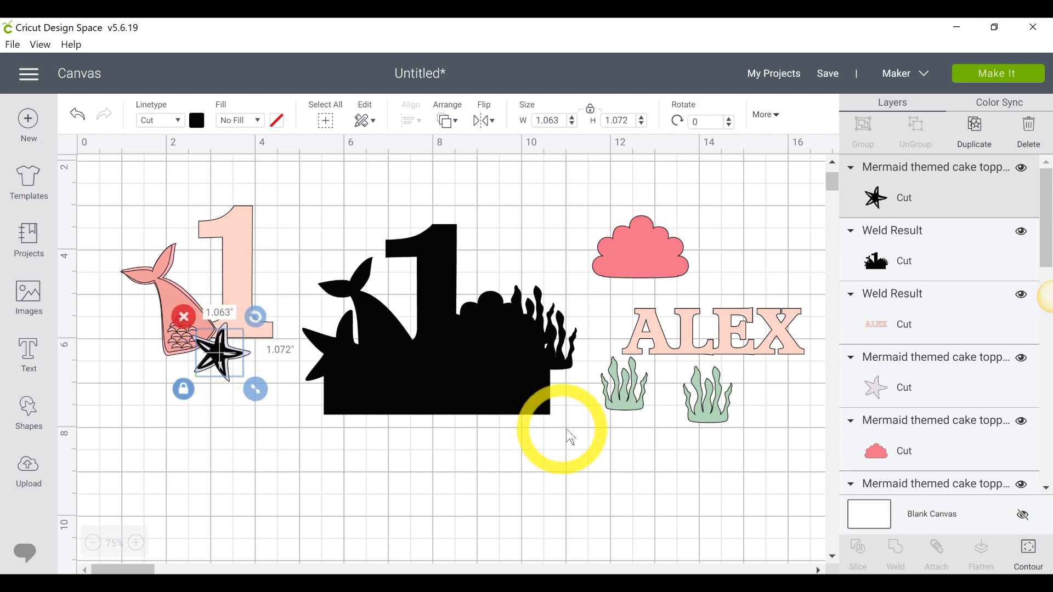
# Search the rest of the canvas for the white seashell pieces, viewing it at 25% zoom
pyautogui.scroll(-6, 566, 439)
pyautogui.scroll(5, 406, 539)
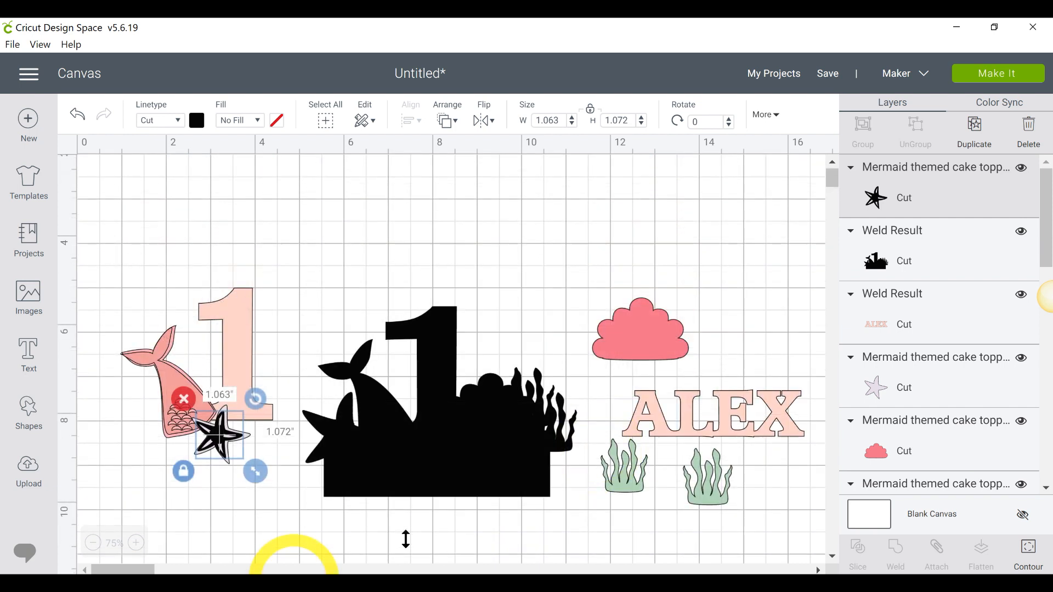
pyautogui.scroll(-2, 406, 540)
pyautogui.moveTo(127, 570); pyautogui.dragTo(157, 570)
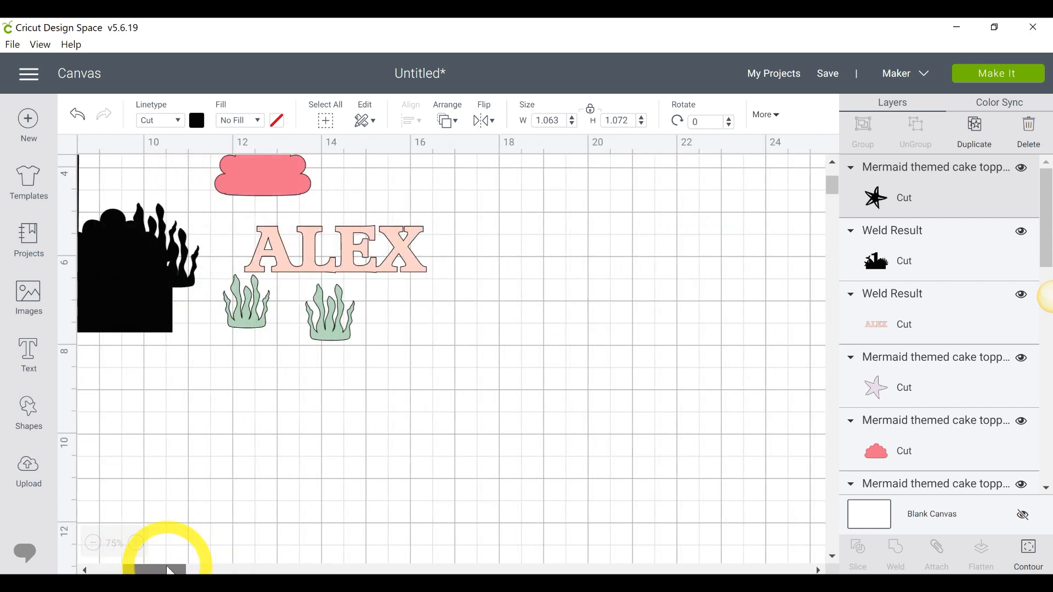
pyautogui.scroll(-1, 242, 456)
pyautogui.scroll(-3, 242, 457)
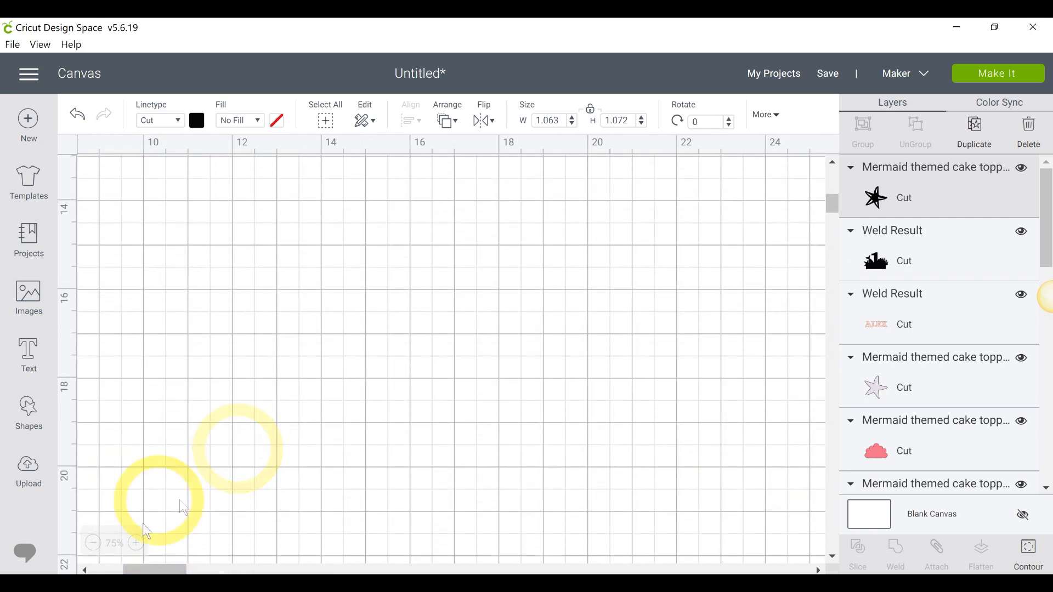
pyautogui.click(93, 543)
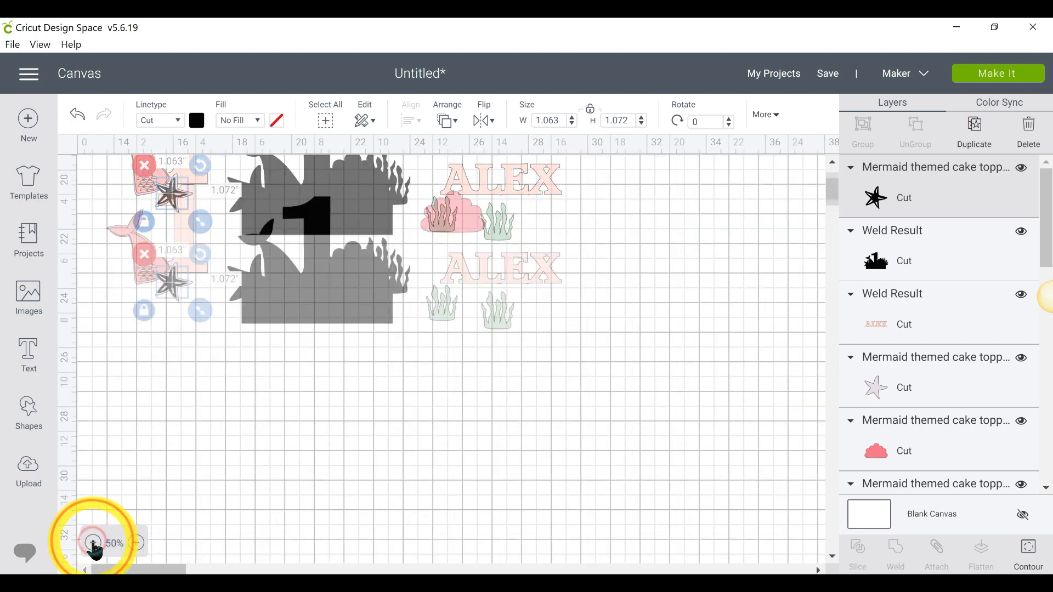
pyautogui.click(93, 543)
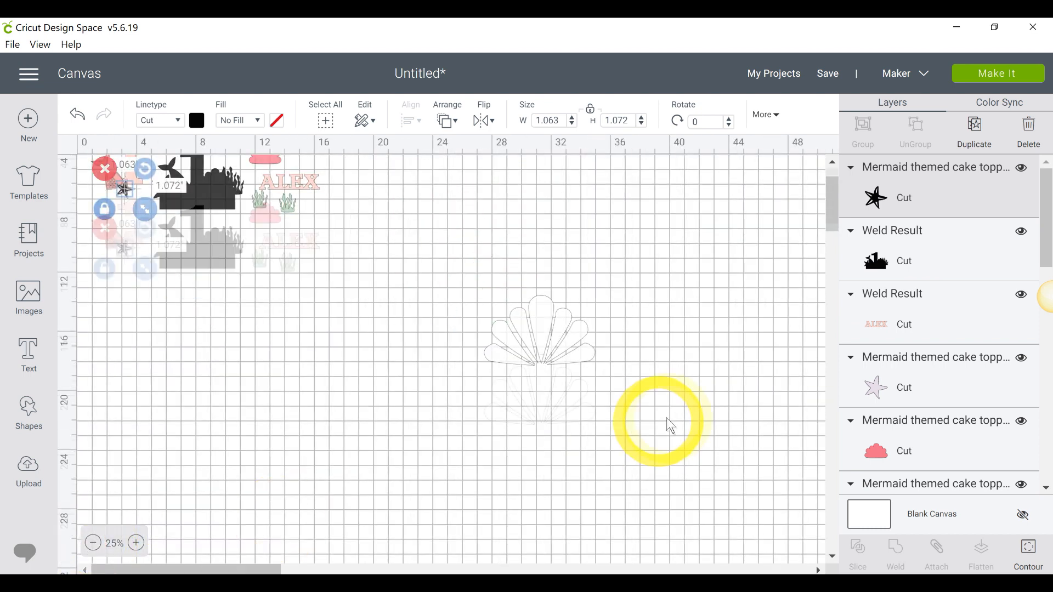
# Move all the white shell segments together beside the other topper pieces and group them
pyautogui.moveTo(685, 468); pyautogui.dragTo(447, 345)
pyautogui.moveTo(552, 387); pyautogui.dragTo(417, 253)
pyautogui.moveTo(459, 283); pyautogui.dragTo(302, 227)
pyautogui.click(864, 132)
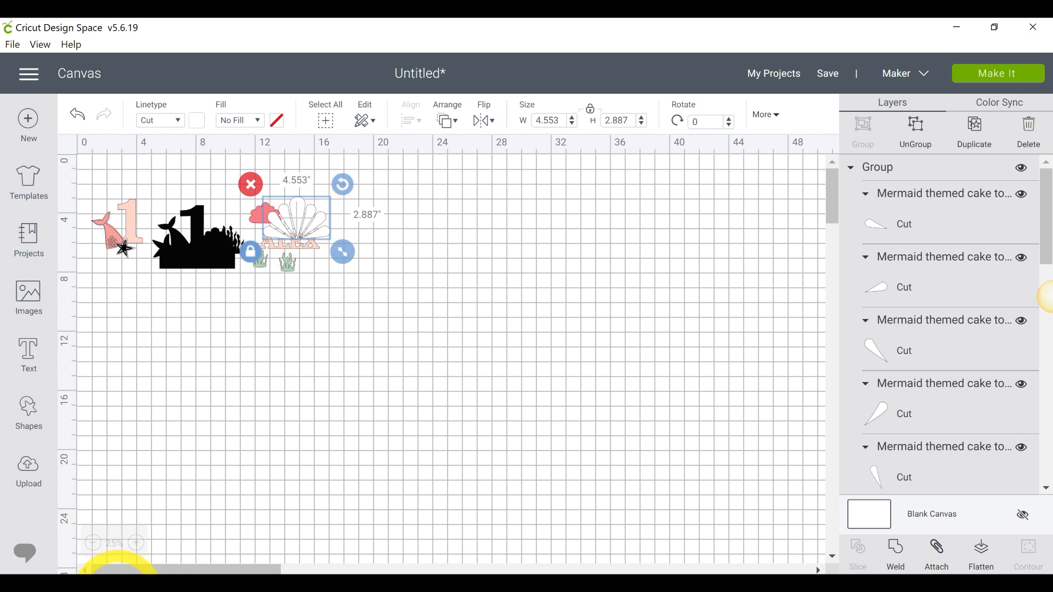
# Scale the grouped shell segments to about 2.072 by 1.314 inches and fit them over the pink scalloped shell base
pyautogui.click(136, 543)
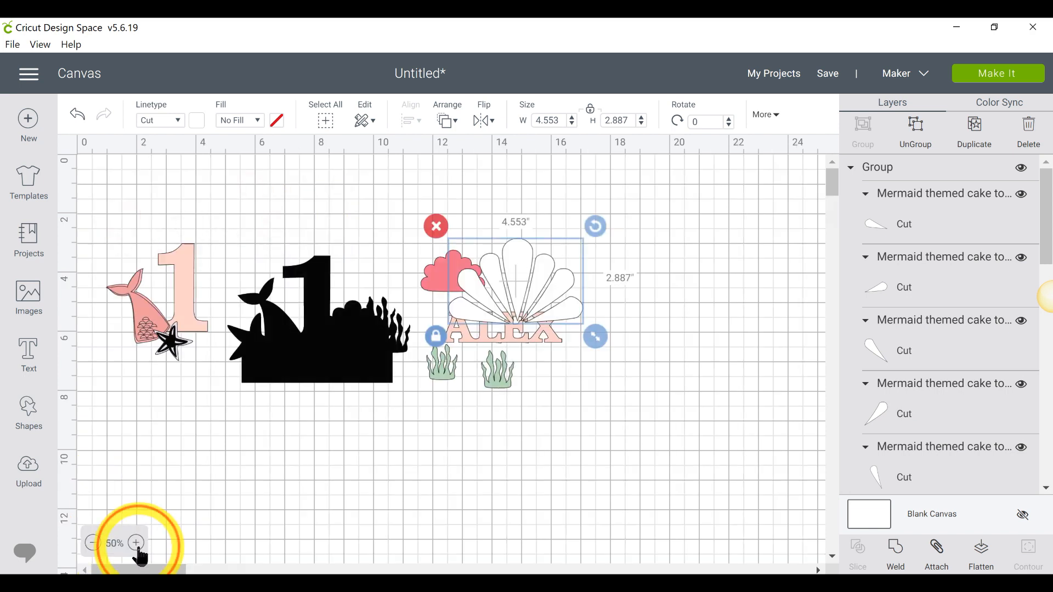
pyautogui.click(136, 544)
pyautogui.click(791, 363)
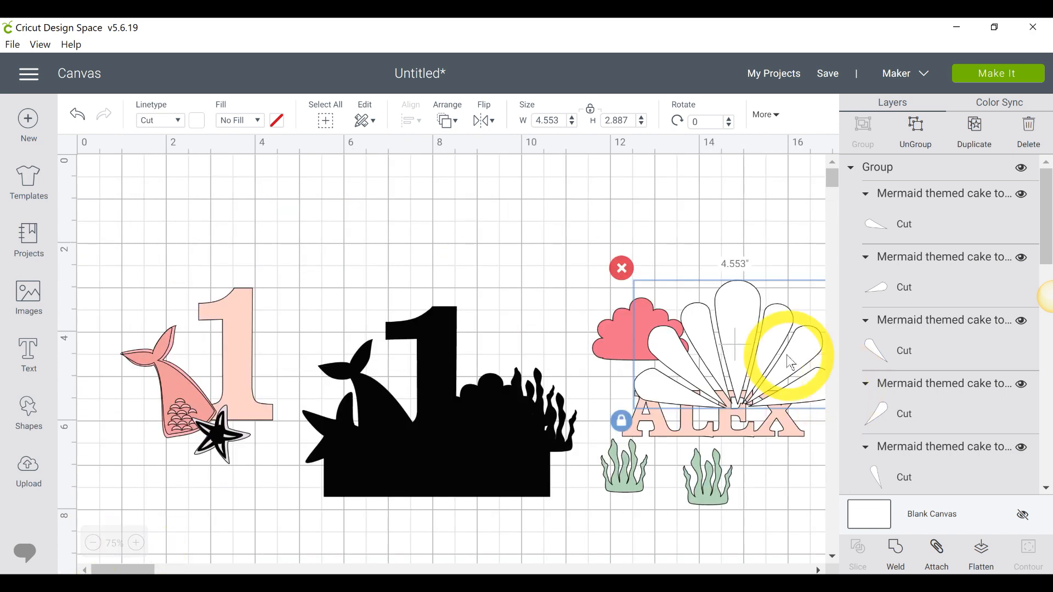
pyautogui.moveTo(791, 362); pyautogui.dragTo(500, 236)
pyautogui.moveTo(484, 237); pyautogui.dragTo(706, 382)
pyautogui.moveTo(663, 348)
pyautogui.mouseDown()
pyautogui.moveTo(656, 341)
pyautogui.moveTo(663, 351)
pyautogui.mouseUp()
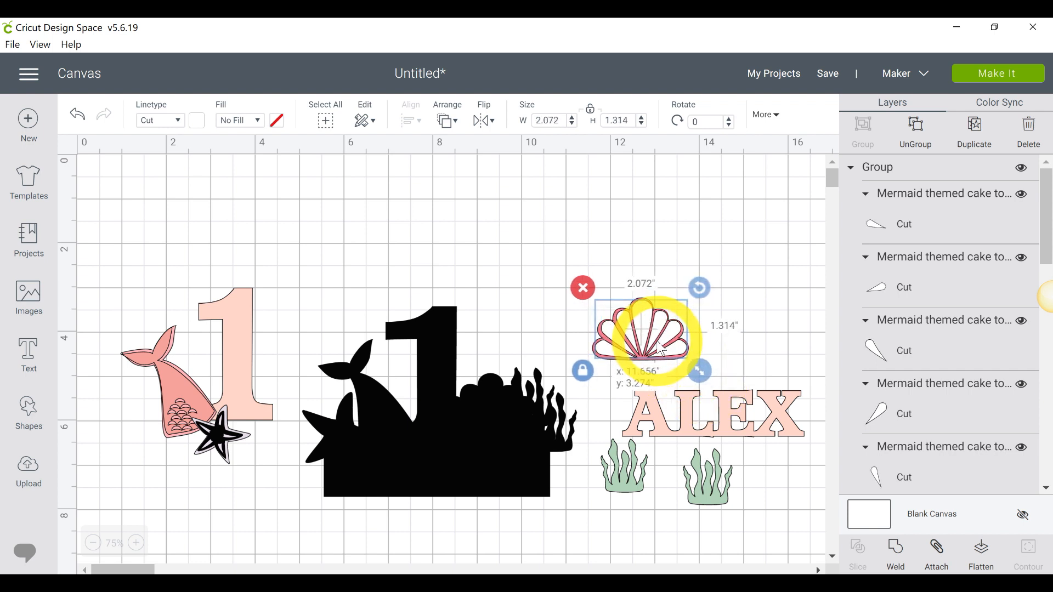
pyautogui.click(770, 326)
# Separate the layers by moving the shell segments above their scalloped base and the scaled tail above its plain backing tail
pyautogui.moveTo(668, 327); pyautogui.dragTo(609, 276)
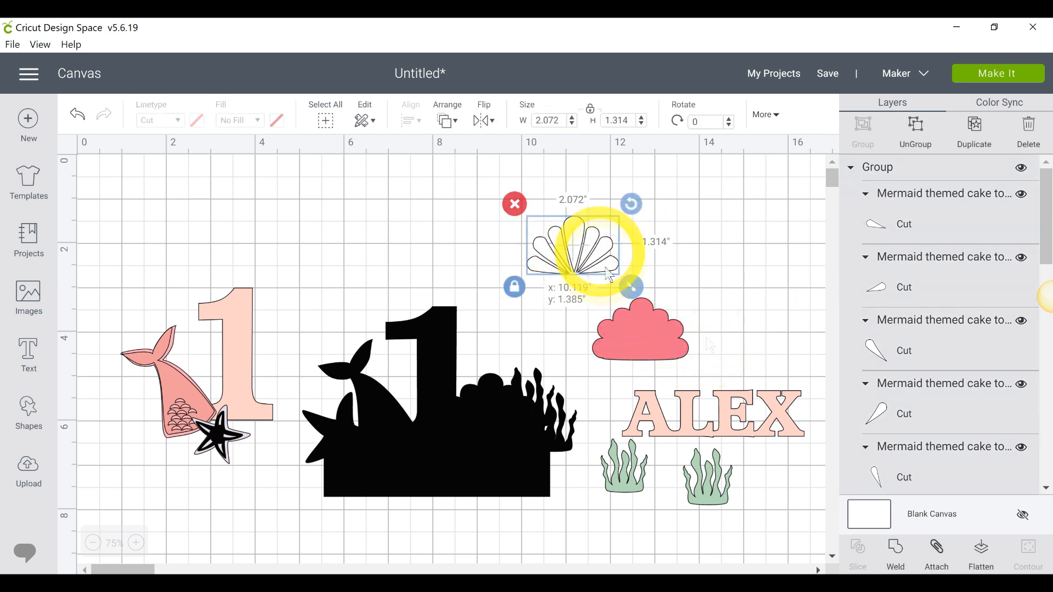
pyautogui.click(194, 385)
pyautogui.moveTo(325, 298); pyautogui.dragTo(412, 236)
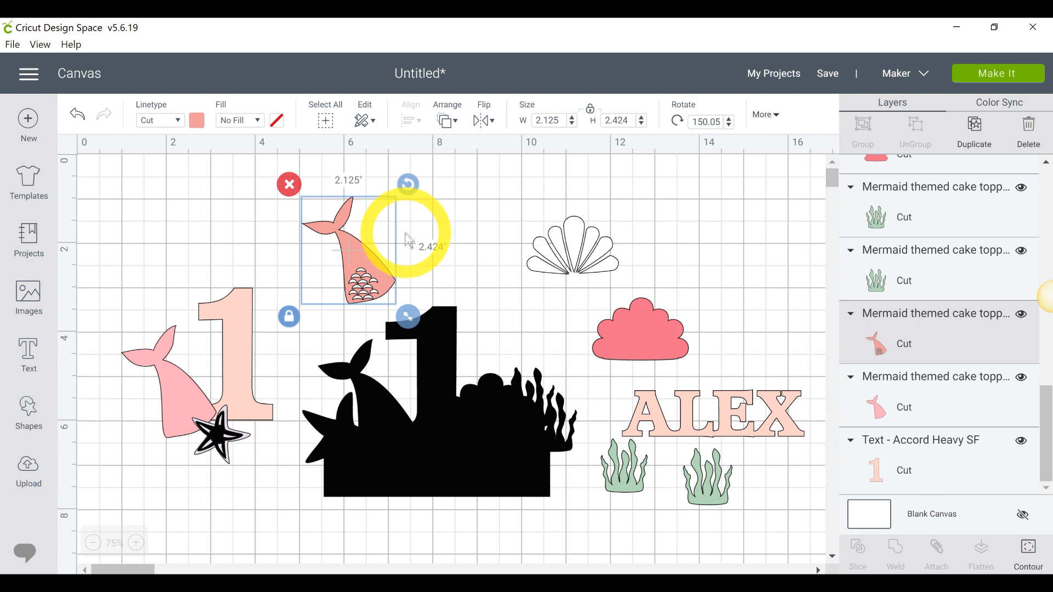
# Duplicate the black welded silhouette and place the copy below the starfish and tail
pyautogui.click(472, 409)
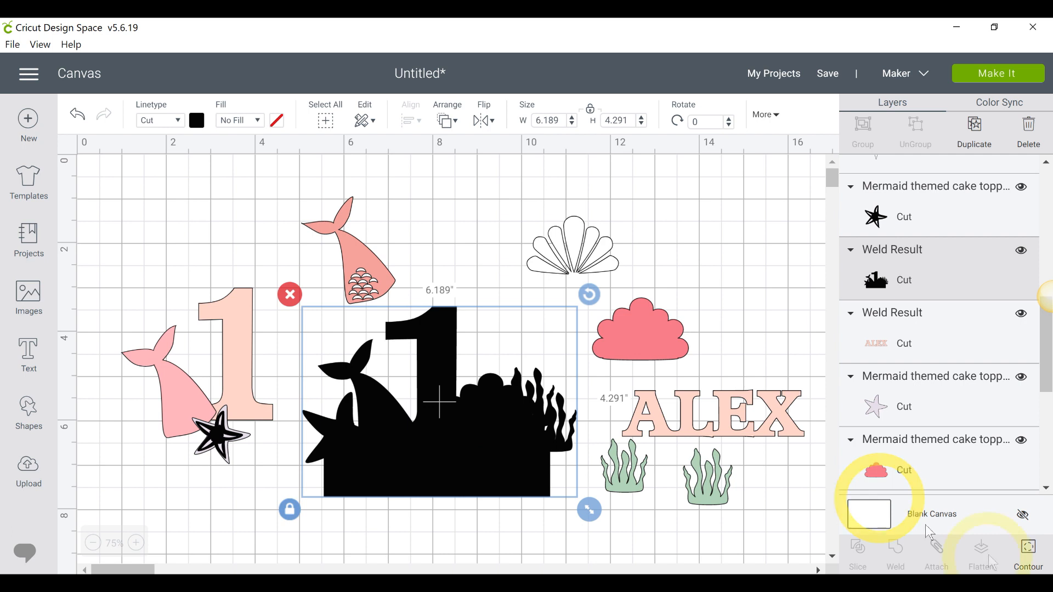
pyautogui.click(982, 135)
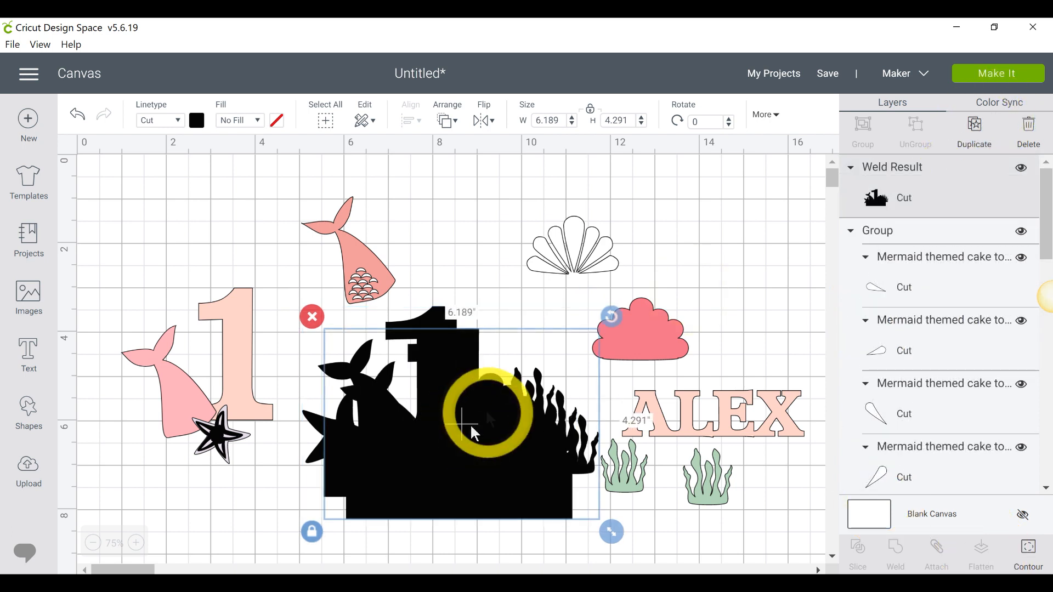
pyautogui.moveTo(473, 431); pyautogui.dragTo(240, 536)
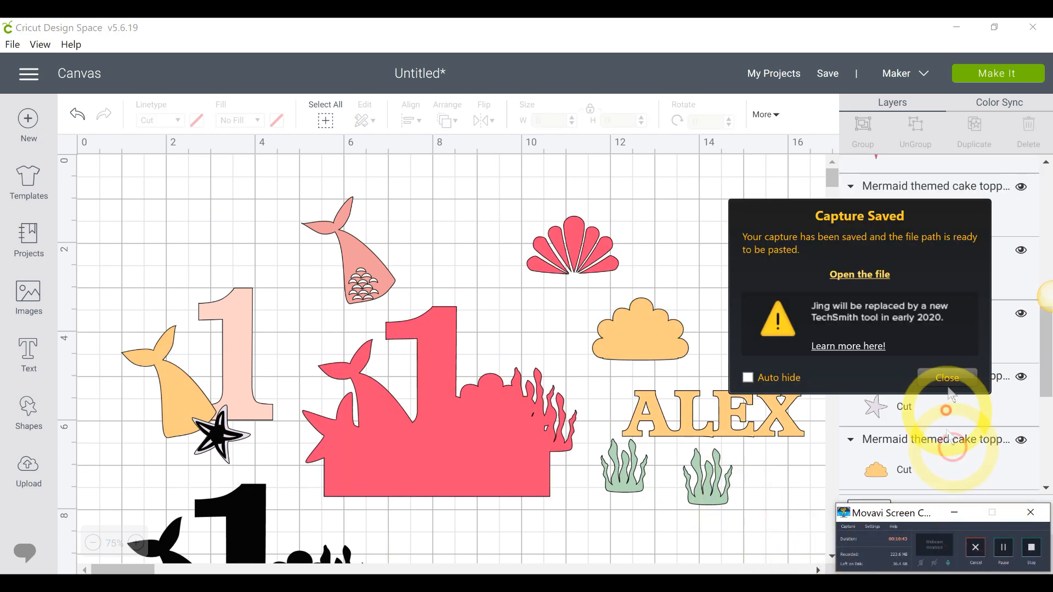
# Add a square, resize it without fixed proportions to about 4.259 by 1.296 inches, and place it on the pink silhouette's base
pyautogui.click(947, 377)
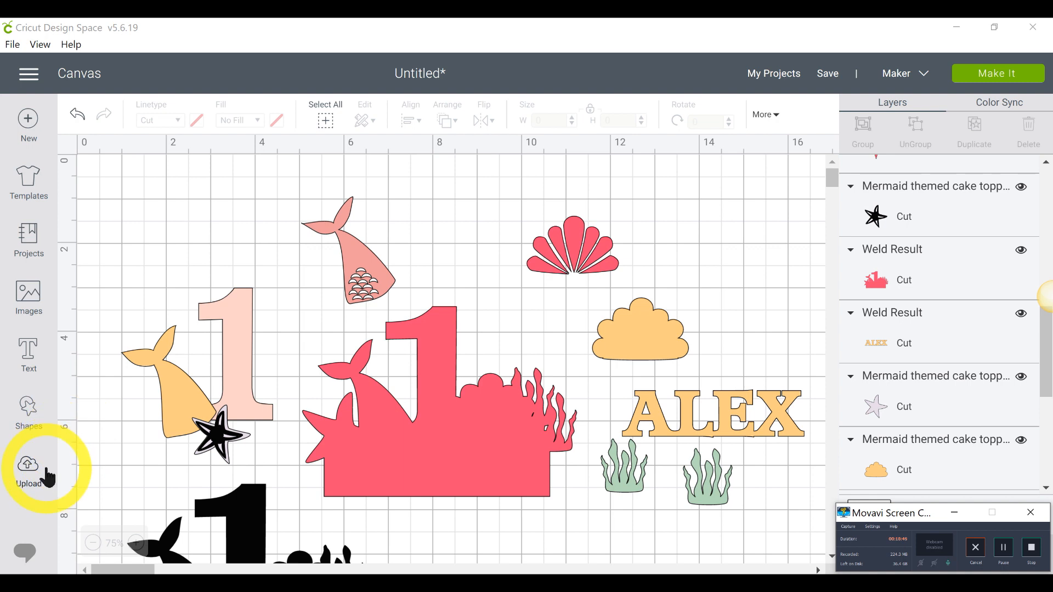
pyautogui.click(29, 412)
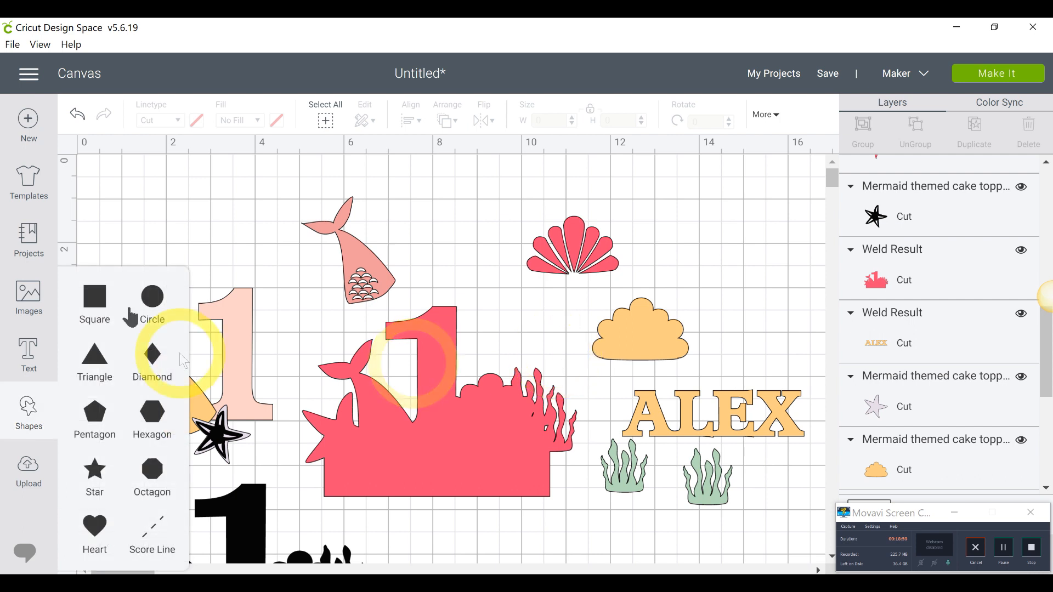
pyautogui.click(93, 302)
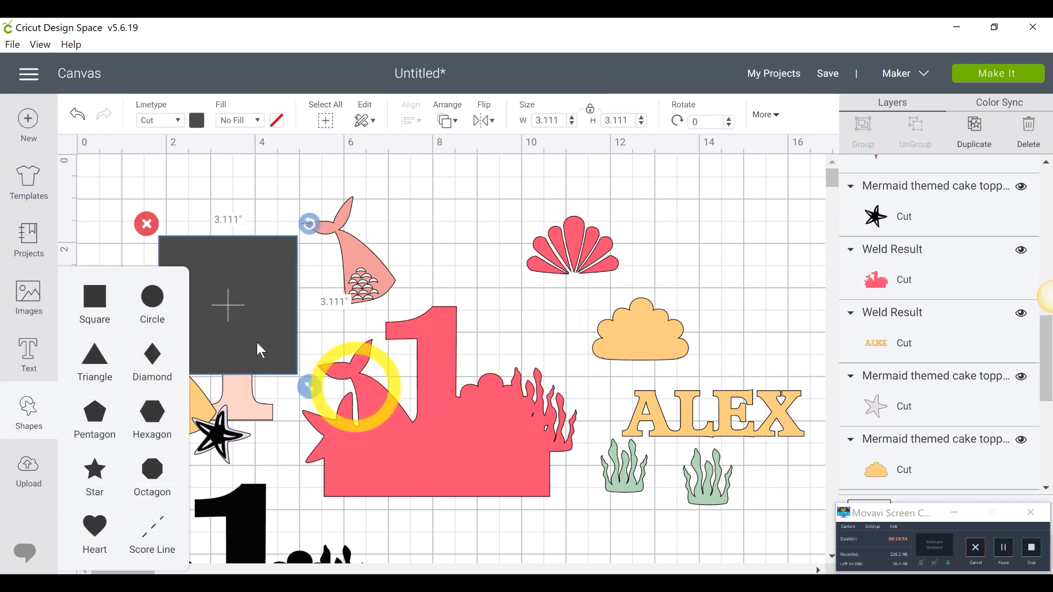
pyautogui.moveTo(296, 345); pyautogui.dragTo(341, 389)
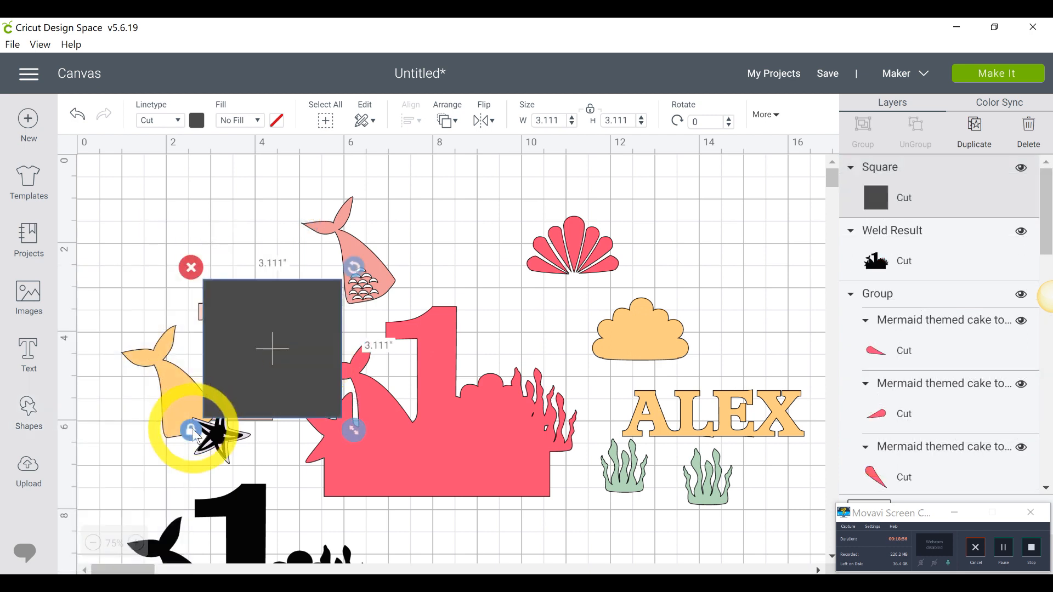
pyautogui.moveTo(353, 431); pyautogui.dragTo(404, 349)
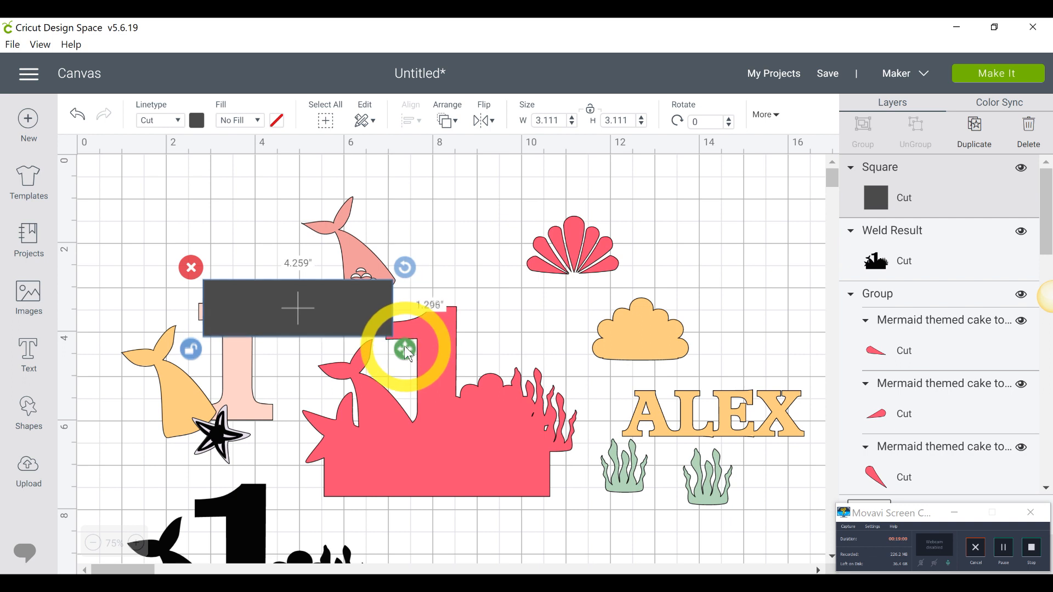
pyautogui.moveTo(417, 422); pyautogui.dragTo(494, 497)
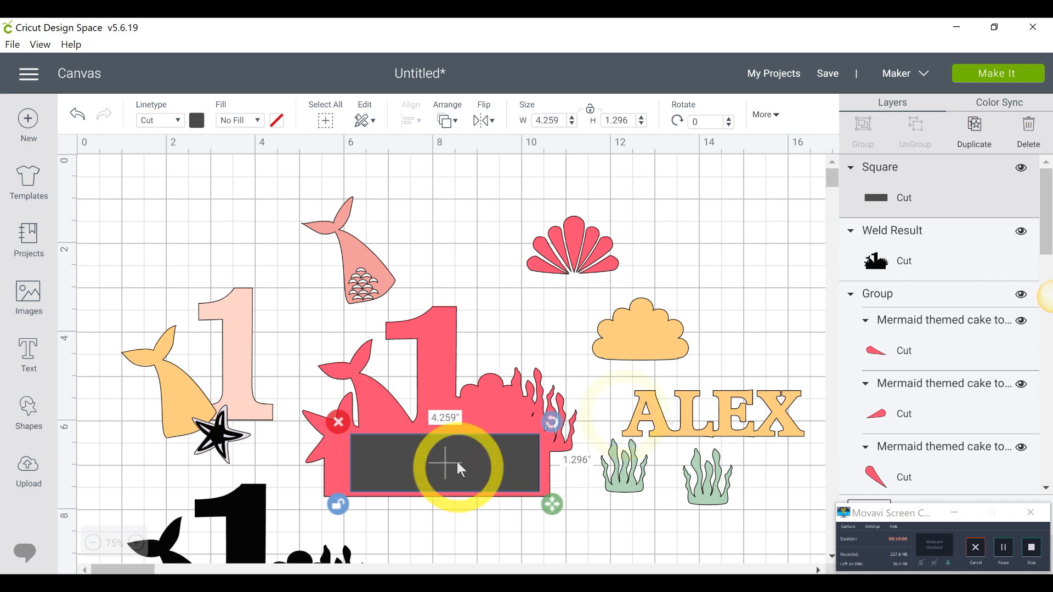
# Place the name lettering over the dark rectangle and bring it to the front
pyautogui.moveTo(655, 451); pyautogui.dragTo(405, 495)
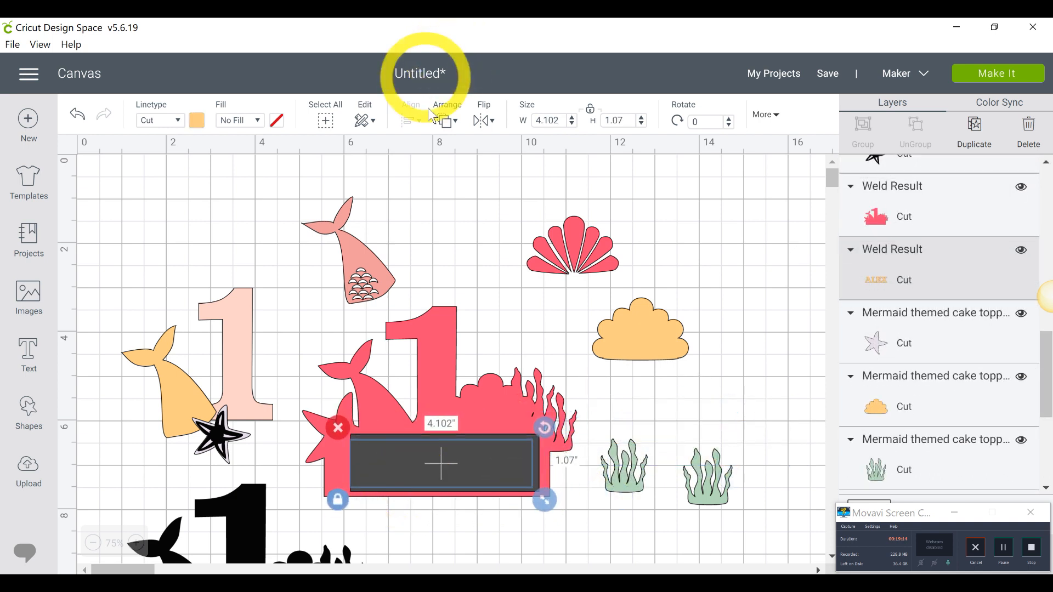
pyautogui.click(449, 120)
pyautogui.click(473, 219)
pyautogui.click(466, 475)
pyautogui.moveTo(466, 475)
pyautogui.mouseDown()
pyautogui.moveTo(467, 466)
pyautogui.moveTo(466, 475)
pyautogui.mouseUp()
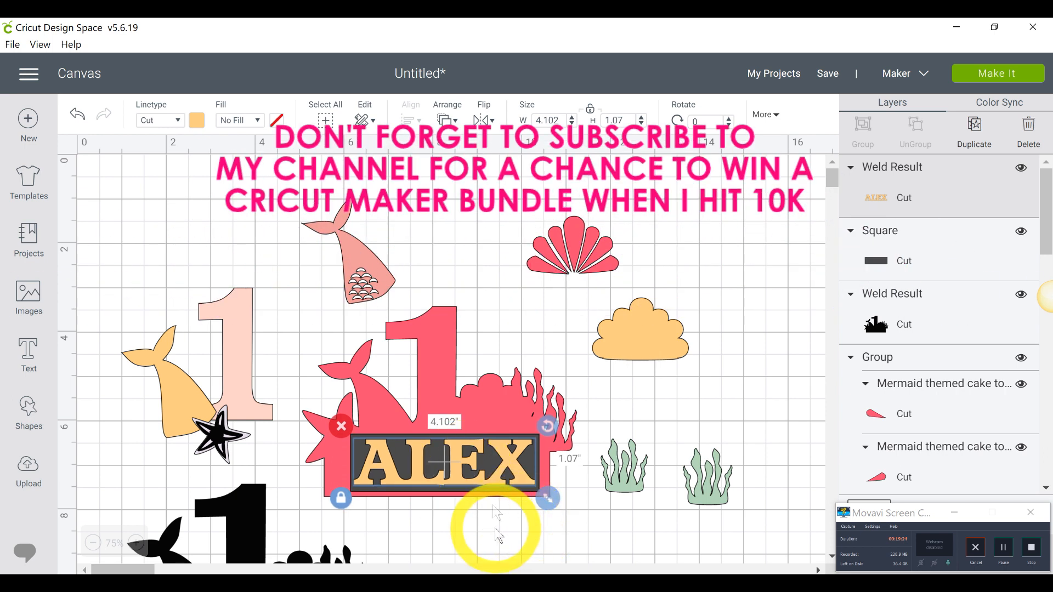
# Move the name lettering below the silhouette and reshape the rectangle to about 4.759 by 1.111 inches across the silhouette's base
pyautogui.moveTo(516, 492); pyautogui.dragTo(519, 560)
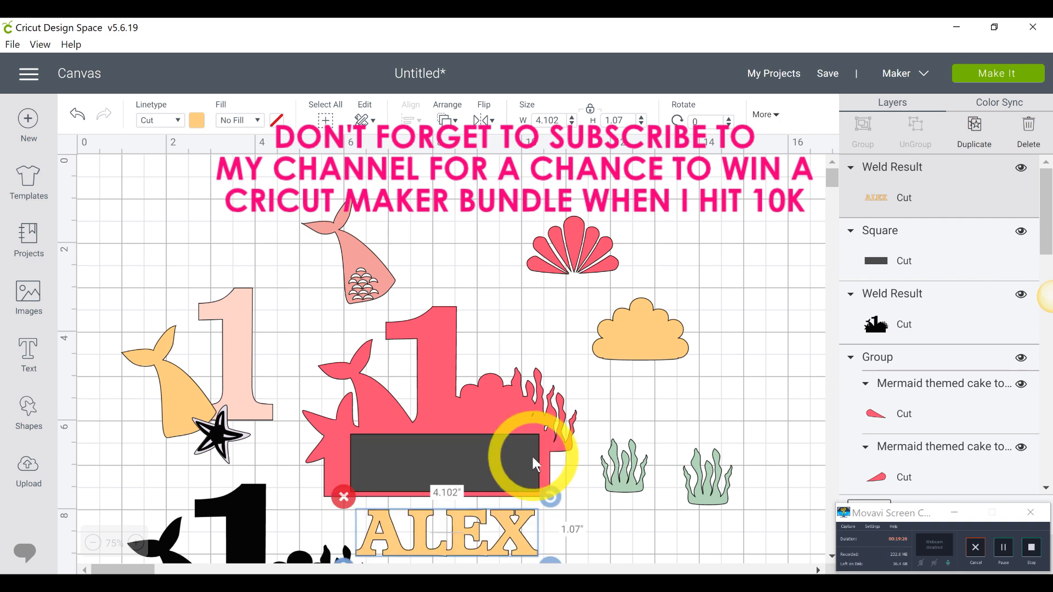
pyautogui.click(512, 460)
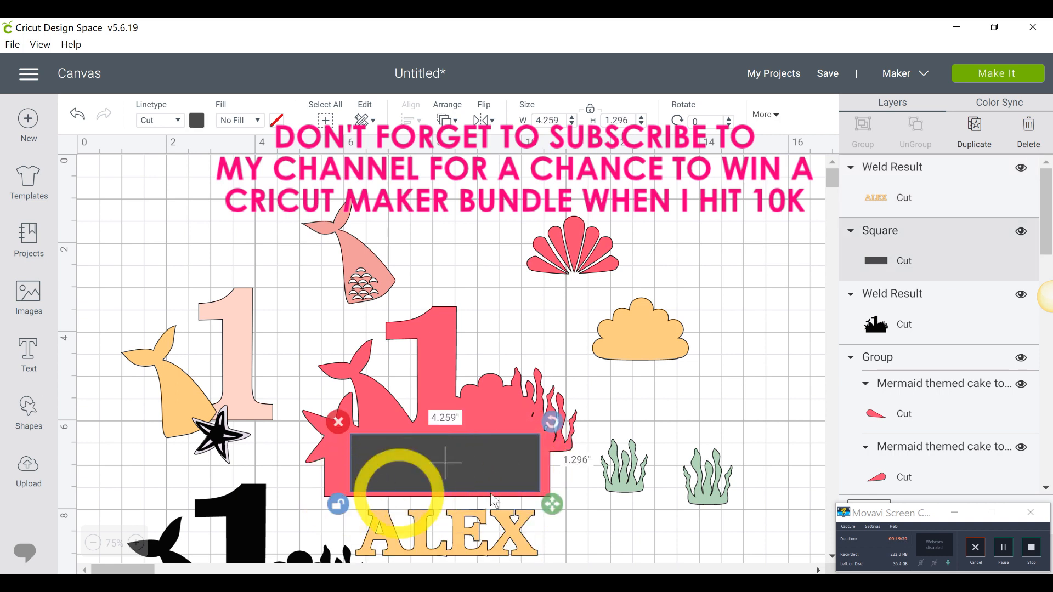
pyautogui.moveTo(553, 503); pyautogui.dragTo(570, 500)
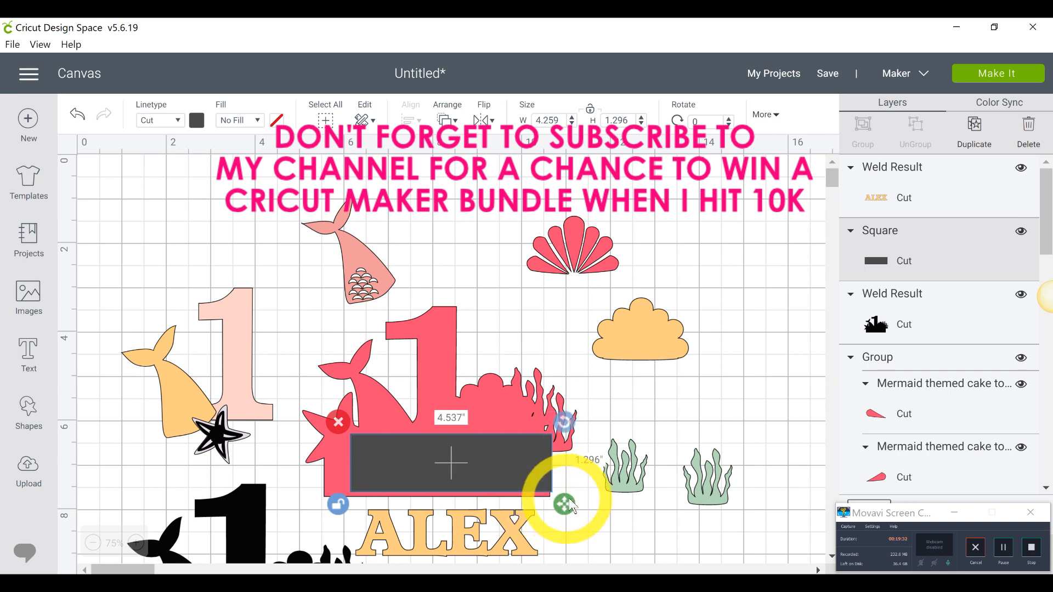
pyautogui.moveTo(509, 469); pyautogui.dragTo(501, 475)
pyautogui.moveTo(560, 503); pyautogui.dragTo(521, 479)
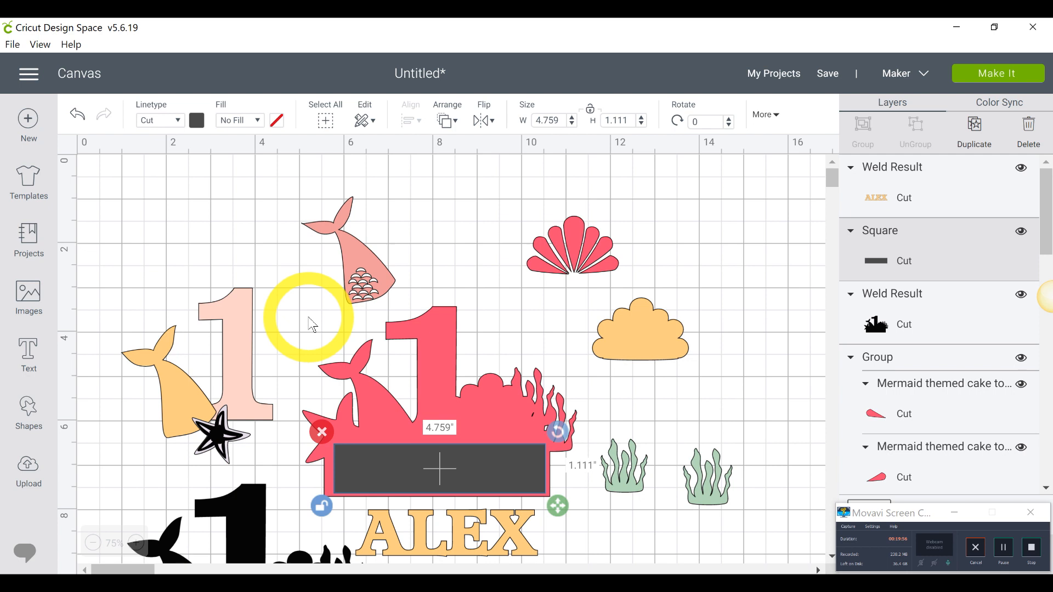
# Recolour the rectangle on the silhouette's base with the light peach already used for the separate number 1
pyautogui.click(206, 118)
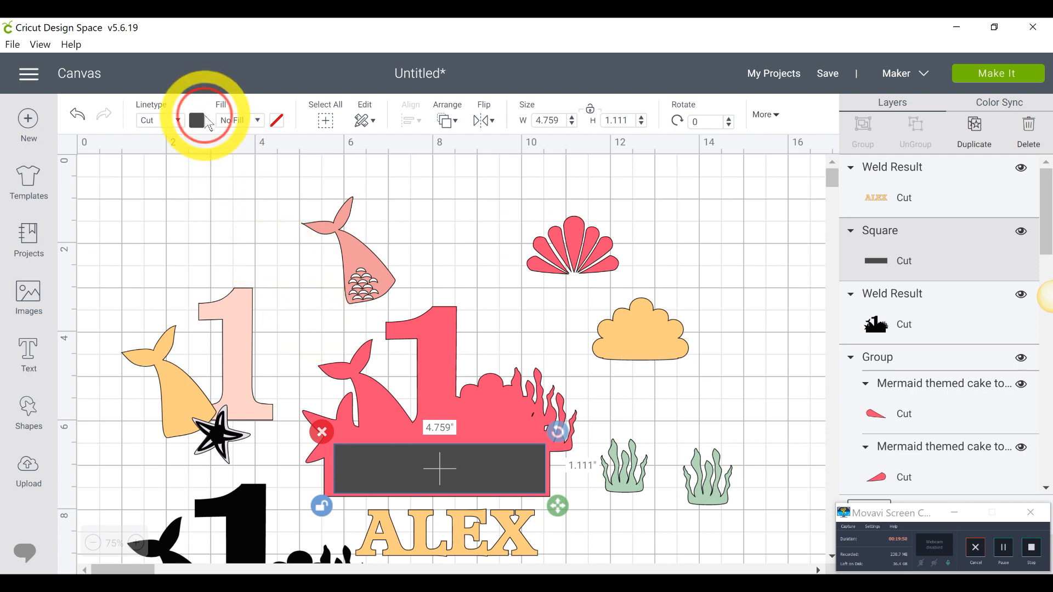
pyautogui.click(208, 121)
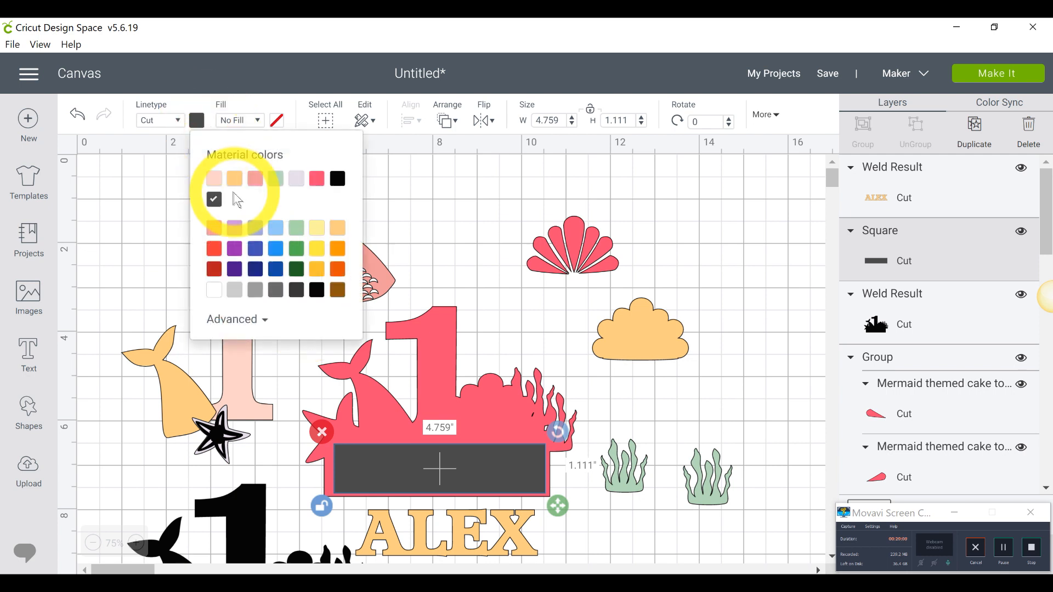
pyautogui.click(214, 179)
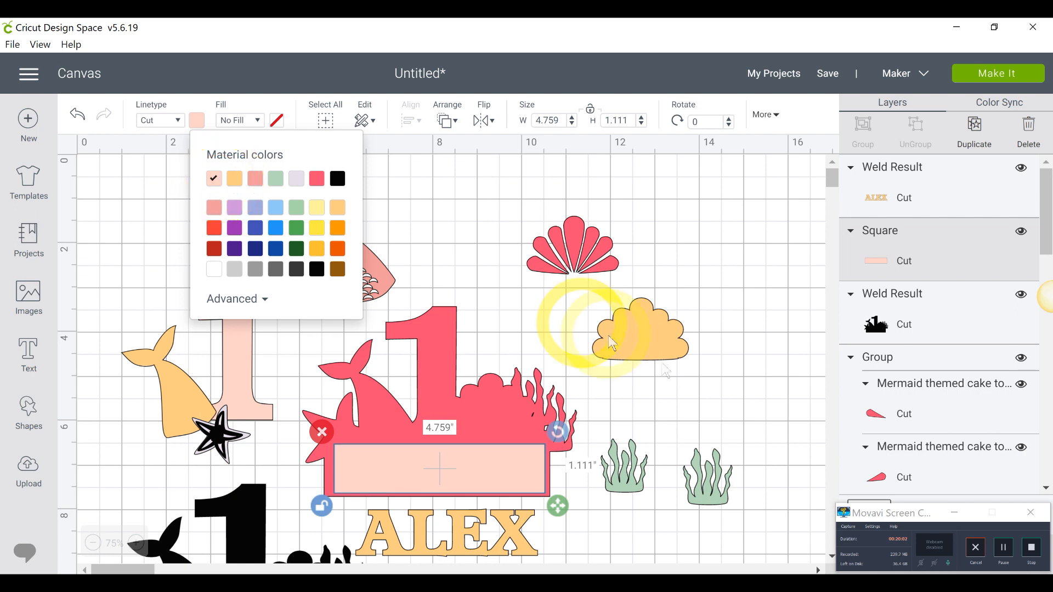
pyautogui.click(700, 395)
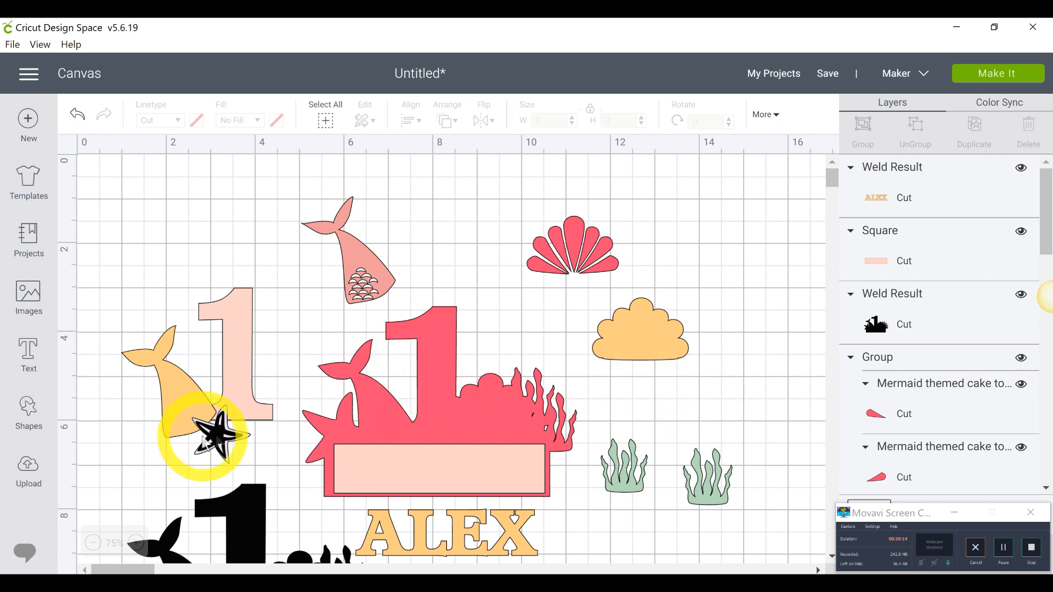
# Move the black starfish detail off its backing and recolour the backing starfish light blue
pyautogui.click(242, 444)
pyautogui.moveTo(250, 447); pyautogui.dragTo(264, 445)
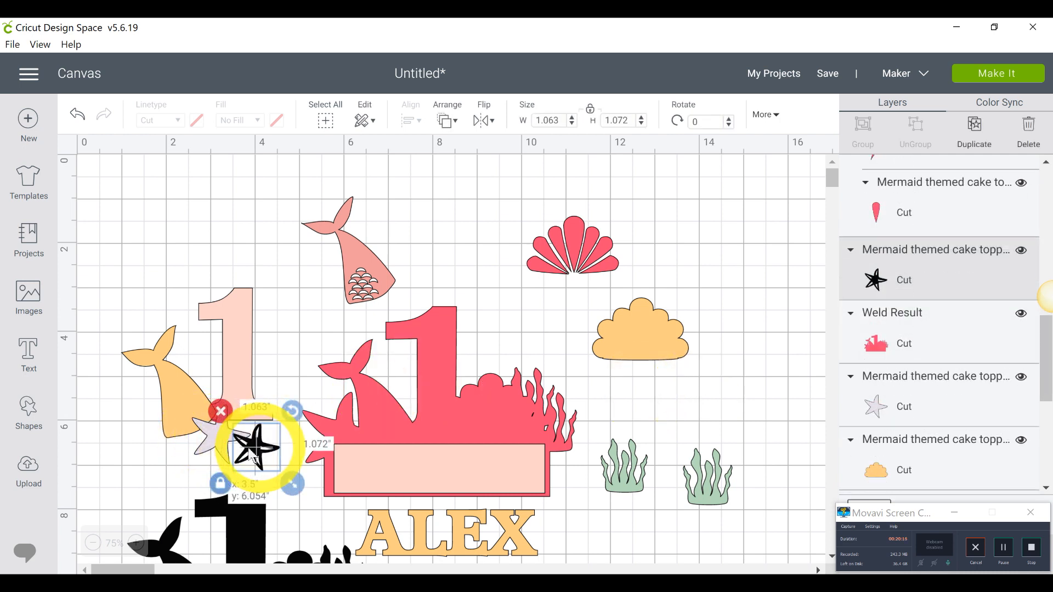
pyautogui.click(218, 440)
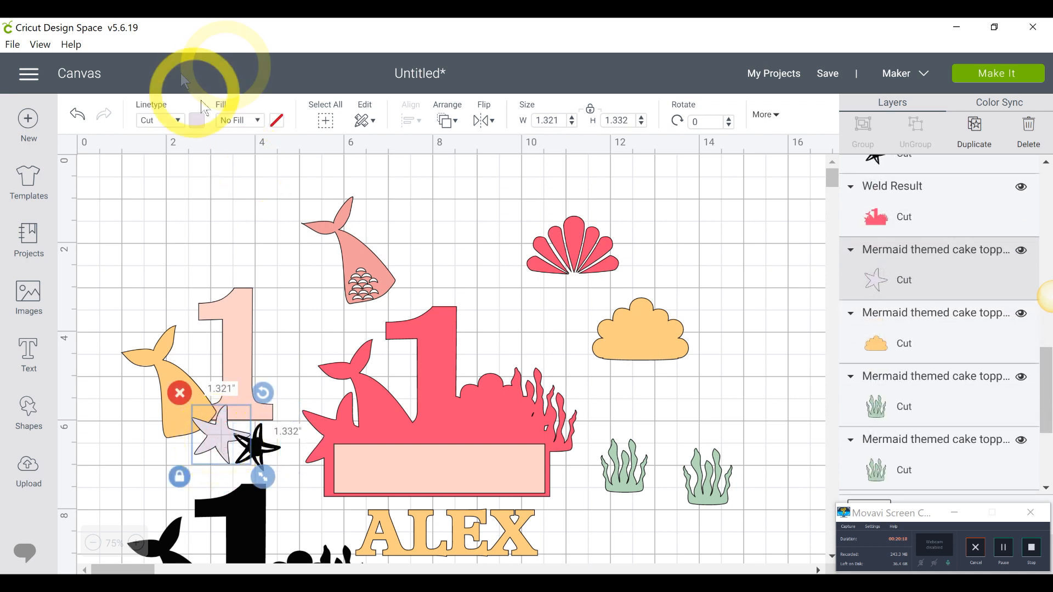
pyautogui.click(198, 124)
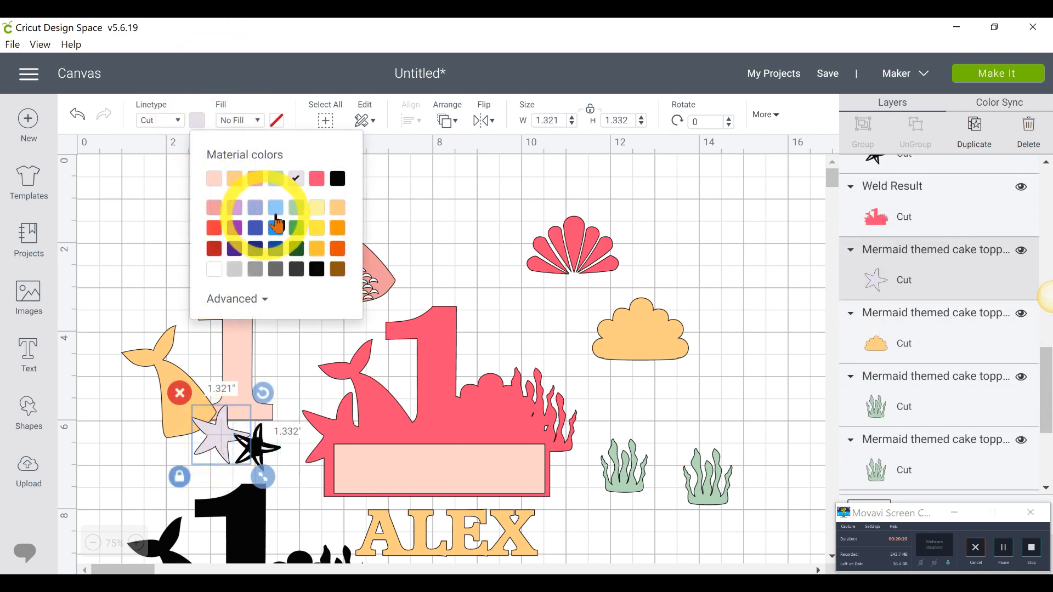
pyautogui.click(277, 221)
pyautogui.click(296, 364)
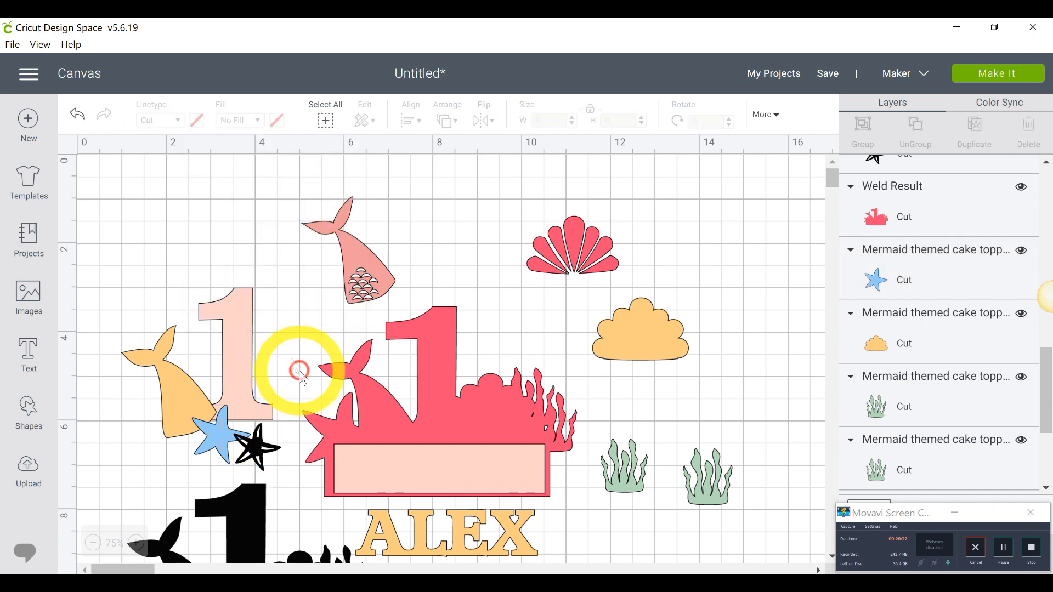
# Recolour the black starfish detail amber yellow and place it back on top of the light blue starfish
pyautogui.moveTo(253, 433); pyautogui.dragTo(263, 321)
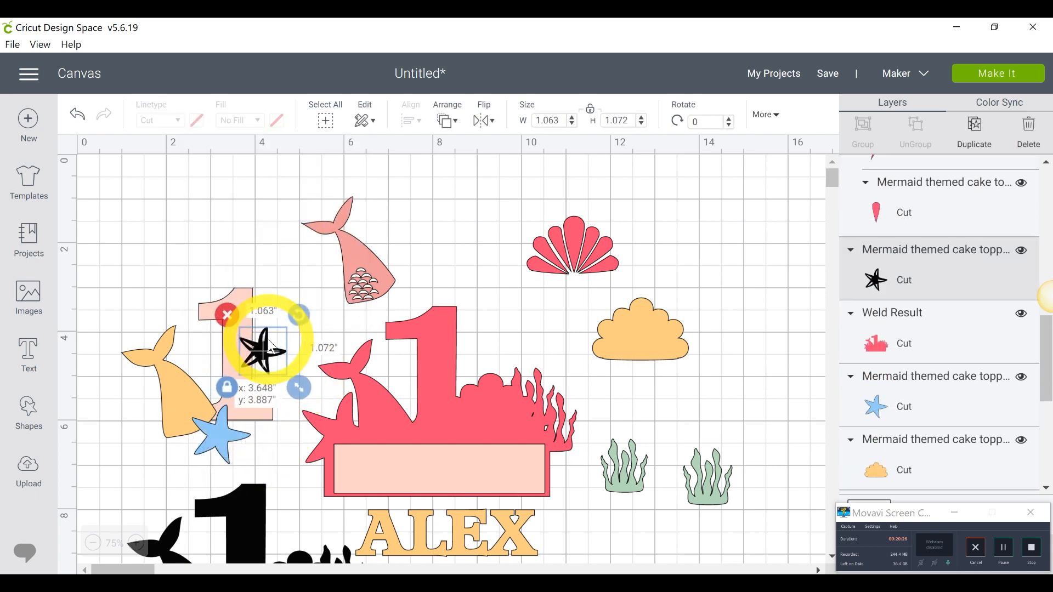
pyautogui.click(196, 120)
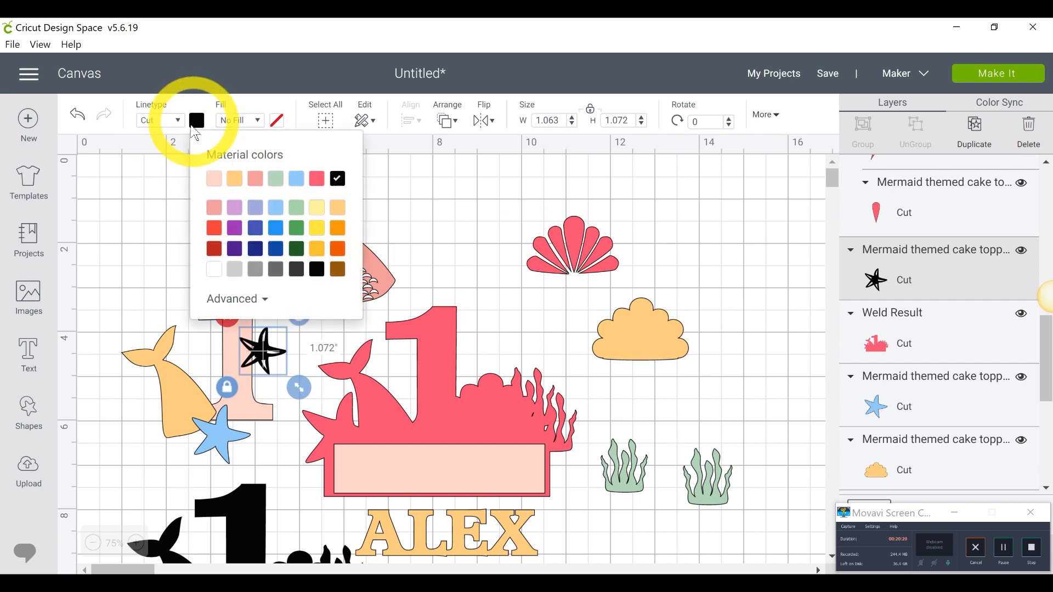
pyautogui.click(321, 252)
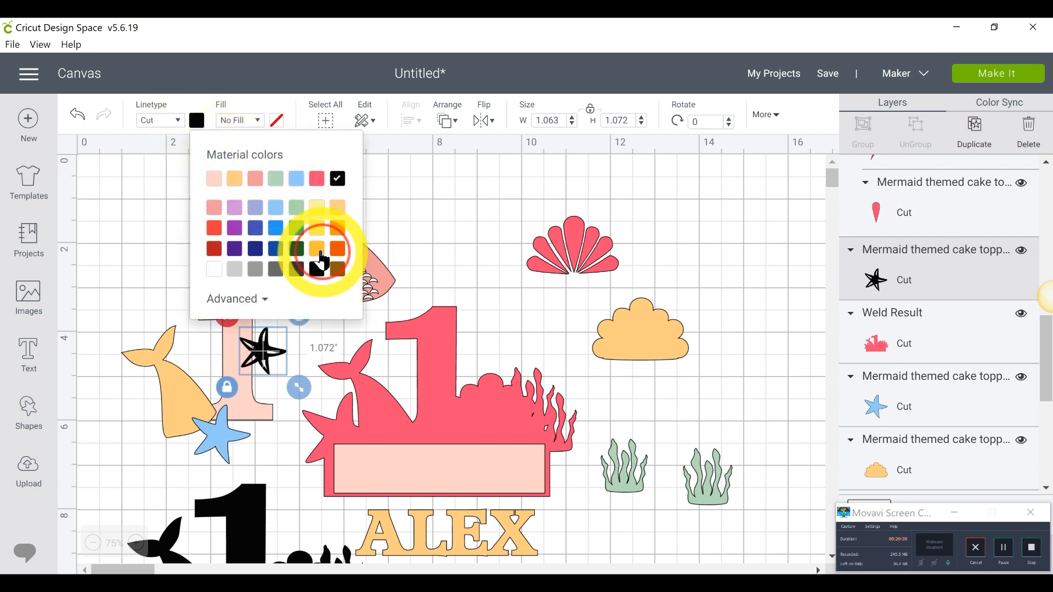
pyautogui.moveTo(264, 356); pyautogui.dragTo(221, 441)
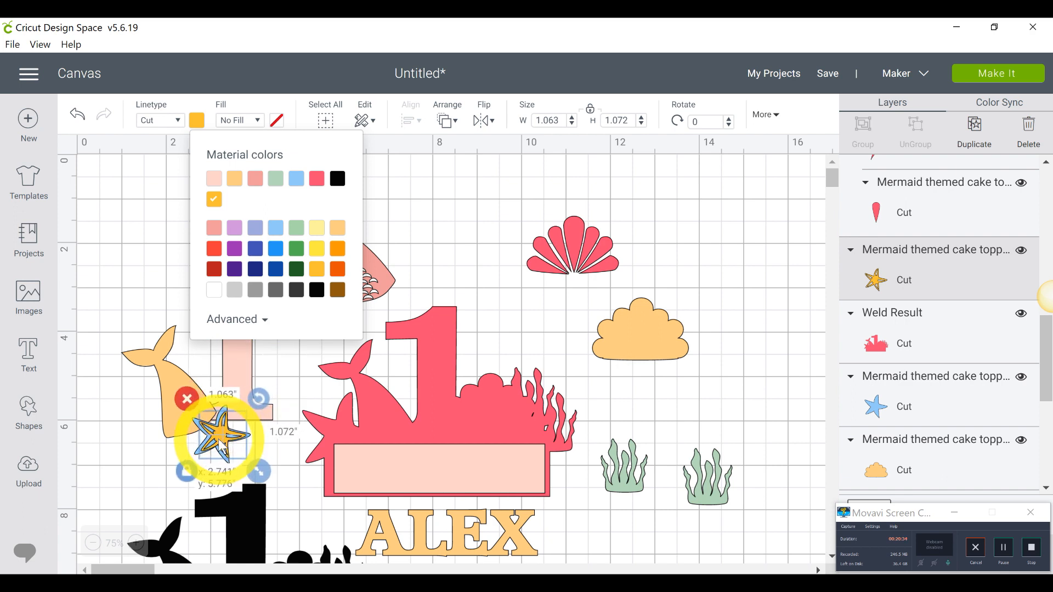
pyautogui.click(655, 392)
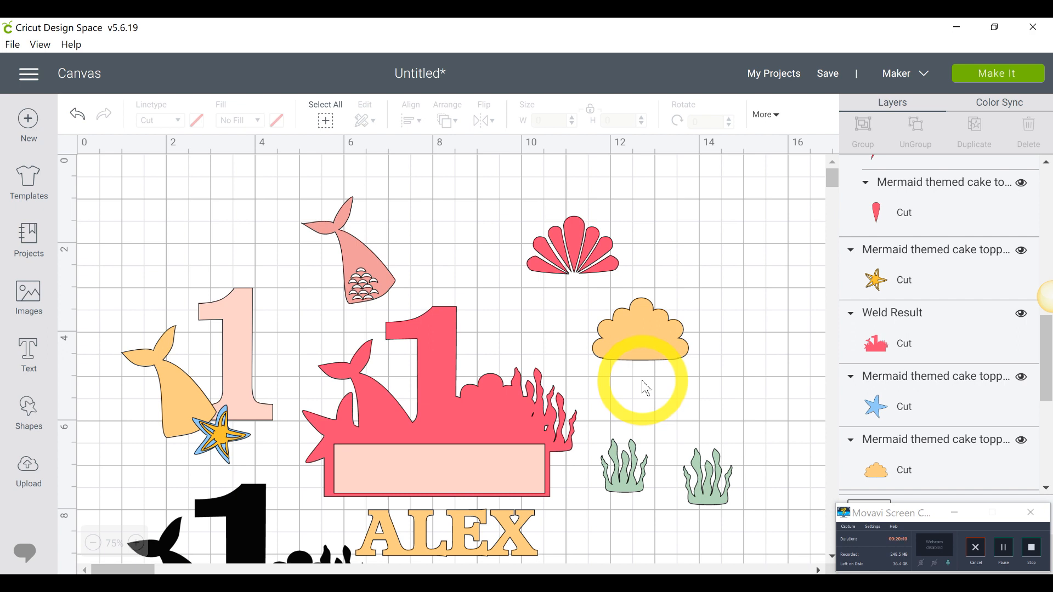
# Recolour the black welded silhouette below the design with the light peach already used for the separate number 1
pyautogui.click(245, 508)
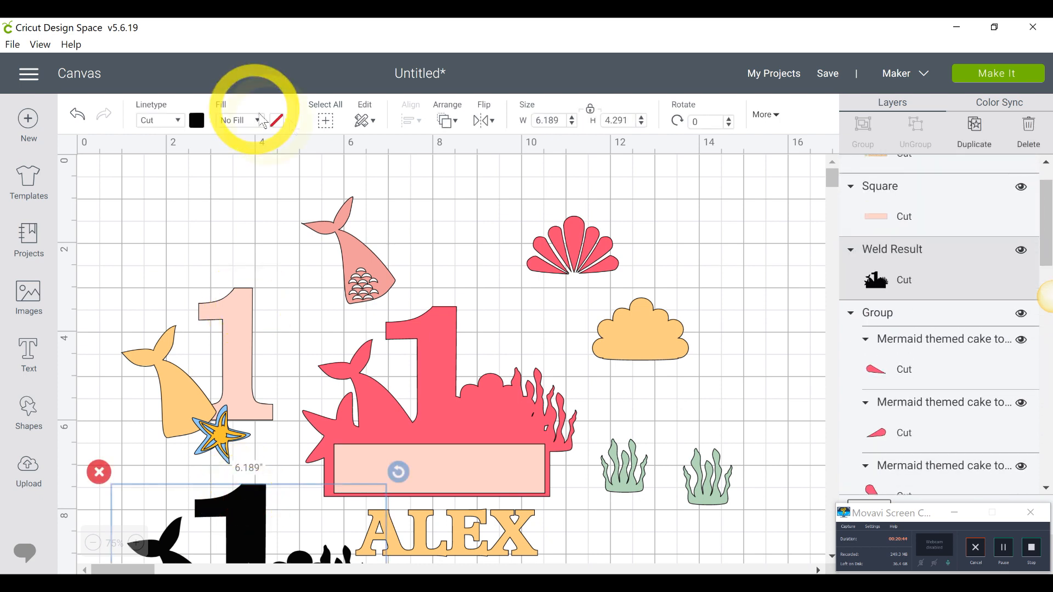
pyautogui.click(197, 120)
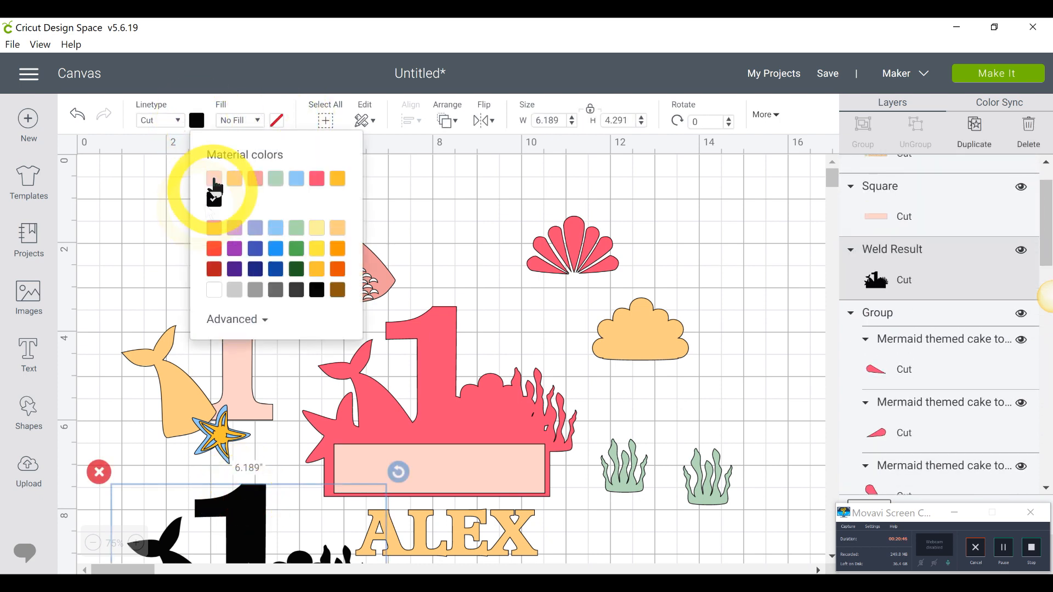
pyautogui.click(213, 179)
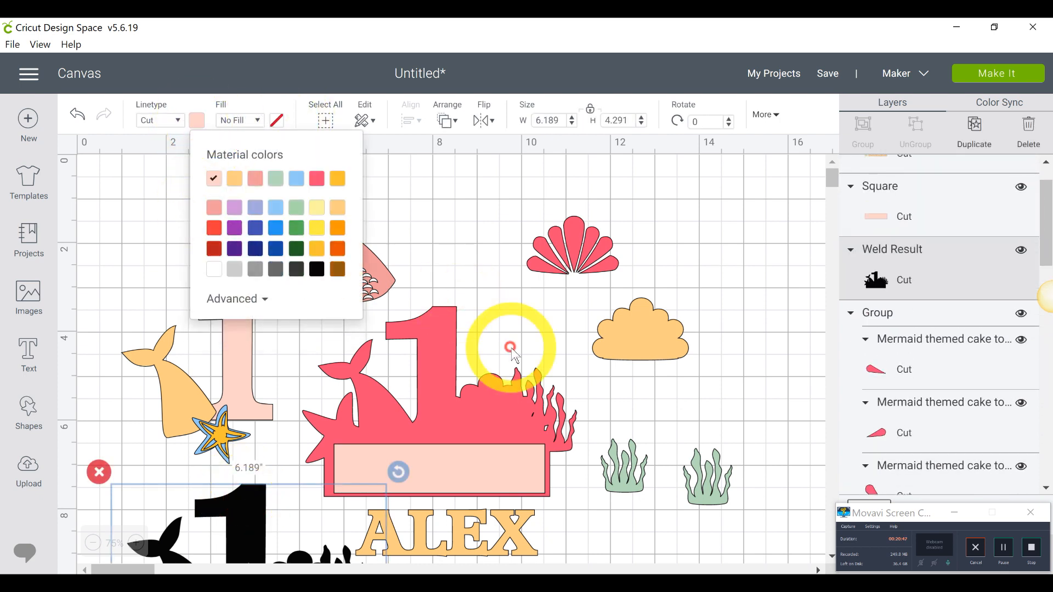
pyautogui.click(463, 250)
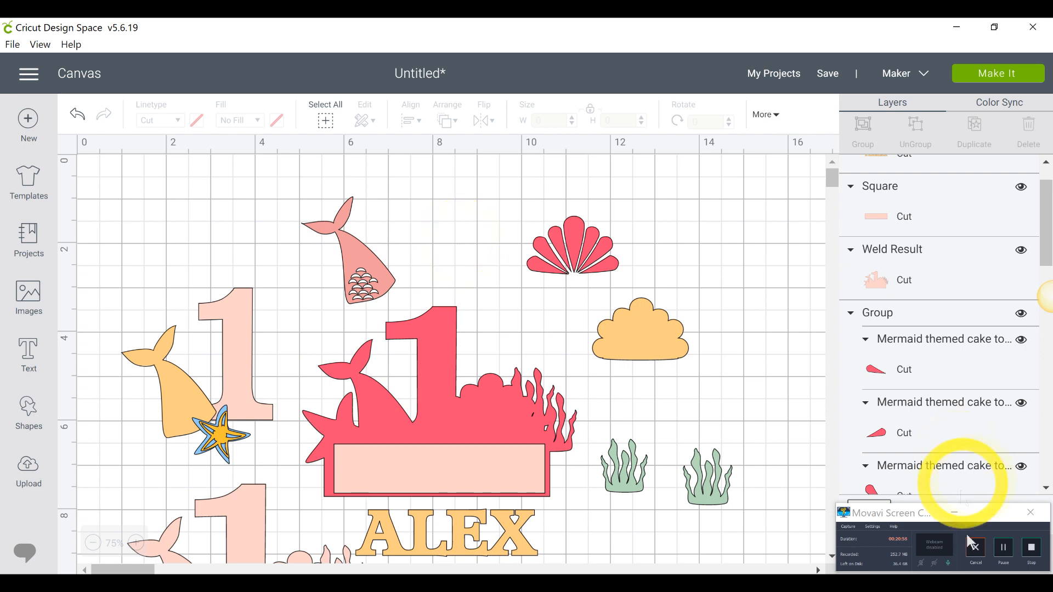
pyautogui.click(999, 555)
pyautogui.click(993, 549)
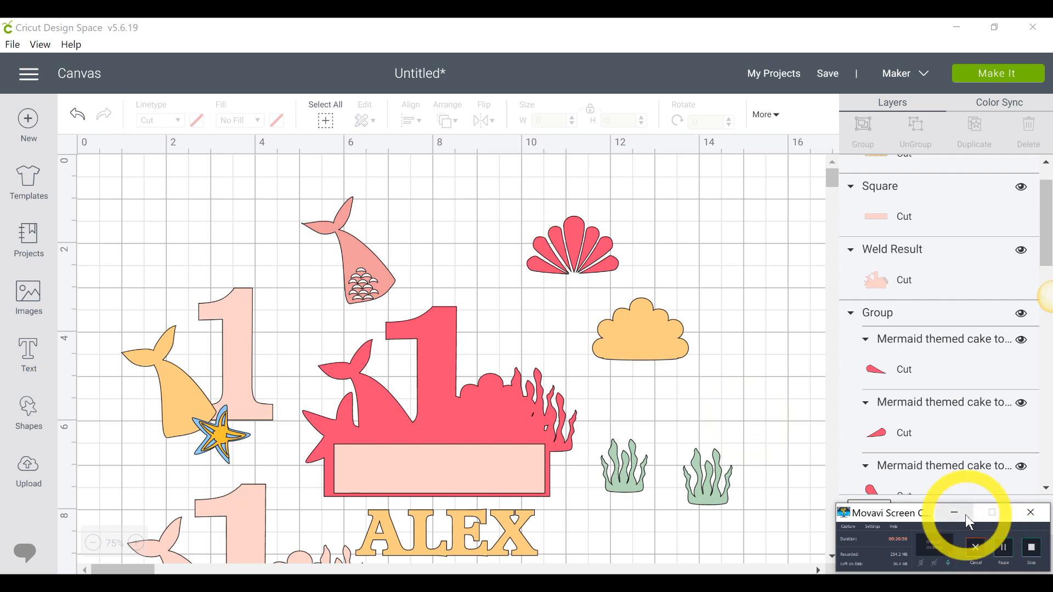
pyautogui.scroll(-3, 733, 387)
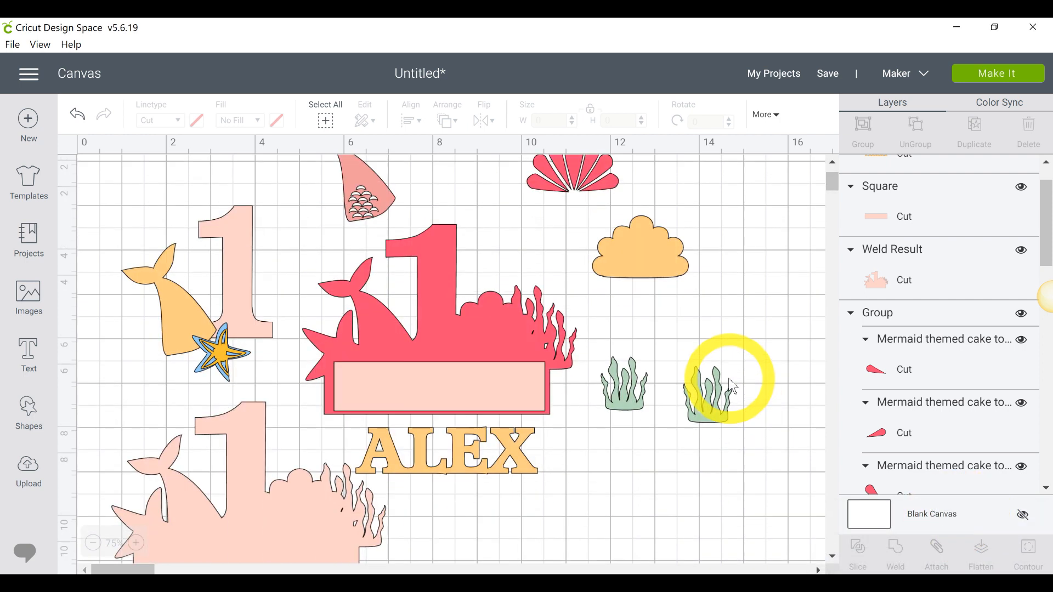
pyautogui.scroll(3, 685, 356)
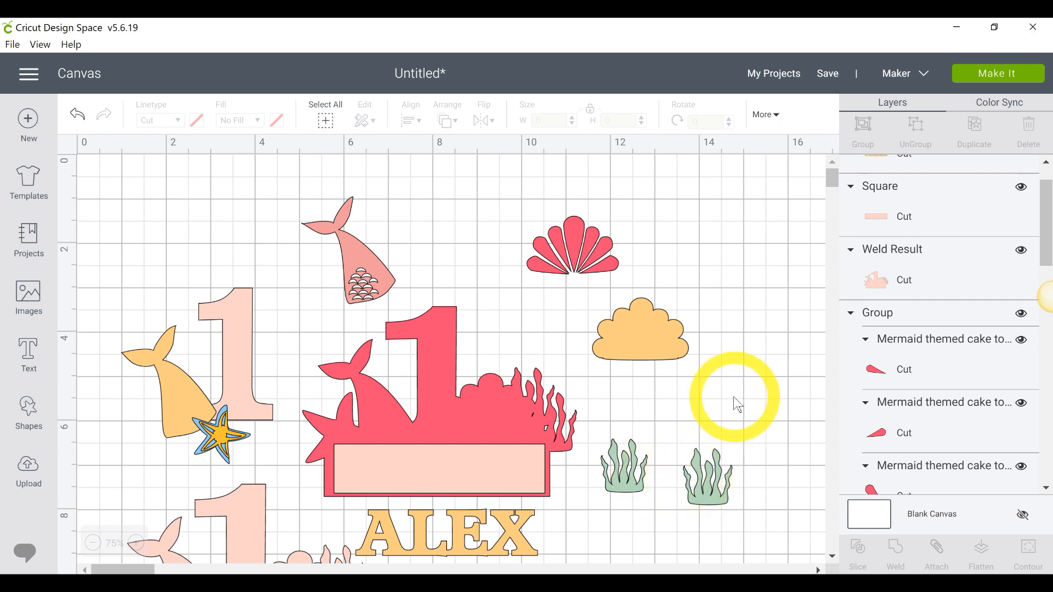
pyautogui.scroll(-3, 738, 405)
pyautogui.scroll(3, 738, 405)
pyautogui.scroll(-3, 739, 405)
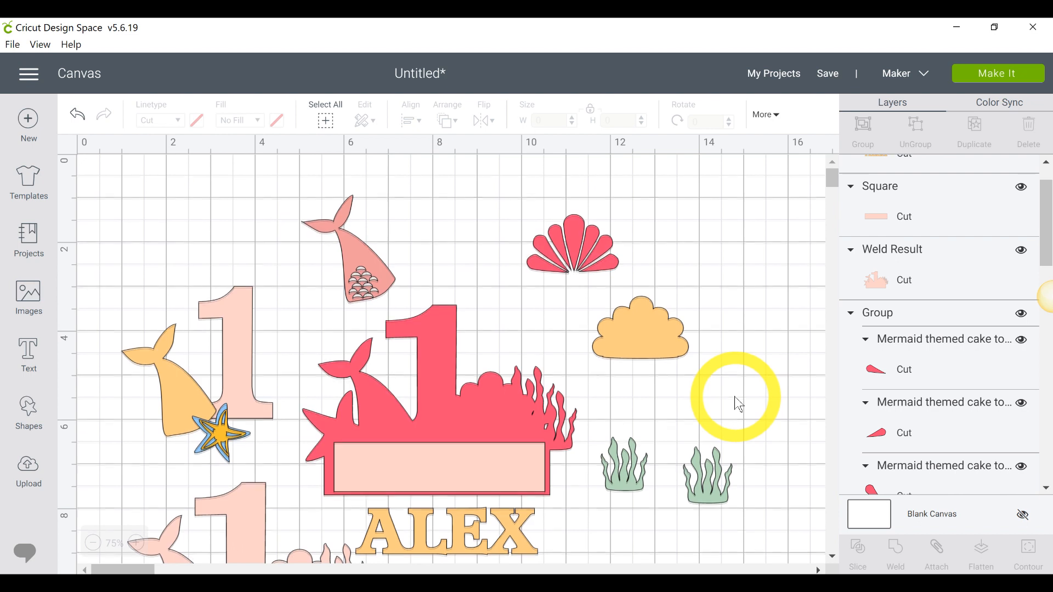
pyautogui.scroll(3, 739, 405)
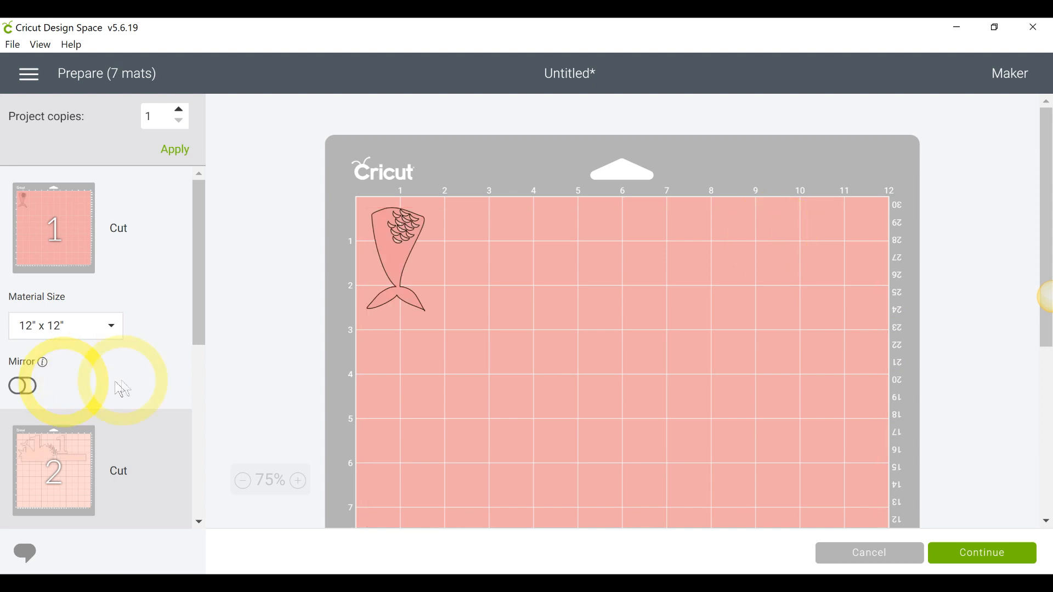
# Review the pieces laid out on the second cutting mat in the Prepare preview
pyautogui.scroll(-2, 118, 387)
pyautogui.click(36, 396)
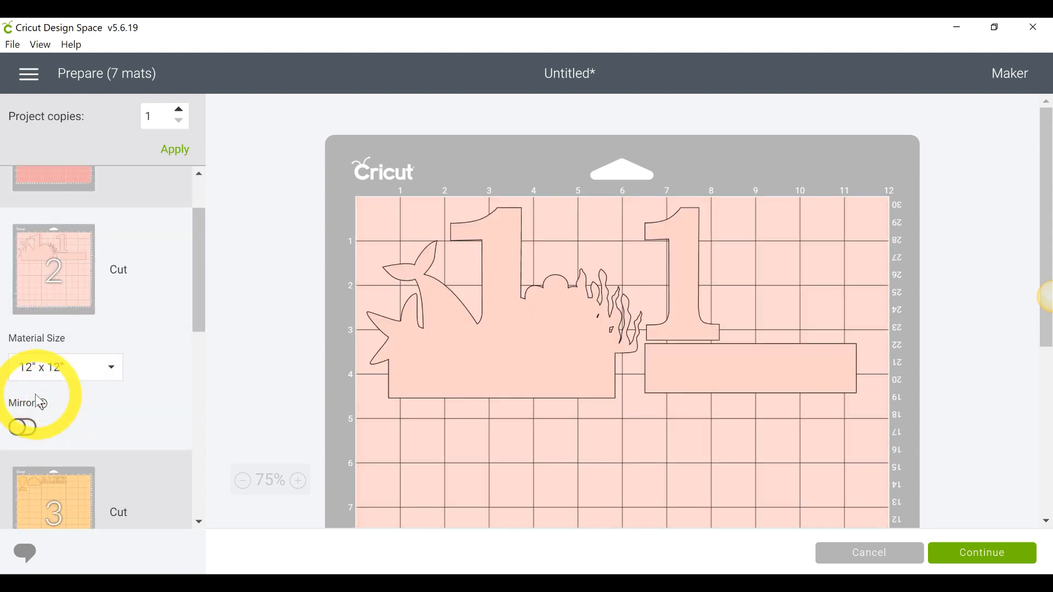
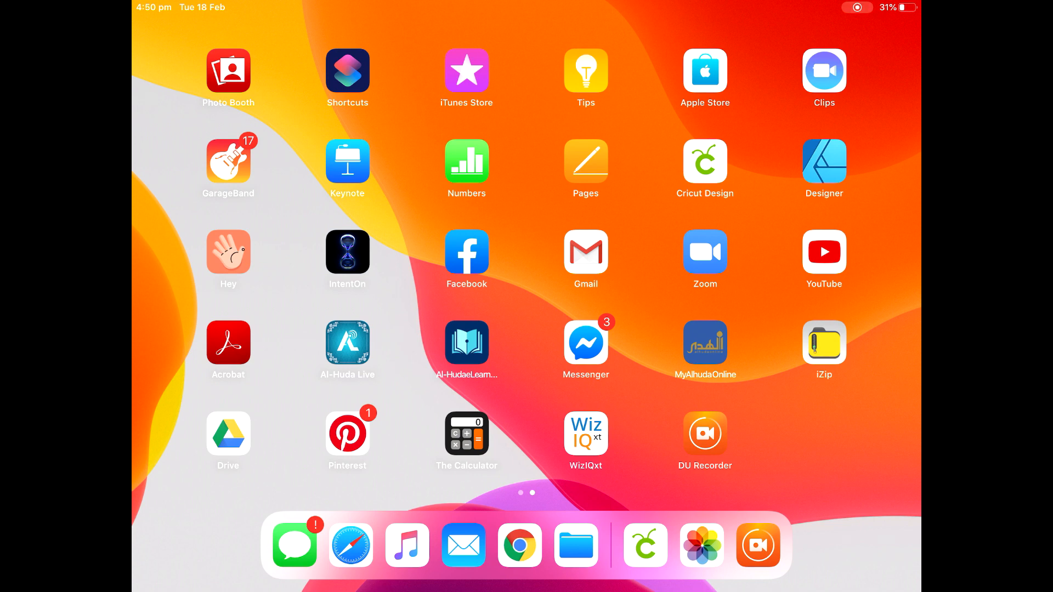
# Switch to Google Drive on the iPad and open Planner sticker templates by Cricut Maker Crafts.zip from the FREEBIES FOR THE VIPs folder
pyautogui.click(228, 434)
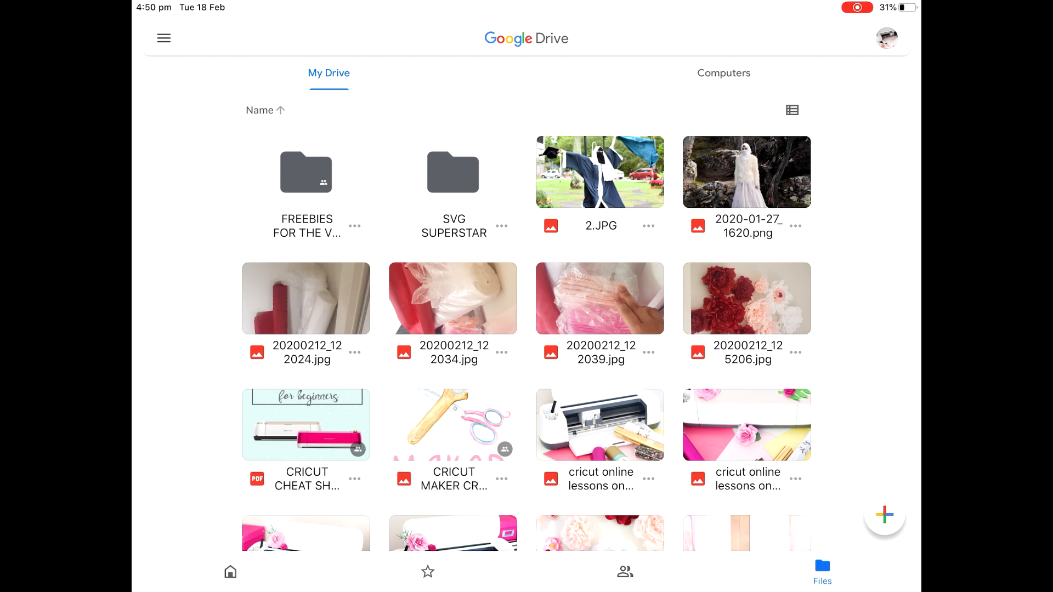
pyautogui.scroll(-3, 527, 318)
pyautogui.scroll(-5, 526, 318)
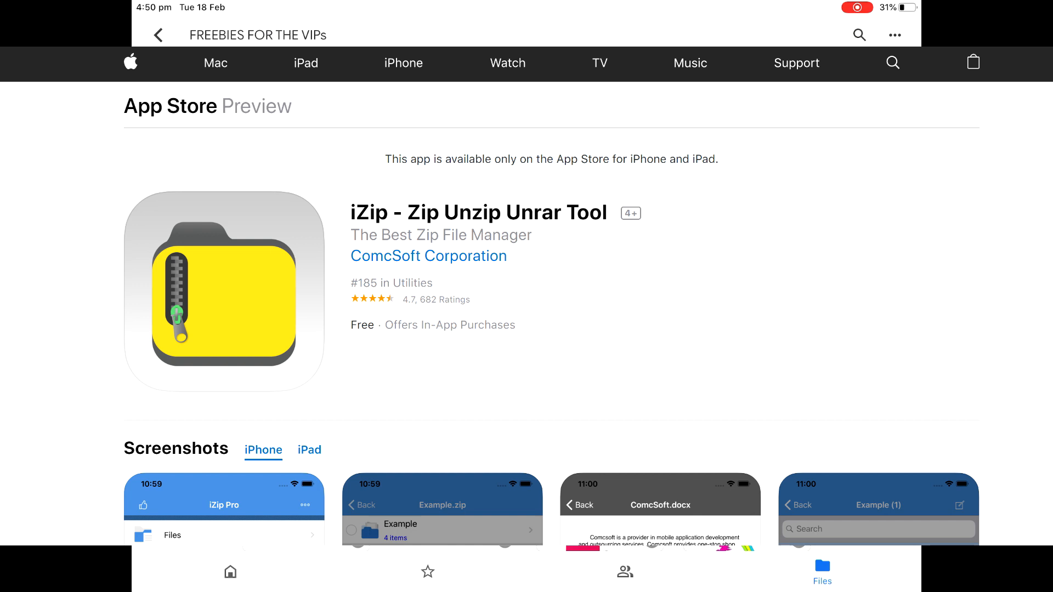
pyautogui.scroll(-2, 527, 318)
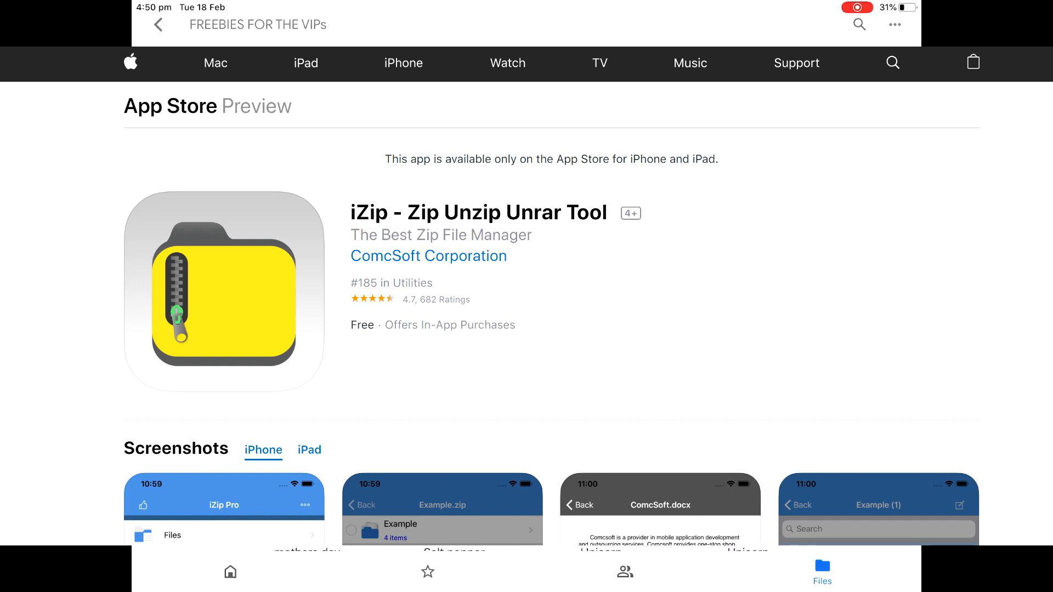
pyautogui.scroll(1, 526, 318)
pyautogui.scroll(-1, 526, 318)
pyautogui.scroll(-3, 526, 318)
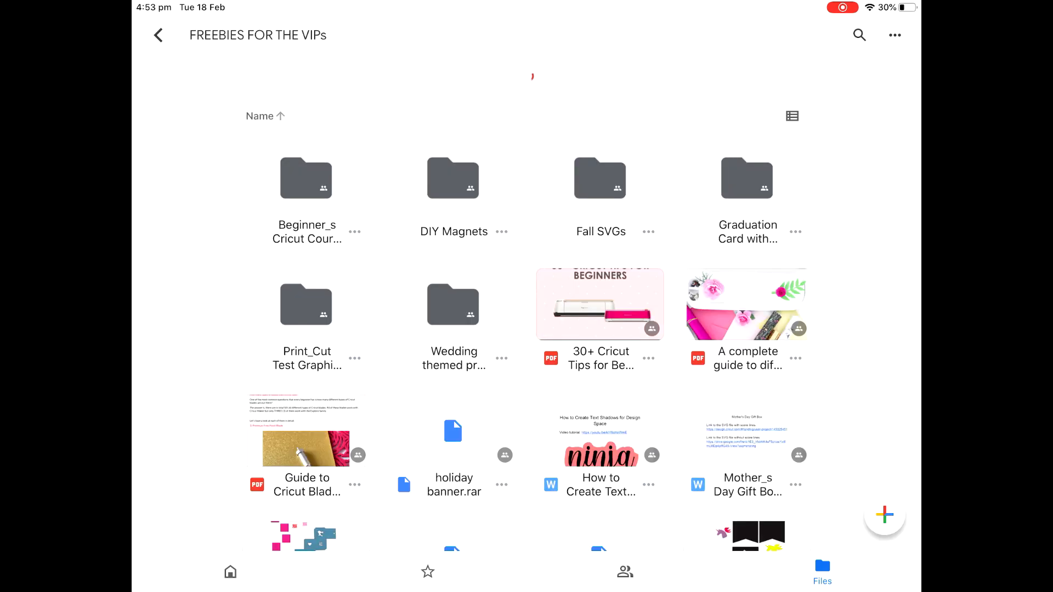
pyautogui.scroll(-3, 526, 296)
pyautogui.scroll(5, 527, 296)
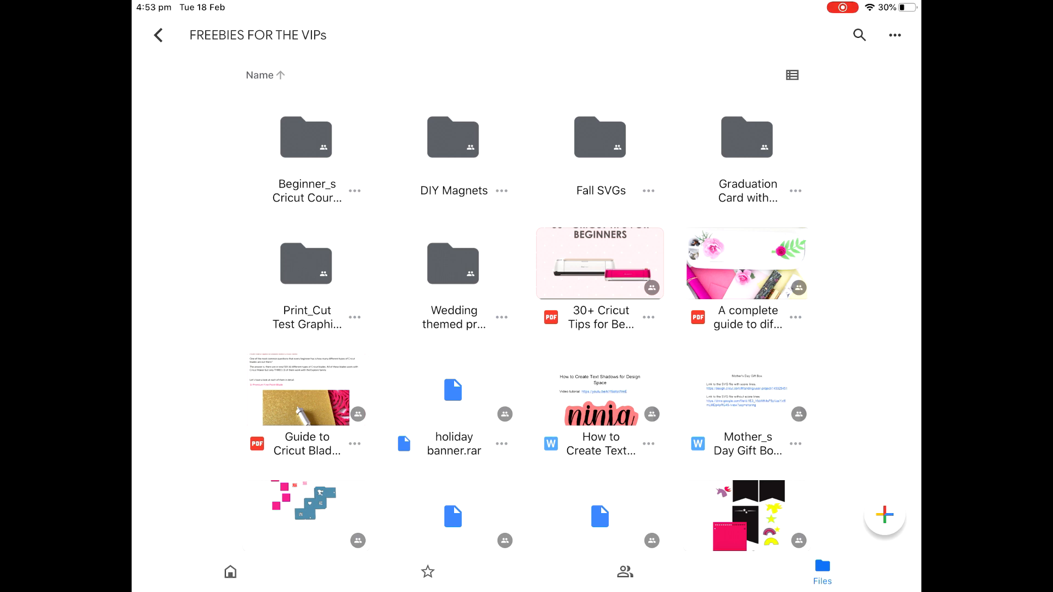
pyautogui.scroll(-4, 526, 296)
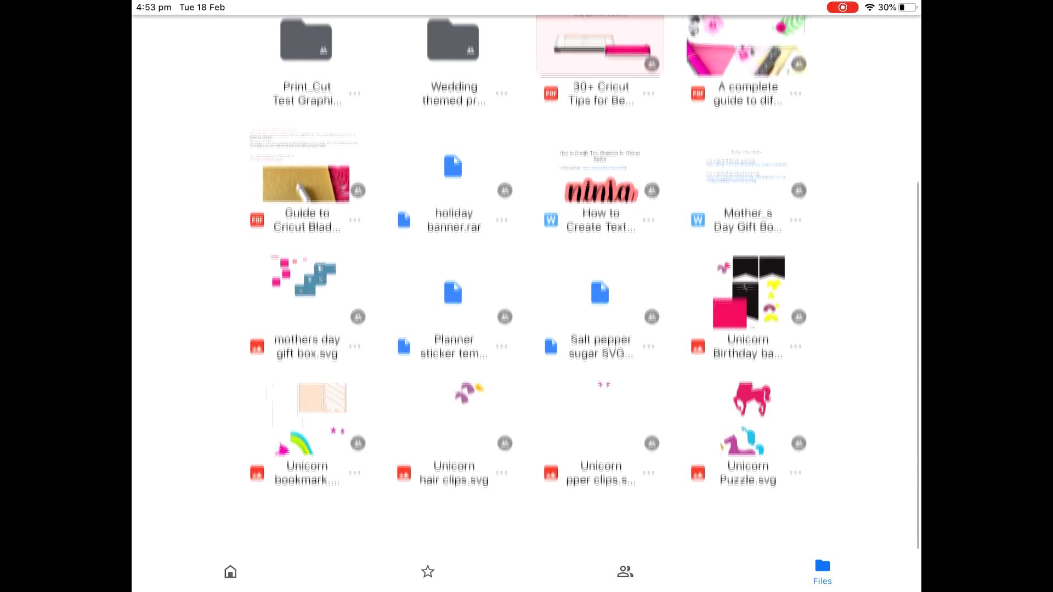
pyautogui.click(453, 329)
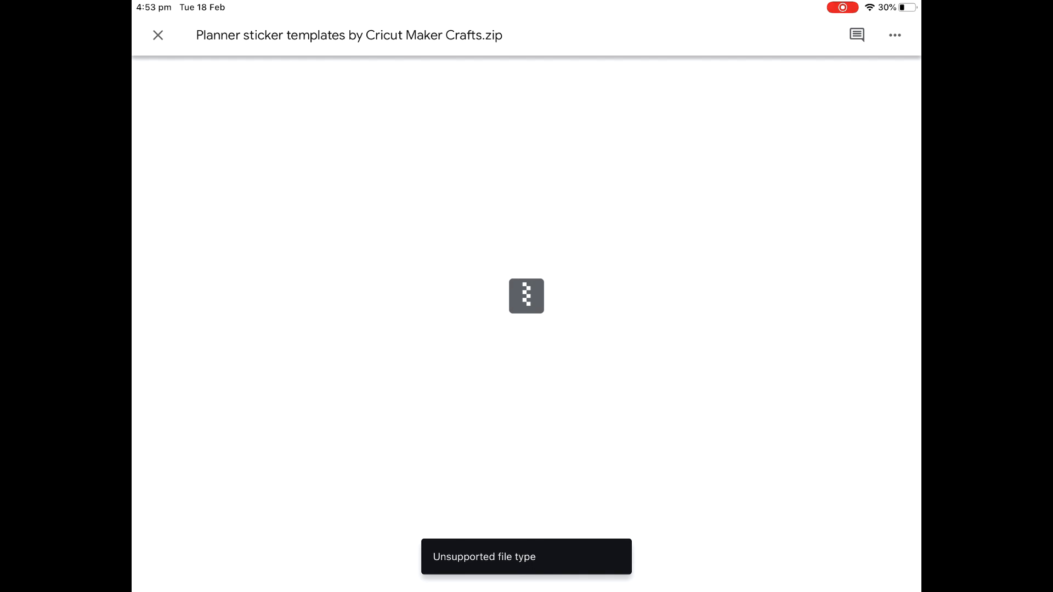
# Copy the planner sticker templates zip file from Google Drive to iZip
pyautogui.click(894, 35)
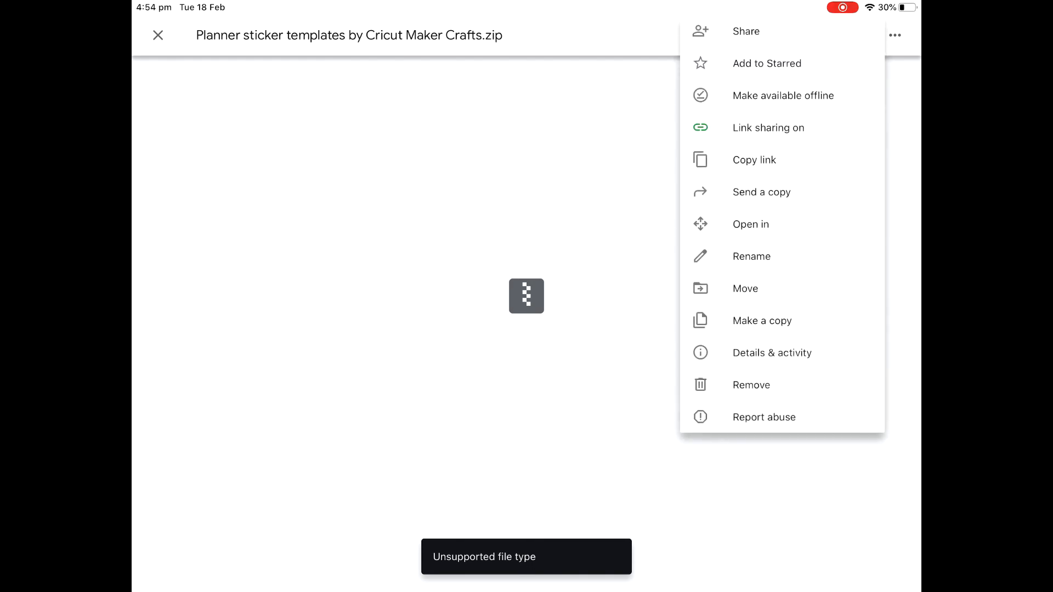
pyautogui.click(750, 224)
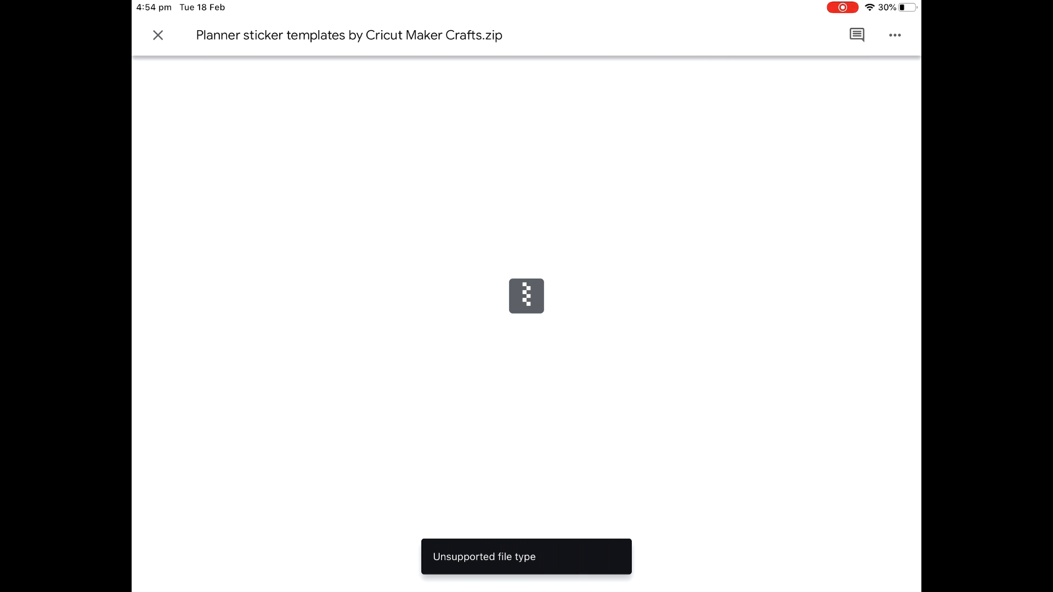
pyautogui.click(895, 35)
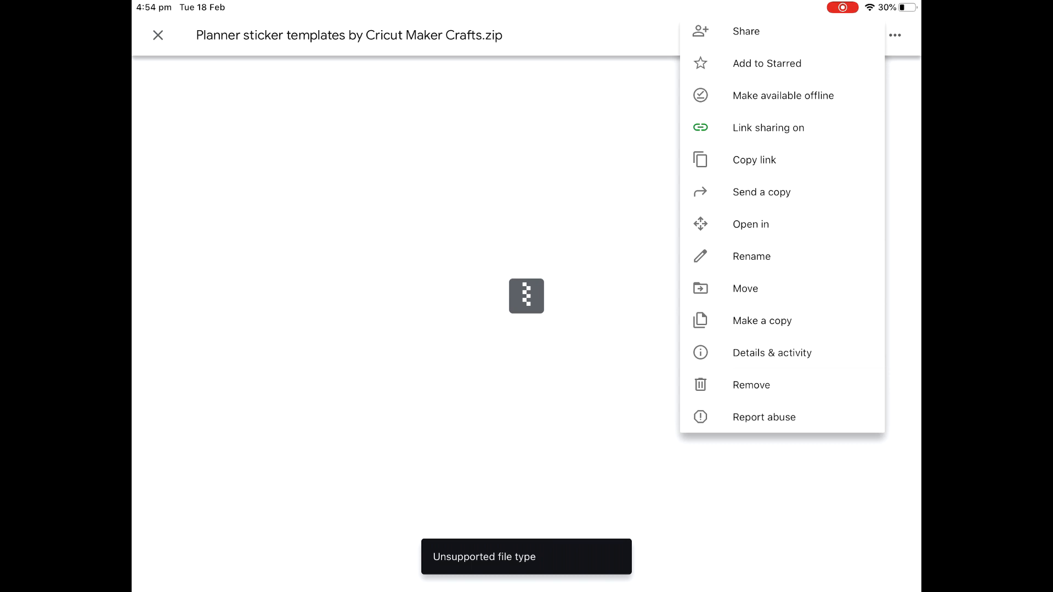
pyautogui.click(750, 223)
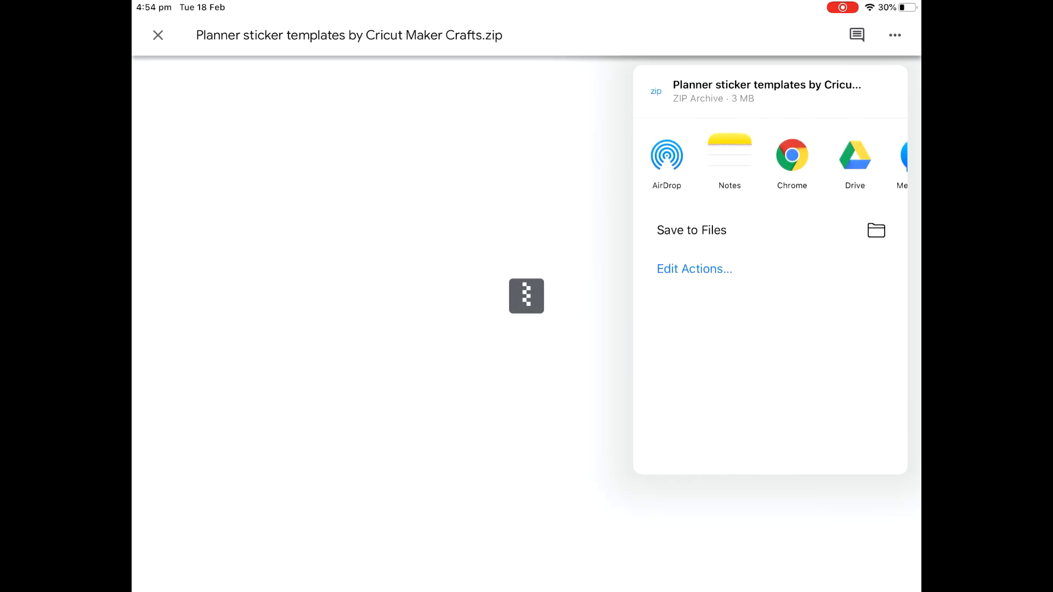
pyautogui.moveTo(855, 156); pyautogui.dragTo(669, 158)
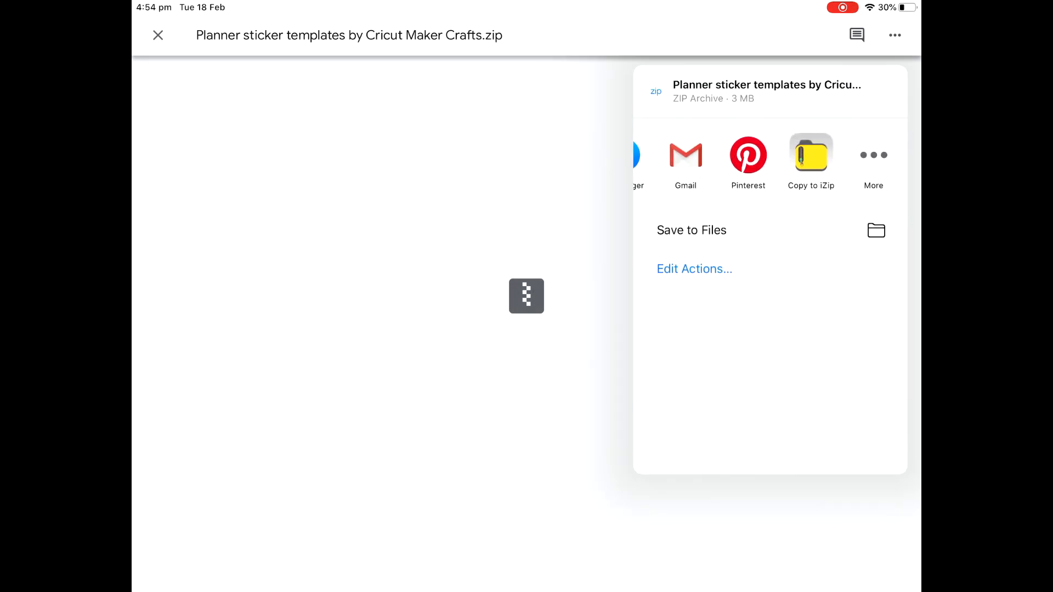
pyautogui.click(809, 155)
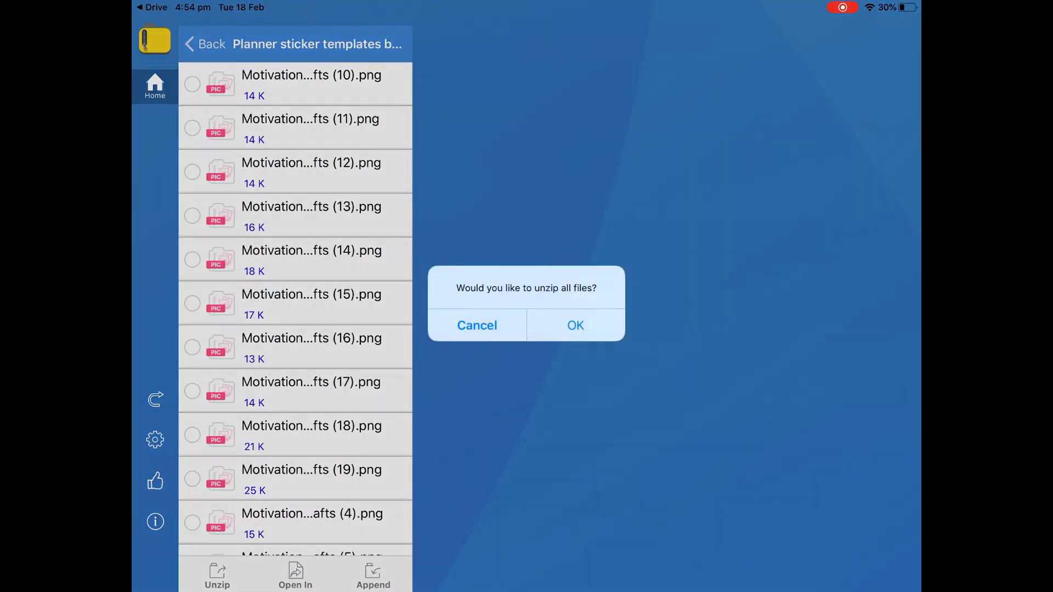
# Unzip all files of the planner sticker archive, decline the app rating, and look through the extracted PNG and SVG files
pyautogui.click(576, 325)
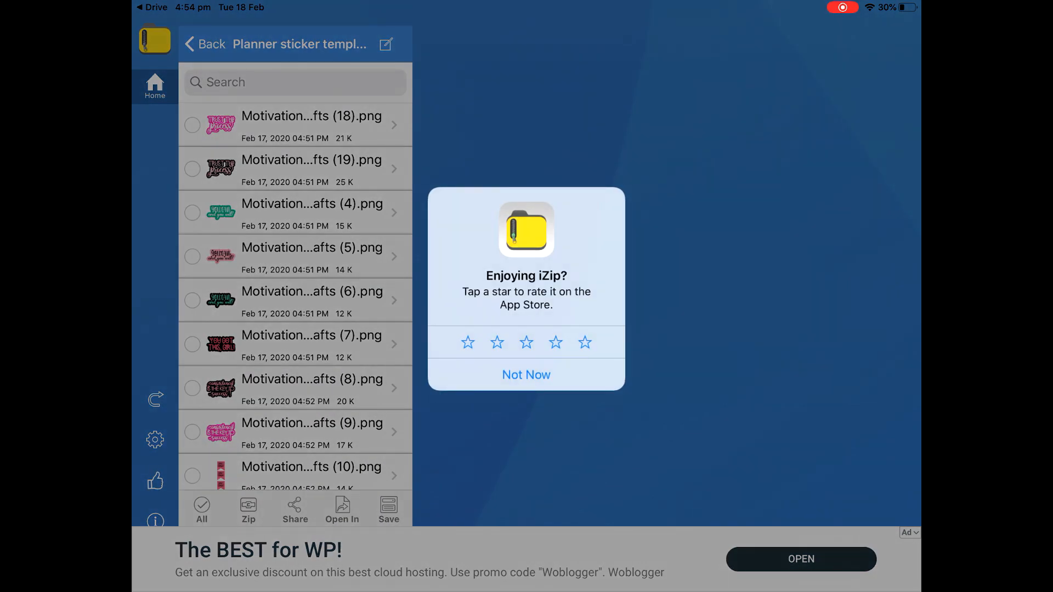
pyautogui.click(526, 375)
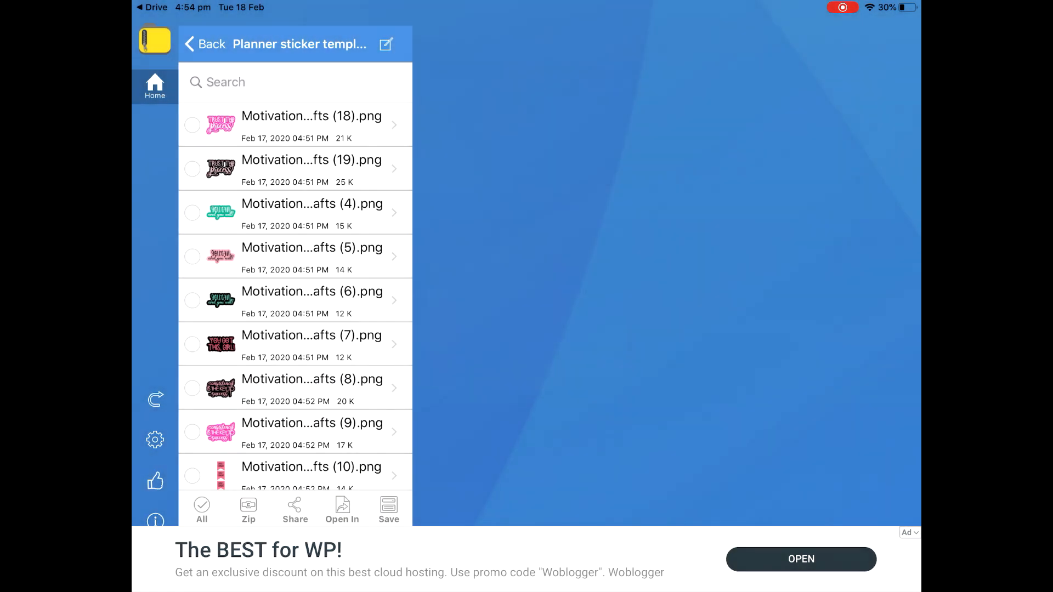
pyautogui.scroll(-10, 295, 274)
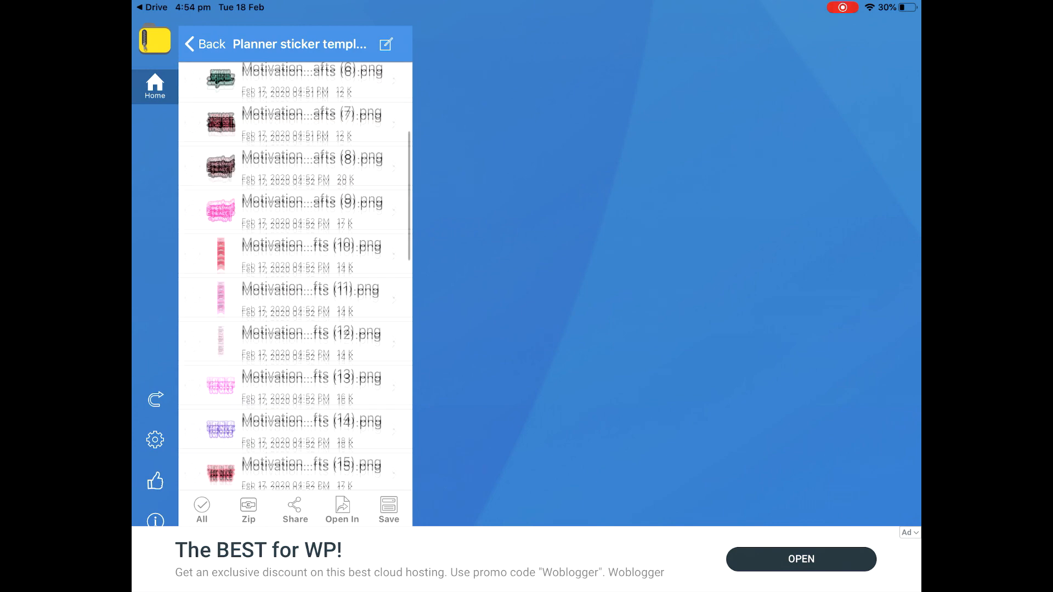
pyautogui.scroll(-5, 295, 275)
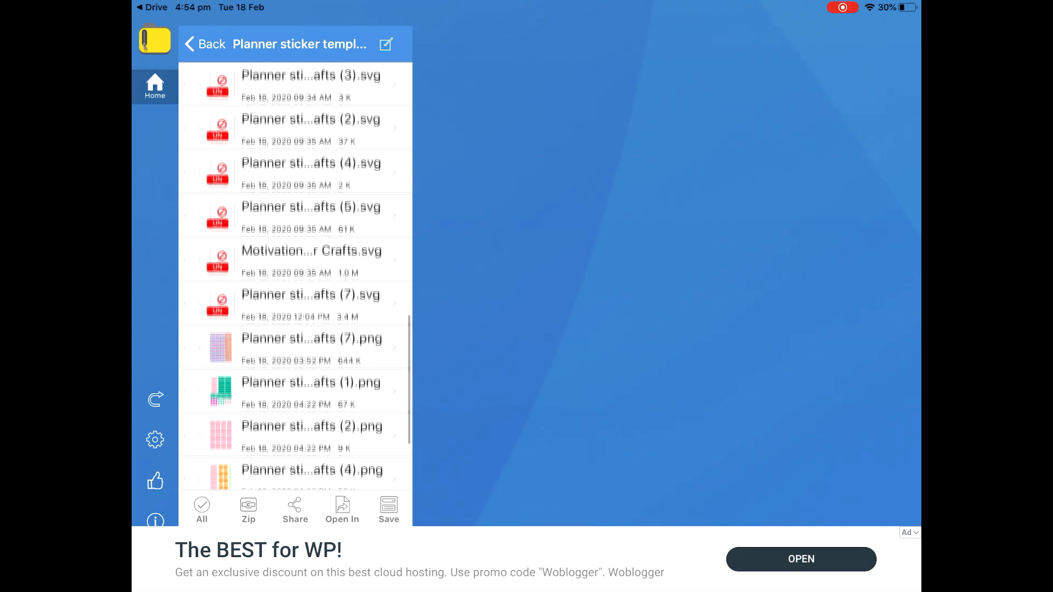
pyautogui.scroll(-1, 295, 274)
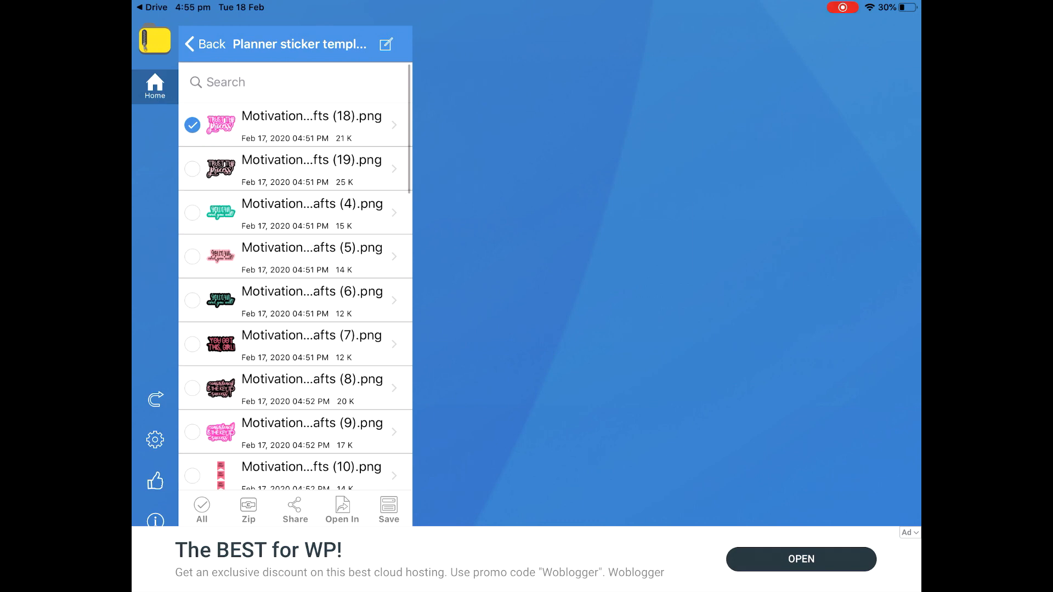
# Select all the extracted planner sticker files and save the images to the photo album
pyautogui.click(202, 510)
pyautogui.click(388, 508)
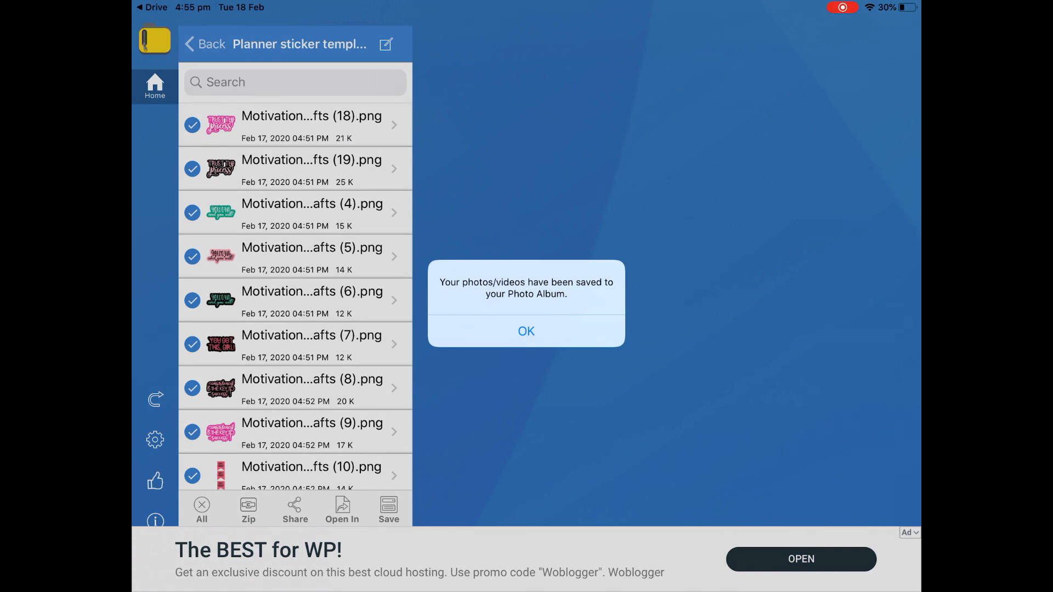
pyautogui.click(526, 331)
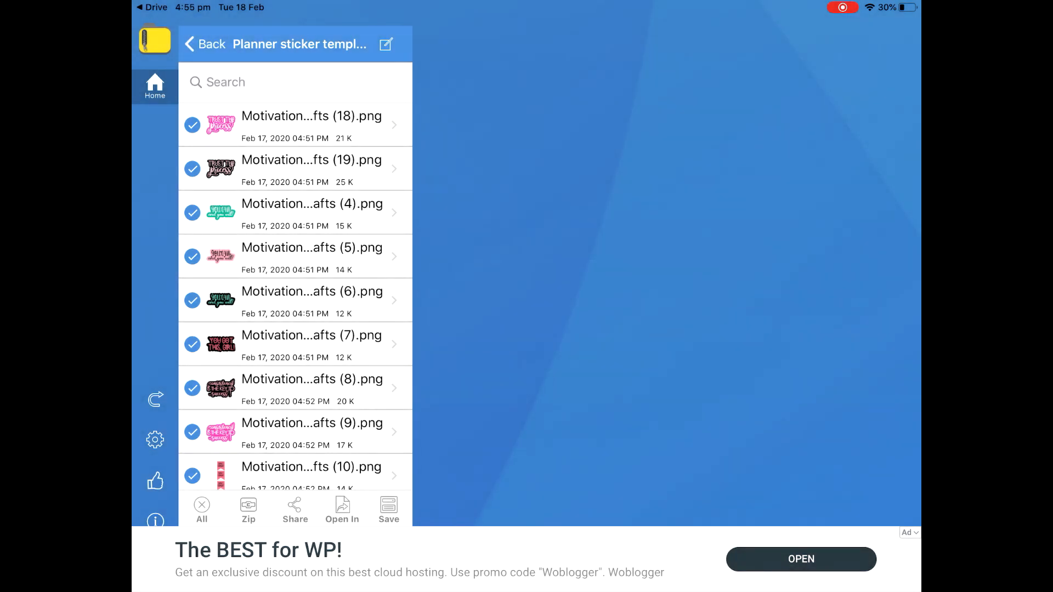
# Switch to Cricut Design Space and browse the upload files to the Planner sticker templates by Cricut Maker Crafts folder inside iZip
pyautogui.press('super+h')
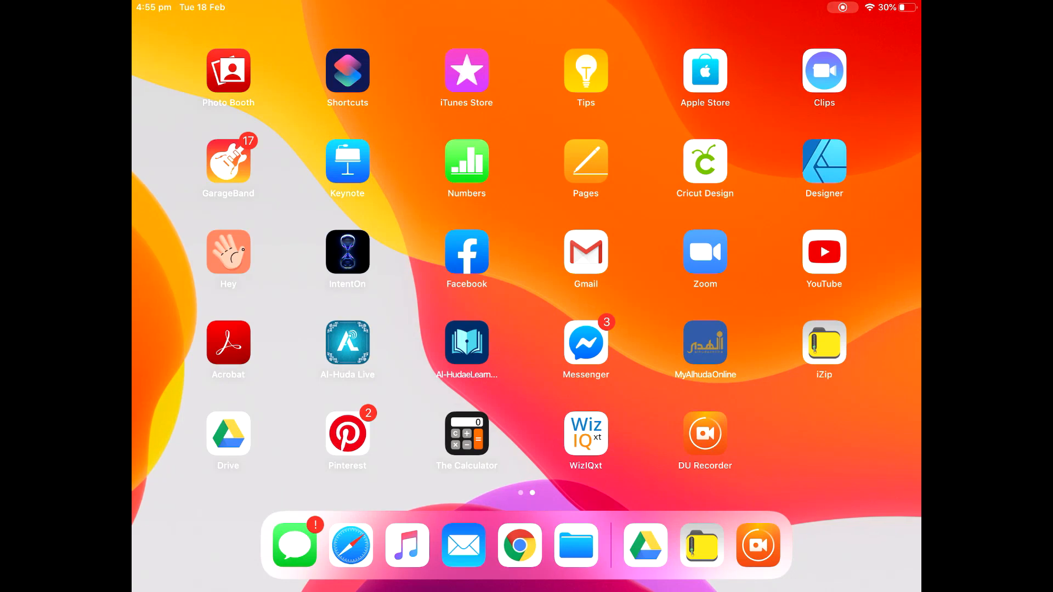
pyautogui.click(703, 162)
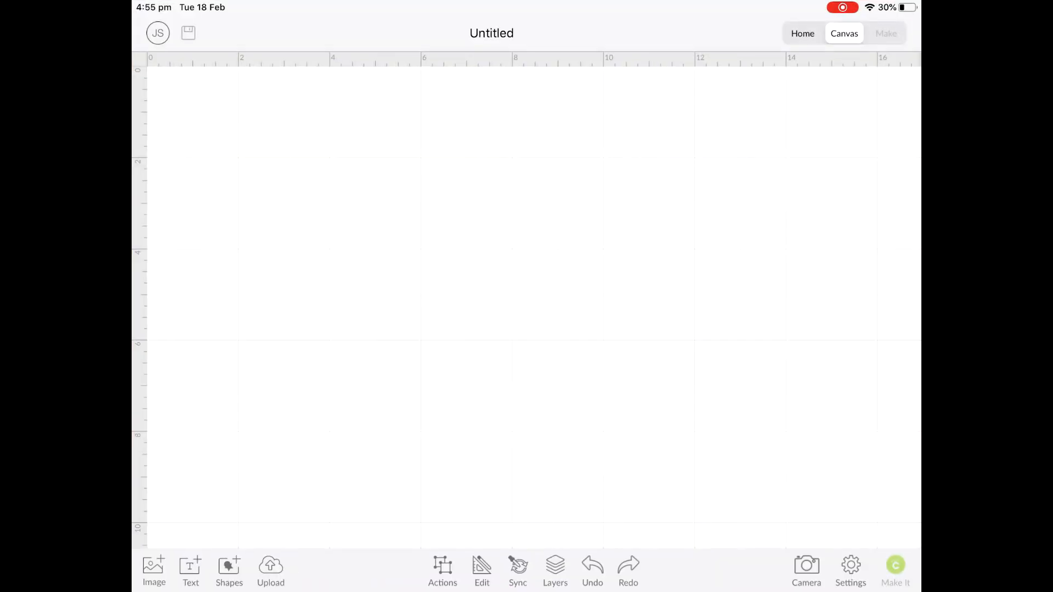
pyautogui.click(271, 571)
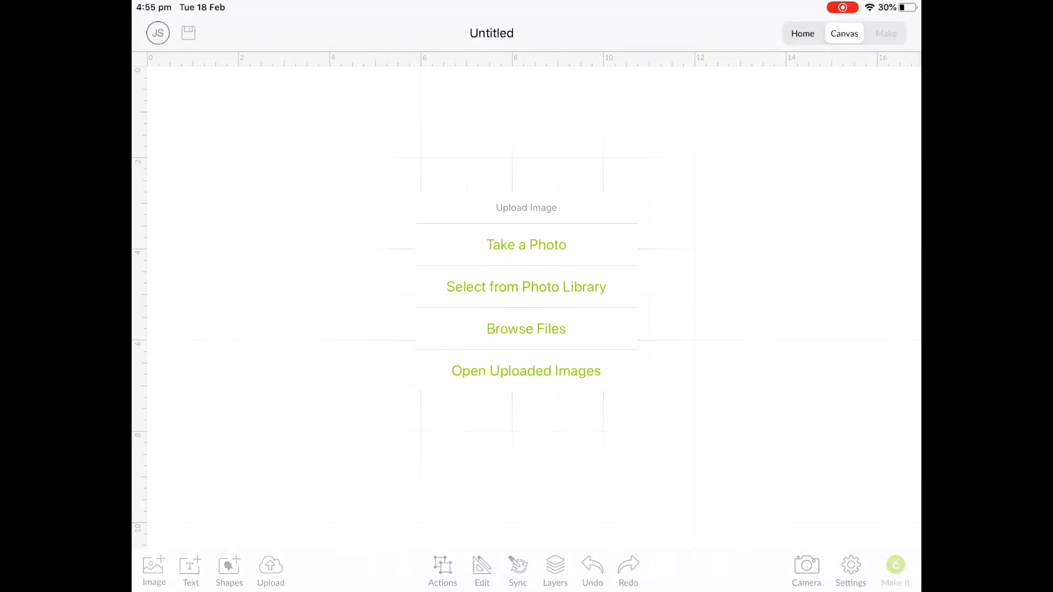
pyautogui.click(526, 329)
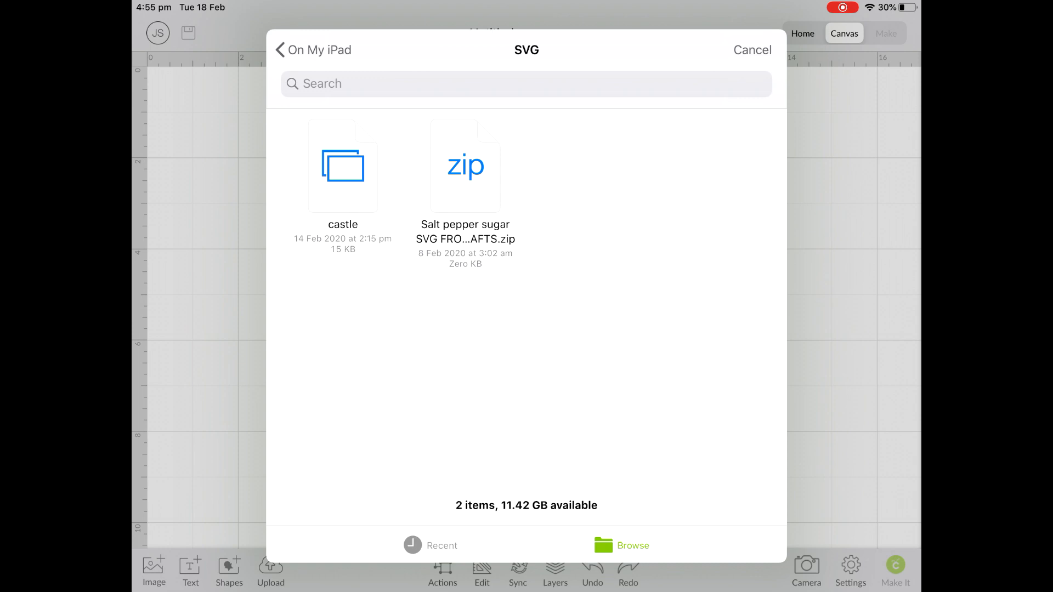
pyautogui.click(316, 50)
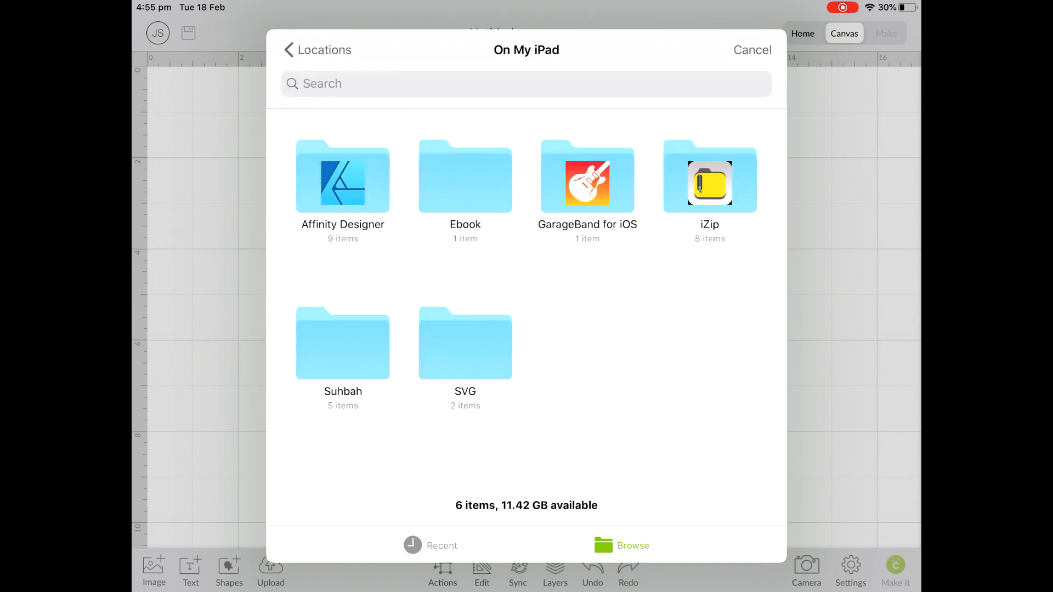
pyautogui.click(710, 181)
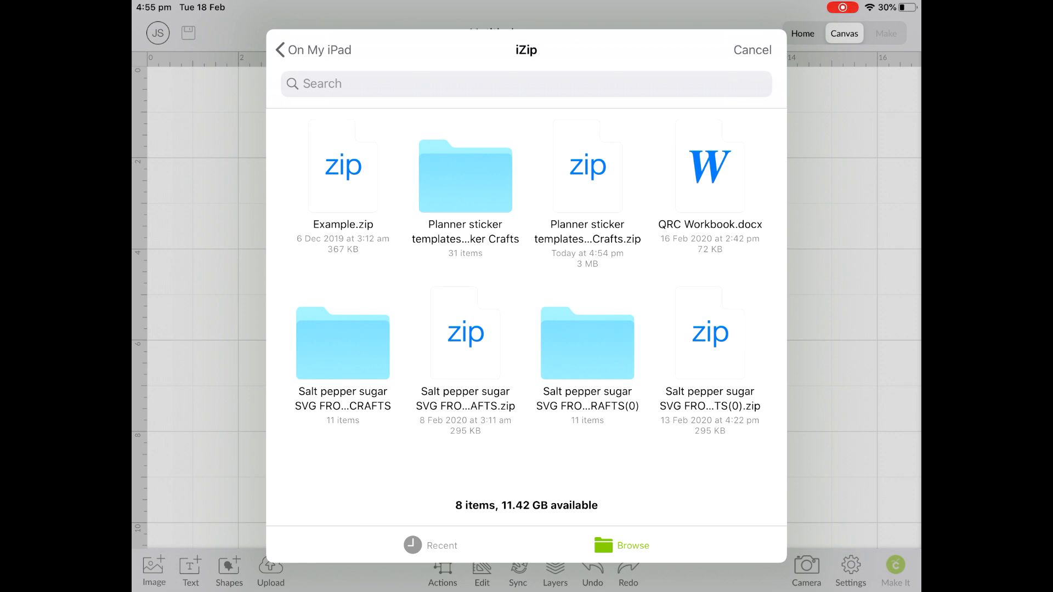
pyautogui.click(465, 176)
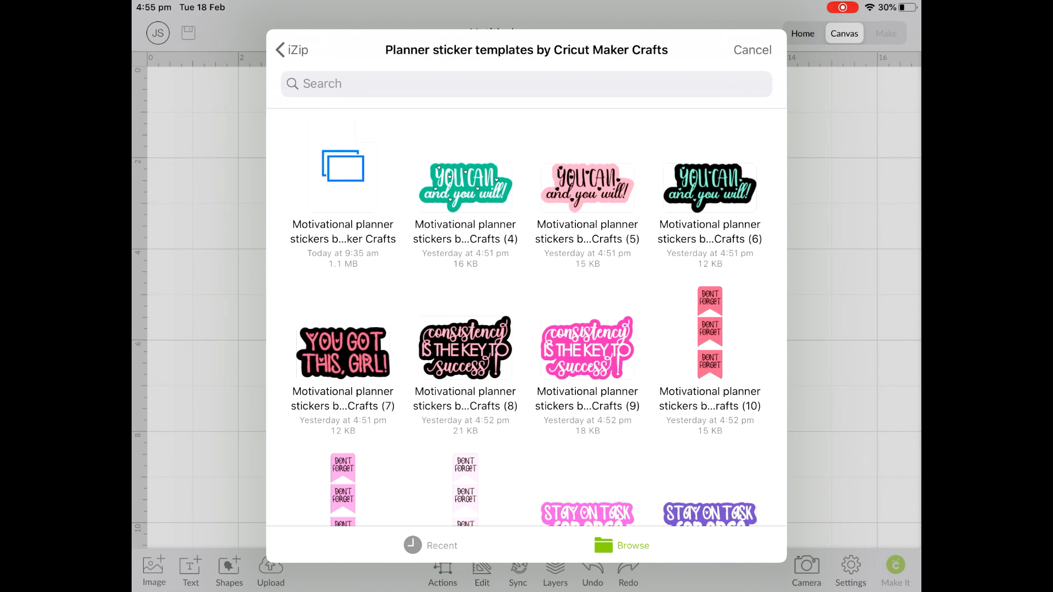
# Choose the planner sticker template with hearts, arrows, flags, banners and circles as the image to upload
pyautogui.scroll(-5, 526, 317)
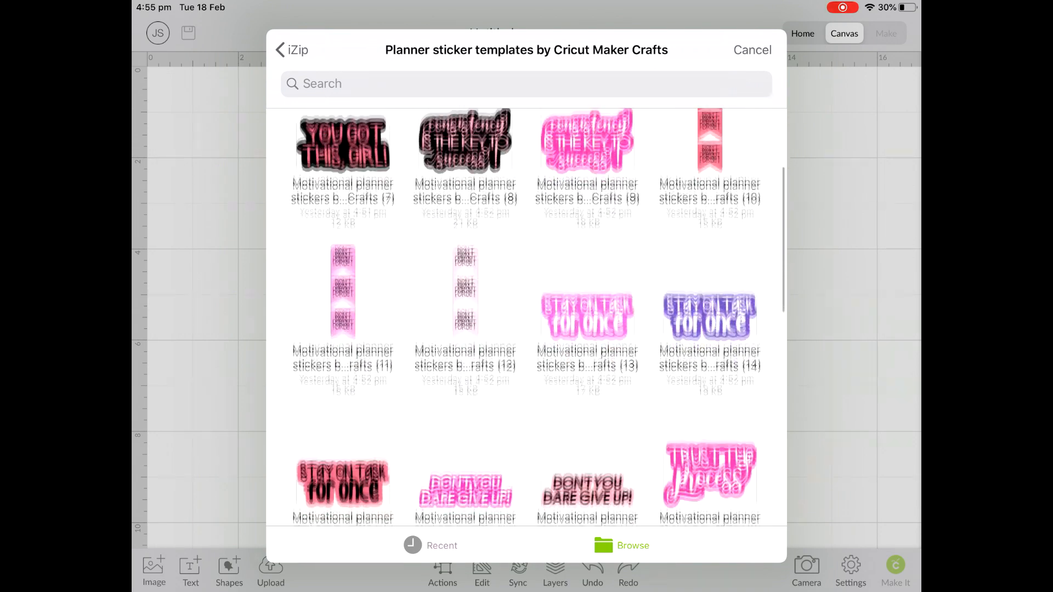
pyautogui.scroll(-6, 527, 317)
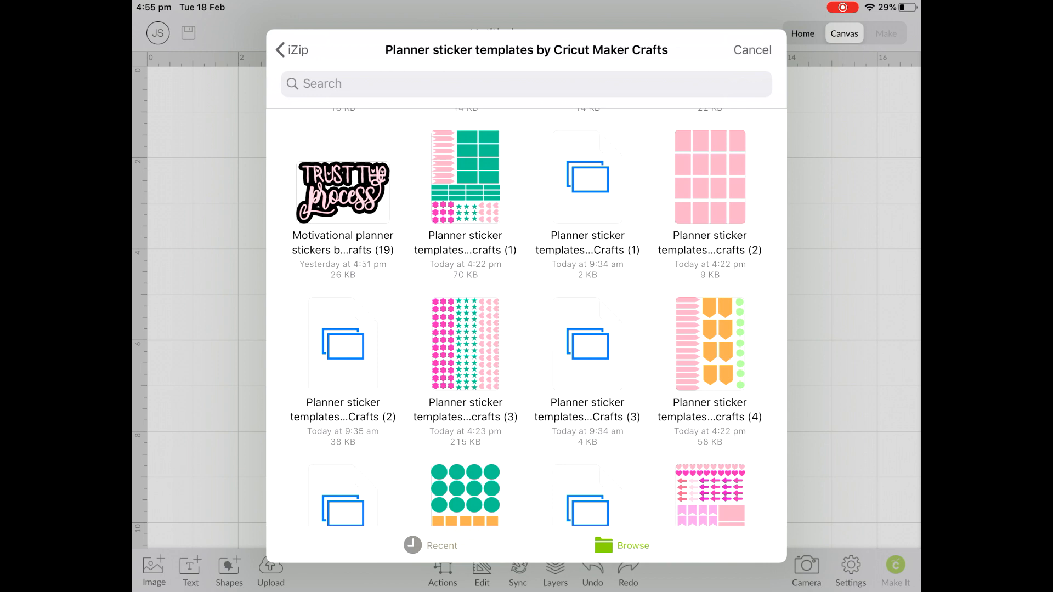
pyautogui.scroll(-3, 527, 317)
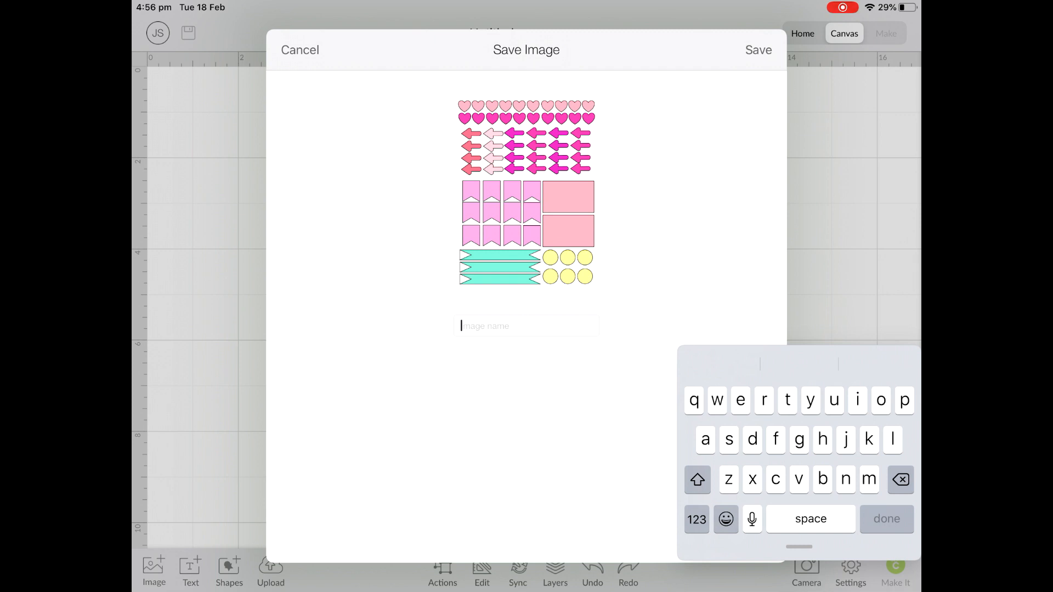
pyautogui.write('page')
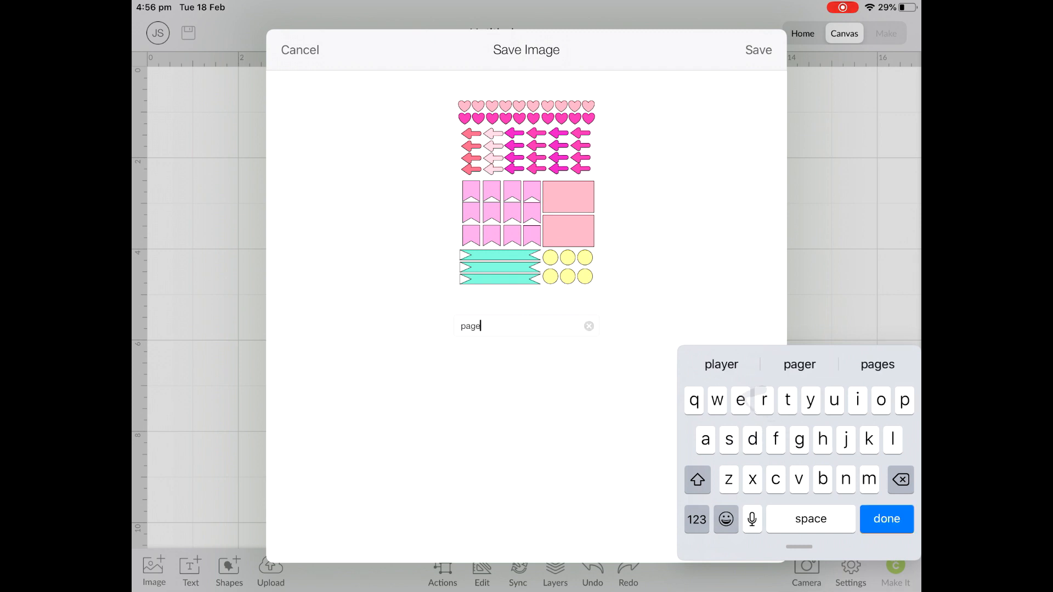
pyautogui.press('BackSpace')
pyautogui.press('BackSpace')
pyautogui.press('BackSpace')
pyautogui.press('BackSpace')
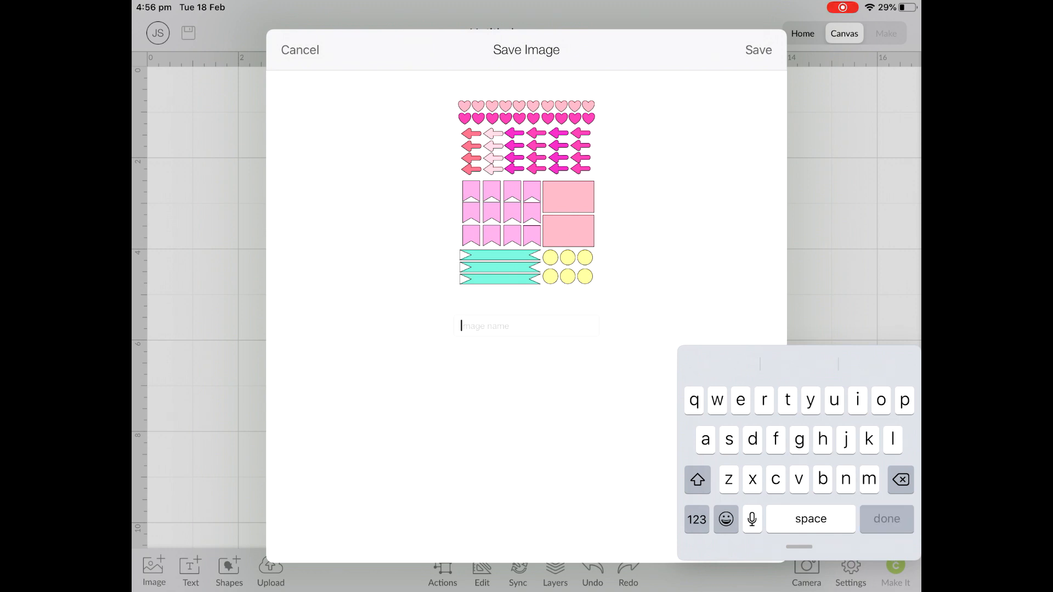
# Name the uploaded template image planner stickers and save it
pyautogui.moveTo(699, 439); pyautogui.dragTo(744, 389)
pyautogui.click(722, 365)
pyautogui.write('stickers')
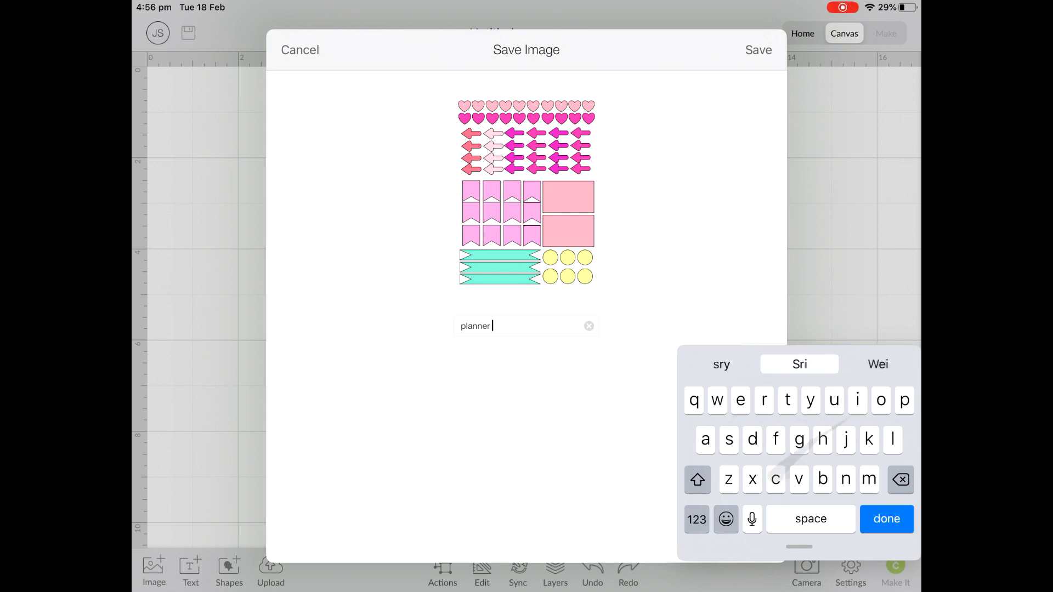
pyautogui.click(758, 49)
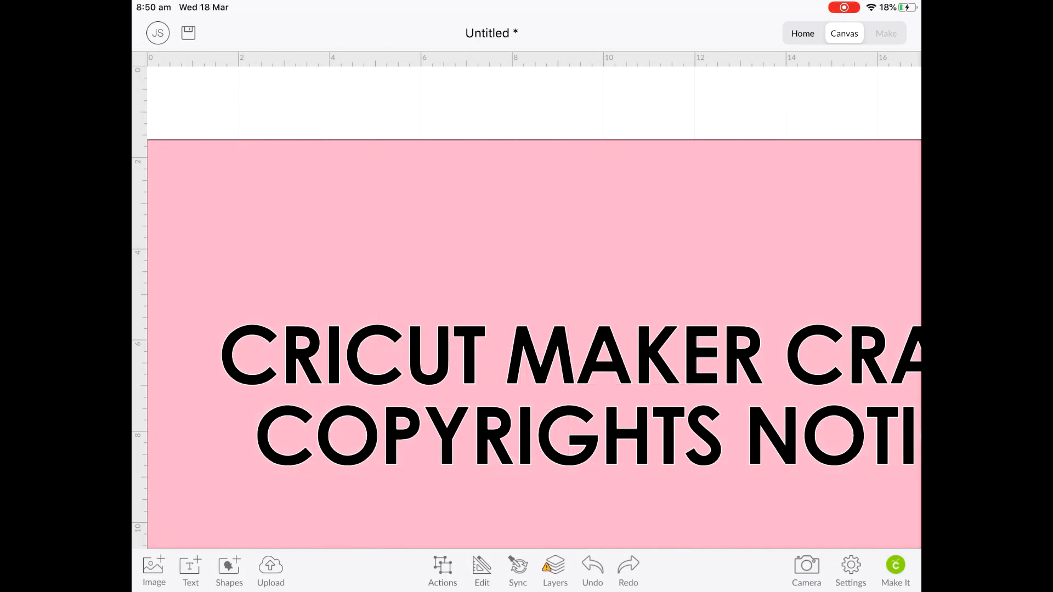
# Select the whole oversized mermaid design and move it away from the canvas origin into open space
pyautogui.scroll(-8, 534, 307)
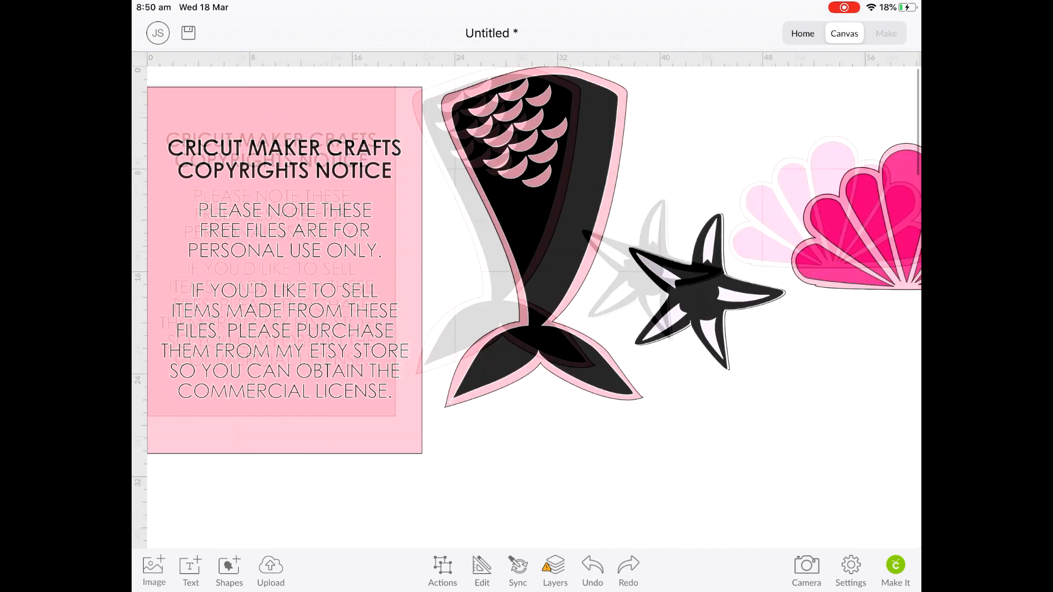
pyautogui.scroll(-5, 533, 307)
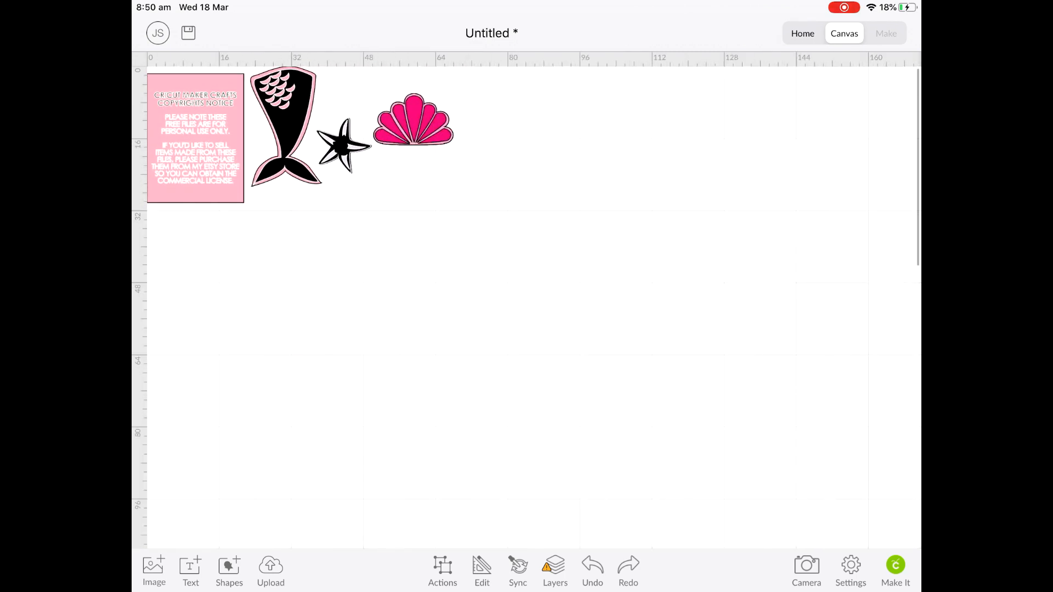
pyautogui.scroll(-2, 534, 307)
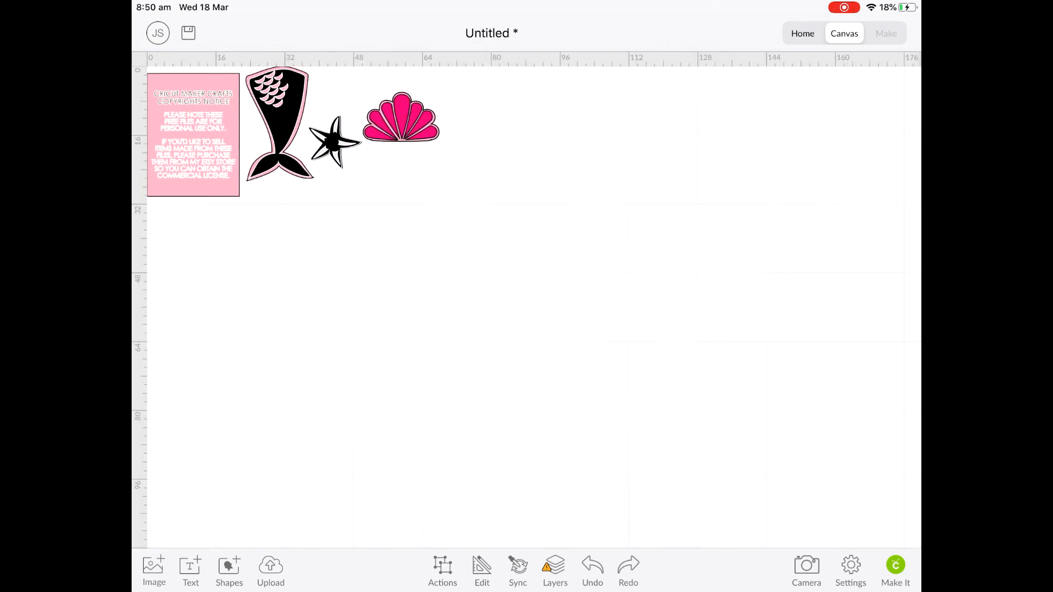
pyautogui.moveTo(640, 273); pyautogui.dragTo(142, 63)
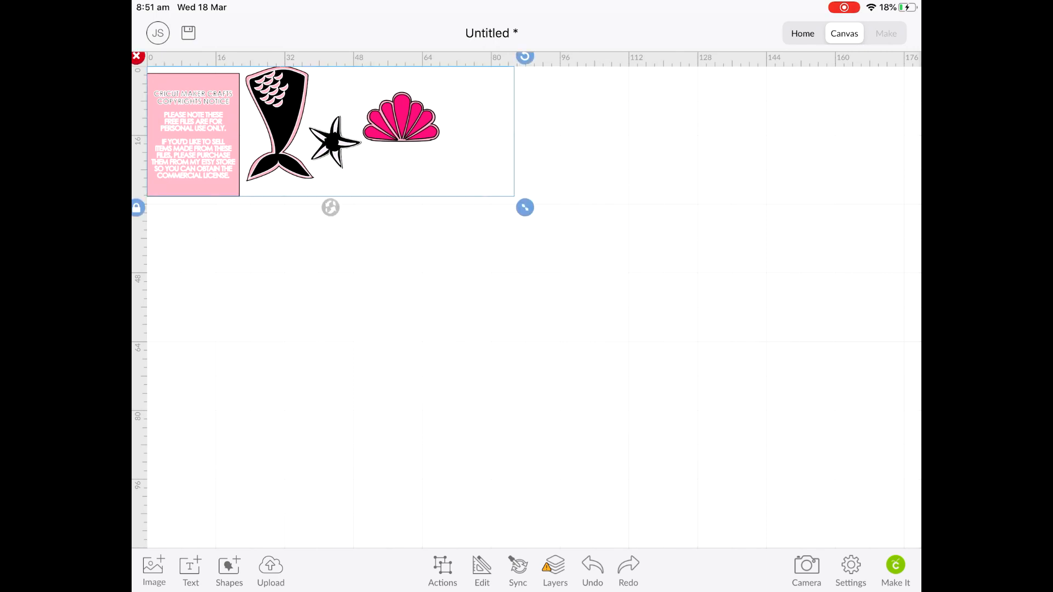
pyautogui.moveTo(329, 132); pyautogui.dragTo(390, 204)
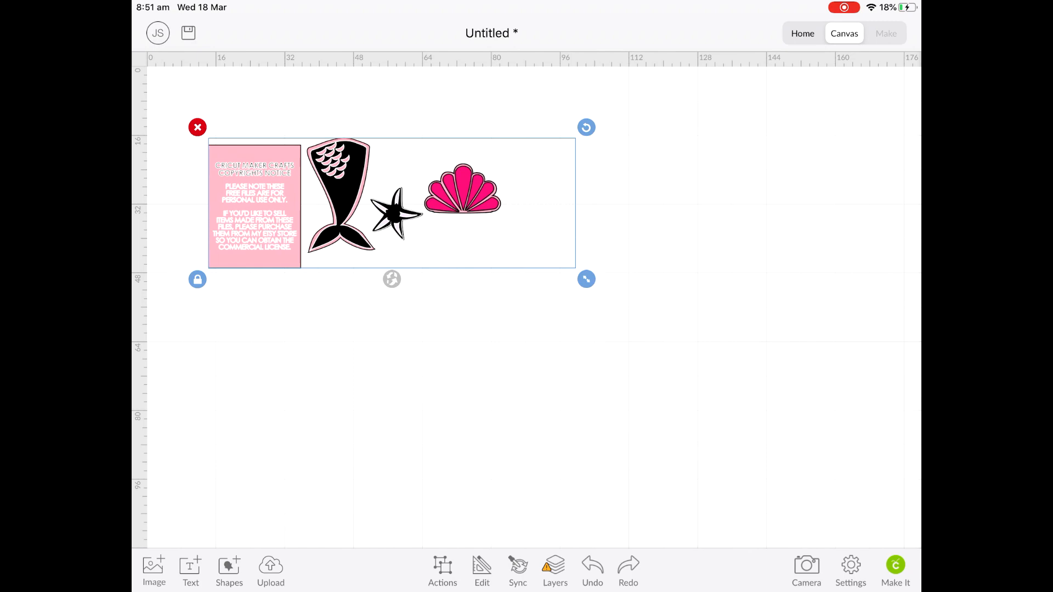
pyautogui.moveTo(340, 203); pyautogui.dragTo(381, 263)
pyautogui.scroll(5, 333, 271)
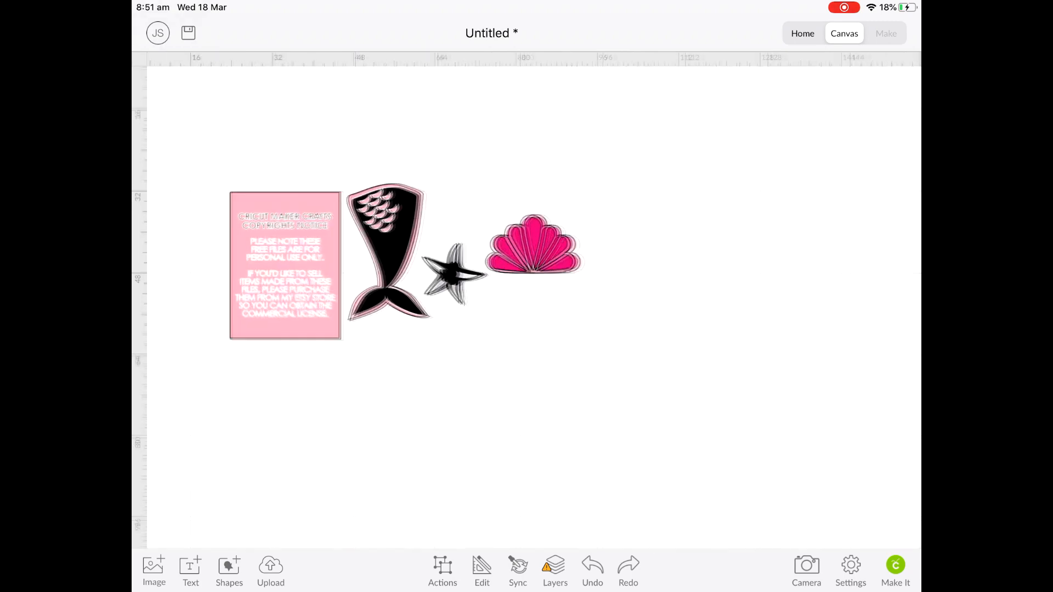
pyautogui.moveTo(417, 247); pyautogui.dragTo(429, 217)
# Ungroup the mermaid design and delete the pink copyright notice panel
pyautogui.click(555, 570)
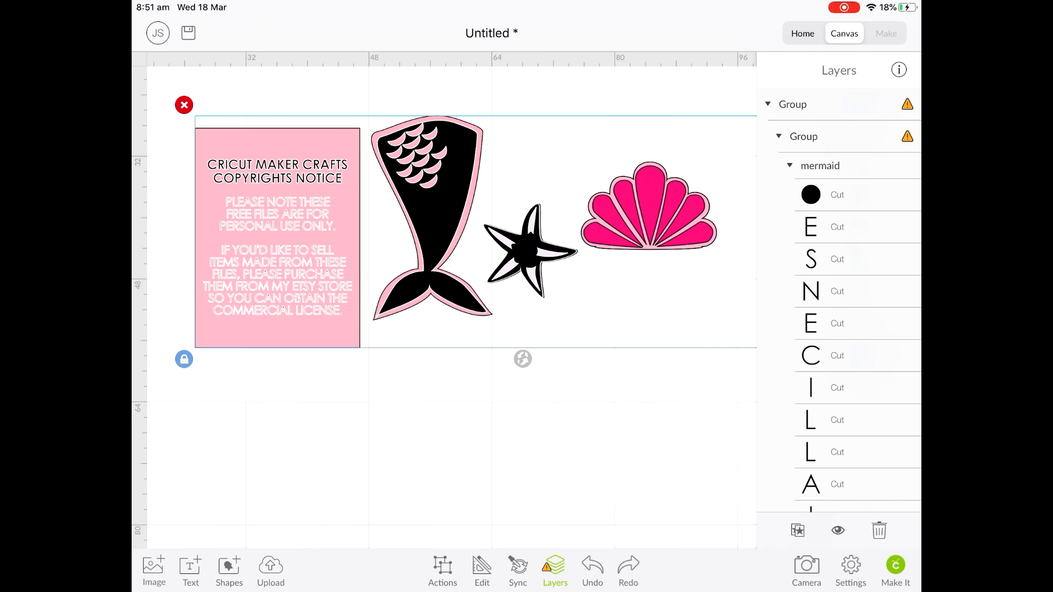
pyautogui.click(442, 571)
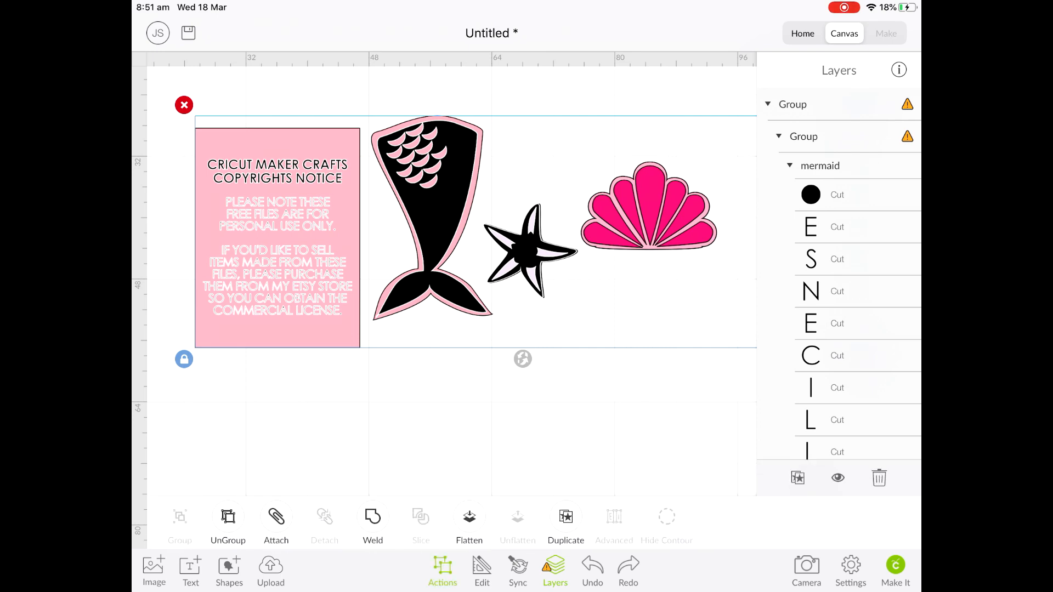
pyautogui.click(228, 519)
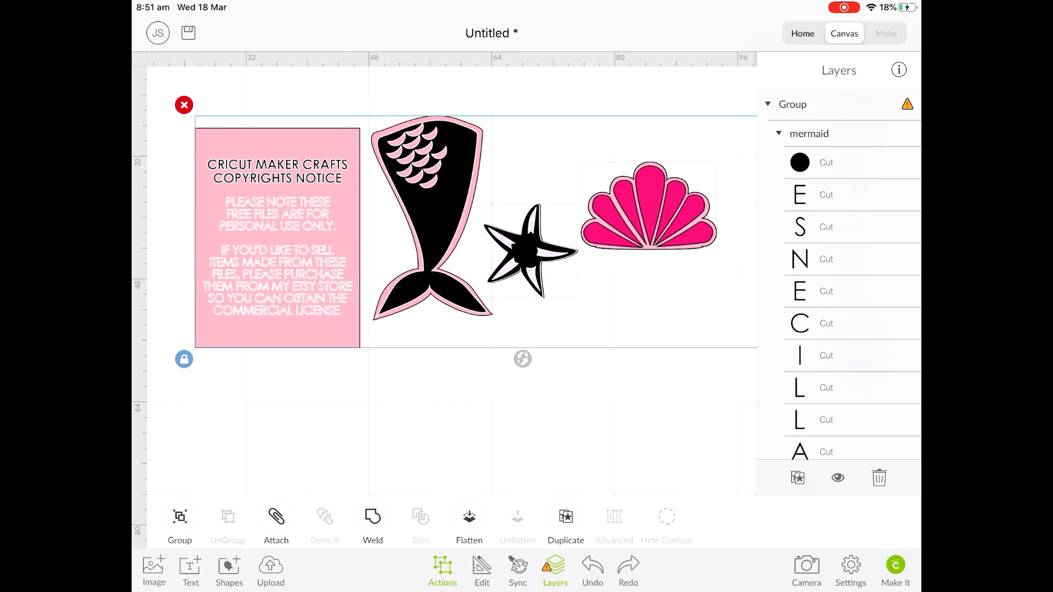
pyautogui.click(445, 417)
pyautogui.moveTo(278, 238); pyautogui.dragTo(280, 237)
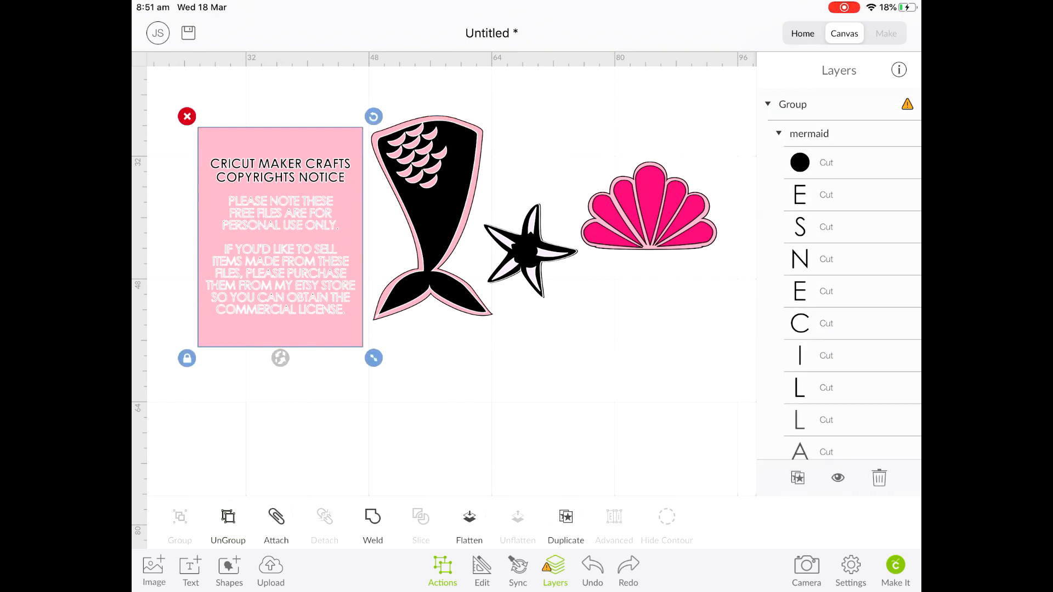
pyautogui.click(187, 116)
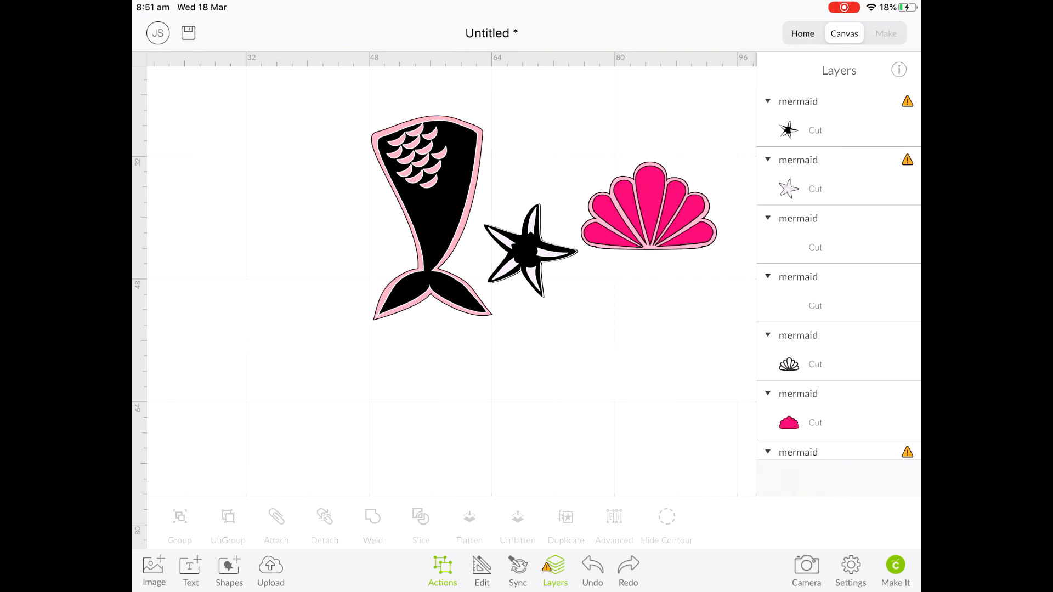
# Select the two white mermaid layers beside the pink shell and set their cut material colour to light green
pyautogui.click(839, 293)
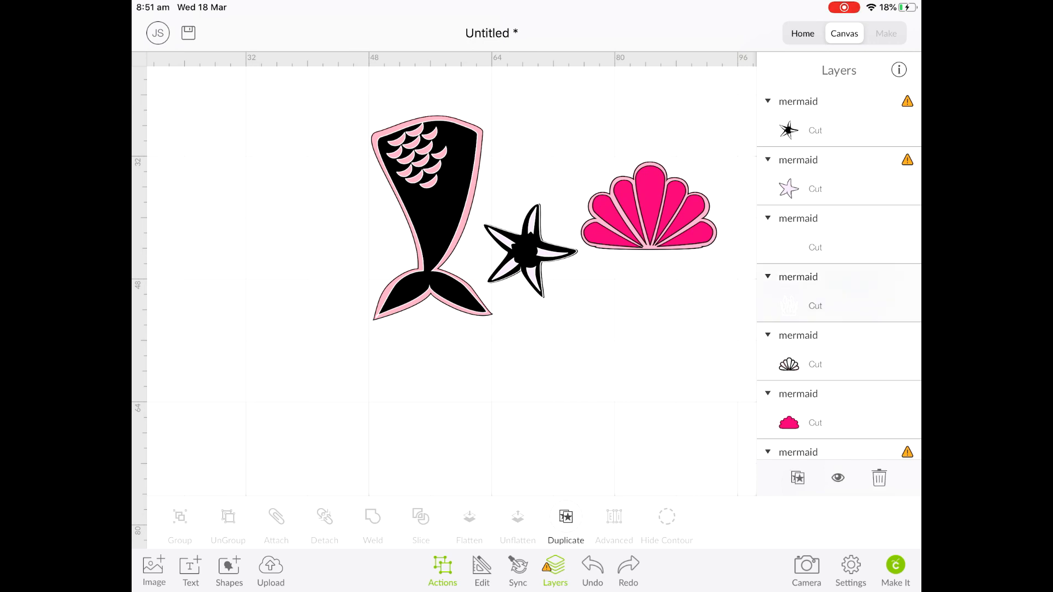
pyautogui.click(839, 234)
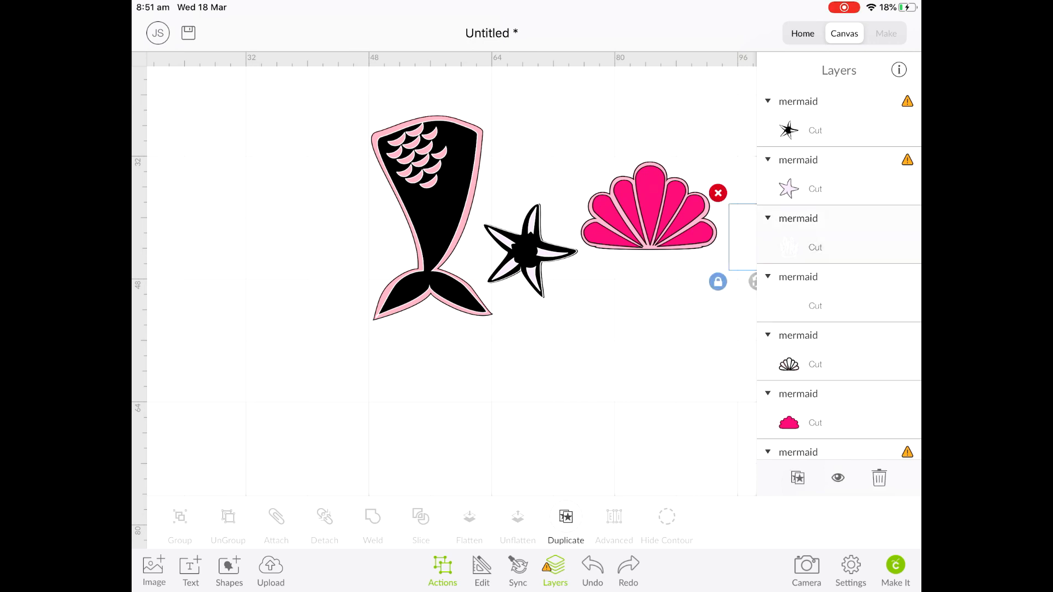
pyautogui.click(839, 234)
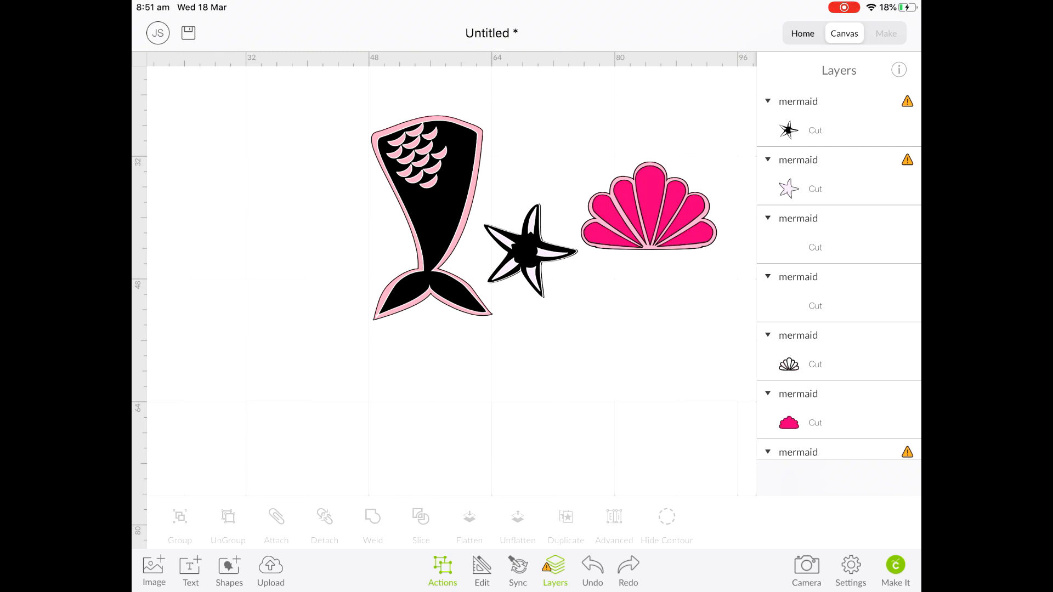
pyautogui.hscroll(5, 452, 280)
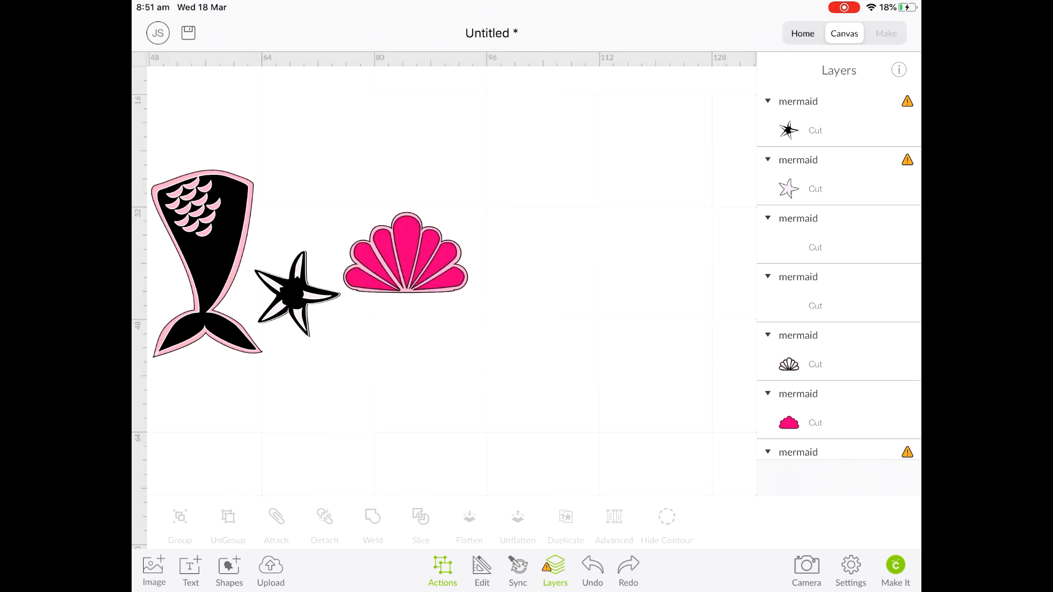
pyautogui.moveTo(617, 396); pyautogui.dragTo(485, 161)
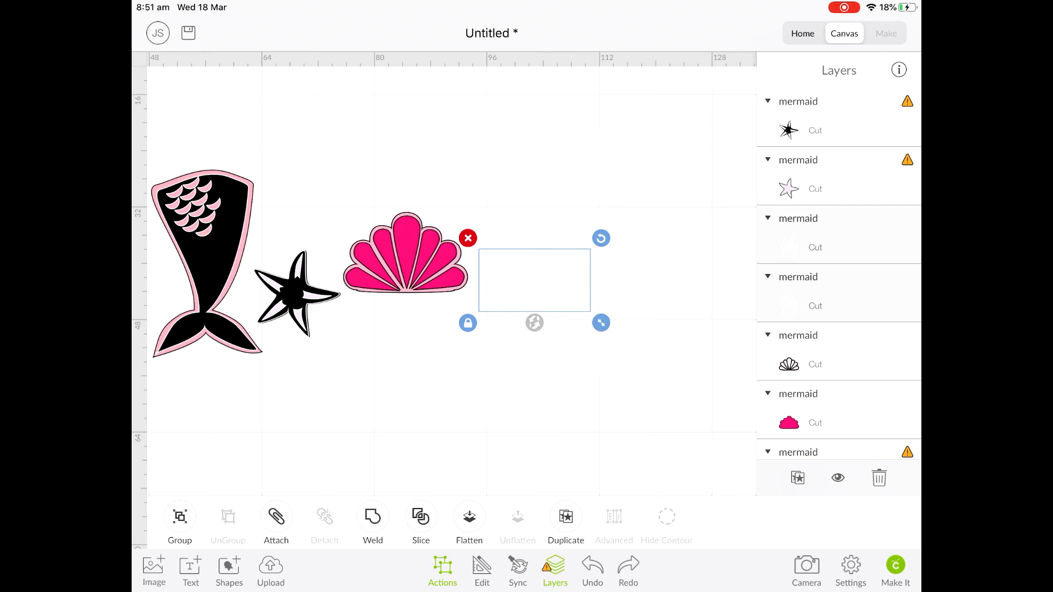
pyautogui.click(483, 571)
pyautogui.click(187, 519)
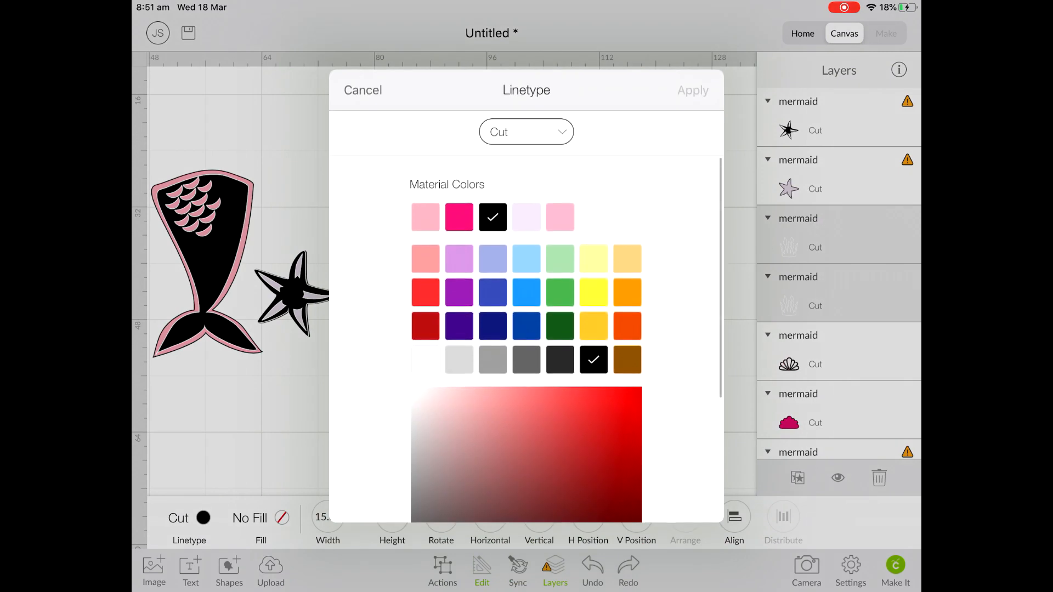
pyautogui.click(559, 259)
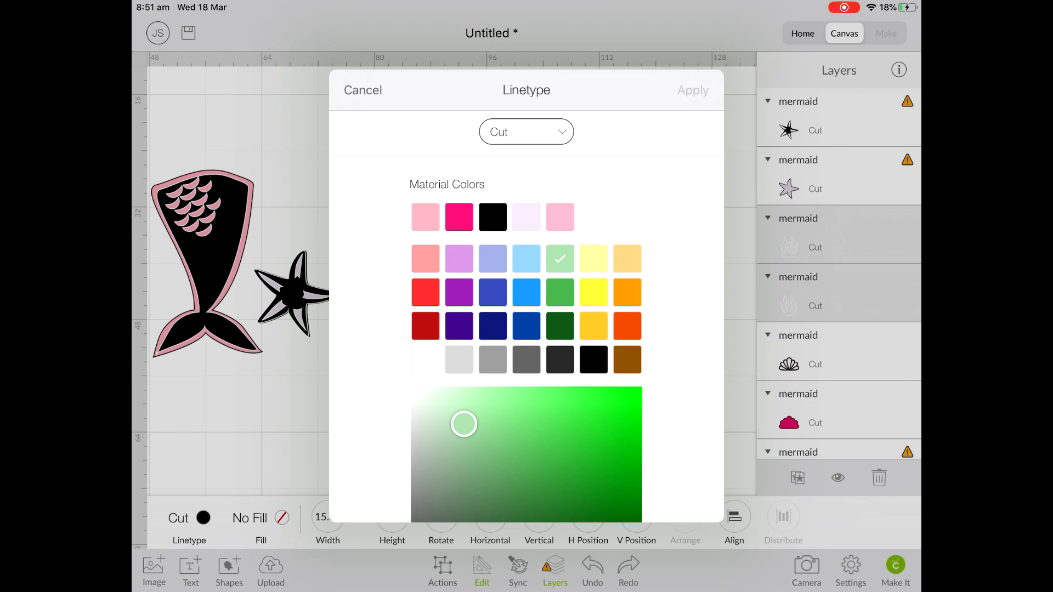
pyautogui.click(693, 90)
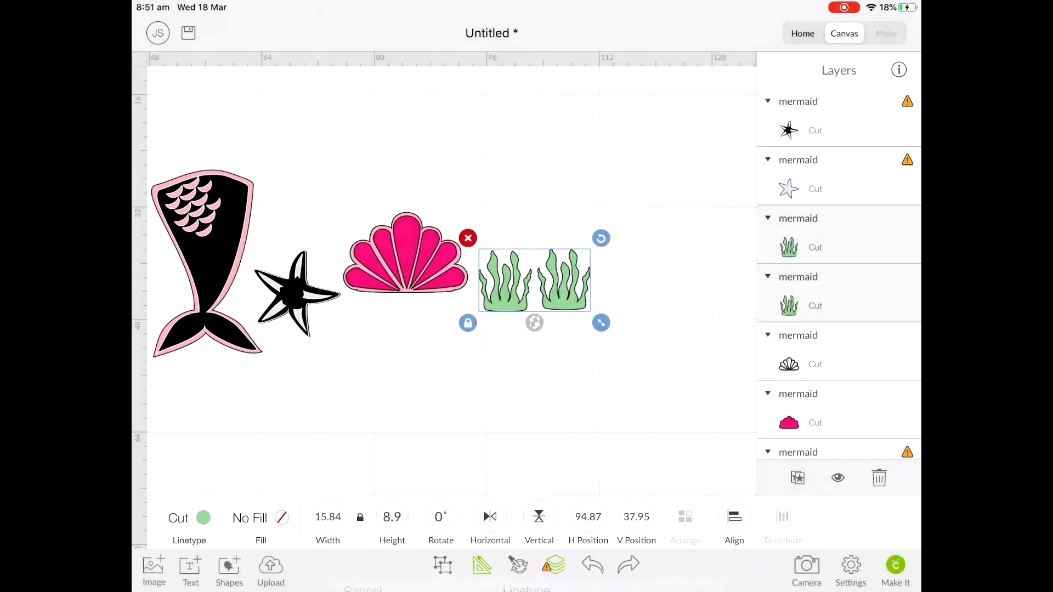
pyautogui.click(535, 384)
pyautogui.scroll(-2, 451, 281)
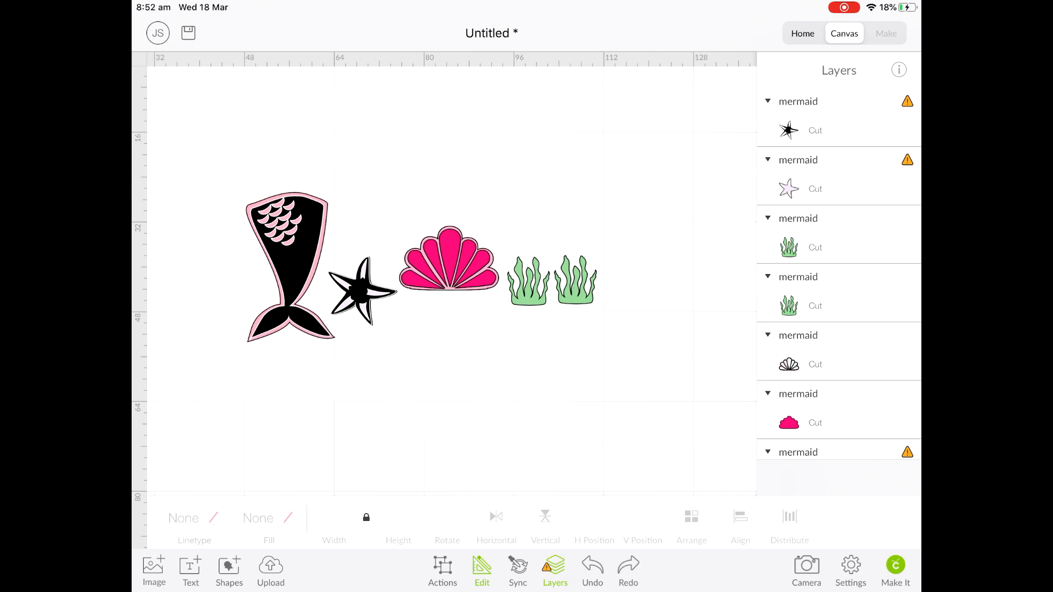
# Shift the seaweed piece farthest from the shell slightly, to H position 103.55 and V position 38.2
pyautogui.moveTo(449, 258)
pyautogui.mouseDown()
pyautogui.moveTo(458, 258)
pyautogui.moveTo(449, 258)
pyautogui.mouseUp()
pyautogui.press('Escape')
pyautogui.moveTo(575, 280); pyautogui.dragTo(578, 281)
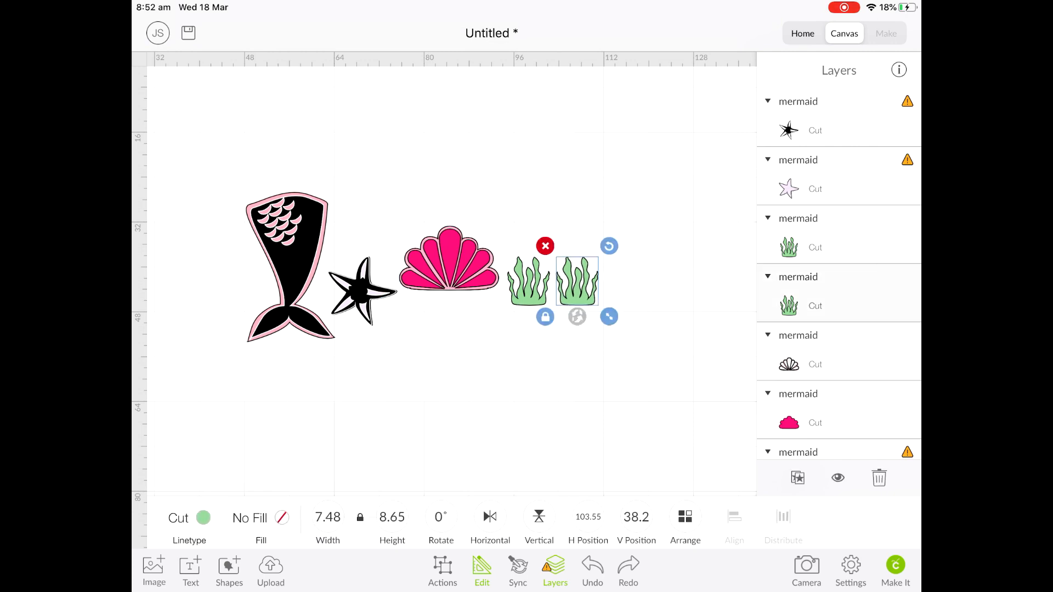
# Select all the mermaid pieces and scale them down together to a little over a third of their size
pyautogui.moveTo(678, 429); pyautogui.dragTo(173, 126)
pyautogui.moveTo(609, 353); pyautogui.dragTo(385, 258)
pyautogui.click(366, 225)
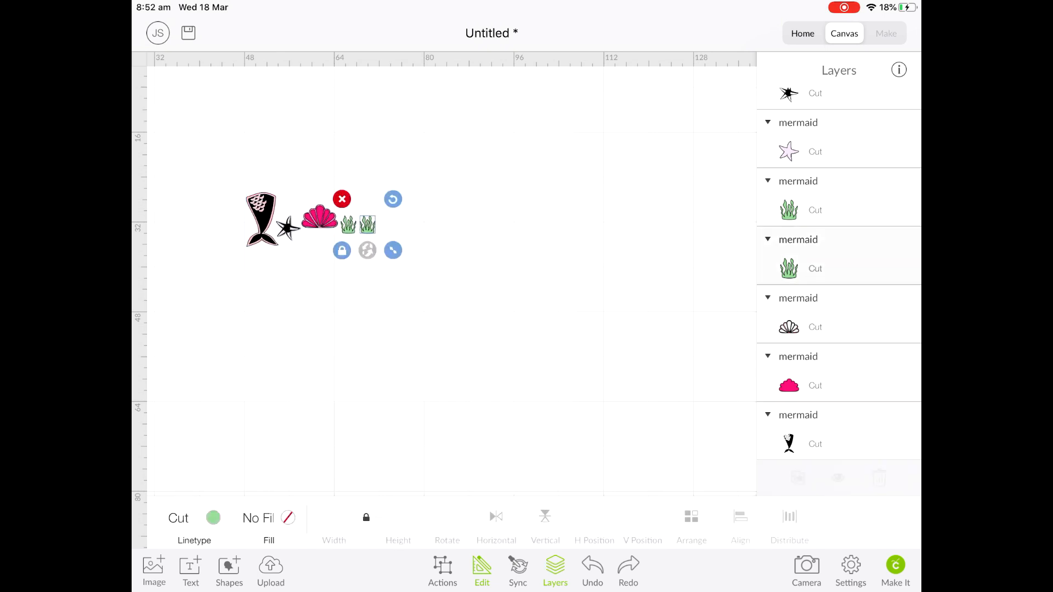
pyautogui.click(452, 329)
# Bring the empty canvas area beside the mermaid tail into view and hide the layers list
pyautogui.scroll(4, 308, 231)
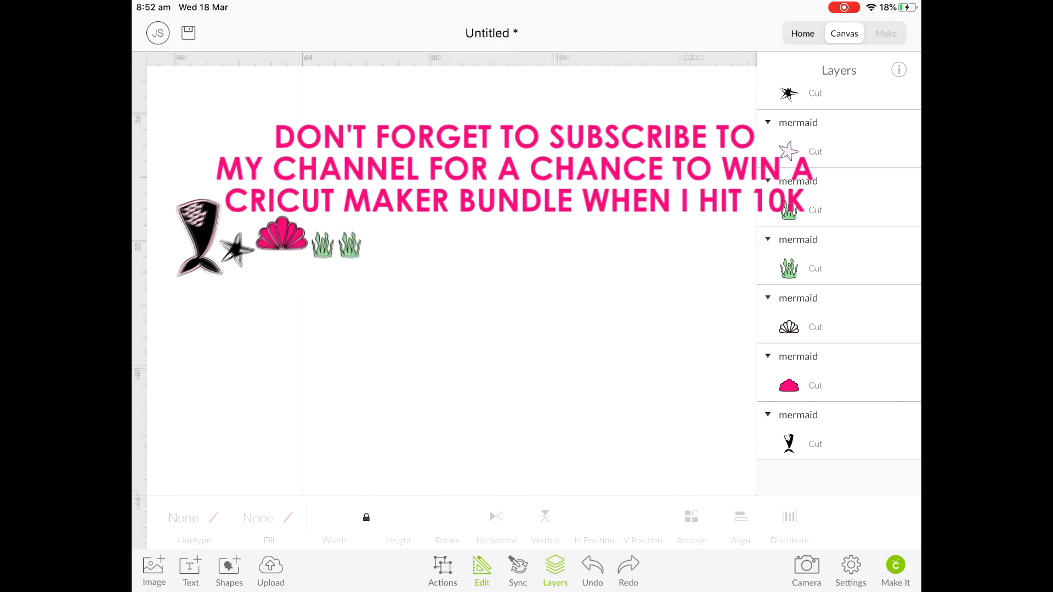
pyautogui.hscroll(-3, 433, 280)
pyautogui.scroll(2, 433, 280)
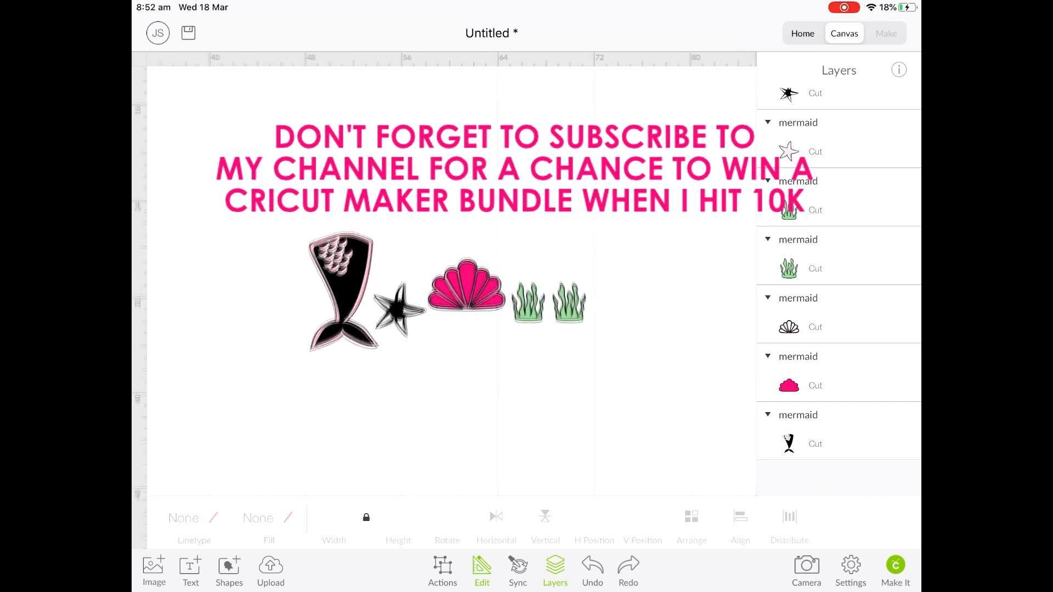
pyautogui.hscroll(-5, 449, 329)
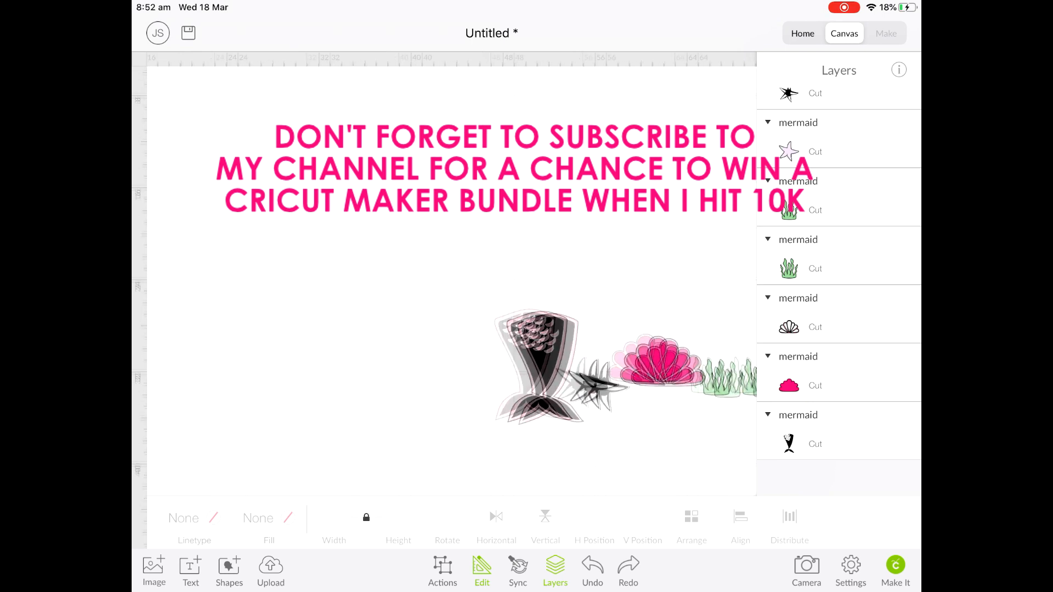
pyautogui.hscroll(-3, 449, 329)
pyautogui.scroll(-3, 451, 281)
pyautogui.scroll(1, 452, 281)
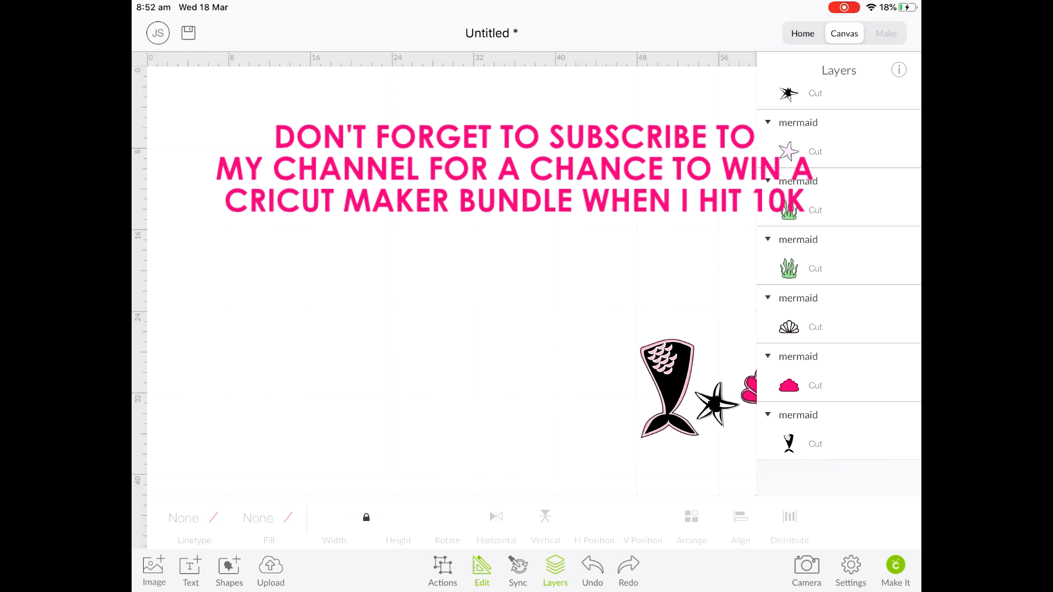
pyautogui.click(555, 570)
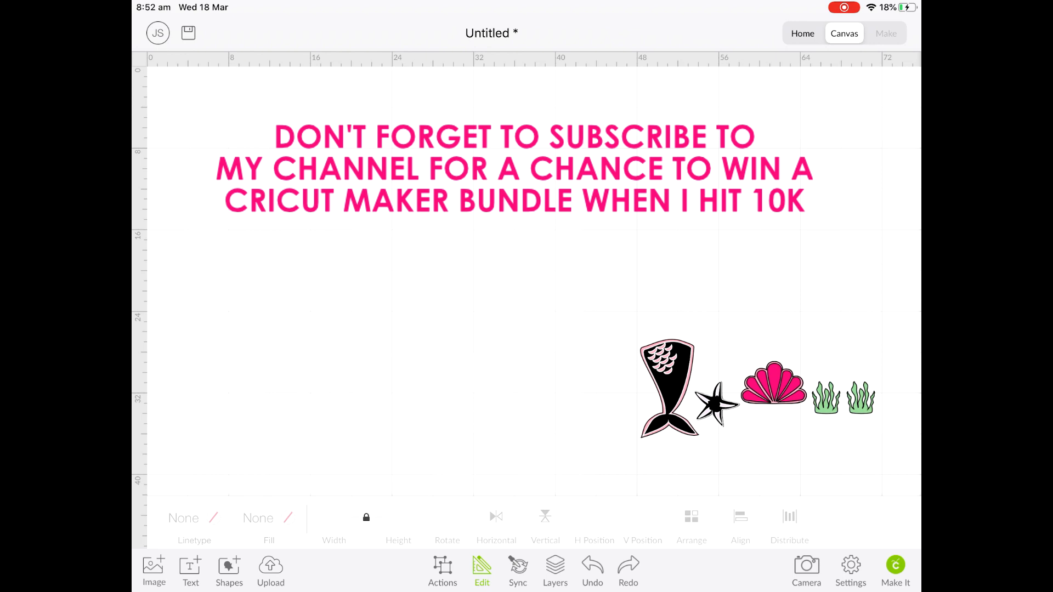
# Look through the system fonts and insert a new text object in Marker Felt
pyautogui.click(191, 570)
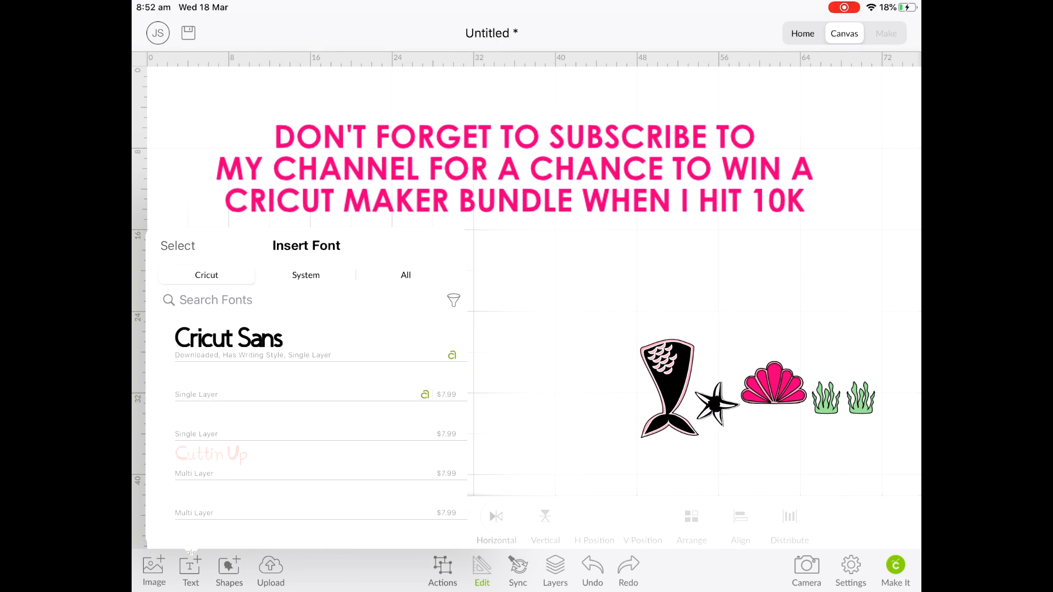
pyautogui.click(305, 275)
pyautogui.scroll(-10, 307, 439)
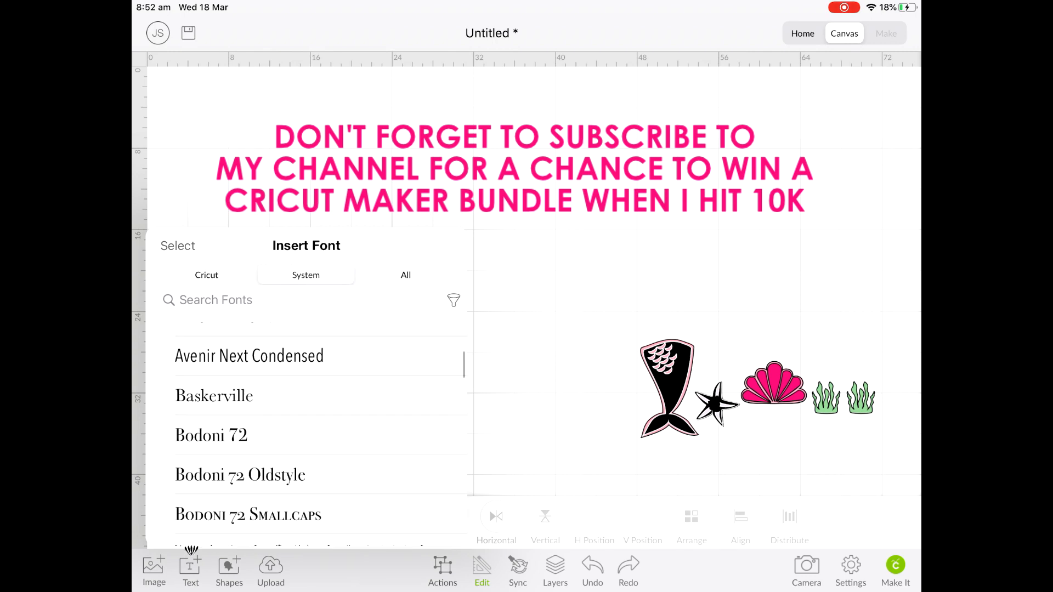
pyautogui.scroll(-10, 307, 427)
pyautogui.scroll(-10, 307, 433)
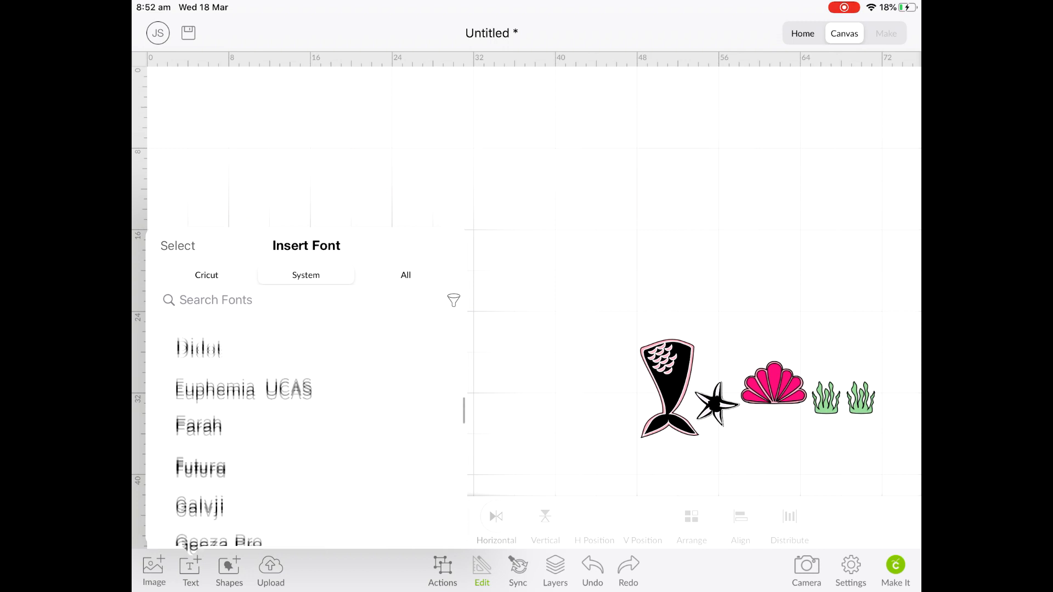
pyautogui.scroll(-10, 308, 433)
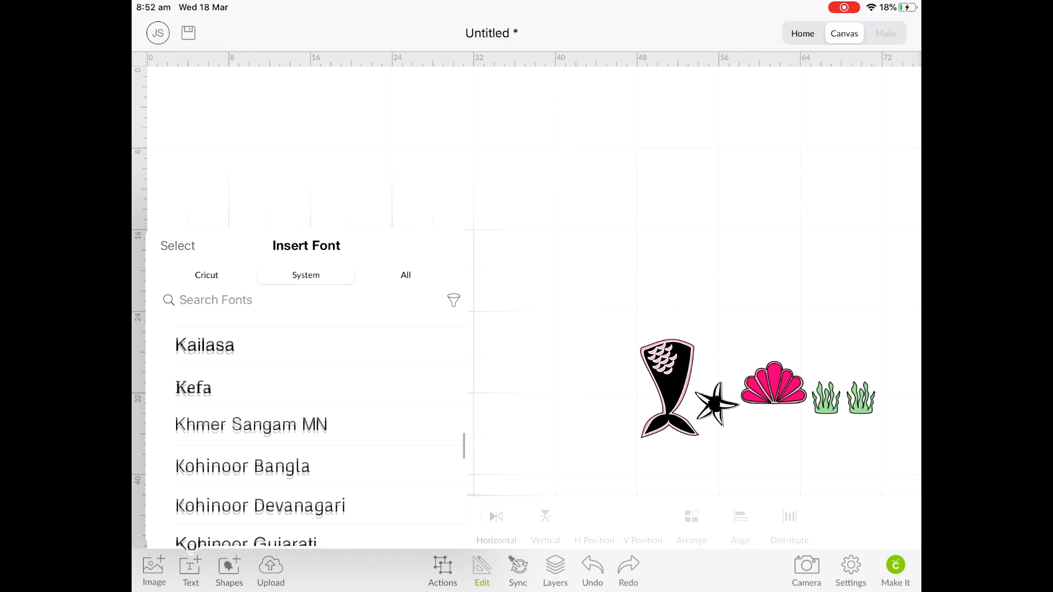
pyautogui.scroll(-10, 308, 433)
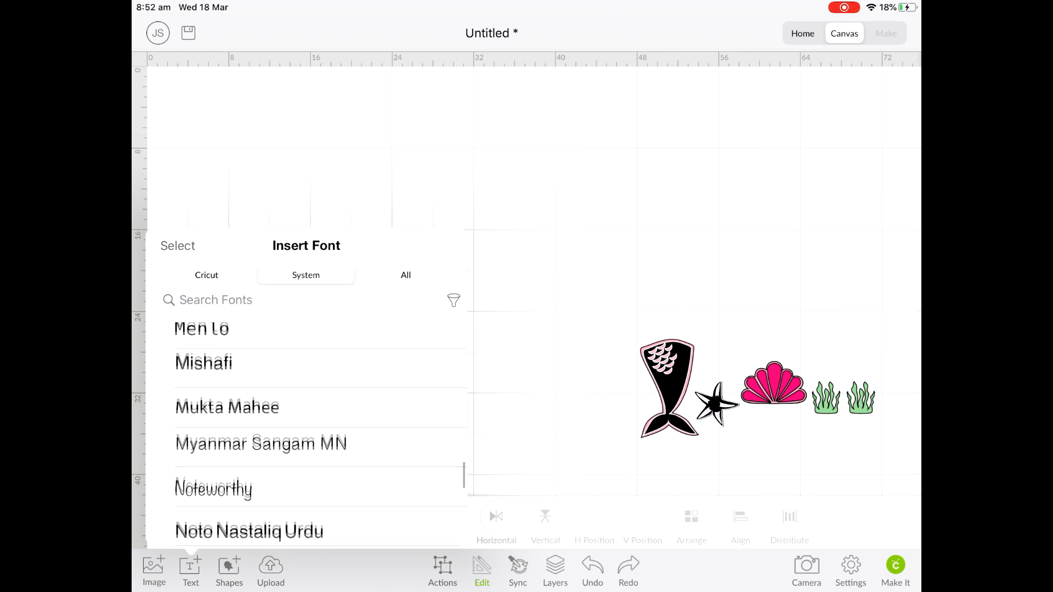
pyautogui.scroll(-10, 307, 434)
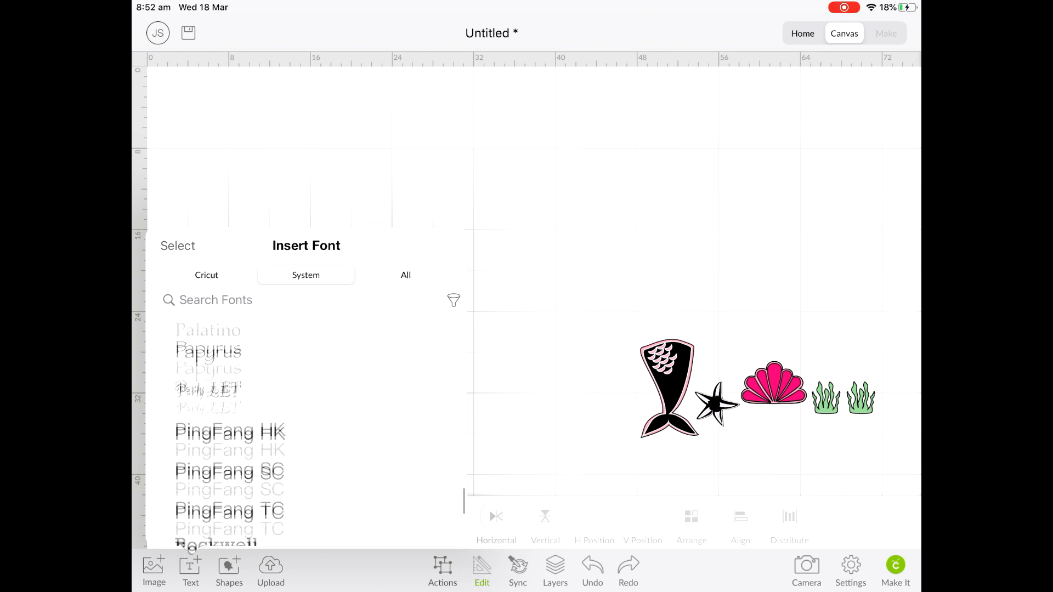
pyautogui.scroll(15, 307, 433)
pyautogui.scroll(3, 307, 433)
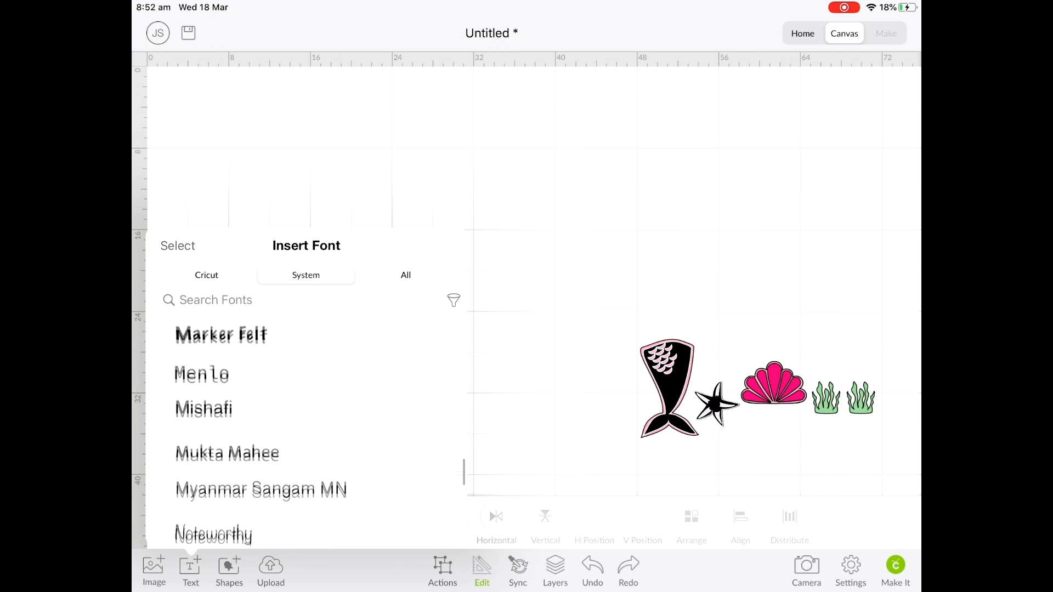
pyautogui.click(222, 393)
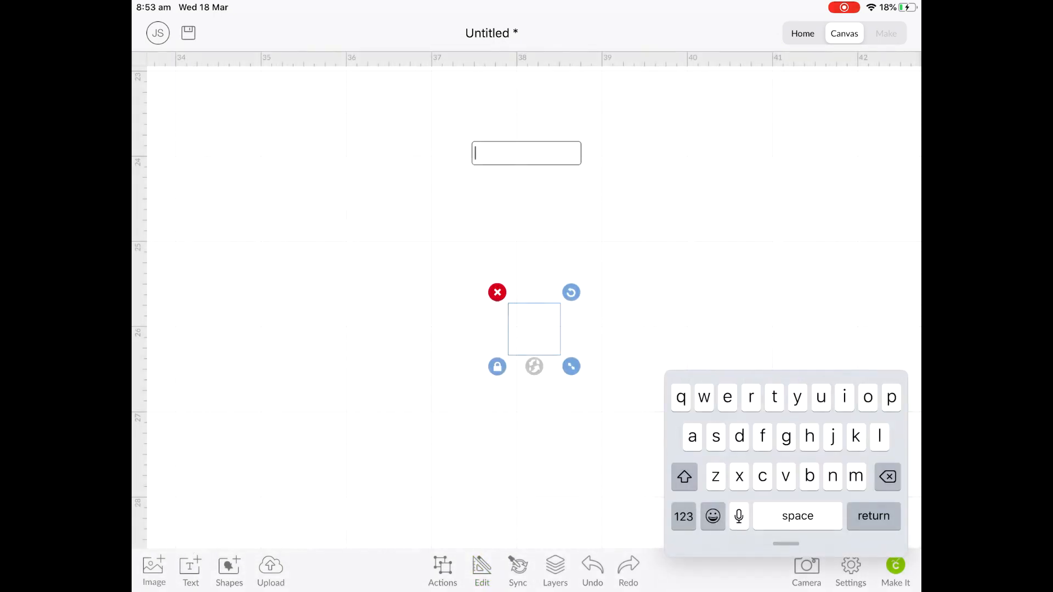
# Enter 1 as the text, enlarge it to size 237 and shift it into open canvas space
pyautogui.click(683, 516)
pyautogui.write('1')
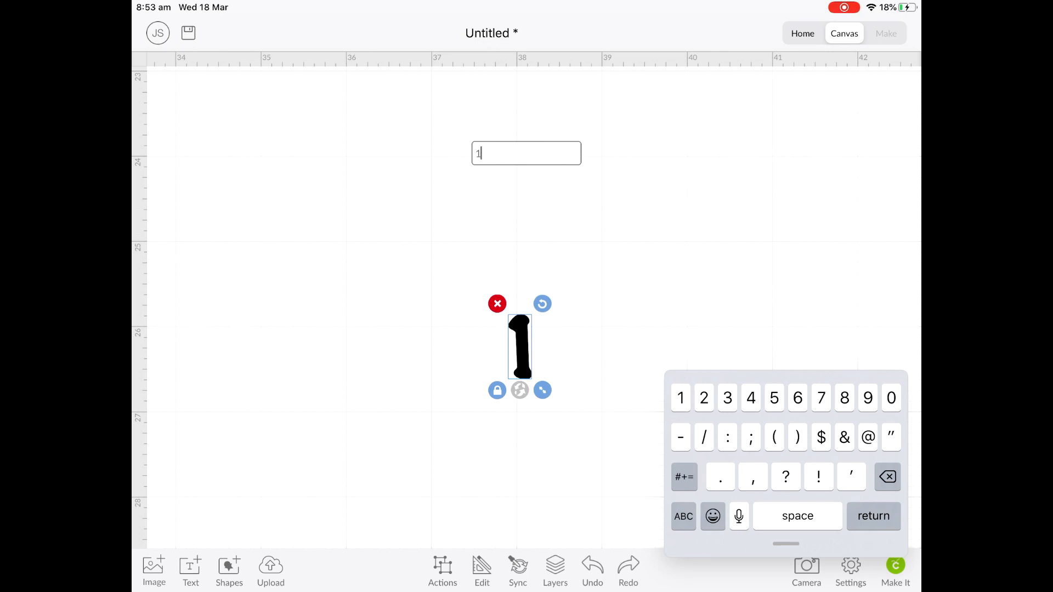
pyautogui.moveTo(542, 390); pyautogui.dragTo(597, 537)
pyautogui.moveTo(548, 419); pyautogui.dragTo(419, 293)
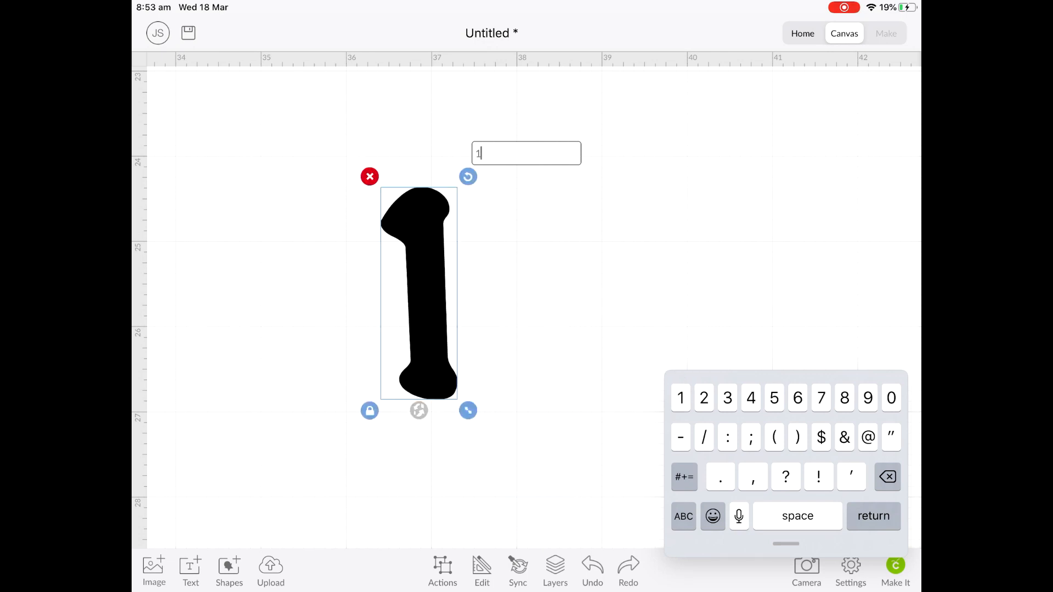
# Try the Arial Rounded MT Bold system font on the number 1
pyautogui.click(481, 570)
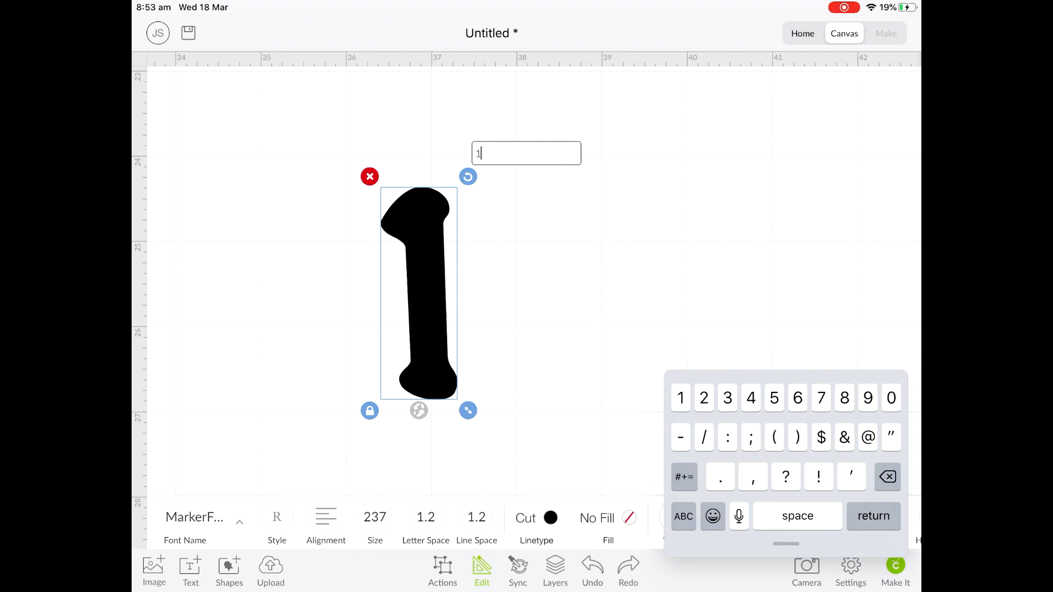
pyautogui.click(194, 517)
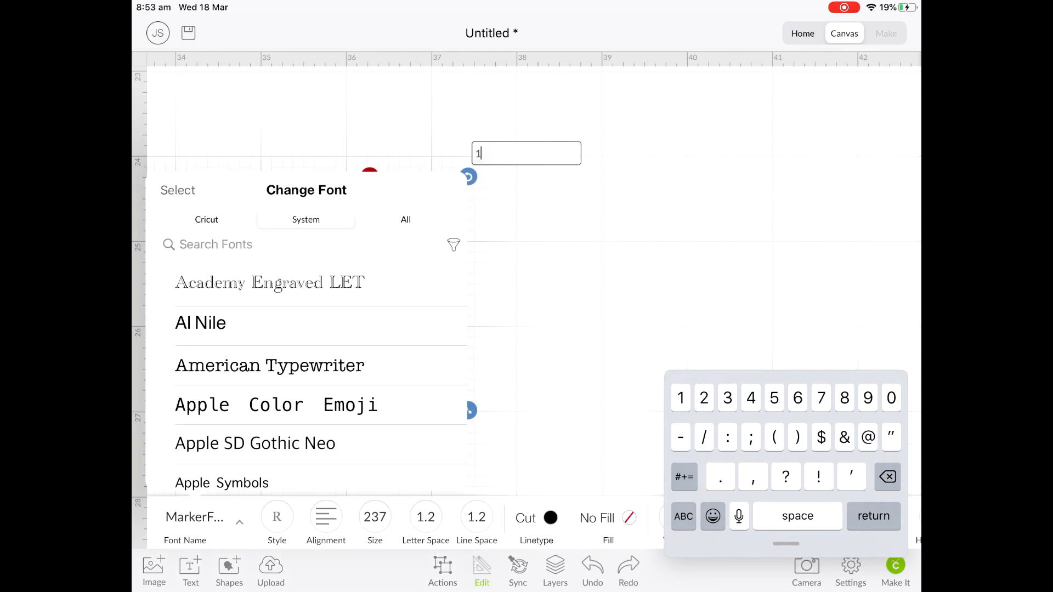
pyautogui.scroll(-5, 321, 384)
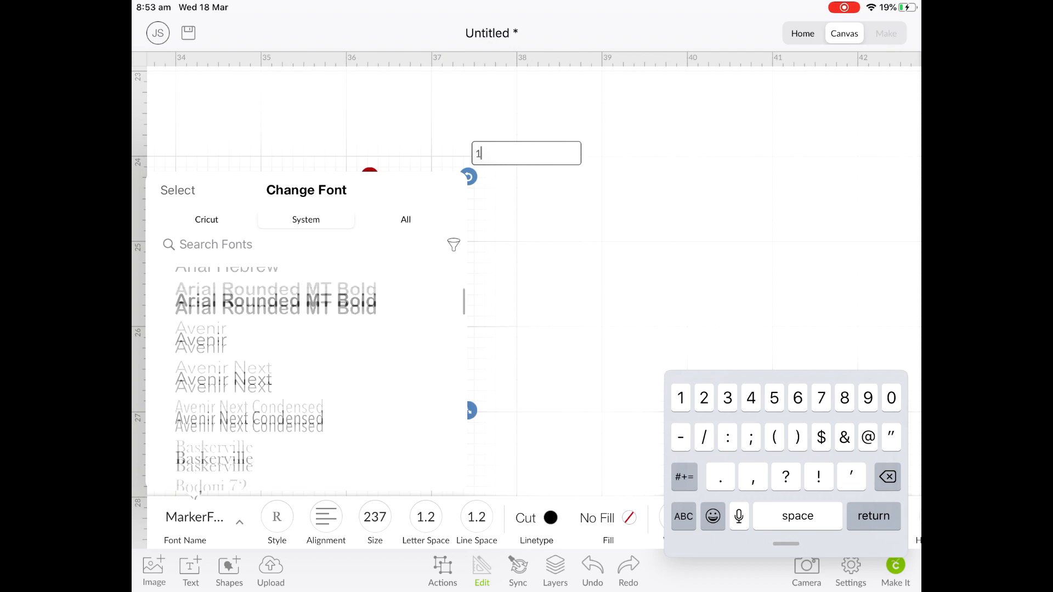
pyautogui.click(274, 294)
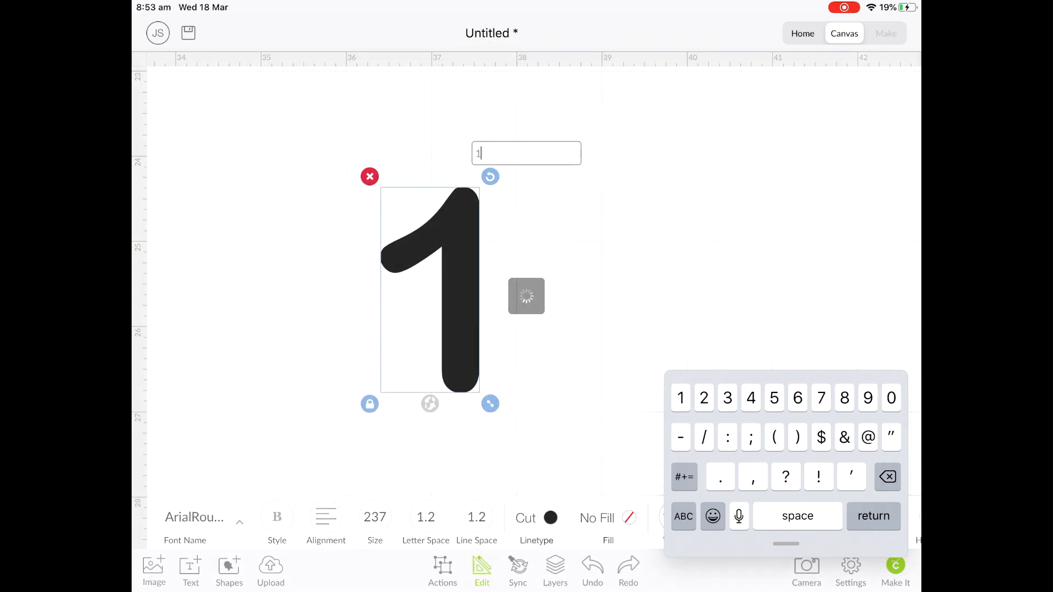
# Change the font of the number 1 to Chalkboard SE
pyautogui.click(194, 517)
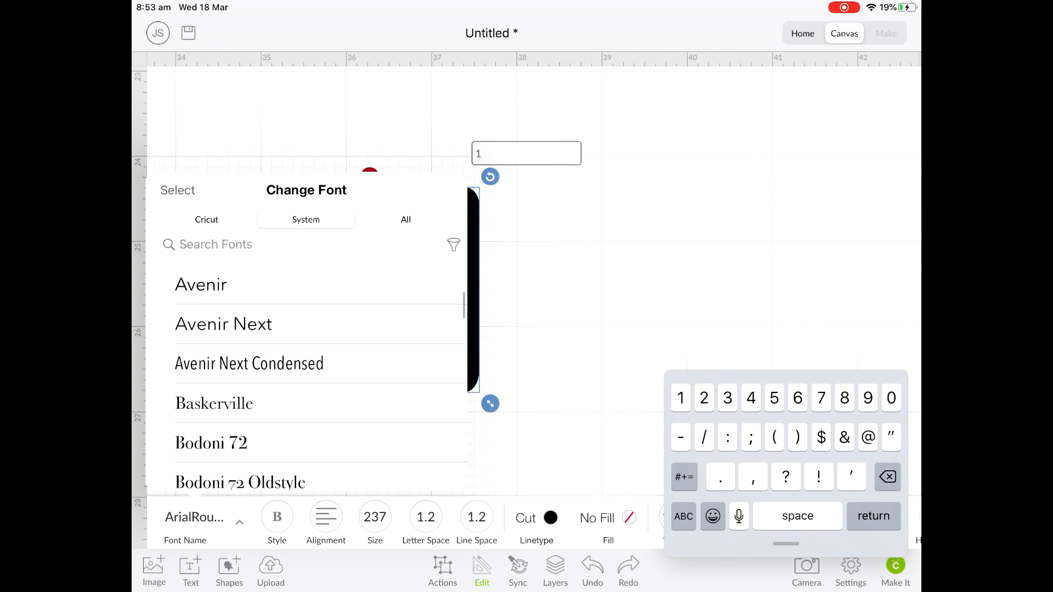
pyautogui.scroll(-5, 307, 379)
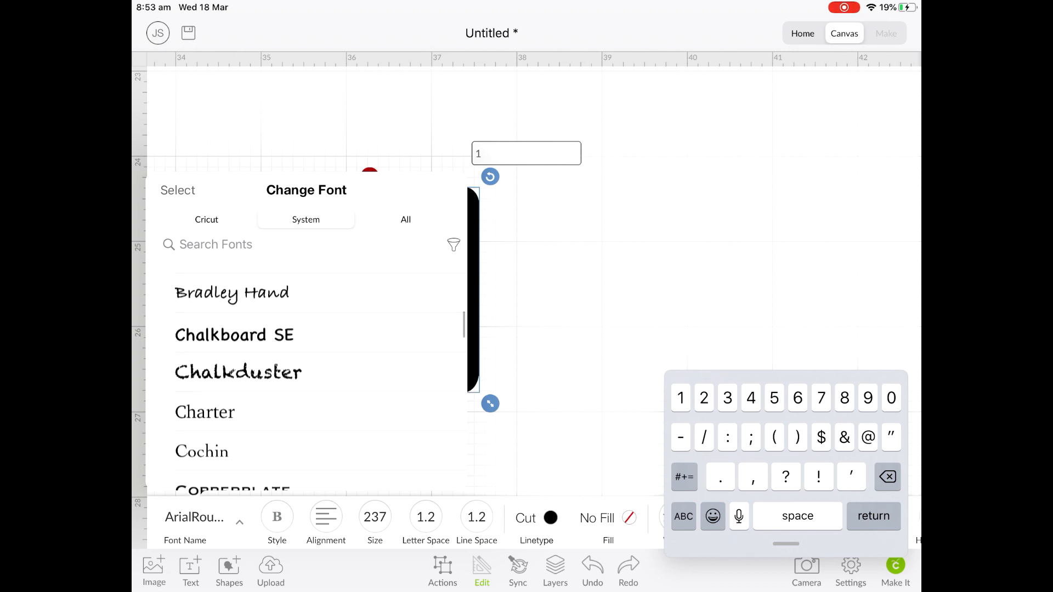
pyautogui.click(235, 334)
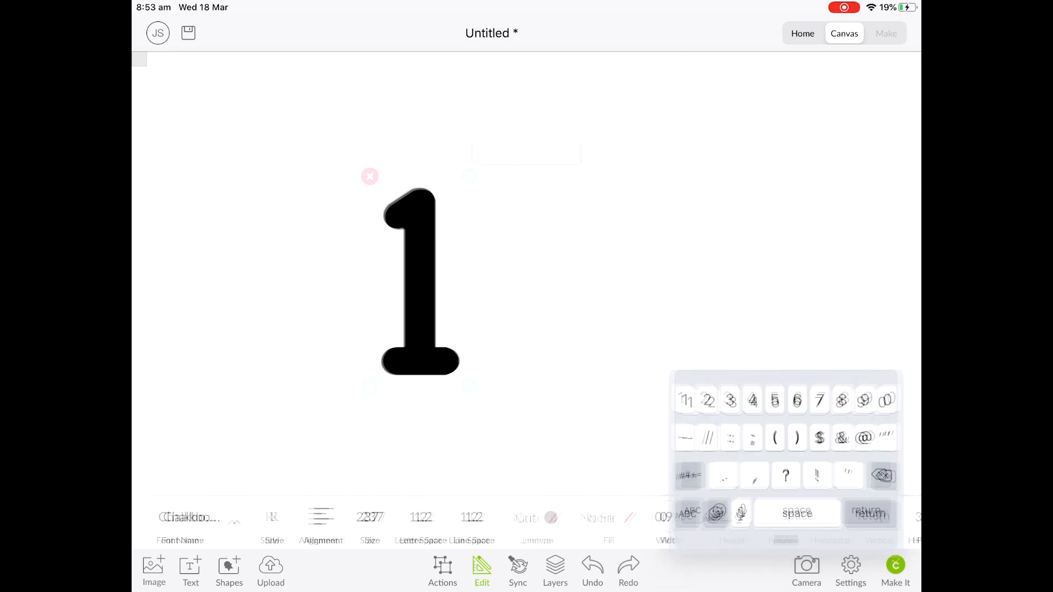
# Enlarge the number 1 to about 10 units tall and move it to about 32 on the horizontal ruler
pyautogui.scroll(-8, 533, 331)
pyautogui.scroll(8, 554, 346)
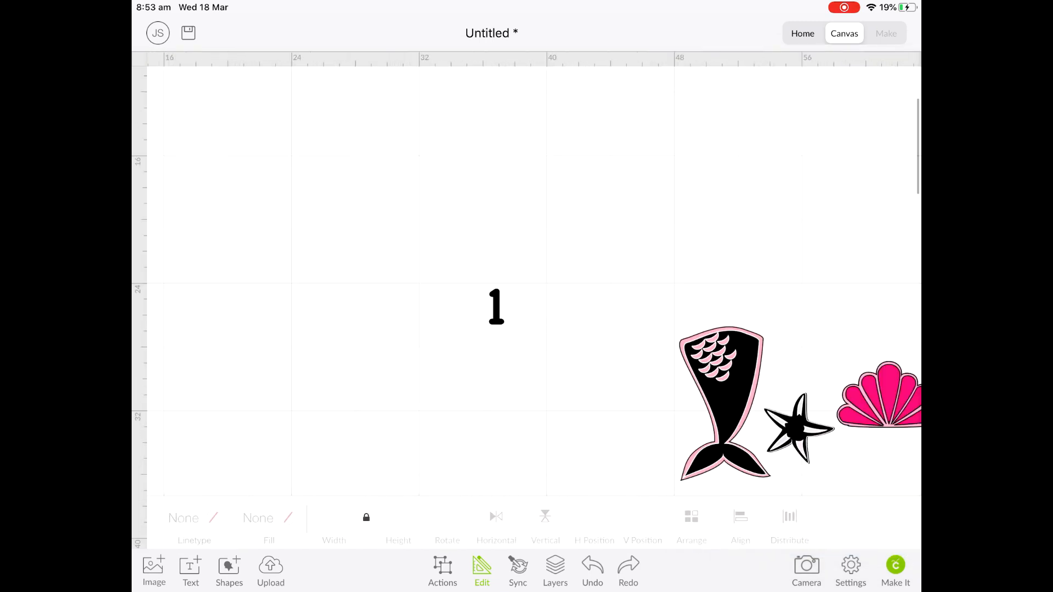
pyautogui.click(483, 294)
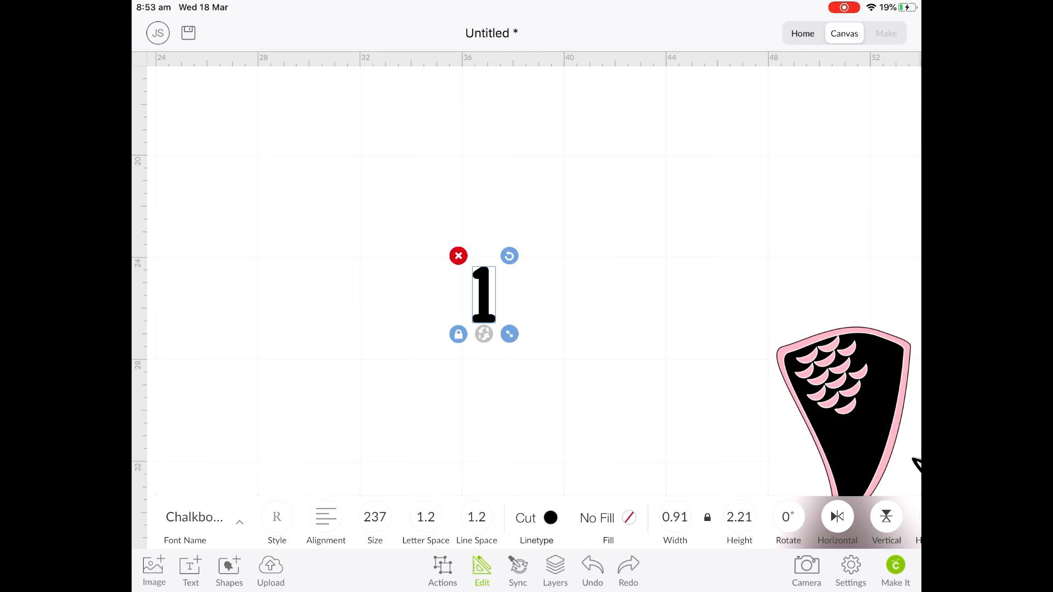
pyautogui.moveTo(510, 334); pyautogui.dragTo(596, 549)
pyautogui.moveTo(527, 384); pyautogui.dragTo(453, 247)
pyautogui.moveTo(522, 413); pyautogui.dragTo(513, 394)
pyautogui.press('Escape')
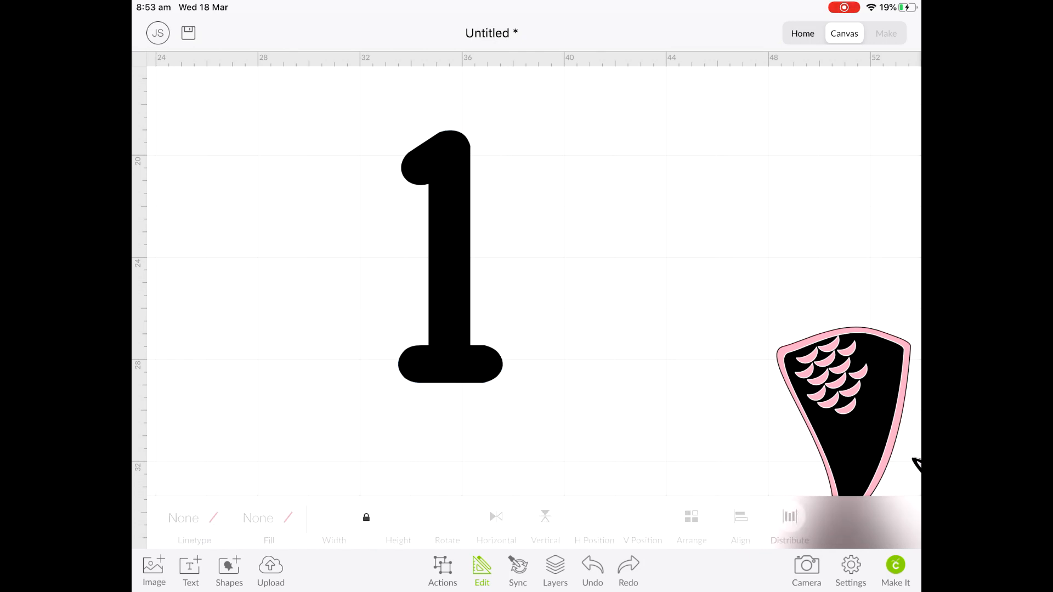
pyautogui.scroll(-3, 534, 281)
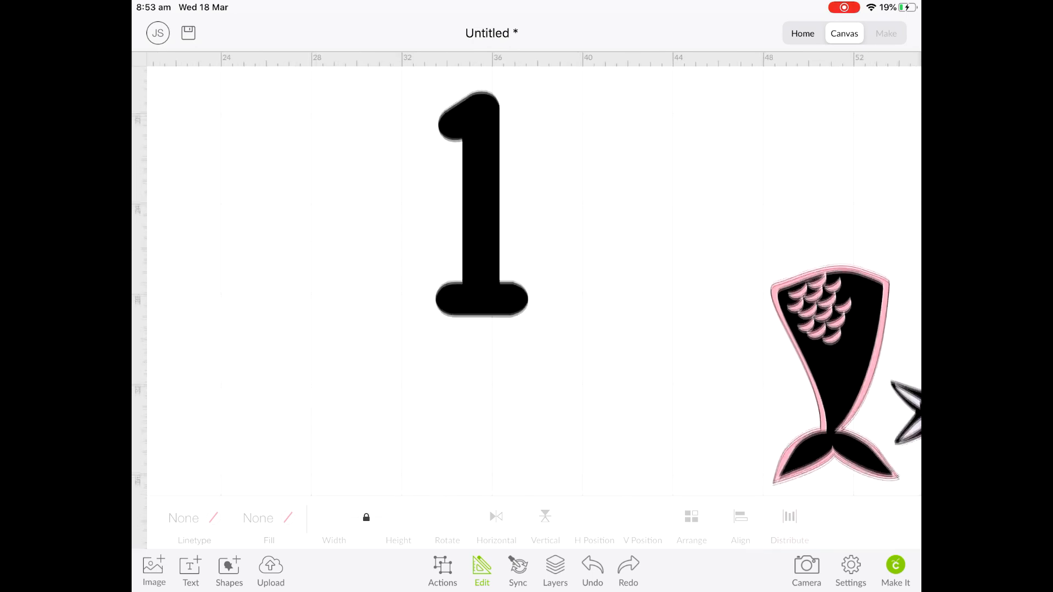
pyautogui.moveTo(482, 193); pyautogui.dragTo(454, 191)
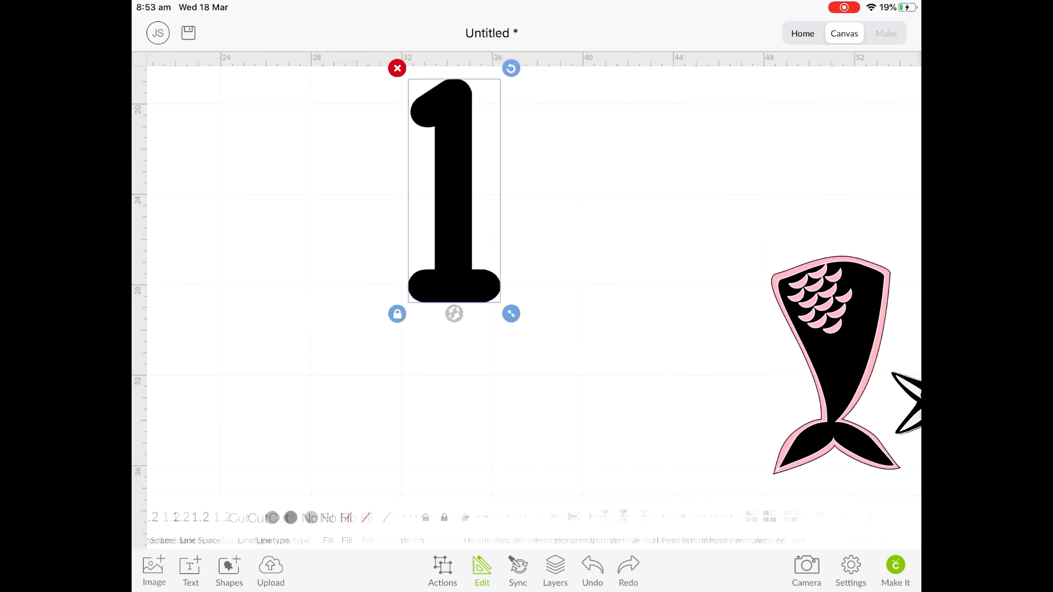
pyautogui.press('Escape')
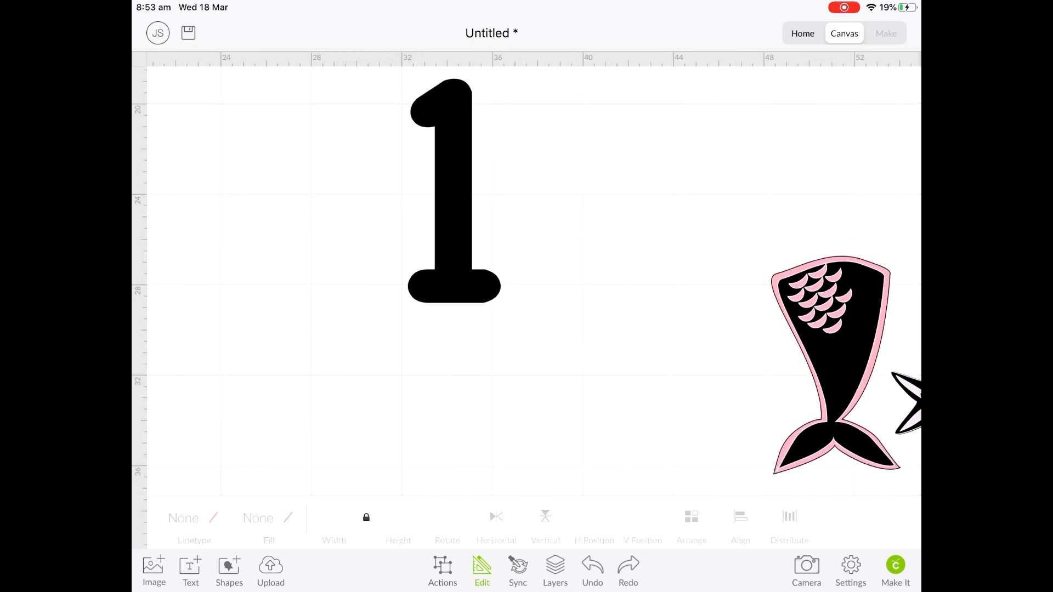
# Add a square, stretch it into a rectangle about 17 by 5 units and overlap it with the base of the number 1
pyautogui.click(229, 571)
pyautogui.click(321, 517)
pyautogui.moveTo(534, 329); pyautogui.dragTo(386, 341)
pyautogui.moveTo(431, 390); pyautogui.dragTo(673, 433)
pyautogui.click(338, 434)
pyautogui.moveTo(505, 366); pyautogui.dragTo(453, 357)
pyautogui.moveTo(623, 426); pyautogui.dragTo(693, 426)
pyautogui.moveTo(489, 360); pyautogui.dragTo(461, 348)
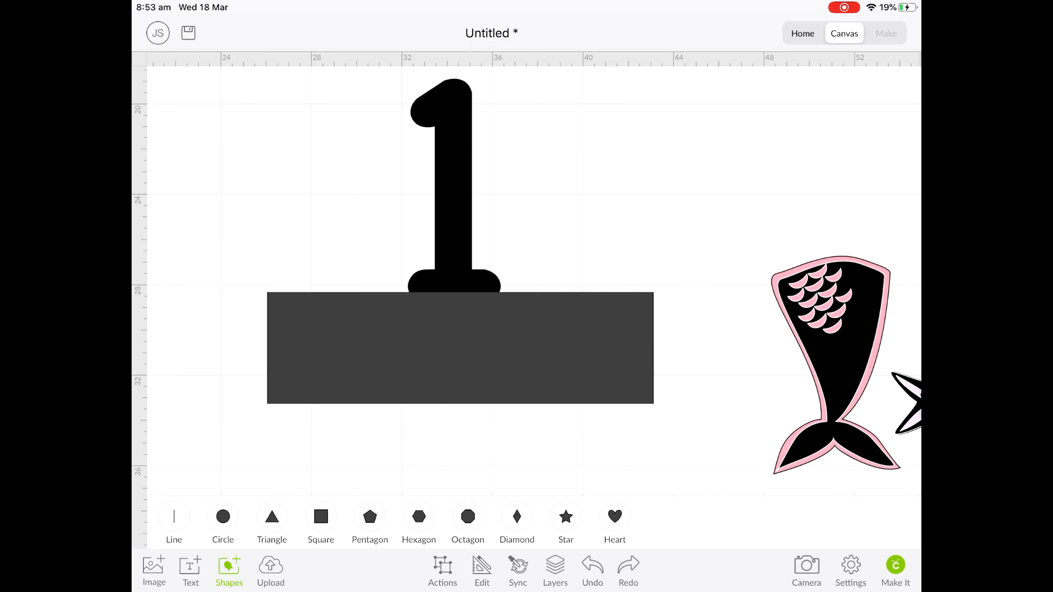
# Move the pink tail layer off the black tail to H position 44.1 and V position 18.91
pyautogui.click(833, 327)
pyautogui.moveTo(832, 328); pyautogui.dragTo(737, 150)
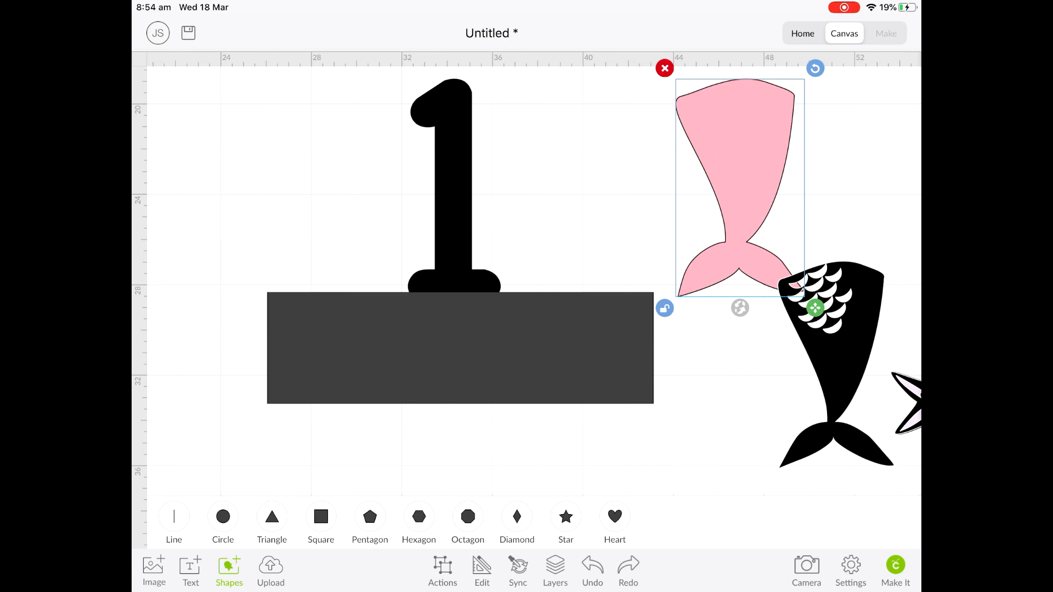
pyautogui.click(483, 569)
# Duplicate the pink tail layer and place the copy over the dark rectangle, beside the number 1
pyautogui.click(518, 570)
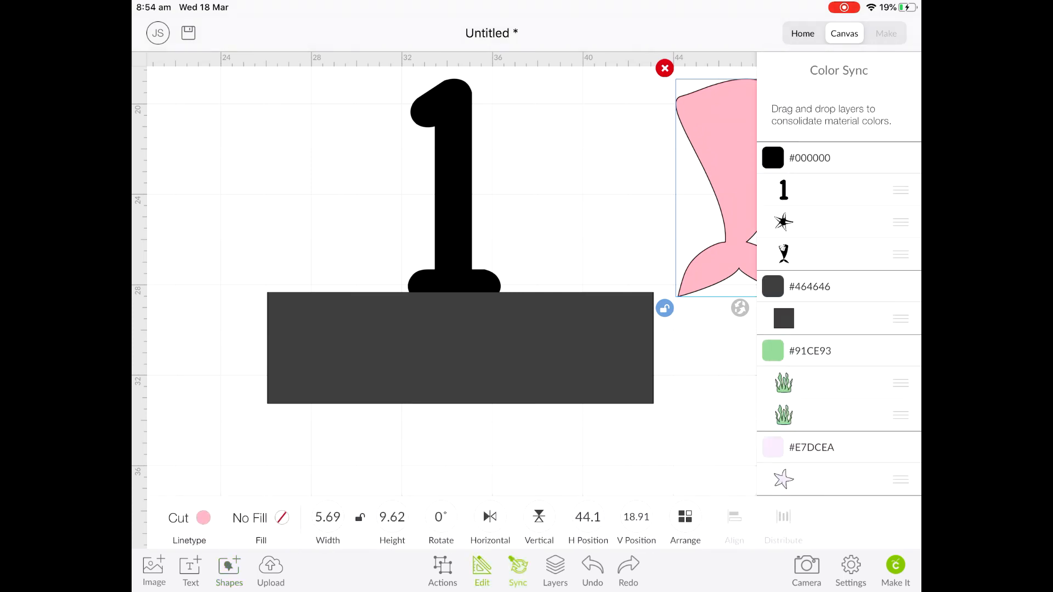
pyautogui.click(518, 570)
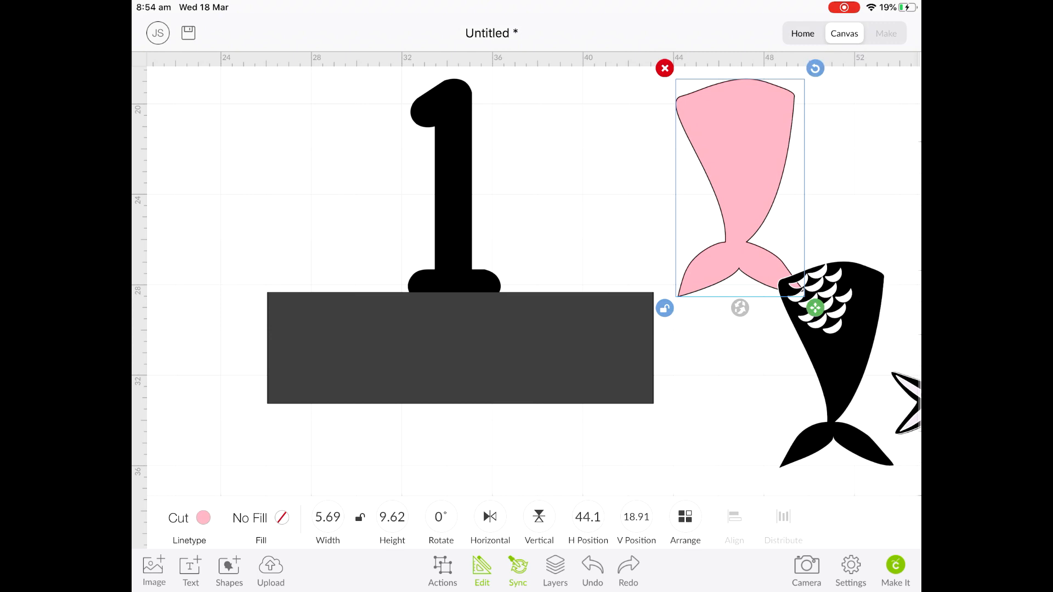
pyautogui.click(443, 569)
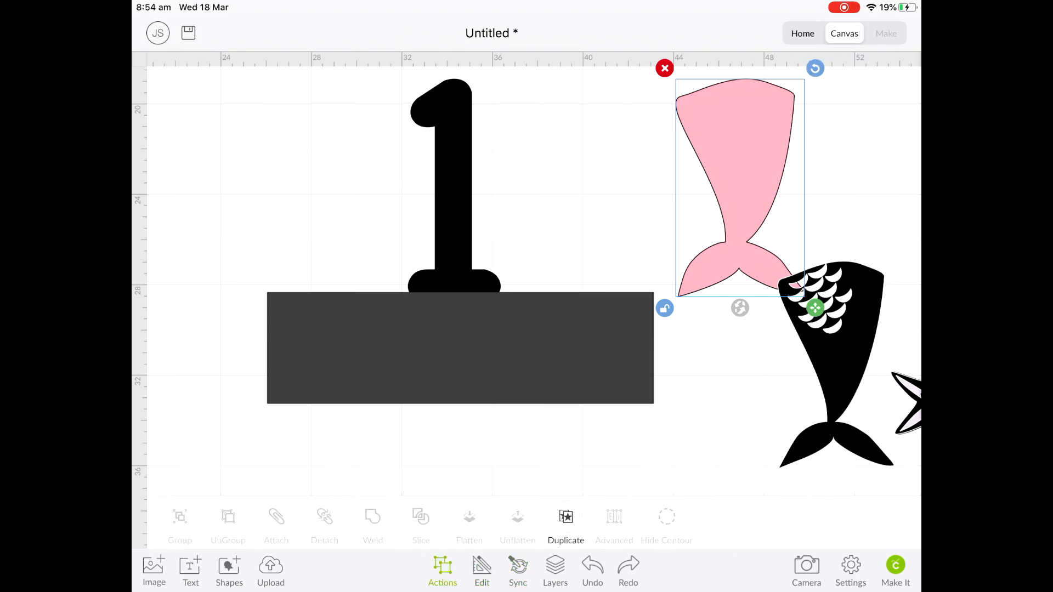
pyautogui.click(566, 517)
pyautogui.moveTo(741, 192); pyautogui.dragTo(526, 293)
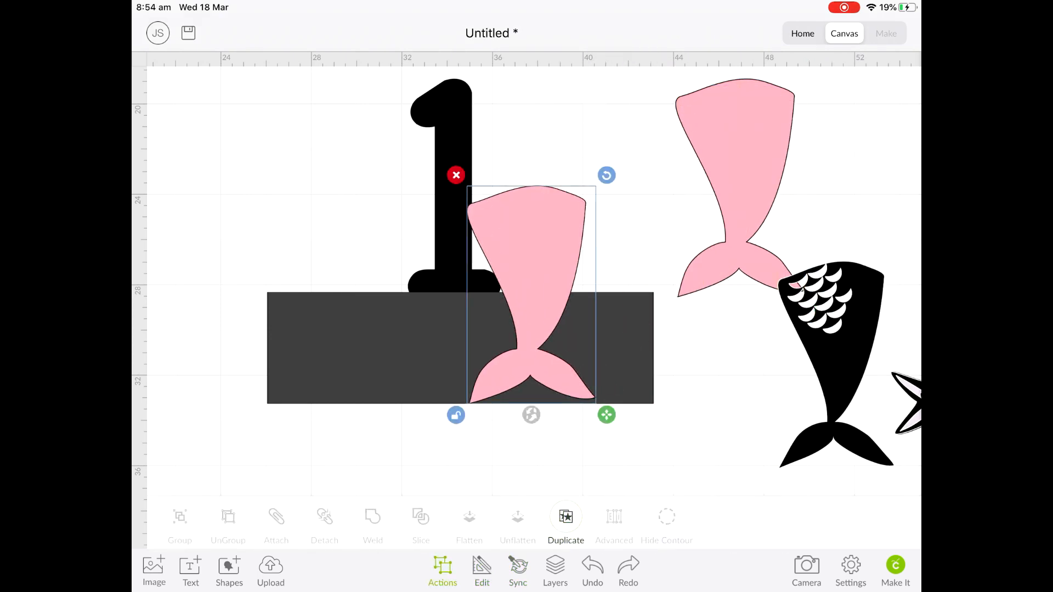
# Turn the pink tail copy upside down, shrink it and place it on the rectangle's upper edge, touching the number 1's base
pyautogui.moveTo(606, 175); pyautogui.dragTo(445, 397)
pyautogui.moveTo(493, 269); pyautogui.dragTo(351, 224)
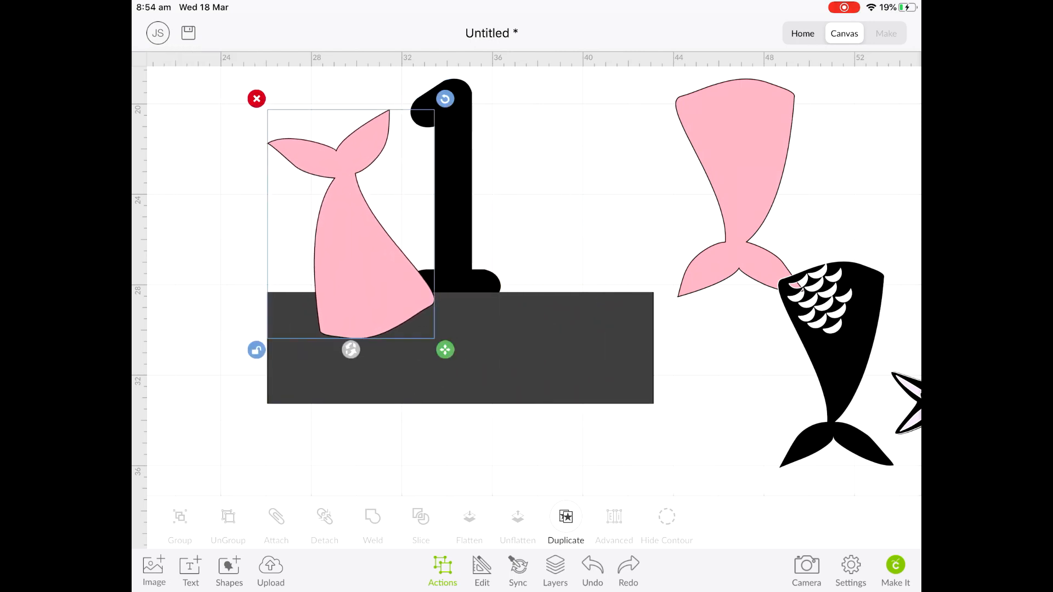
pyautogui.moveTo(446, 350); pyautogui.dragTo(404, 305)
pyautogui.moveTo(340, 208); pyautogui.dragTo(349, 227)
pyautogui.press('Escape')
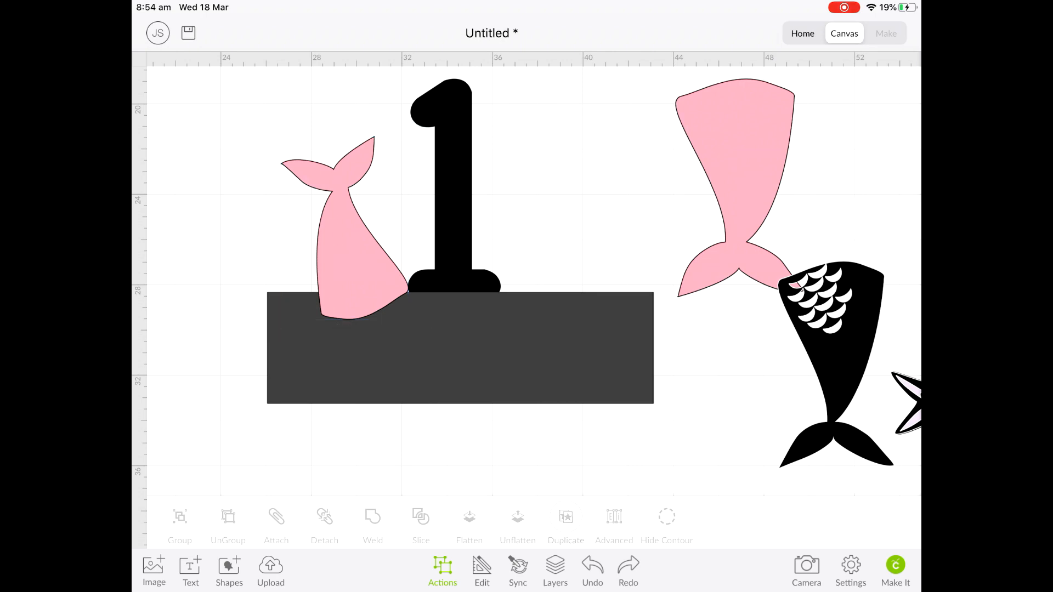
# Separate the starfish layers and place a copy of the lilac starfish beside the upside-down tail on the rectangle's corner
pyautogui.click(910, 386)
pyautogui.moveTo(911, 387); pyautogui.dragTo(746, 365)
pyautogui.click(907, 386)
pyautogui.moveTo(908, 395); pyautogui.dragTo(304, 273)
pyautogui.click(549, 209)
pyautogui.scroll(-2, 534, 281)
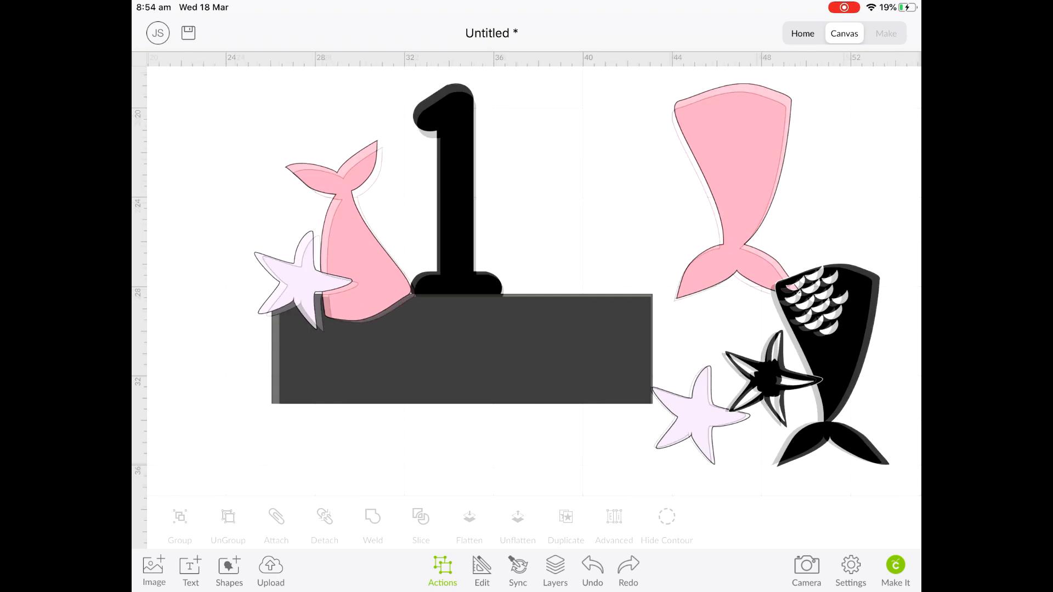
# Place the solid hot pink shell on the rectangle against the number 1's base and send it to the front
pyautogui.hscroll(4, 534, 281)
pyautogui.hscroll(1, 534, 281)
pyautogui.hscroll(-4, 534, 281)
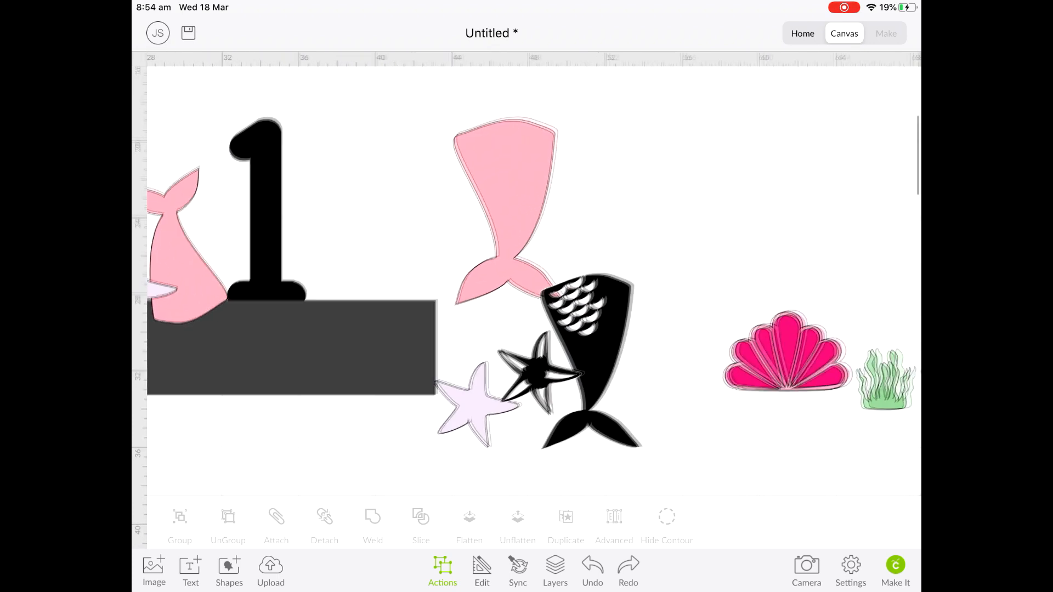
pyautogui.moveTo(876, 356); pyautogui.dragTo(424, 267)
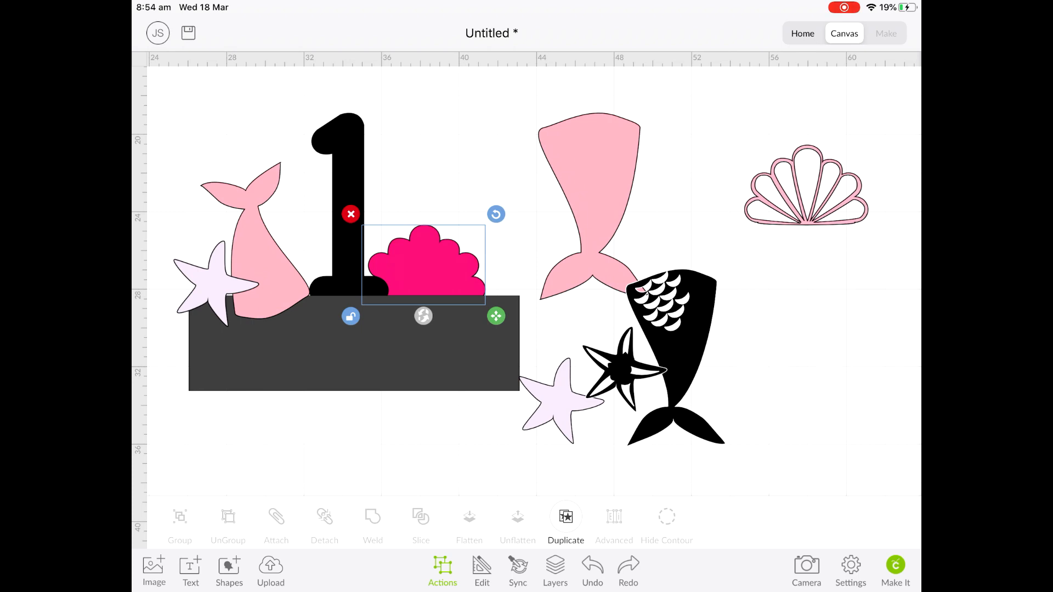
pyautogui.click(481, 571)
pyautogui.click(685, 516)
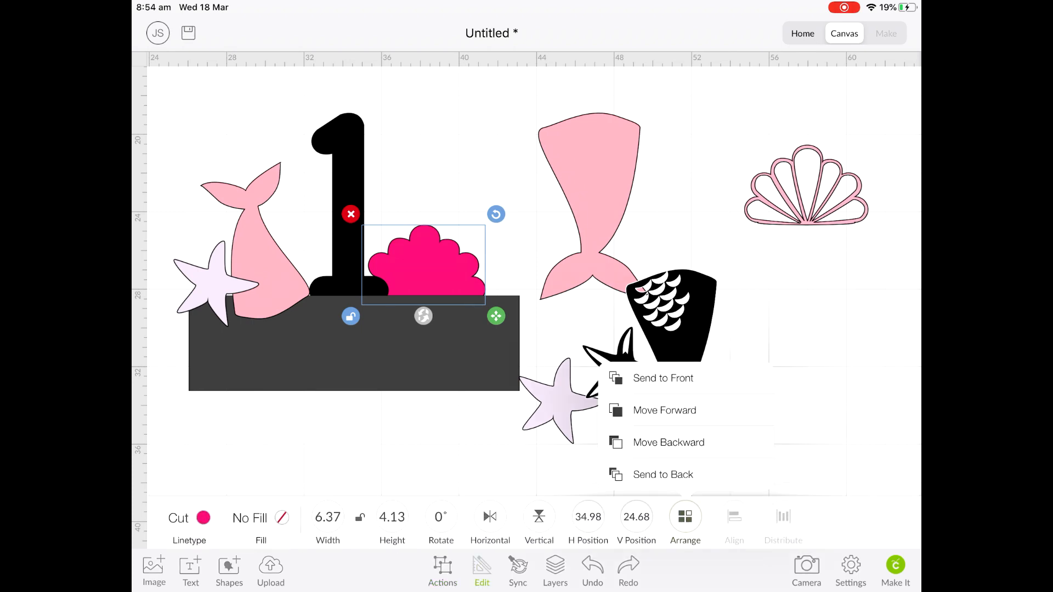
pyautogui.click(662, 378)
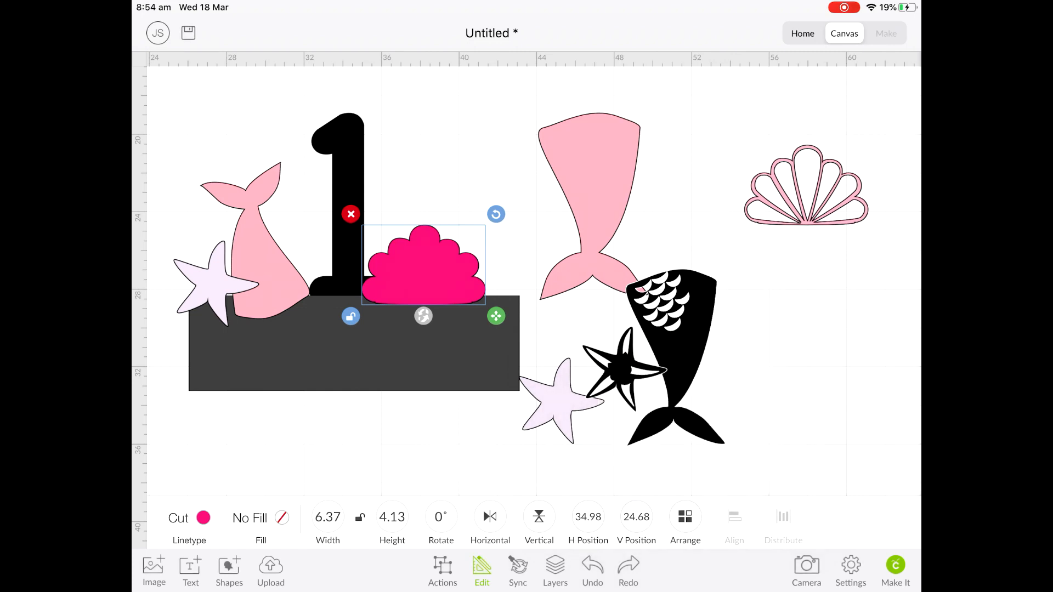
# Duplicate the solid hot pink shell and move a green seaweed piece above the end of the rectangle
pyautogui.click(442, 571)
pyautogui.click(565, 516)
pyautogui.moveTo(430, 267); pyautogui.dragTo(336, 221)
pyautogui.scroll(-2, 534, 281)
pyautogui.click(753, 388)
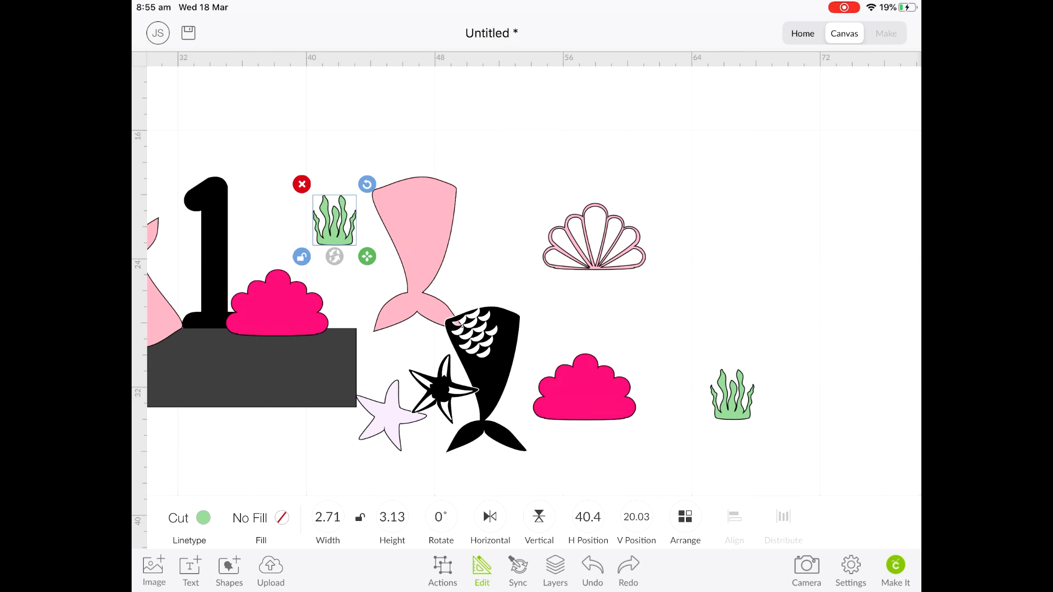
# Duplicate the green seaweed, set one piece aside as a spare and lower the other onto the rectangle beside the shell
pyautogui.click(443, 570)
pyautogui.click(566, 517)
pyautogui.moveTo(337, 223); pyautogui.dragTo(752, 323)
pyautogui.moveTo(334, 220); pyautogui.dragTo(335, 304)
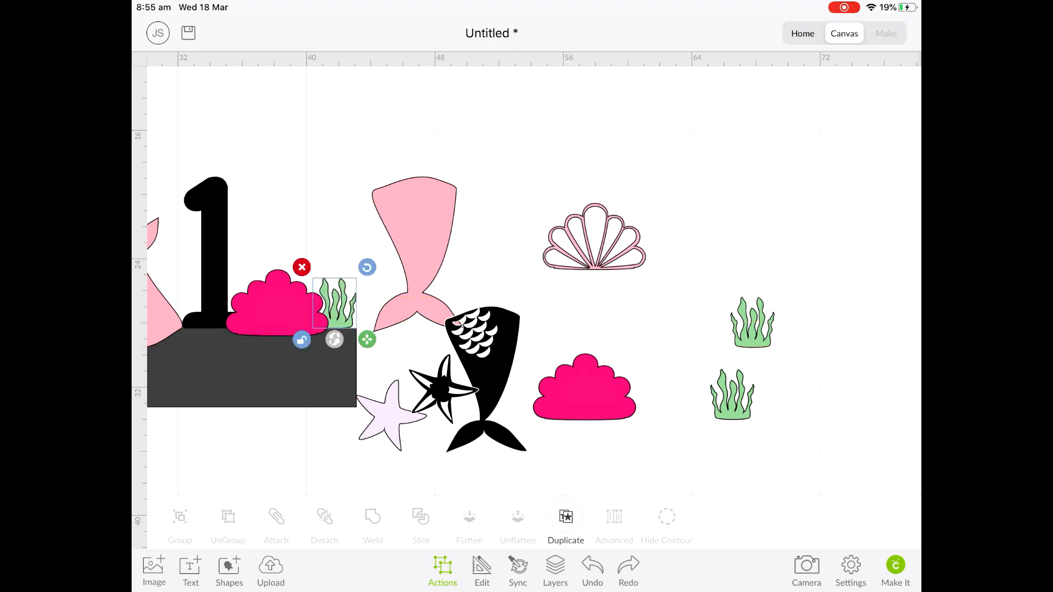
# Send the seaweed beside the shell to the front and overlap it with the shell at H position 39.7 and V position 25.67
pyautogui.click(481, 571)
pyautogui.click(685, 517)
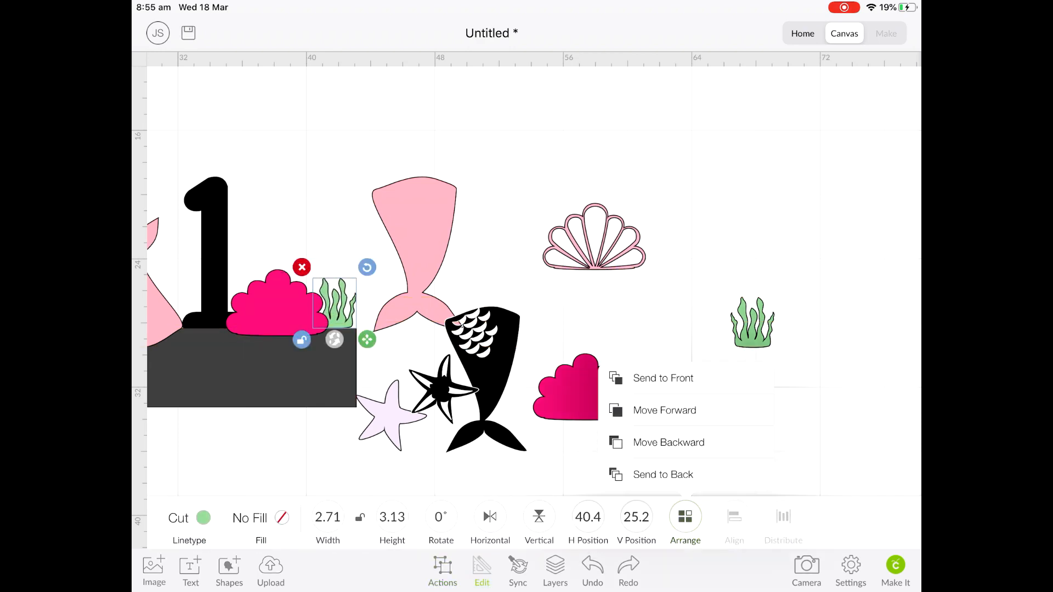
pyautogui.click(663, 378)
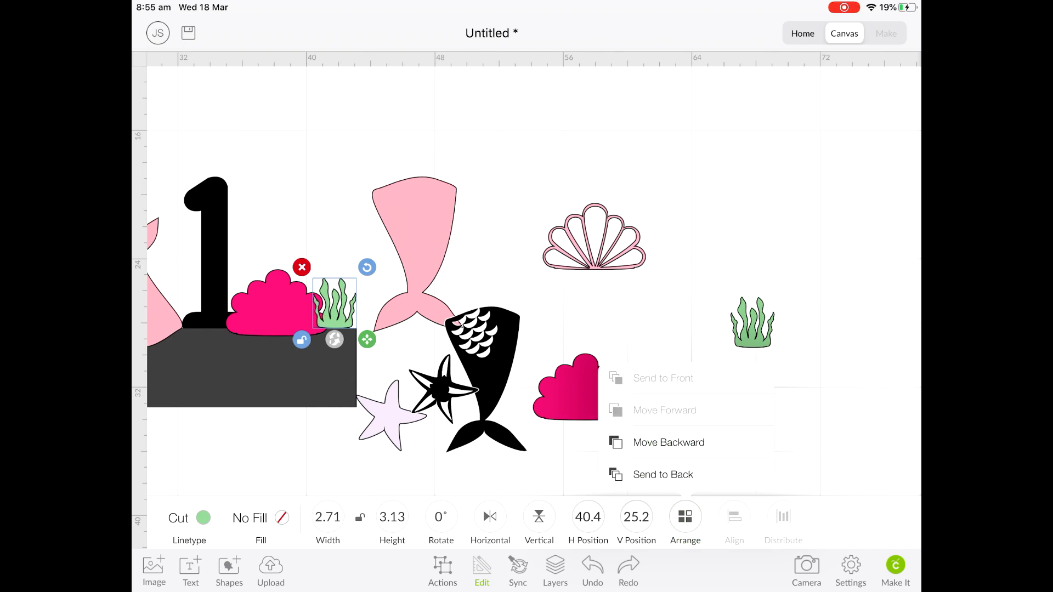
pyautogui.moveTo(335, 304); pyautogui.dragTo(323, 311)
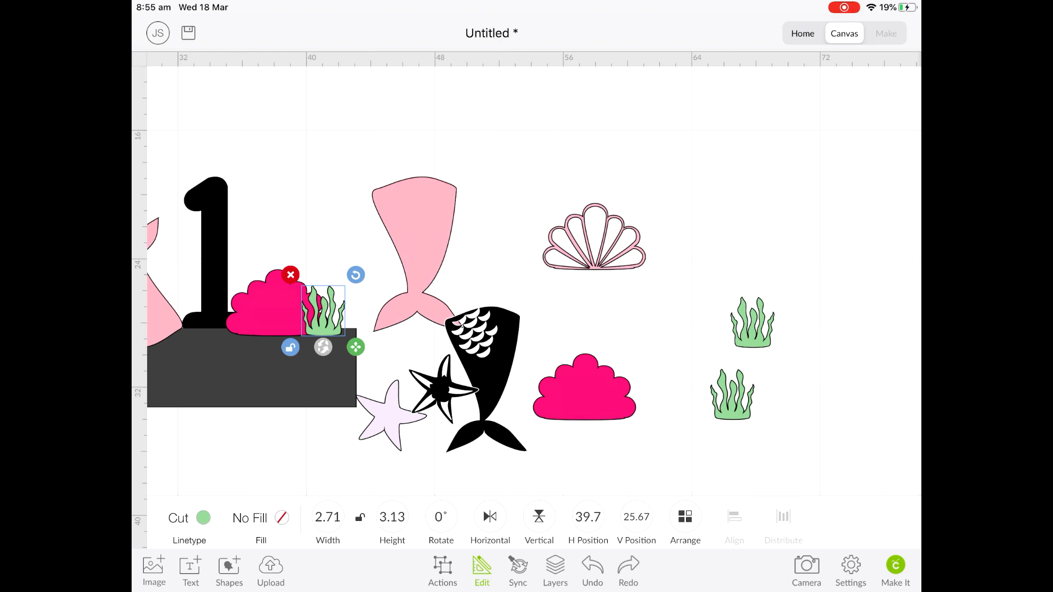
# Duplicate the seaweed on the rectangle and place the copy slightly lower, over the rectangle's corner
pyautogui.click(443, 571)
pyautogui.click(566, 516)
pyautogui.moveTo(327, 314); pyautogui.dragTo(344, 322)
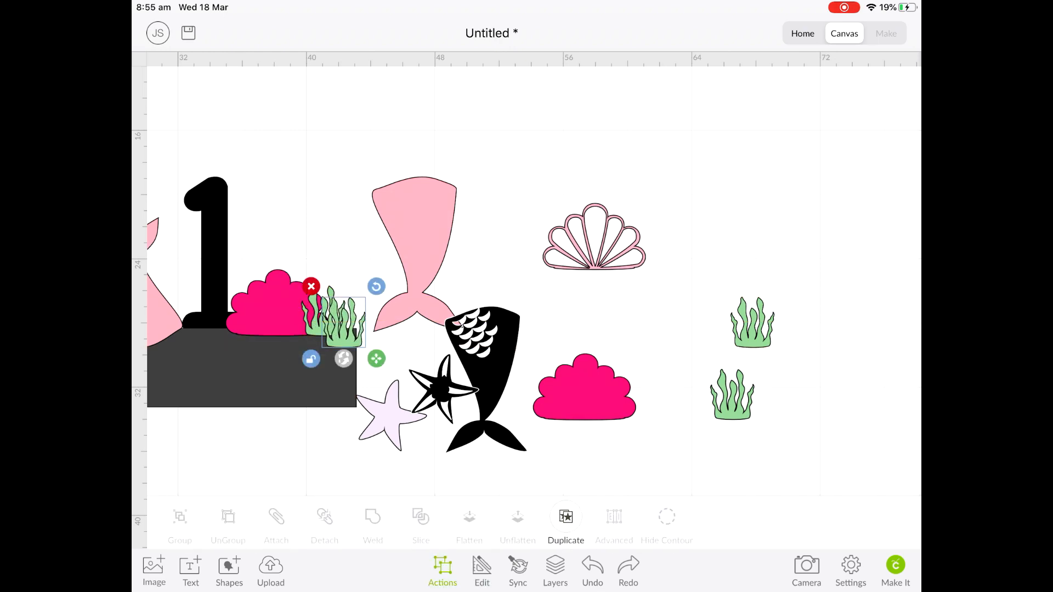
pyautogui.click(648, 137)
# Move the spare pink tail, black tail, starfish outline and lilac starfish away from the number 1 scene toward the spare shells
pyautogui.hscroll(-3, 527, 307)
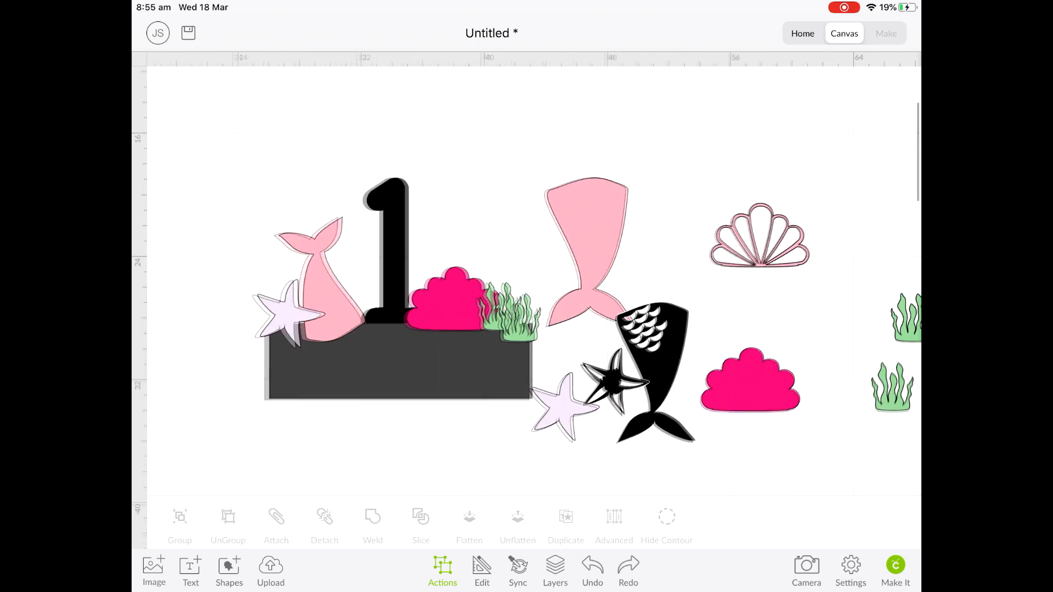
pyautogui.moveTo(587, 231); pyautogui.dragTo(776, 162)
pyautogui.moveTo(658, 373); pyautogui.dragTo(807, 354)
pyautogui.moveTo(614, 381); pyautogui.dragTo(743, 334)
pyautogui.moveTo(565, 406); pyautogui.dragTo(706, 365)
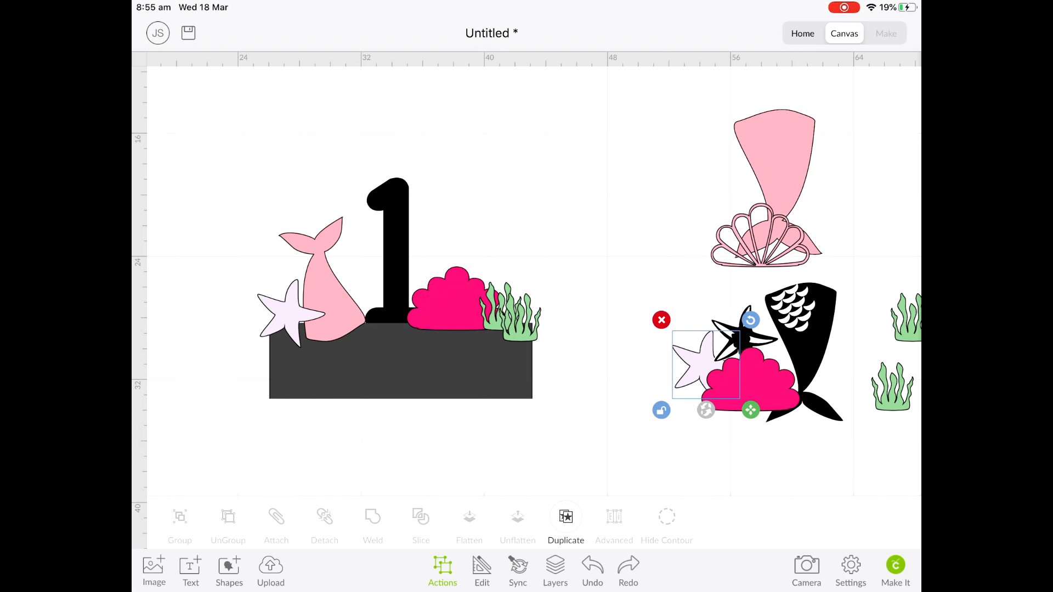
# Select every piece of the number 1 scene and set the cut linetype colour to black
pyautogui.moveTo(250, 164); pyautogui.dragTo(549, 412)
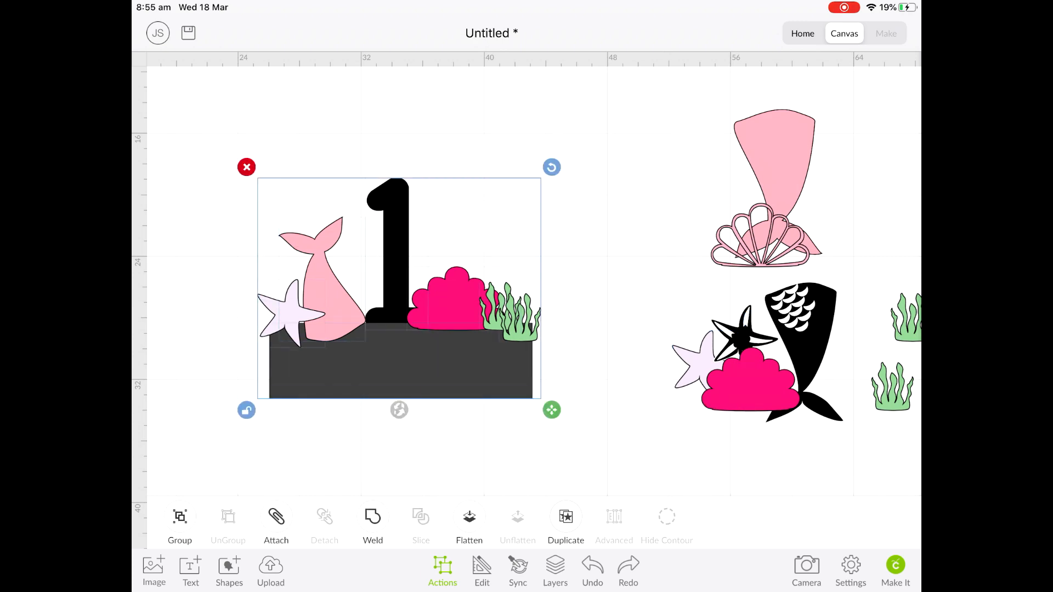
pyautogui.click(482, 570)
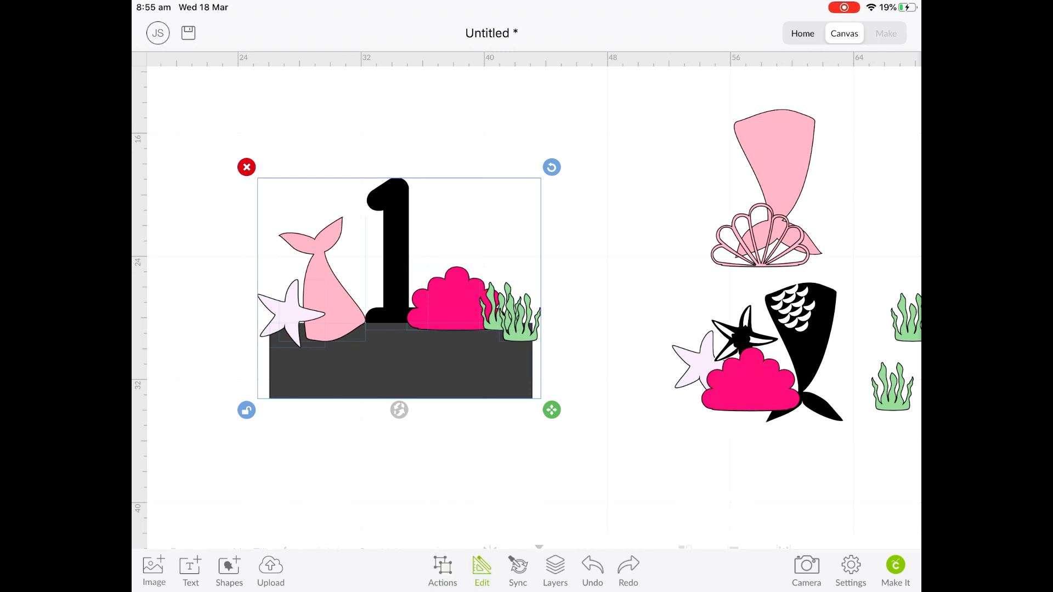
pyautogui.click(181, 518)
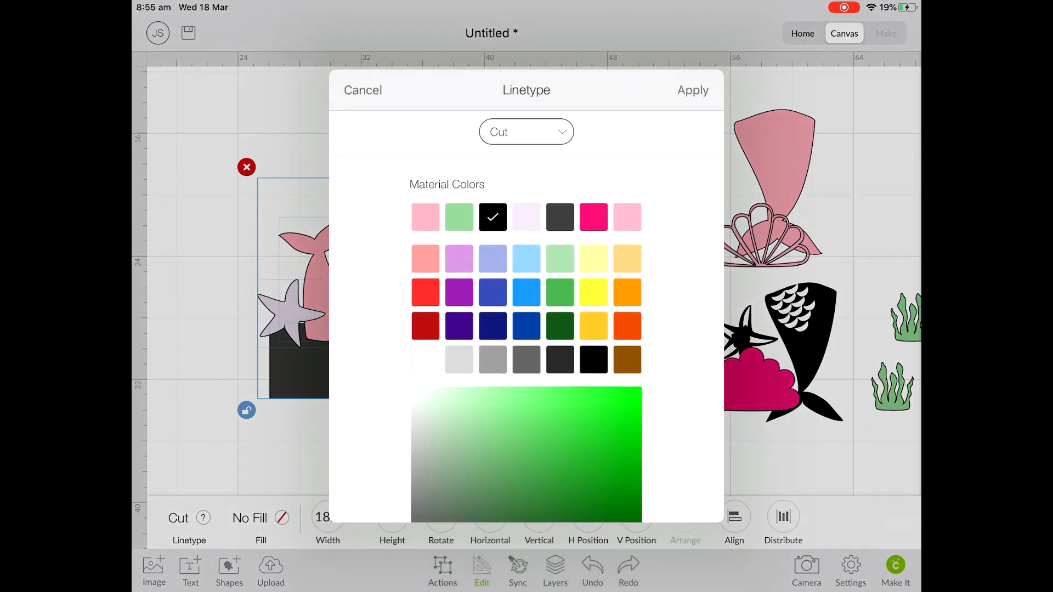
pyautogui.click(692, 90)
pyautogui.click(609, 164)
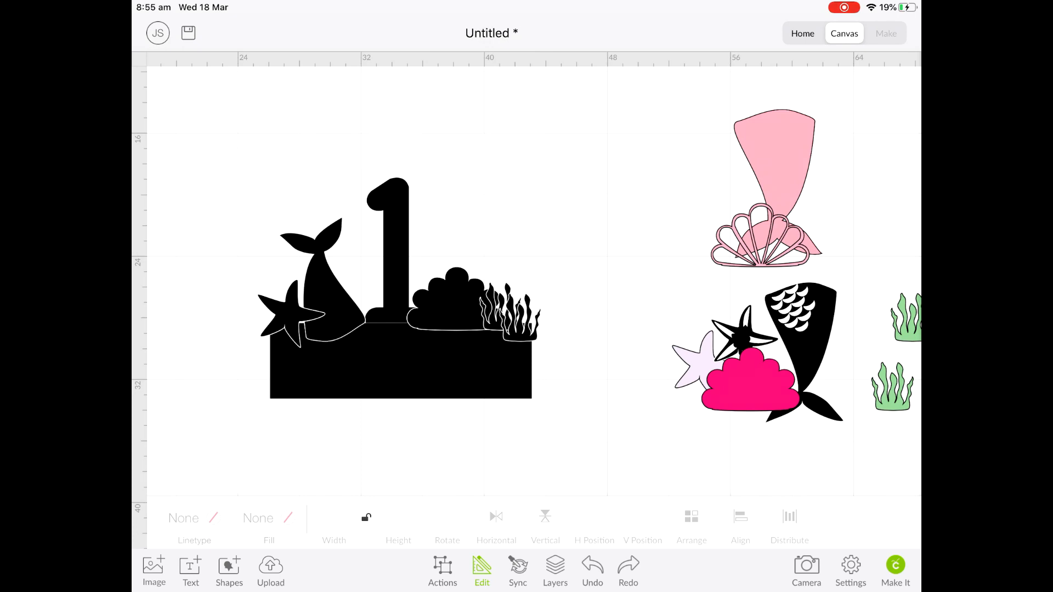
# Widen the number 1 to 5.78 by 9.9 and recentre it between the tail and the shell
pyautogui.moveTo(212, 122); pyautogui.dragTo(618, 438)
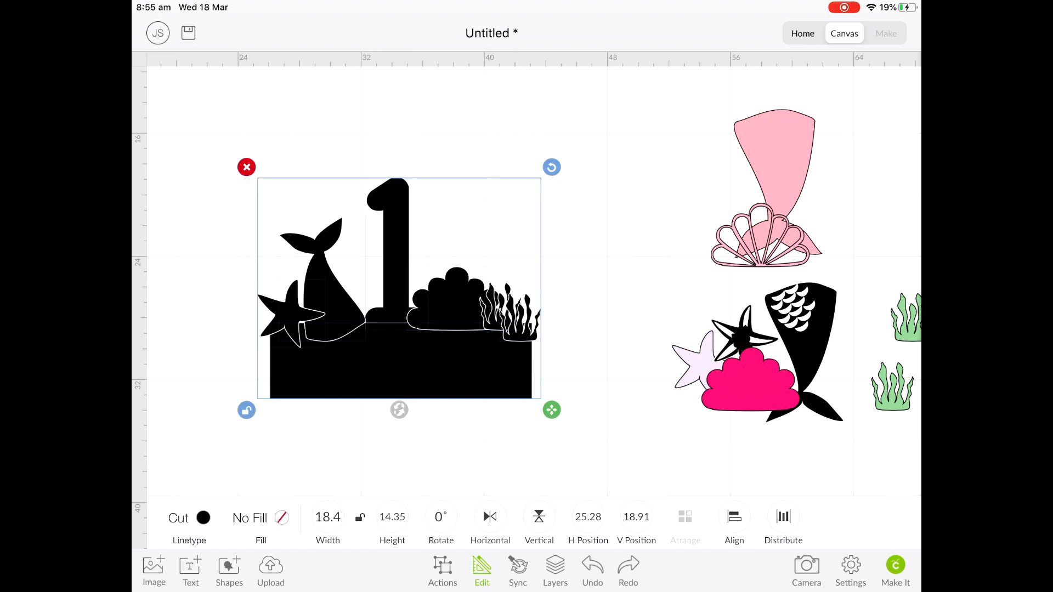
pyautogui.click(604, 439)
pyautogui.click(396, 252)
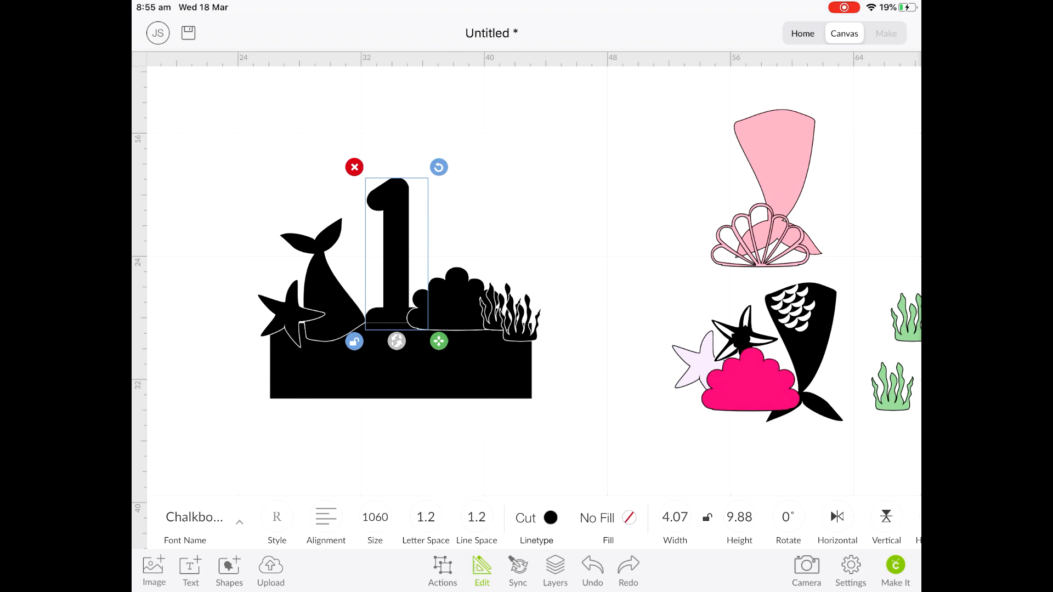
pyautogui.moveTo(439, 342); pyautogui.dragTo(465, 341)
pyautogui.moveTo(396, 252); pyautogui.dragTo(388, 252)
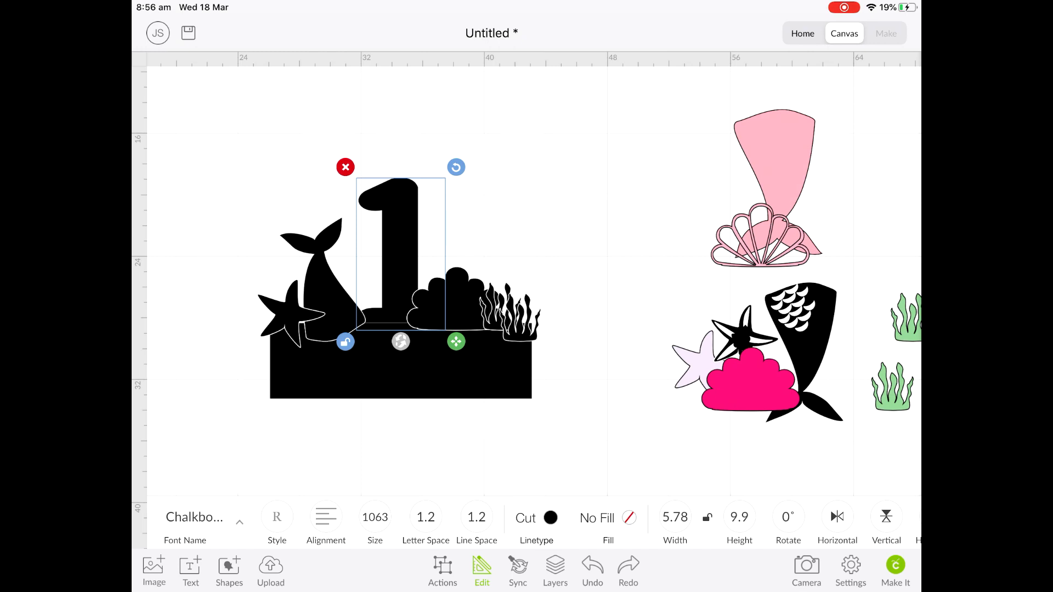
pyautogui.click(604, 439)
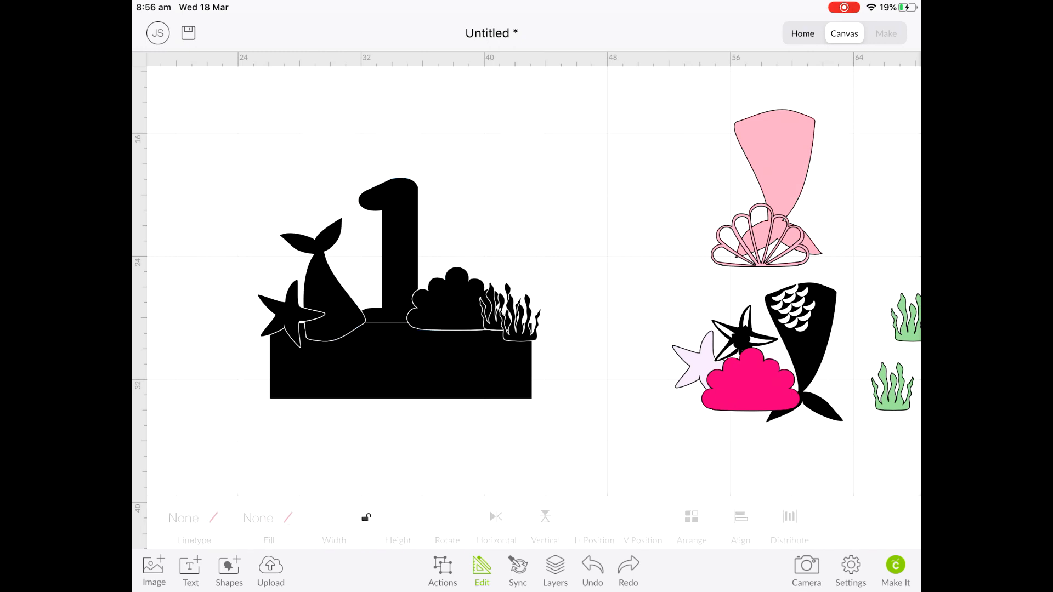
# Rotate the spare pink tail to about 161.72°, lay it over the black tail silhouette and send it to the front
pyautogui.moveTo(774, 164); pyautogui.dragTo(582, 201)
pyautogui.moveTo(639, 135); pyautogui.dragTo(559, 317)
pyautogui.moveTo(582, 215); pyautogui.dragTo(323, 280)
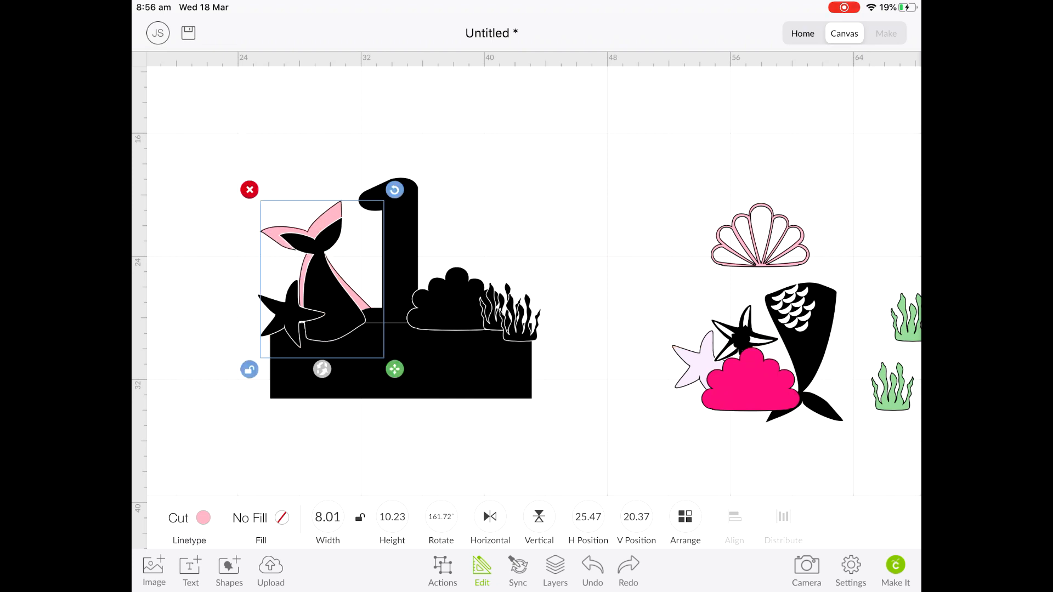
pyautogui.click(685, 519)
pyautogui.click(663, 378)
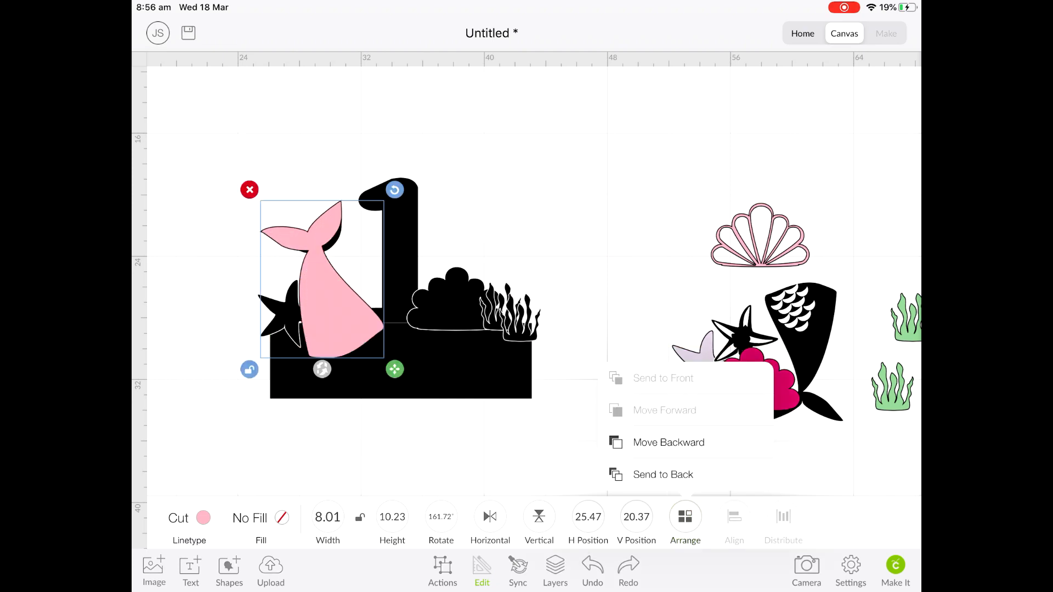
# Resize the pink tail to about 6.55 by 8.29, rotate it to 164.83° and align it over the black tail silhouette
pyautogui.moveTo(395, 369); pyautogui.dragTo(376, 355)
pyautogui.moveTo(319, 285); pyautogui.dragTo(338, 302)
pyautogui.moveTo(394, 206); pyautogui.dragTo(399, 209)
pyautogui.moveTo(335, 296)
pyautogui.mouseDown()
pyautogui.moveTo(334, 286)
pyautogui.moveTo(322, 296)
pyautogui.mouseUp()
pyautogui.moveTo(383, 363)
pyautogui.mouseDown()
pyautogui.moveTo(374, 357)
pyautogui.moveTo(384, 360)
pyautogui.moveTo(383, 346)
pyautogui.mouseUp()
pyautogui.moveTo(329, 285); pyautogui.dragTo(329, 292)
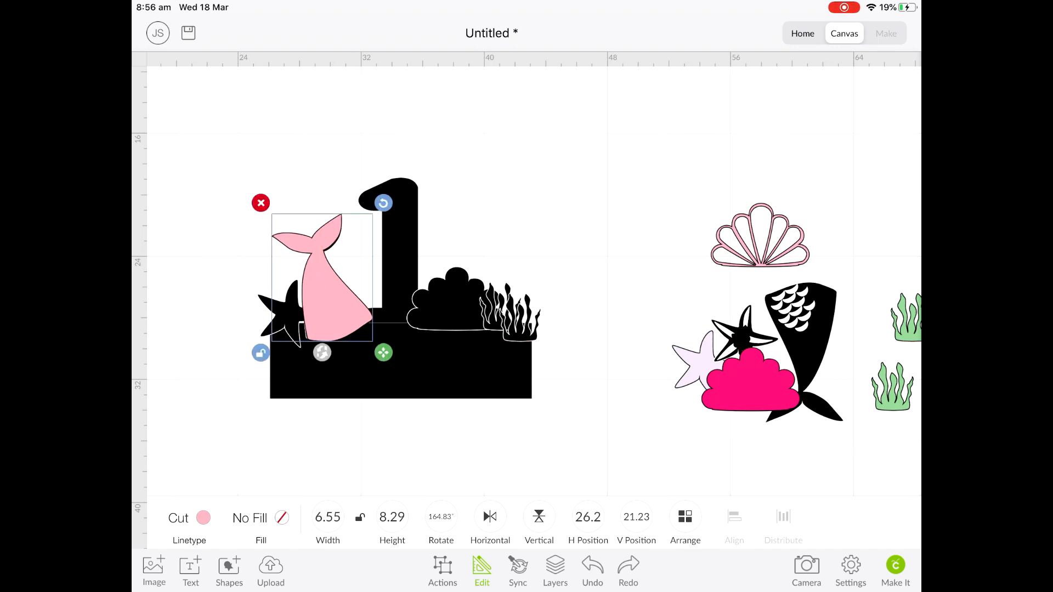
# Lay the hot pink shell and the lilac starfish over their black silhouettes and send the starfish to the front
pyautogui.moveTo(752, 378); pyautogui.dragTo(456, 299)
pyautogui.moveTo(705, 362); pyautogui.dragTo(292, 313)
pyautogui.click(685, 516)
pyautogui.click(663, 378)
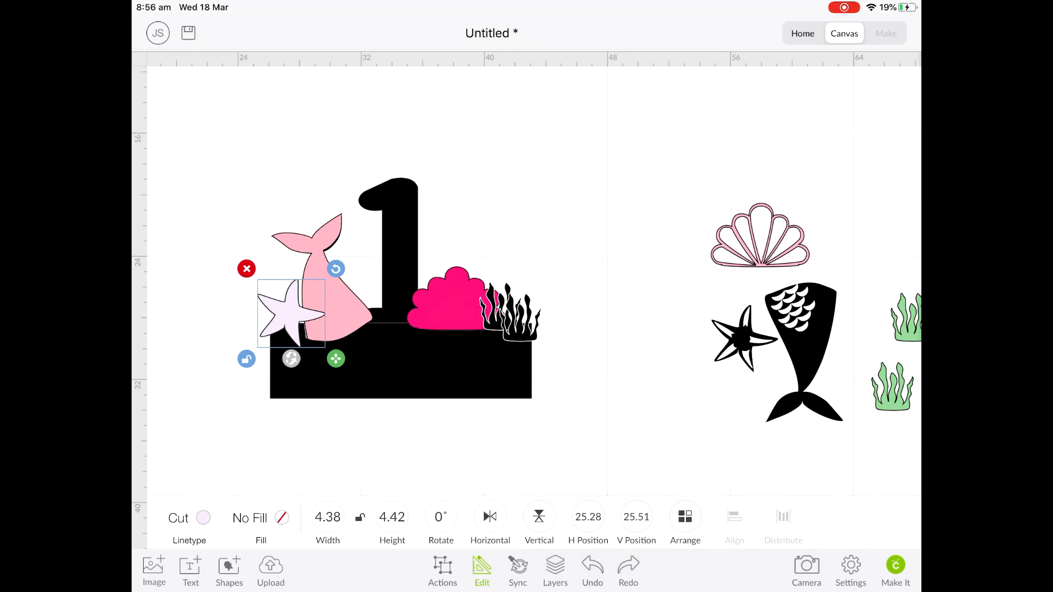
# Duplicate the black number 1 and place the copy clear of the scene, above the seaweed
pyautogui.click(400, 247)
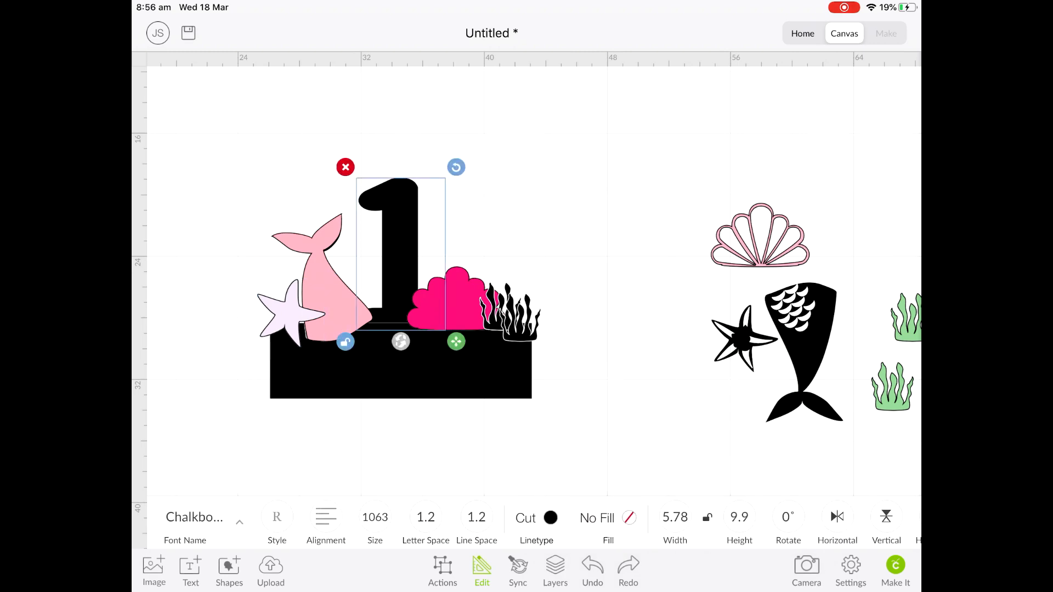
pyautogui.click(442, 571)
pyautogui.click(566, 518)
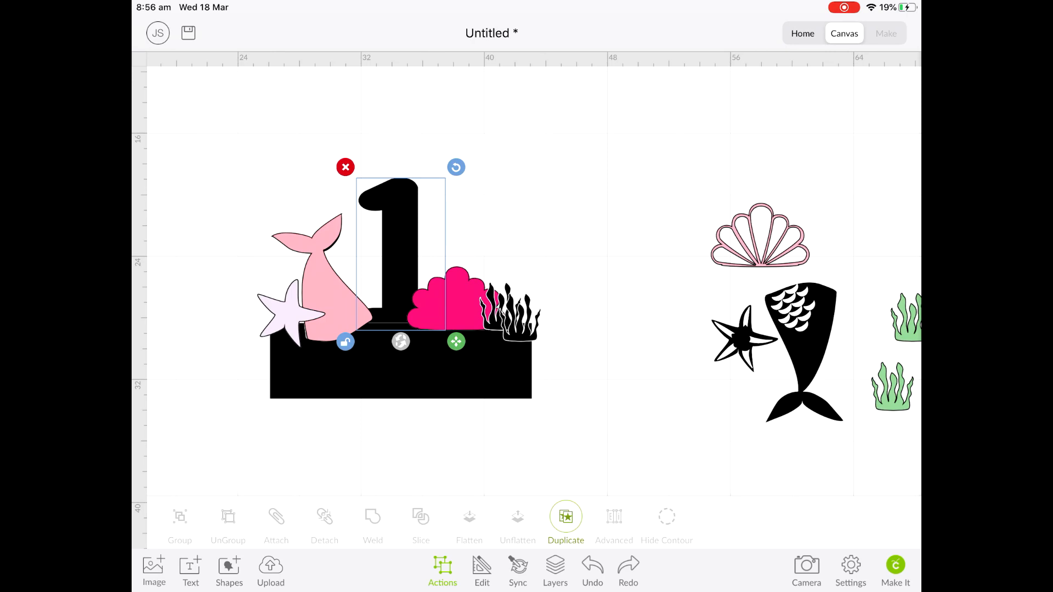
pyautogui.moveTo(405, 258); pyautogui.dragTo(559, 205)
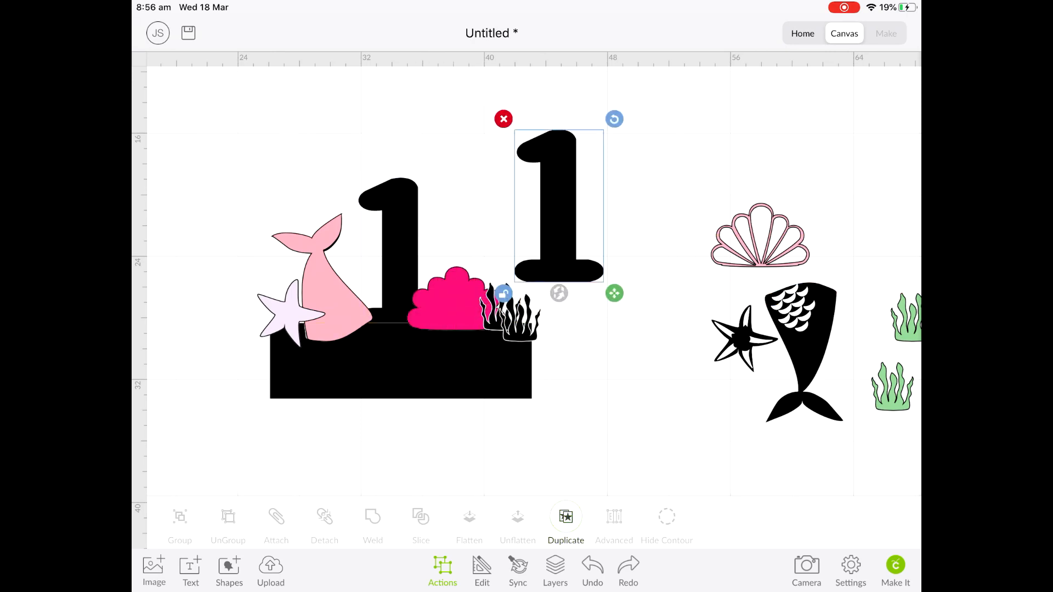
# Set the number 1 copy's linetype colour to light pink and lay it exactly over the black number 1
pyautogui.click(482, 571)
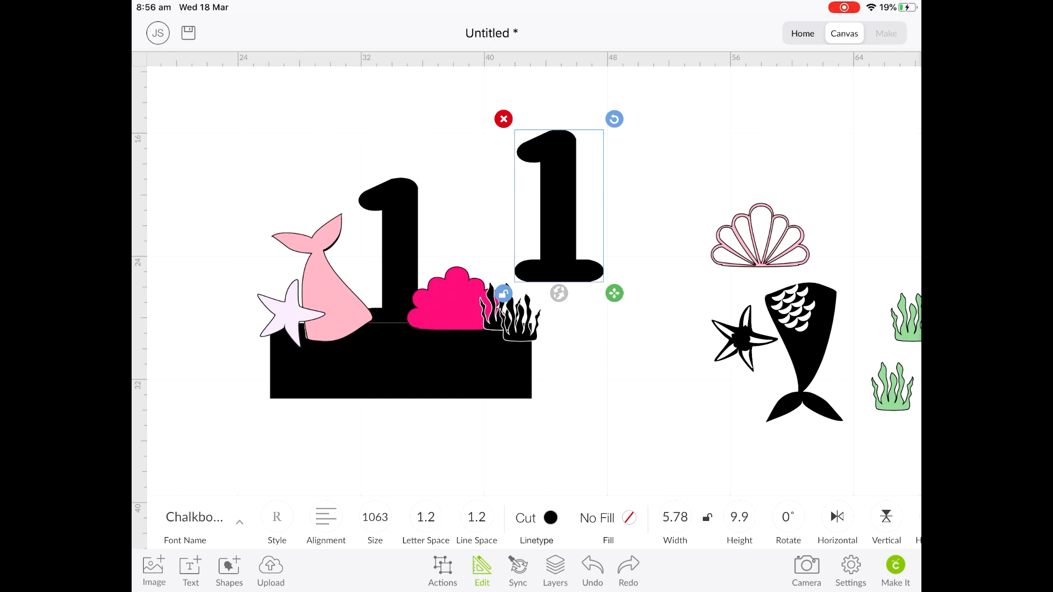
pyautogui.click(550, 518)
pyautogui.click(526, 217)
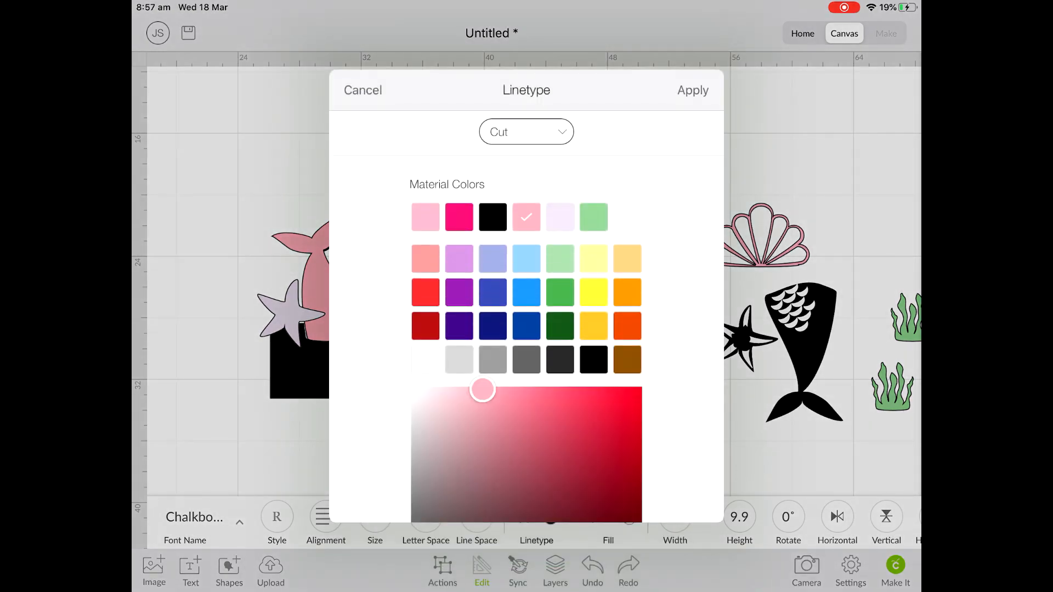
pyautogui.click(693, 90)
pyautogui.moveTo(560, 209); pyautogui.dragTo(401, 253)
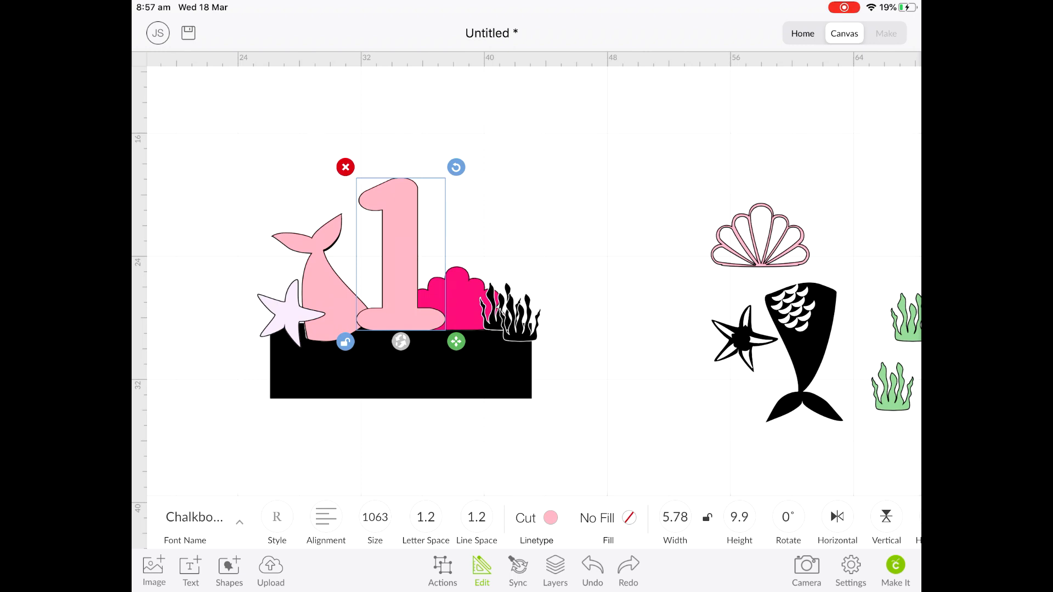
# Change the number 1 copy's linetype colour to light yellow
pyautogui.click(537, 518)
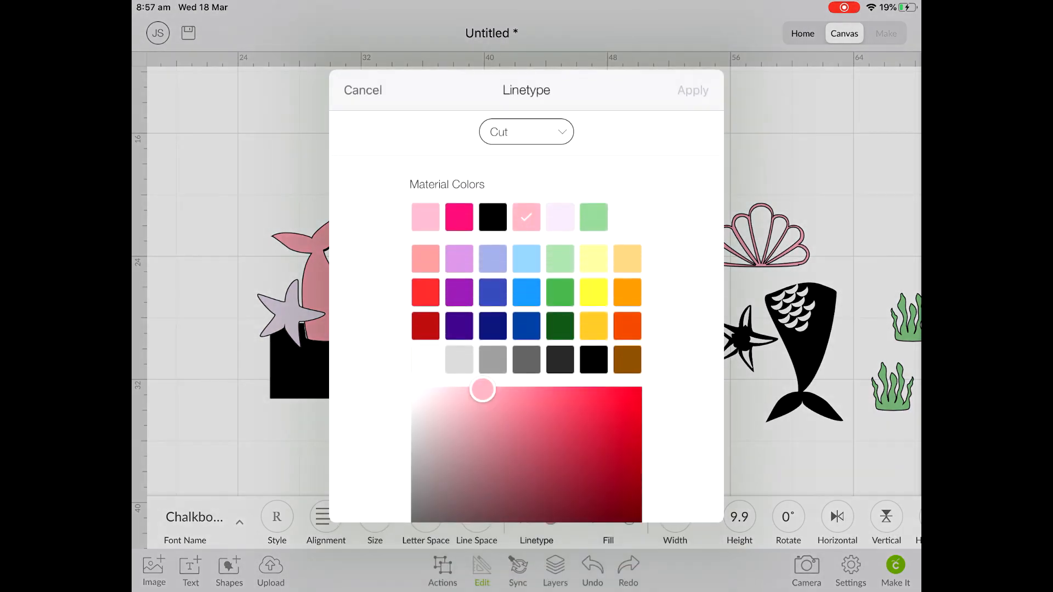
pyautogui.click(593, 258)
pyautogui.click(692, 90)
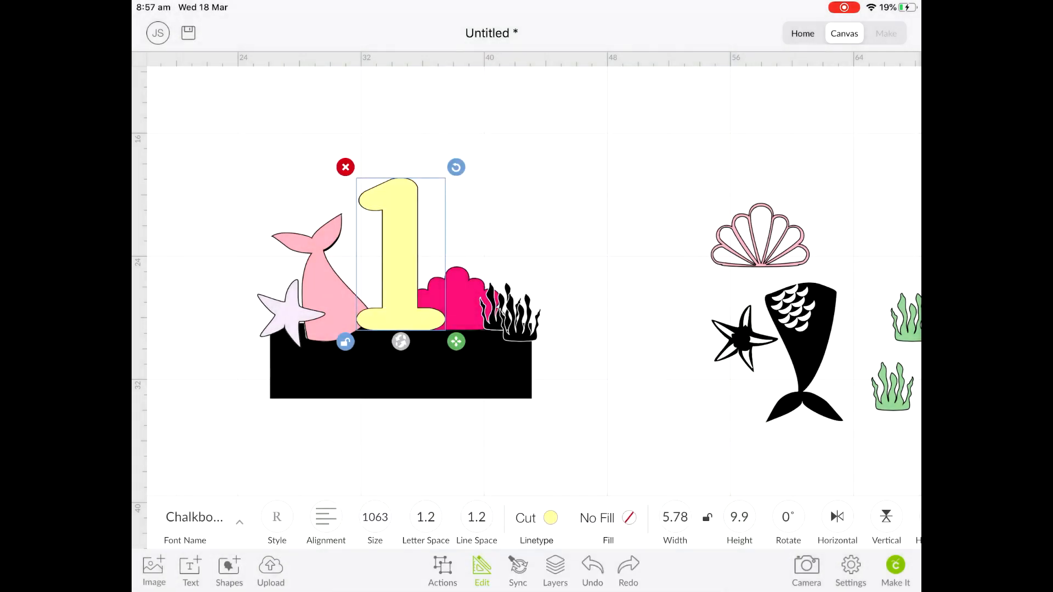
# Switch to Chrome and copy the pale pink colour code FCC8C7 from the Seeds Spring Classics palette on Design Seeds
pyautogui.click(607, 165)
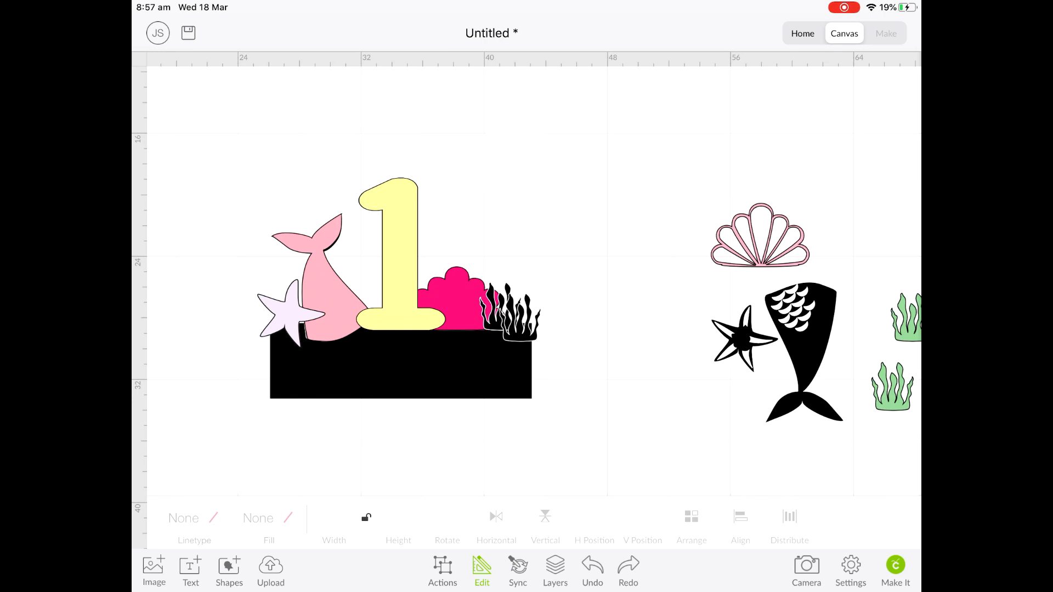
pyautogui.click(388, 252)
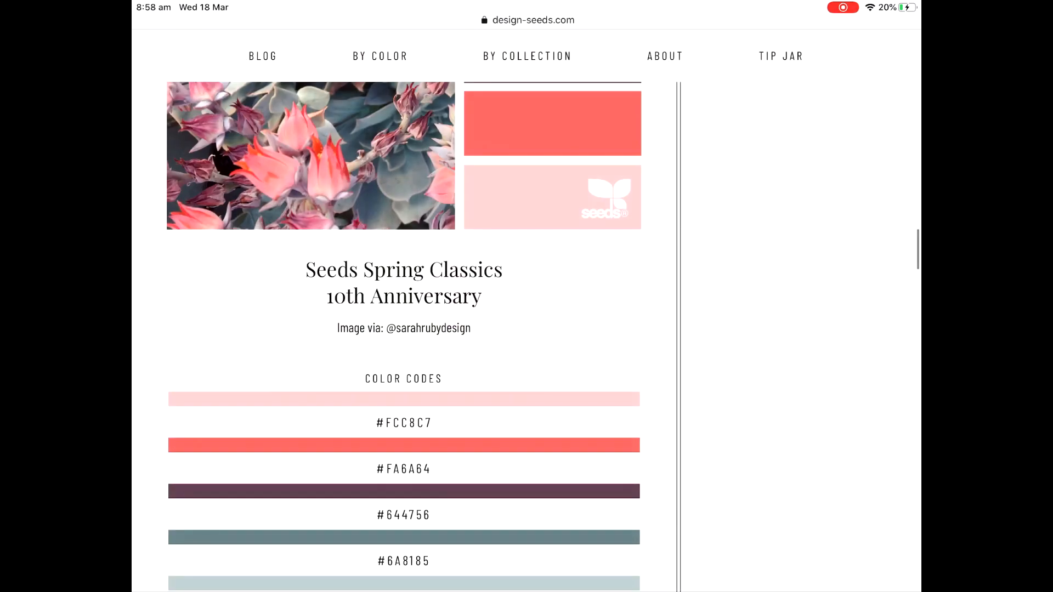
pyautogui.scroll(-8, 404, 330)
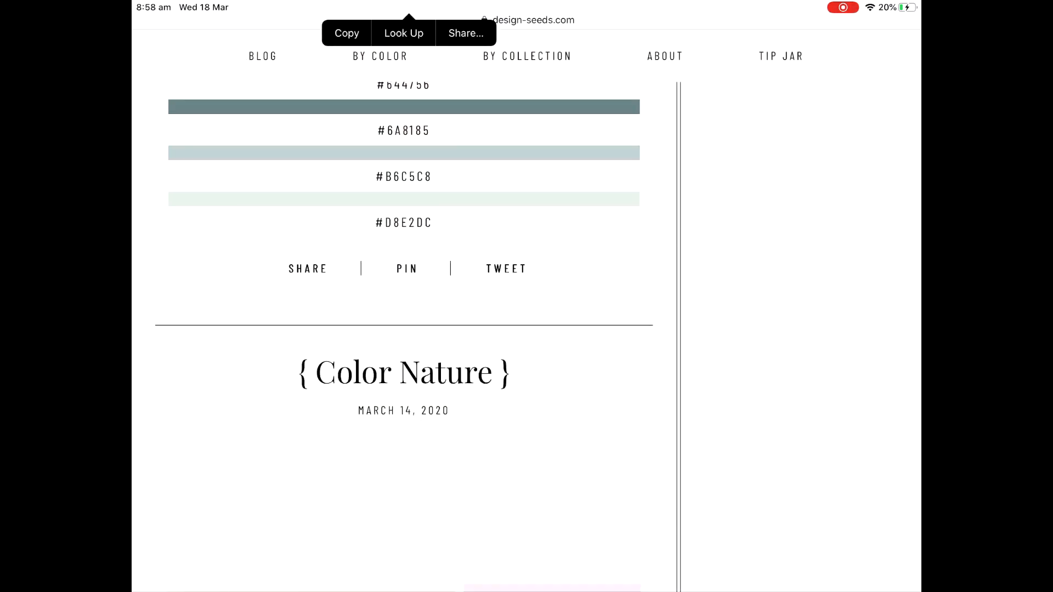
pyautogui.scroll(5, 404, 329)
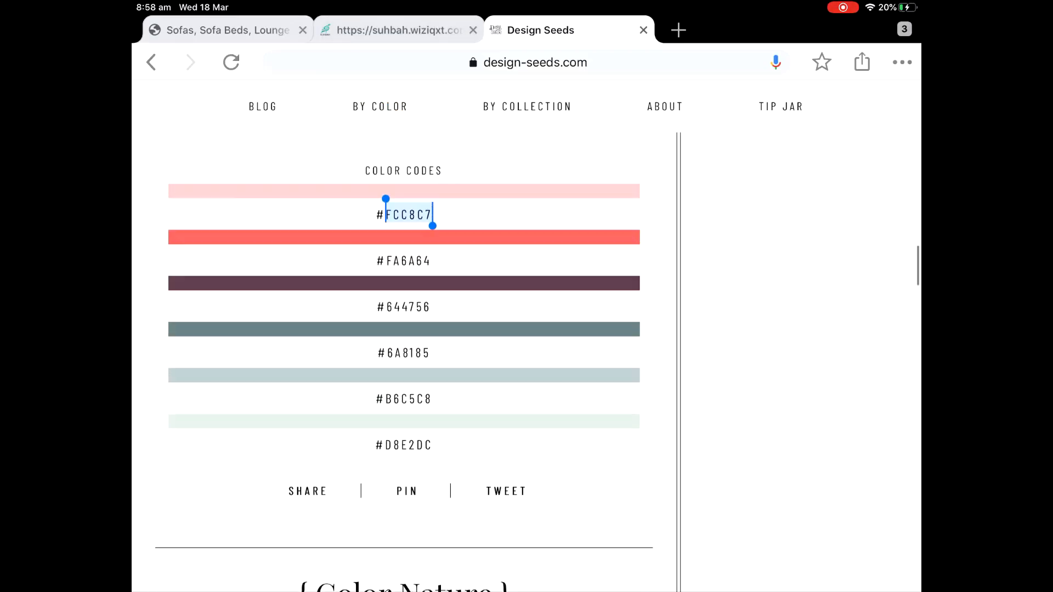
pyautogui.click(347, 176)
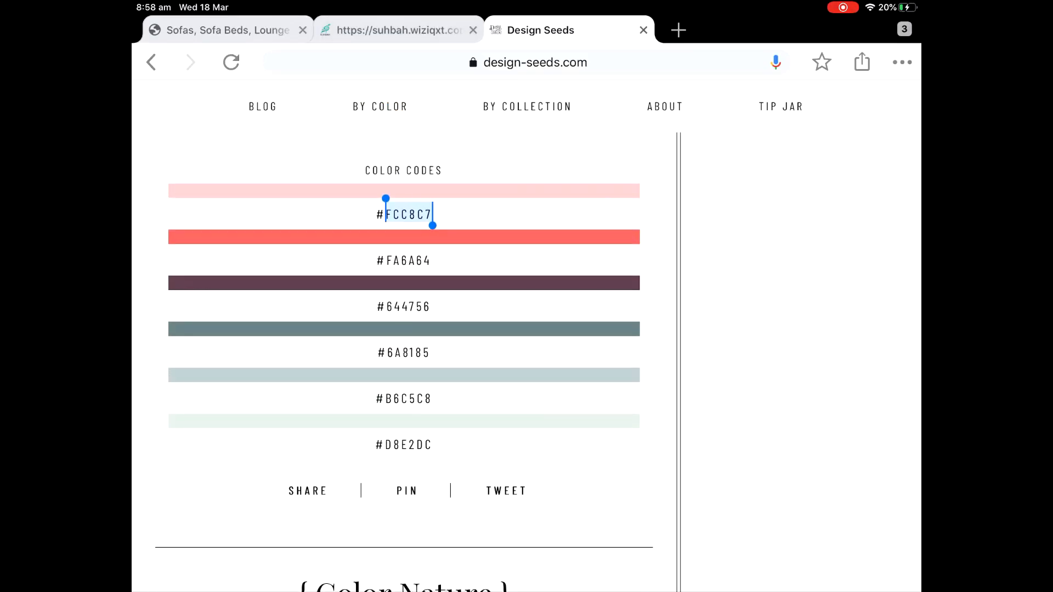
# Return to Cricut Design Space and apply the copied code #FCC8C7 as the number 1 copy's linetype colour
pyautogui.moveTo(526, 590); pyautogui.dragTo(527, 296)
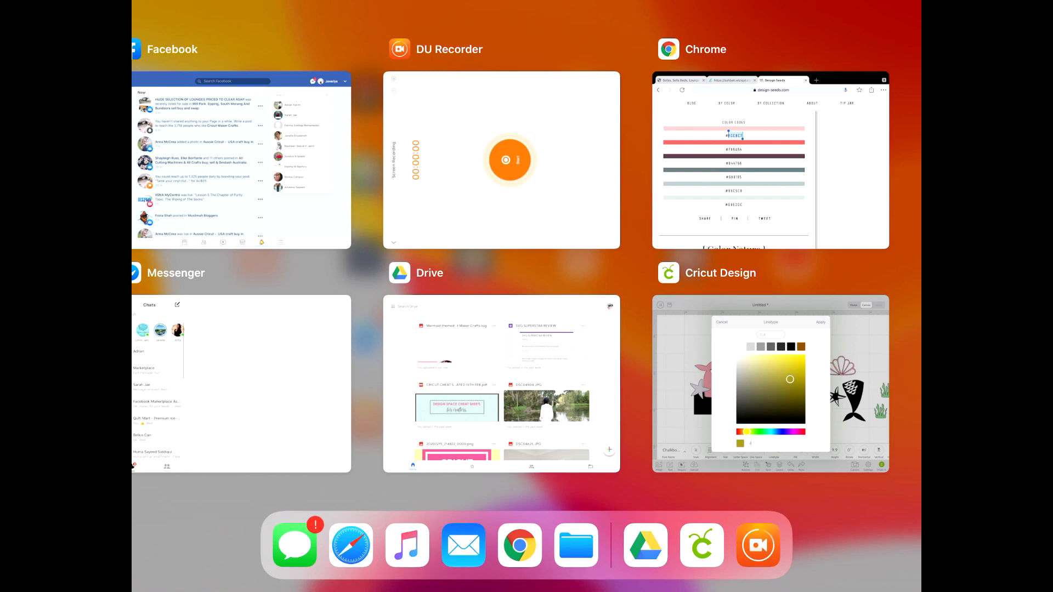
pyautogui.click(770, 384)
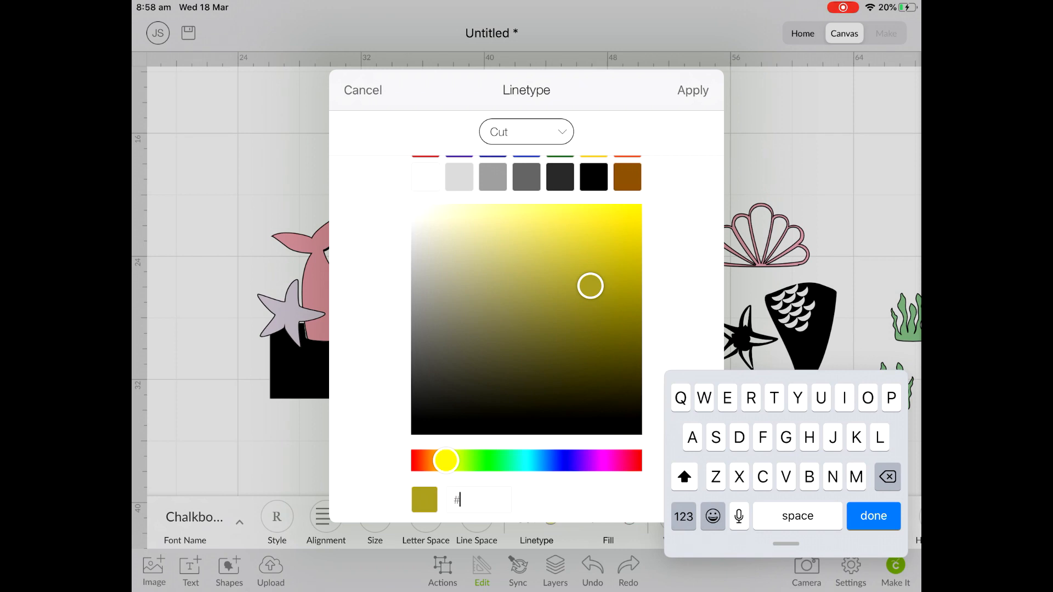
pyautogui.click(460, 499)
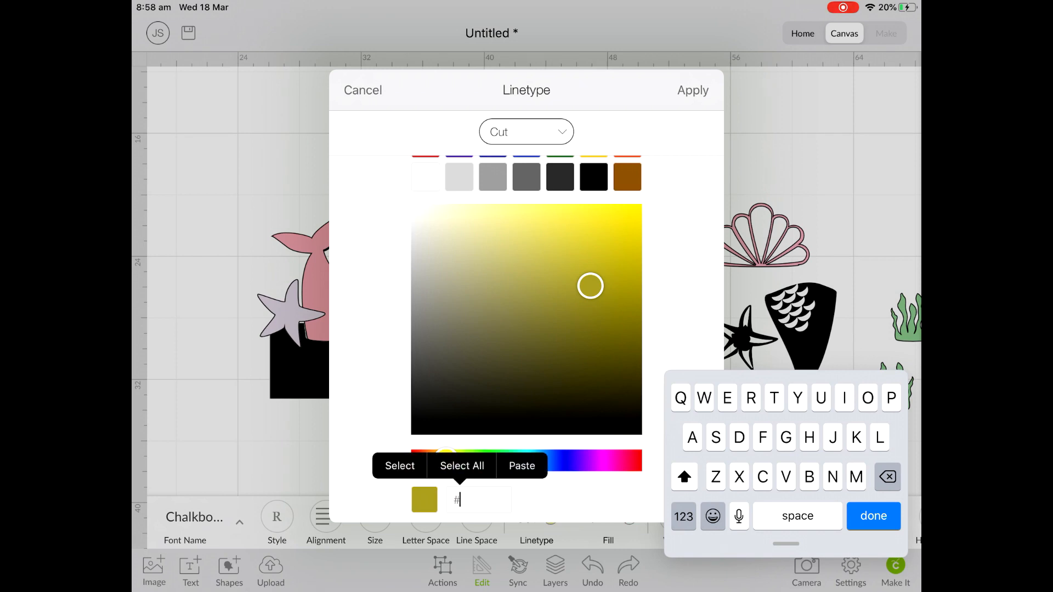
pyautogui.click(521, 466)
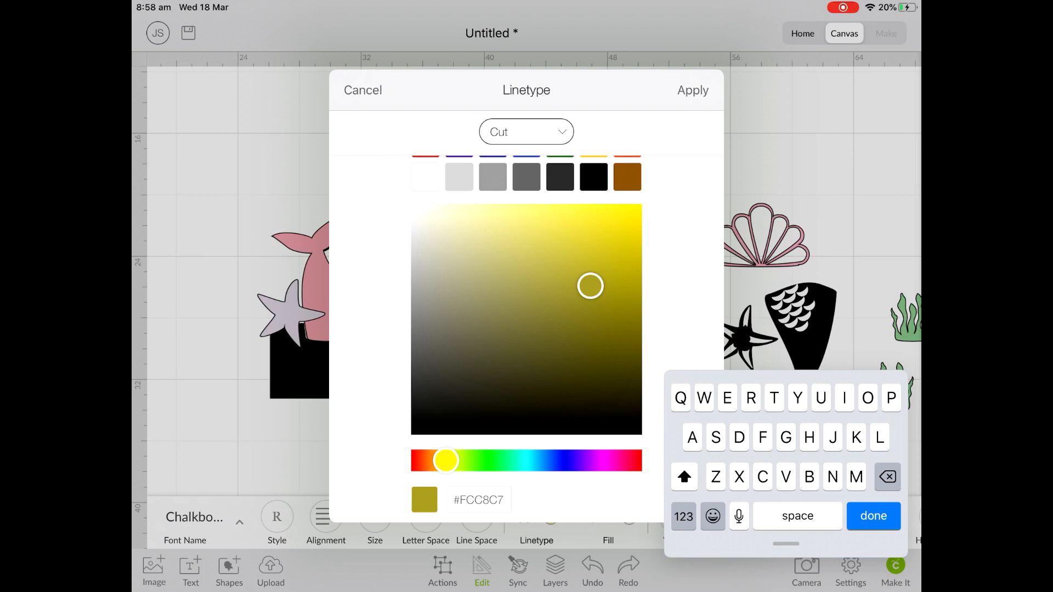
pyautogui.click(873, 516)
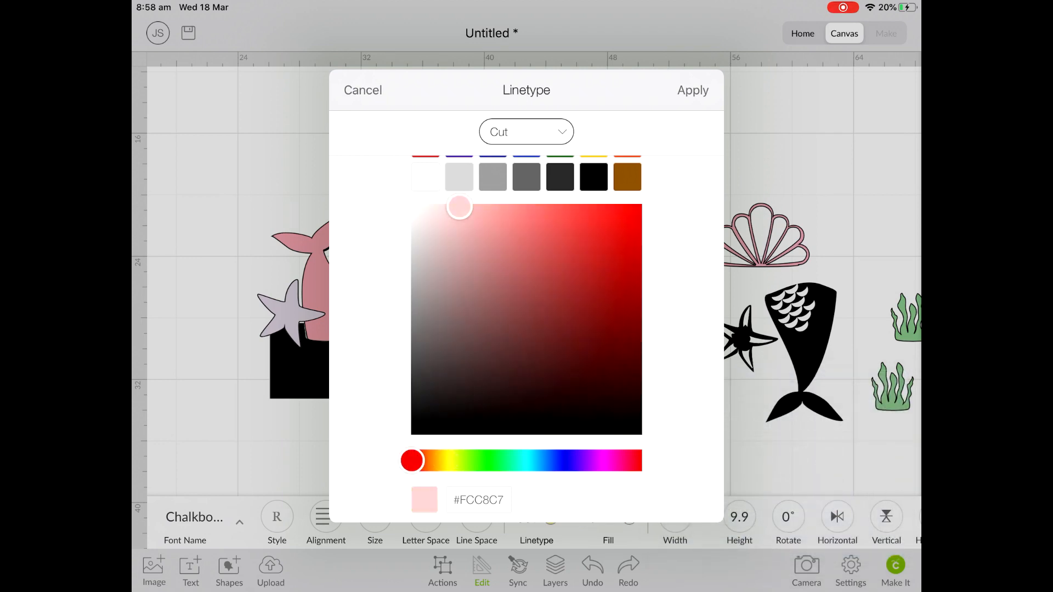
pyautogui.click(693, 90)
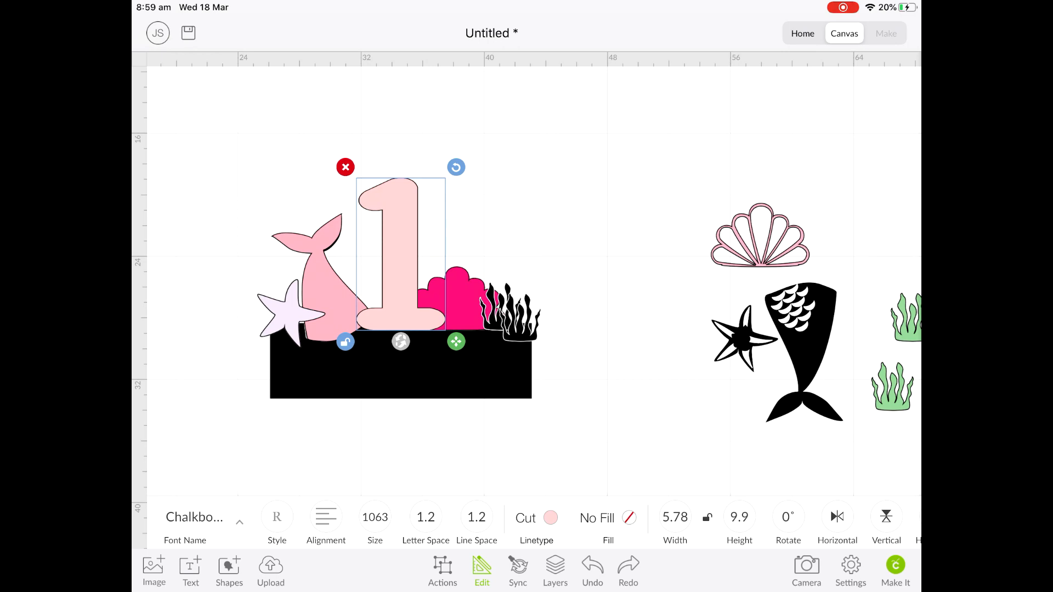
# Move the pale pink number 1, hot pink shell, pink tail and lilac starfish off the black silhouette onto the canvas beside it
pyautogui.moveTo(401, 252); pyautogui.dragTo(690, 162)
pyautogui.moveTo(463, 291); pyautogui.dragTo(722, 298)
pyautogui.moveTo(329, 286); pyautogui.dragTo(752, 394)
pyautogui.moveTo(291, 313); pyautogui.dragTo(741, 395)
# Weld all the black silhouette pieces and the base rectangle into one shape and shift it slightly upwards
pyautogui.moveTo(219, 137); pyautogui.dragTo(591, 475)
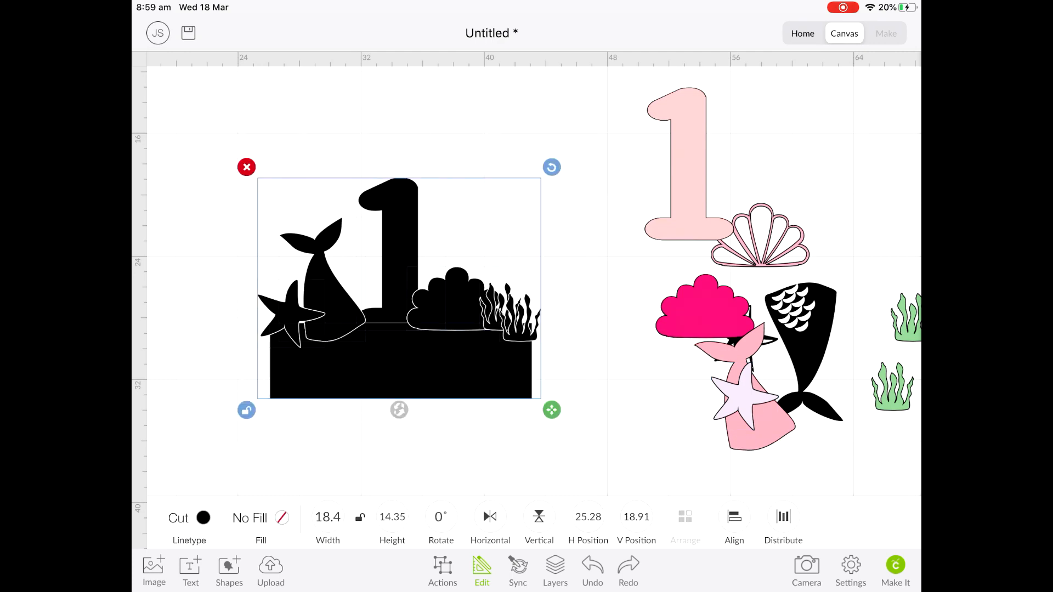
pyautogui.click(443, 571)
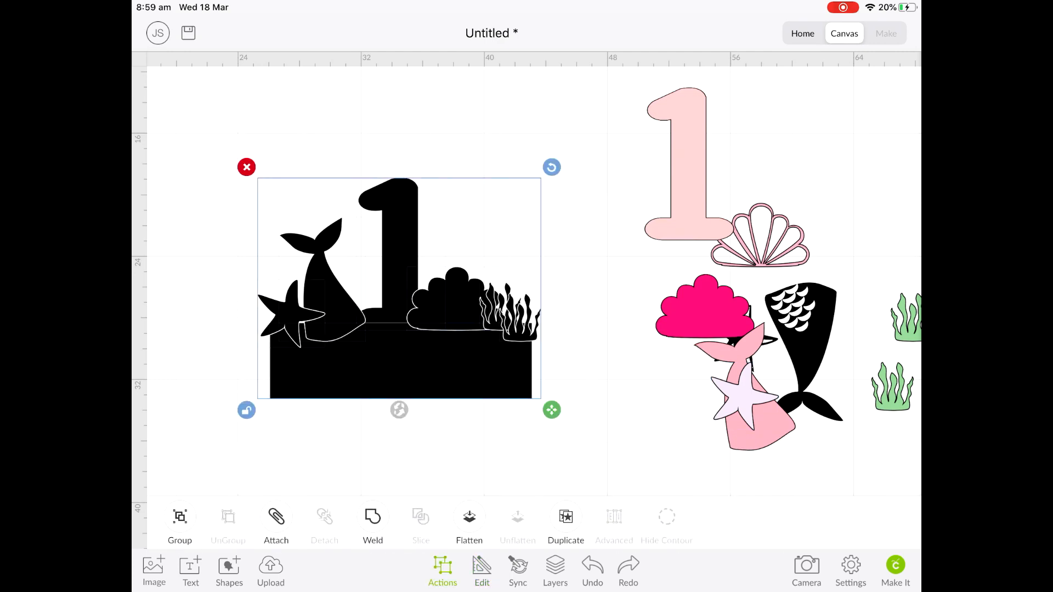
pyautogui.click(372, 517)
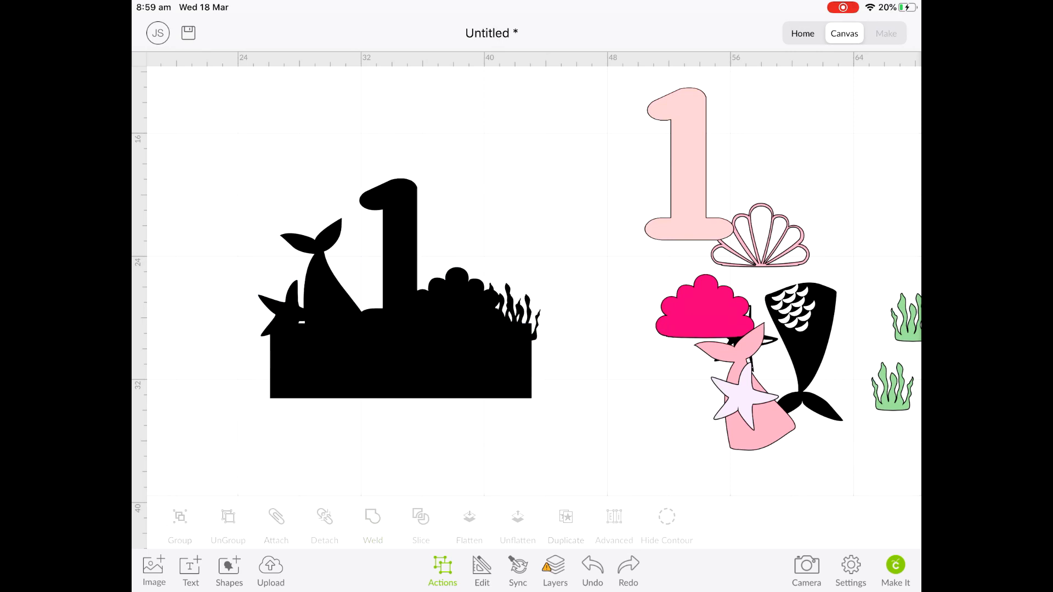
pyautogui.moveTo(401, 340); pyautogui.dragTo(394, 304)
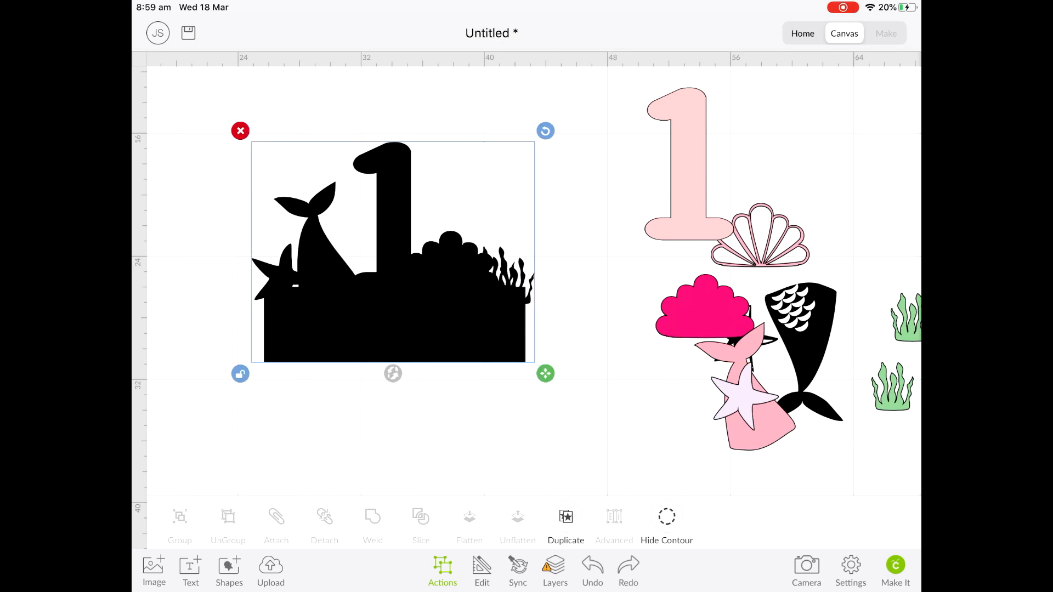
# Try to set the welded silhouette's width to 6 inches with its proportions unlocked
pyautogui.click(482, 570)
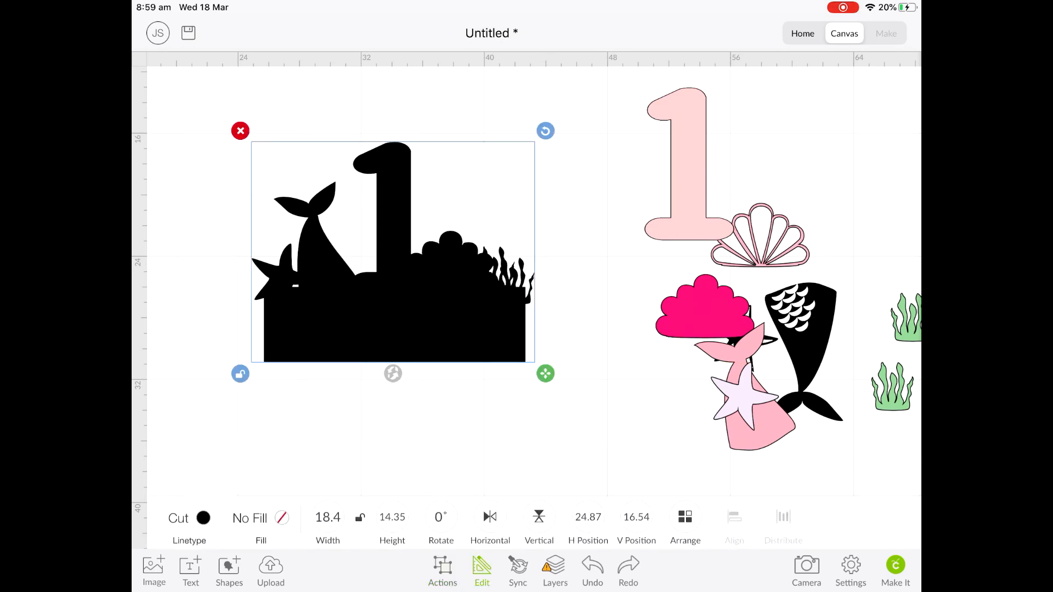
pyautogui.click(588, 517)
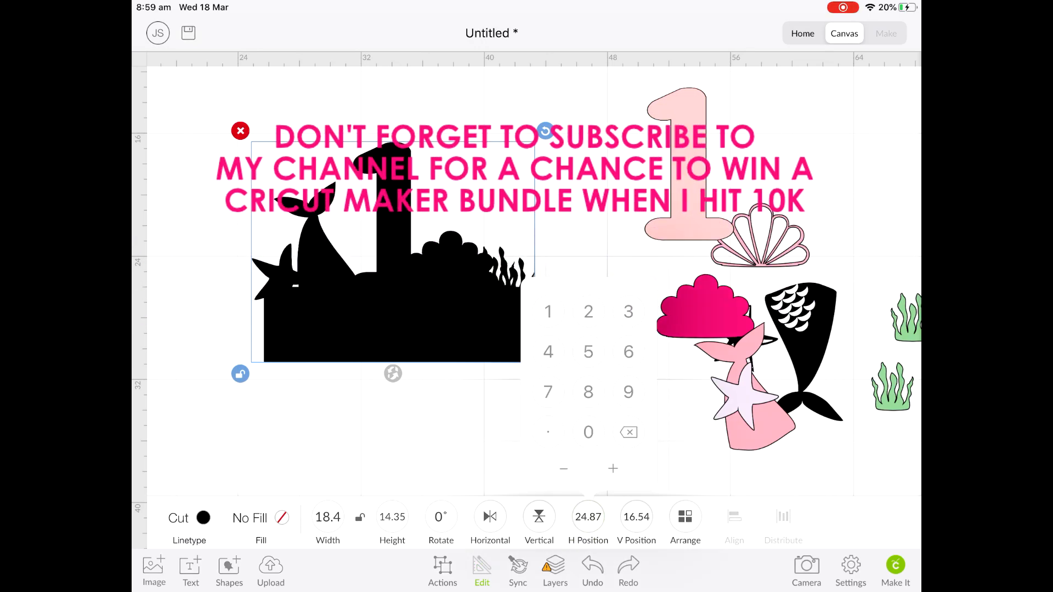
pyautogui.click(328, 517)
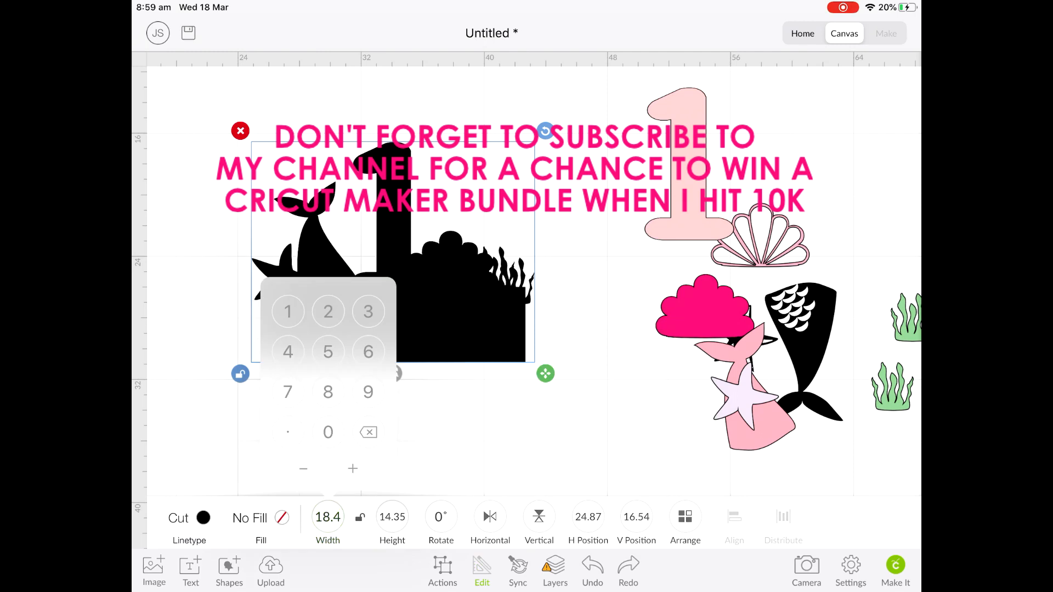
pyautogui.write('6')
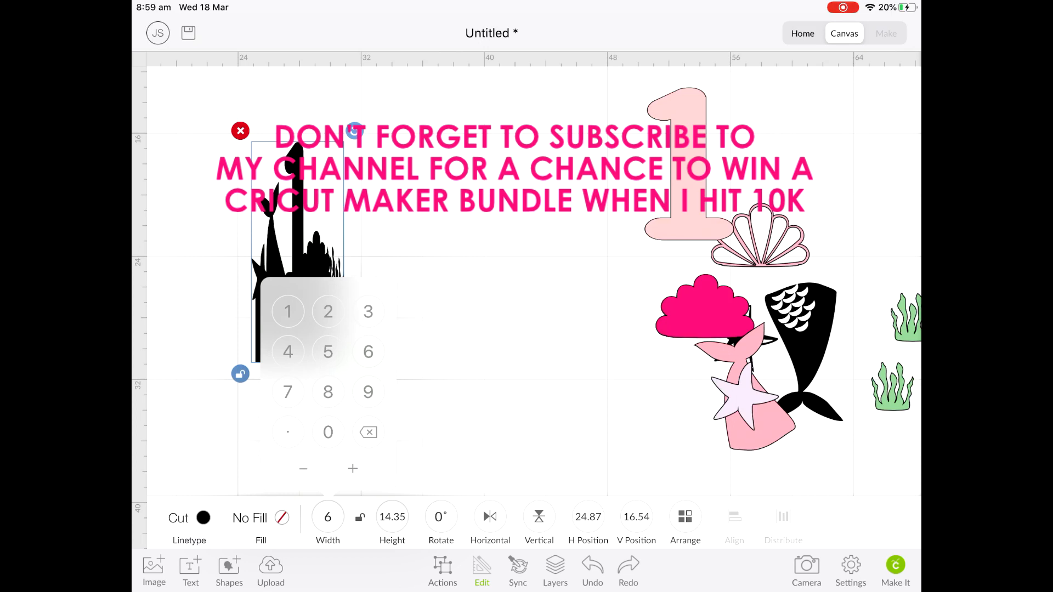
# Lock the welded silhouette's proportions and set its width to 6 inches
pyautogui.click(240, 374)
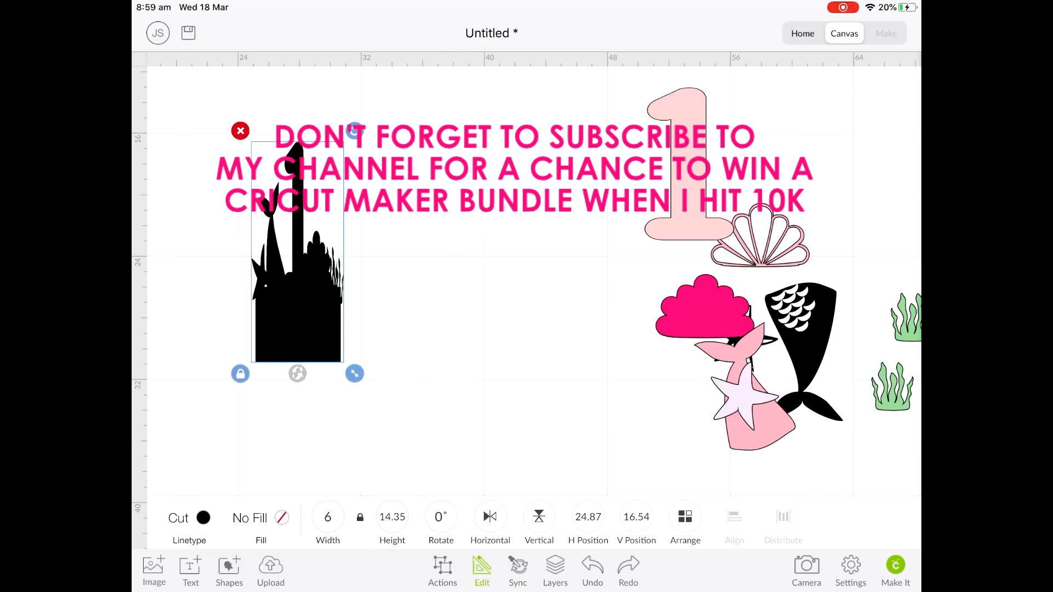
pyautogui.click(327, 517)
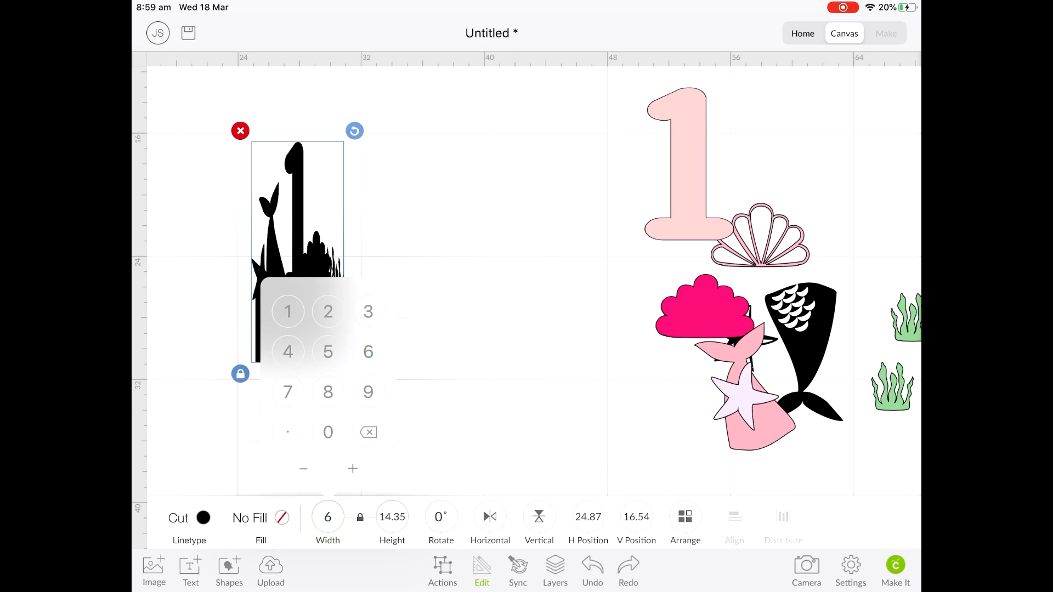
pyautogui.click(483, 274)
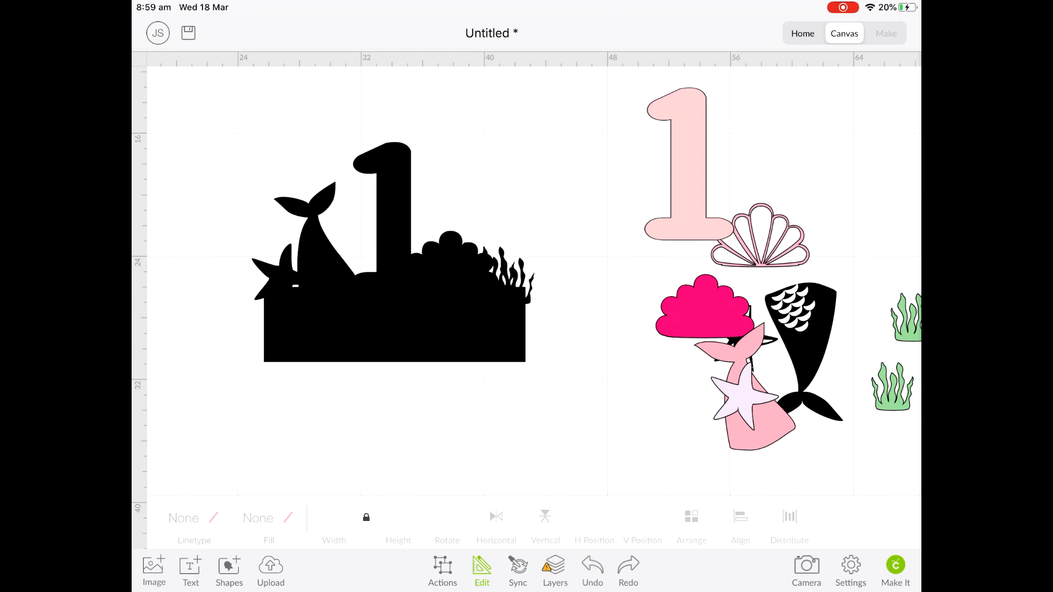
pyautogui.click(393, 318)
pyautogui.click(328, 517)
pyautogui.write('6')
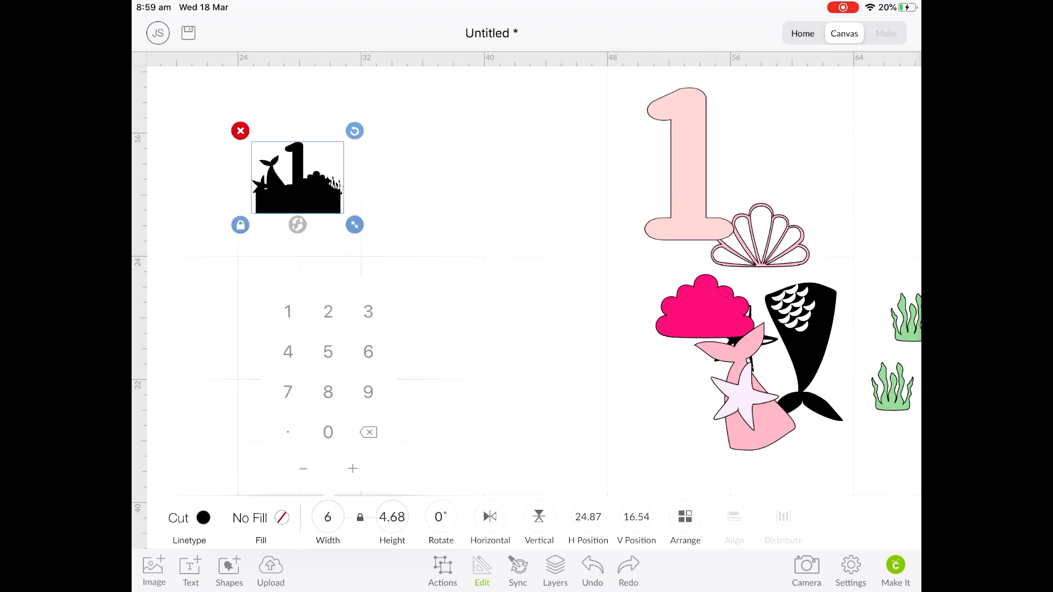
# Scale all the coloured and detail pieces down together to about 3.84 by 4.84 inches and place them beside the silhouette
pyautogui.scroll(3, 534, 281)
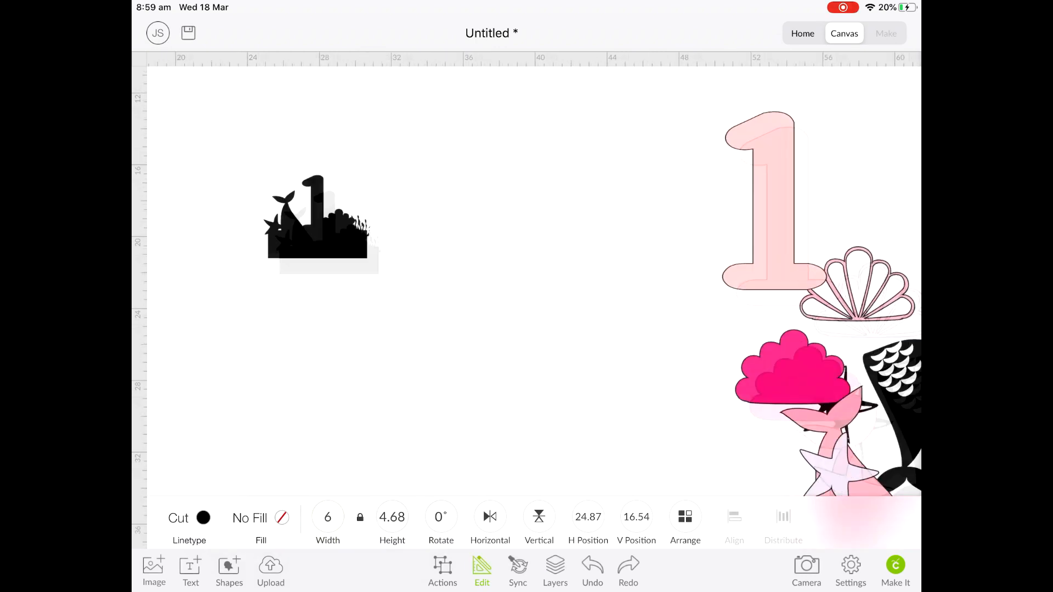
pyautogui.scroll(1, 534, 281)
pyautogui.scroll(-3, 526, 281)
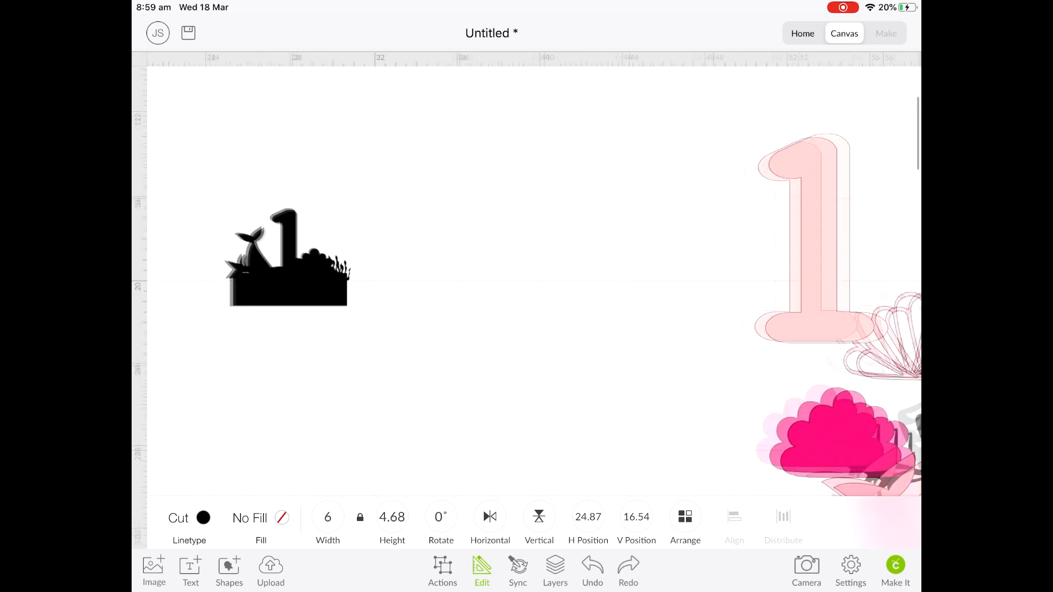
pyautogui.scroll(-1, 527, 280)
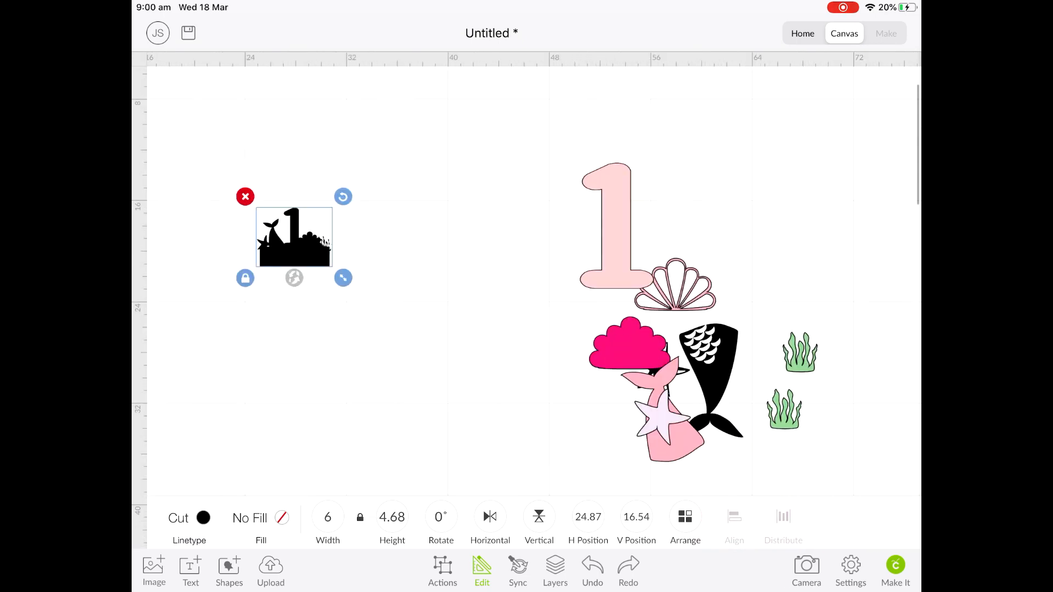
pyautogui.moveTo(832, 486); pyautogui.dragTo(523, 165)
pyautogui.moveTo(698, 313); pyautogui.dragTo(528, 282)
pyautogui.moveTo(658, 441); pyautogui.dragTo(470, 204)
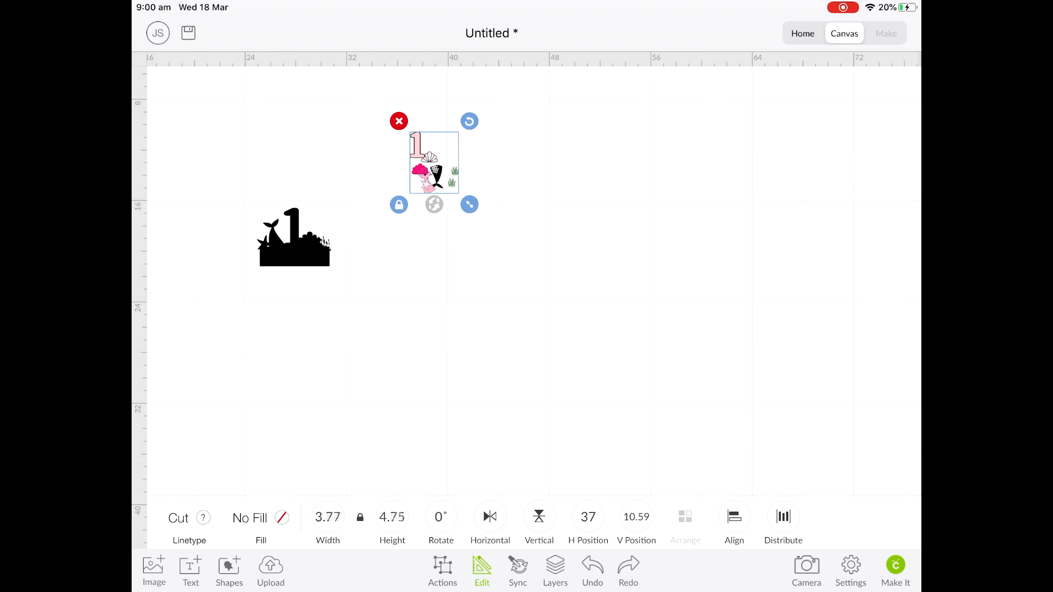
pyautogui.moveTo(434, 162); pyautogui.dragTo(406, 265)
pyautogui.scroll(5, 276, 229)
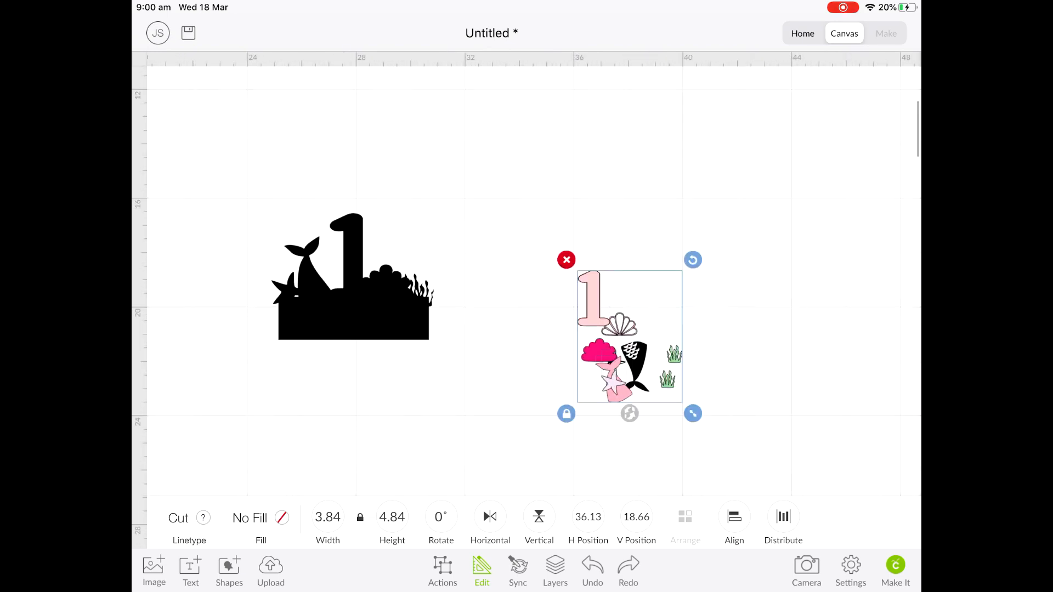
# Enlarge the grouped selection of coloured pieces to match the silhouette, with the shell about 2.06 inches wide, and set them clear beside it
pyautogui.moveTo(779, 354); pyautogui.dragTo(585, 230)
pyautogui.moveTo(677, 342); pyautogui.dragTo(741, 420)
pyautogui.moveTo(619, 274); pyautogui.dragTo(429, 314)
pyautogui.moveTo(551, 459); pyautogui.dragTo(579, 492)
pyautogui.moveTo(441, 323); pyautogui.dragTo(643, 274)
pyautogui.click(823, 219)
# Try the upper green seaweed over the silhouette's seaweed and move it back beside the other pieces
pyautogui.moveTo(750, 317); pyautogui.dragTo(458, 295)
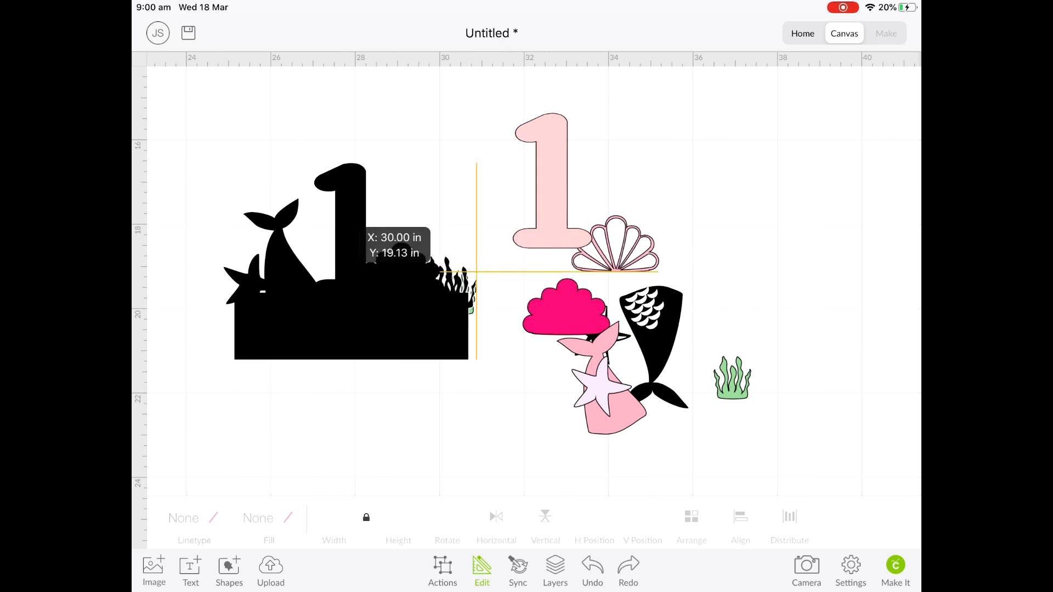
pyautogui.moveTo(458, 295); pyautogui.dragTo(764, 294)
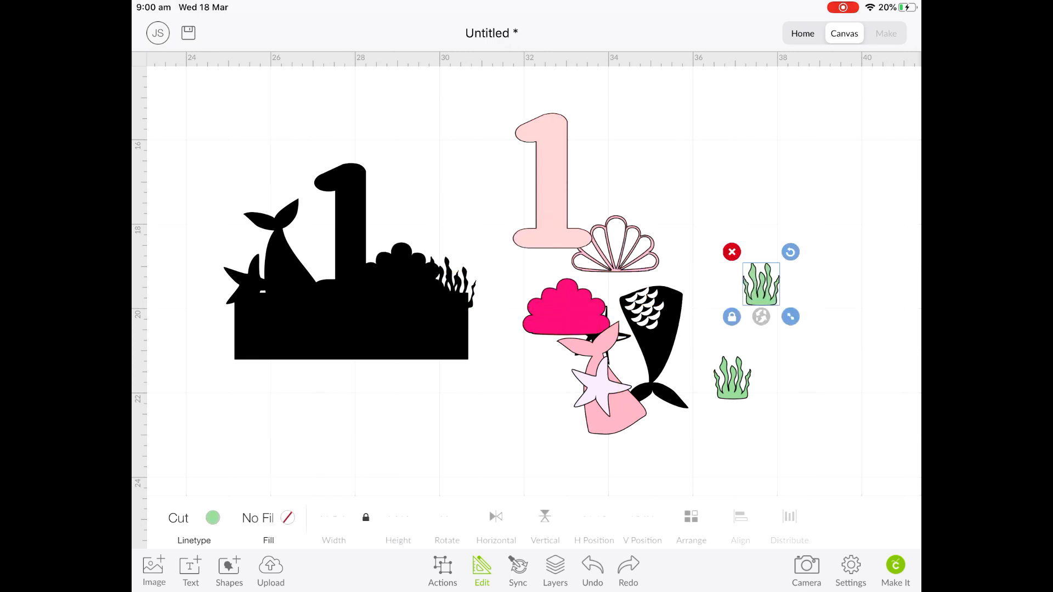
# Move the light pink shell outline out from the number 1 to below the hot pink shell and send it to the front
pyautogui.moveTo(615, 245); pyautogui.dragTo(520, 365)
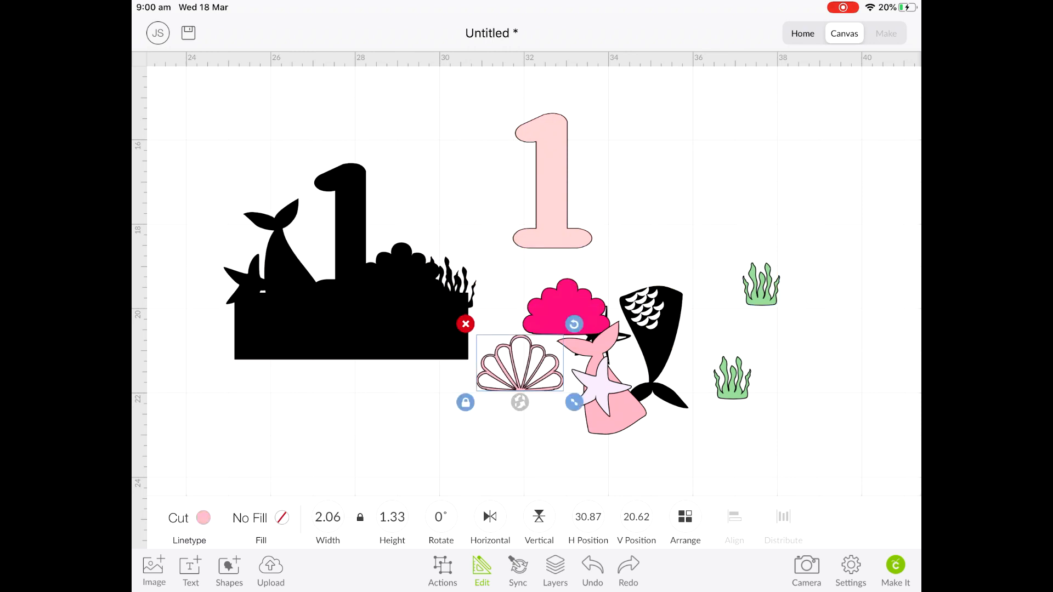
pyautogui.click(685, 517)
pyautogui.click(664, 378)
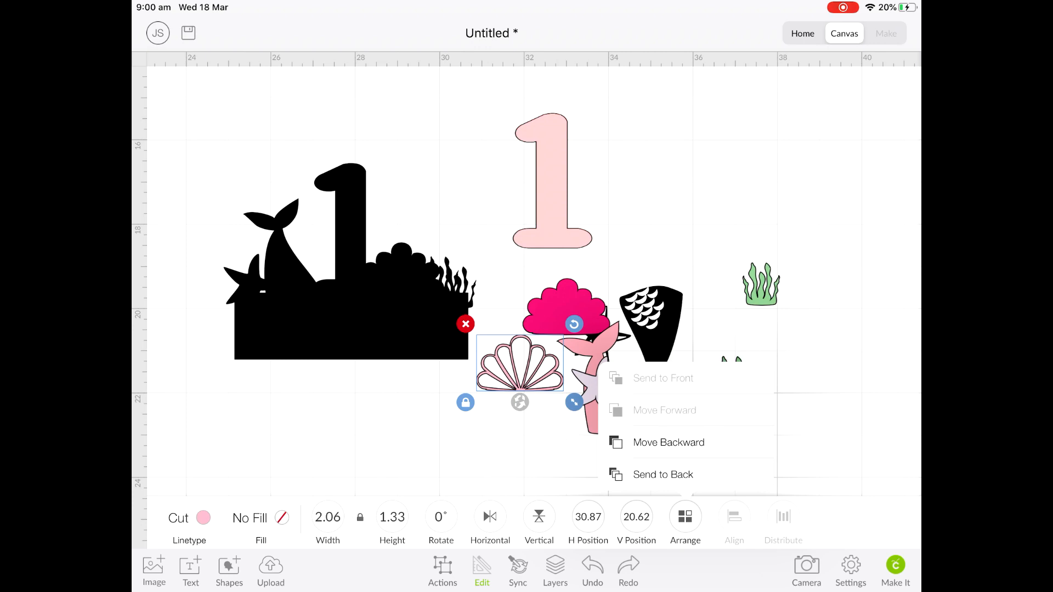
# Place the hot pink shell roughly over the silhouette's shell and move the black silhouette behind it
pyautogui.click(565, 308)
pyautogui.moveTo(565, 307); pyautogui.dragTo(417, 277)
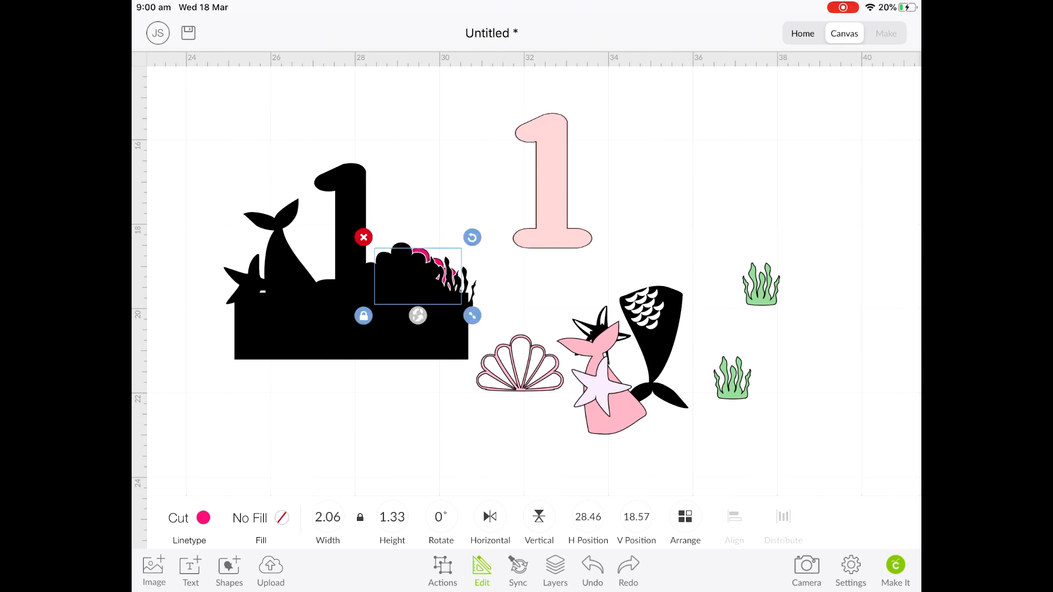
pyautogui.click(349, 323)
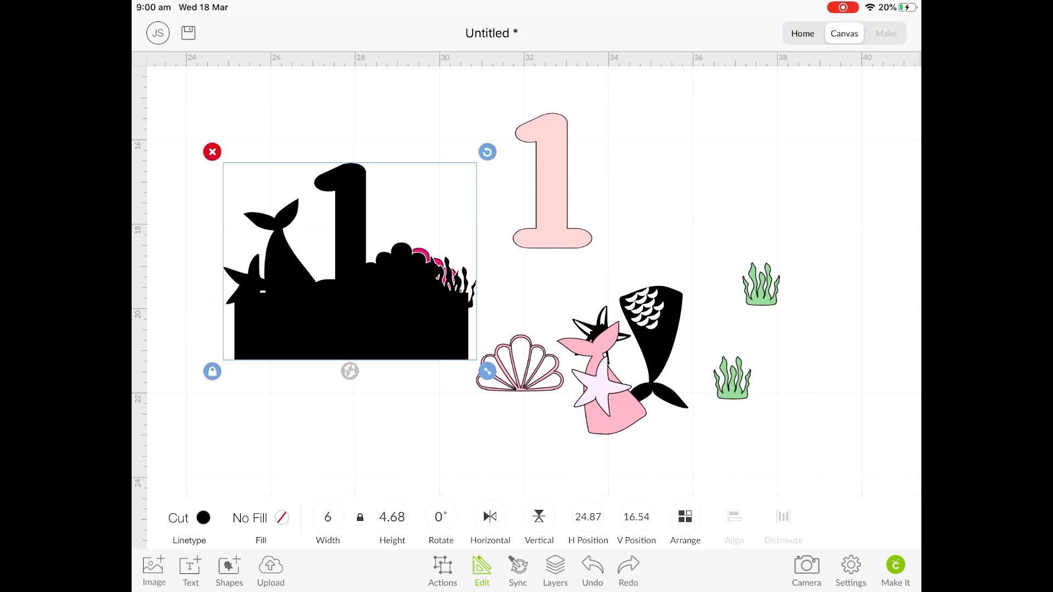
pyautogui.click(685, 517)
pyautogui.click(668, 442)
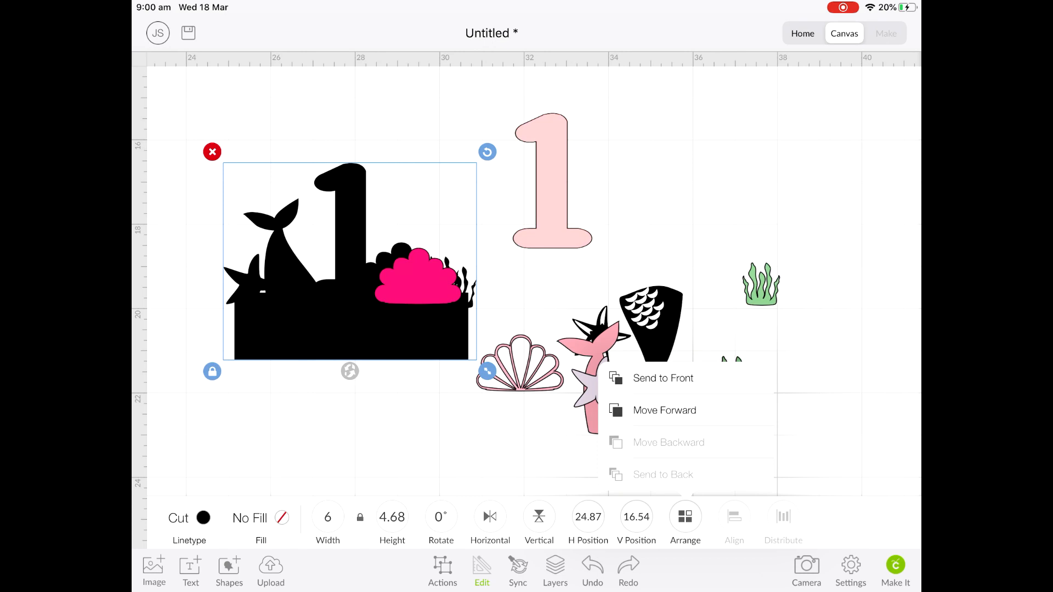
# Shift the black silhouette to line up with the hot pink shell and lay the light pink shell outline over that shell
pyautogui.click(349, 323)
pyautogui.moveTo(349, 323)
pyautogui.mouseDown()
pyautogui.moveTo(366, 320)
pyautogui.moveTo(366, 329)
pyautogui.mouseUp()
pyautogui.click(520, 367)
pyautogui.moveTo(520, 367); pyautogui.dragTo(421, 274)
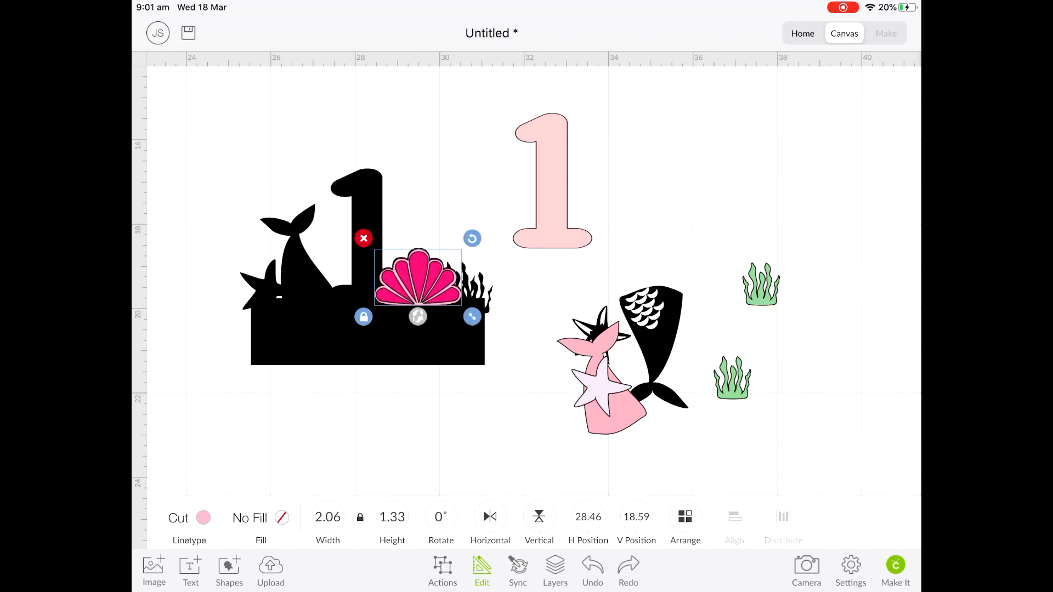
# Turn the black scaled tail tail-fin up, lay it over the pink tail and send it to the front
pyautogui.click(615, 417)
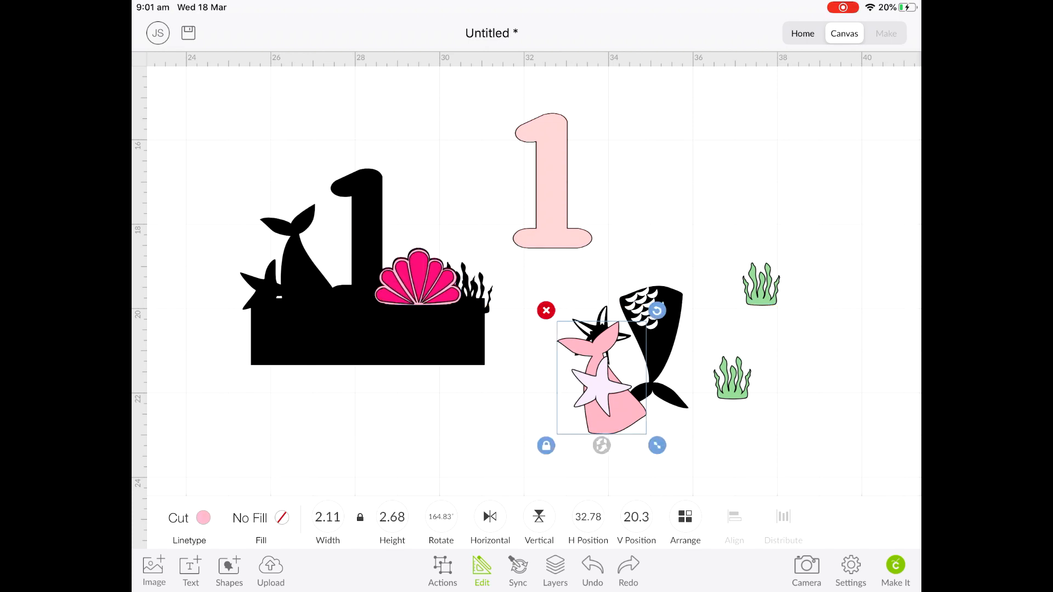
pyautogui.click(658, 351)
pyautogui.moveTo(659, 351); pyautogui.dragTo(553, 430)
pyautogui.moveTo(594, 346); pyautogui.dragTo(496, 488)
pyautogui.moveTo(548, 418); pyautogui.dragTo(600, 387)
pyautogui.click(685, 517)
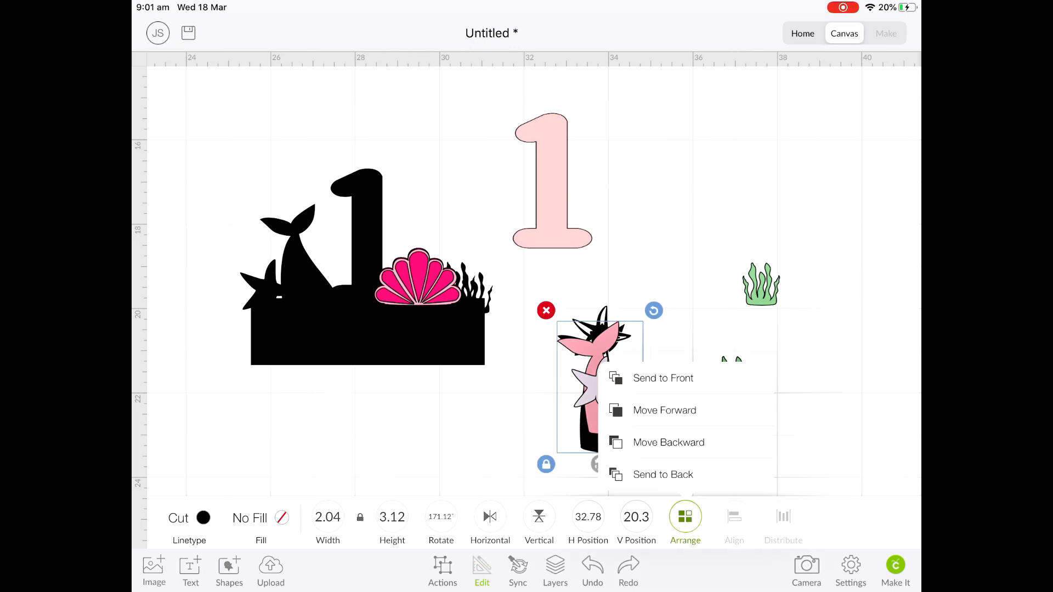
pyautogui.click(663, 378)
pyautogui.click(685, 517)
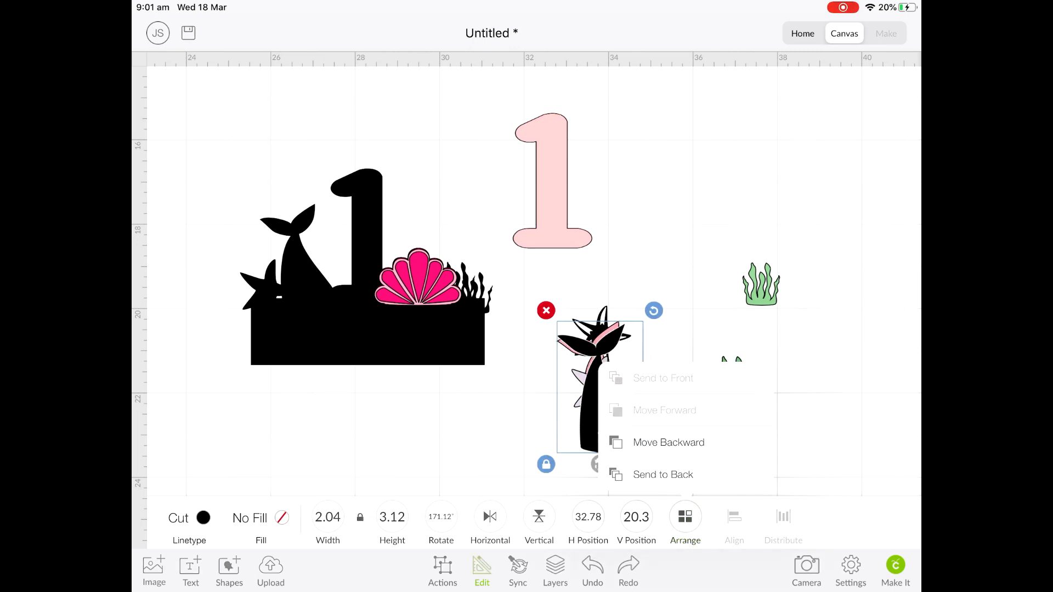
# Shrink and rotate the black scaled tail to match the pink tail, about 1.76 in wide
pyautogui.moveTo(654, 464); pyautogui.dragTo(642, 446)
pyautogui.moveTo(594, 384); pyautogui.dragTo(601, 384)
pyautogui.moveTo(650, 311); pyautogui.dragTo(644, 307)
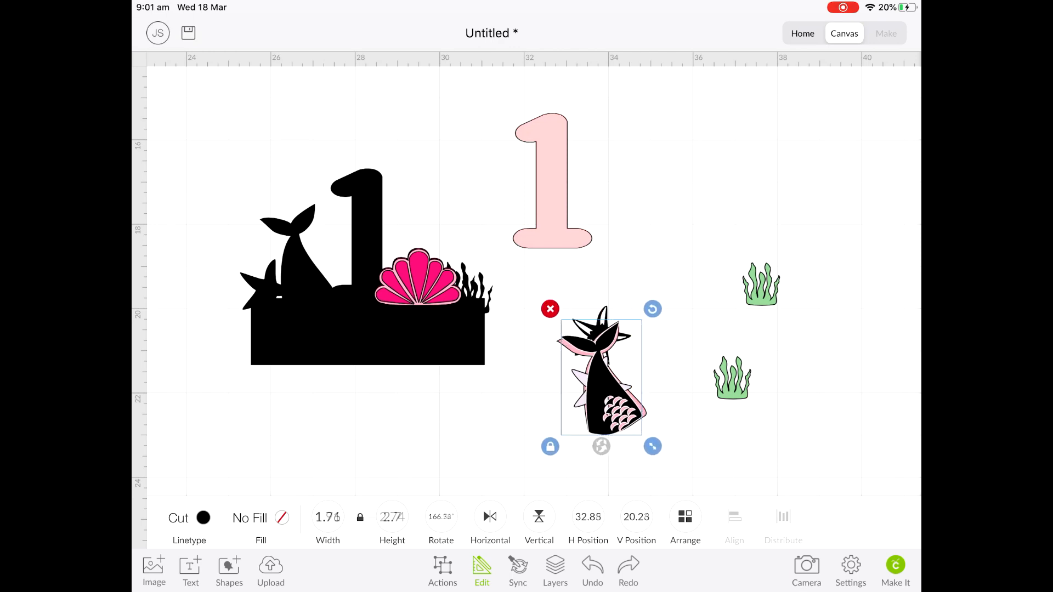
# Move the black and pink tails apart and place the lavender starfish over the silhouette's starfish
pyautogui.moveTo(606, 387); pyautogui.dragTo(666, 403)
pyautogui.moveTo(601, 382); pyautogui.dragTo(269, 298)
pyautogui.moveTo(588, 356); pyautogui.dragTo(523, 432)
# Place the black starfish detail over the lavender starfish and send it to the front
pyautogui.moveTo(602, 335); pyautogui.dragTo(269, 297)
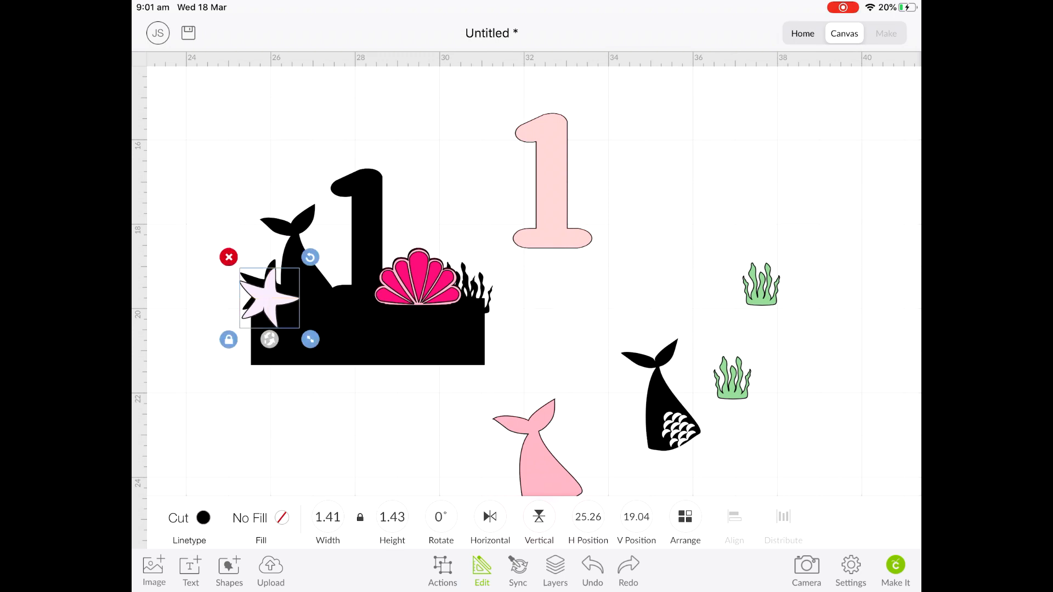
pyautogui.click(685, 516)
pyautogui.click(664, 377)
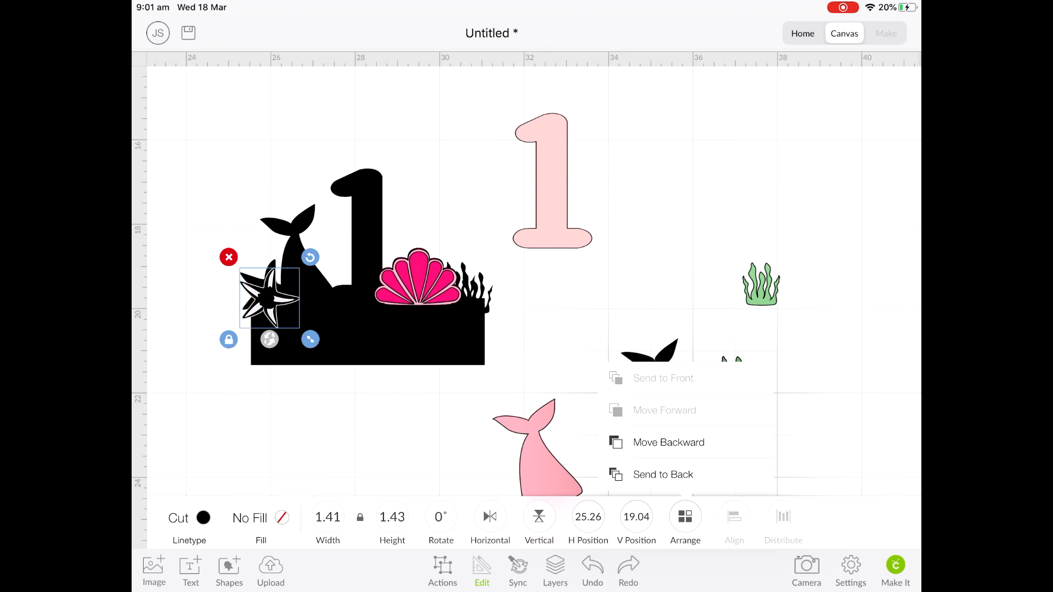
pyautogui.click(685, 517)
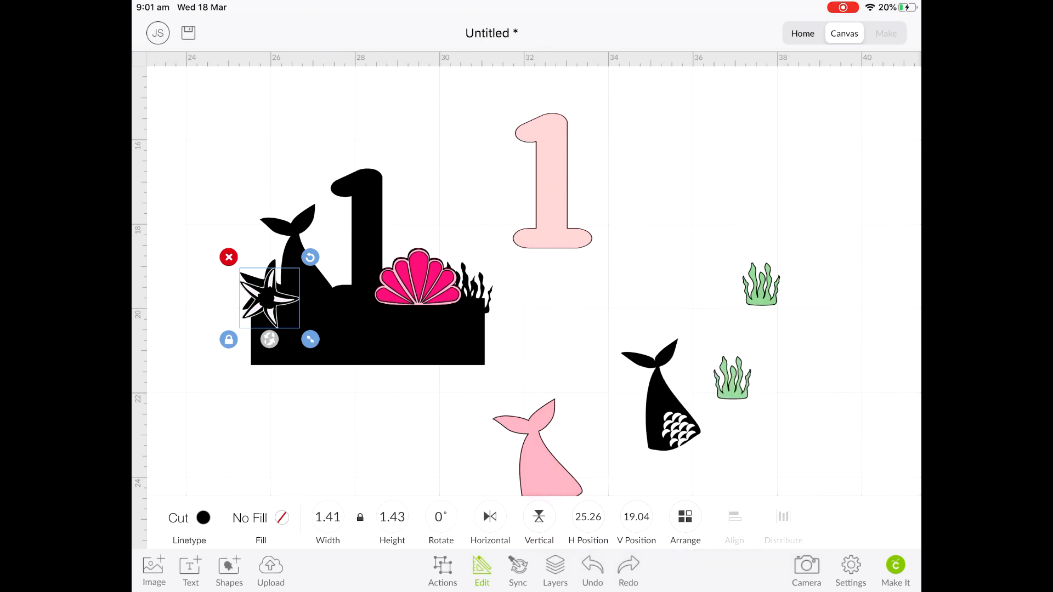
# Recolour the black starfish detail to light blue
pyautogui.click(189, 518)
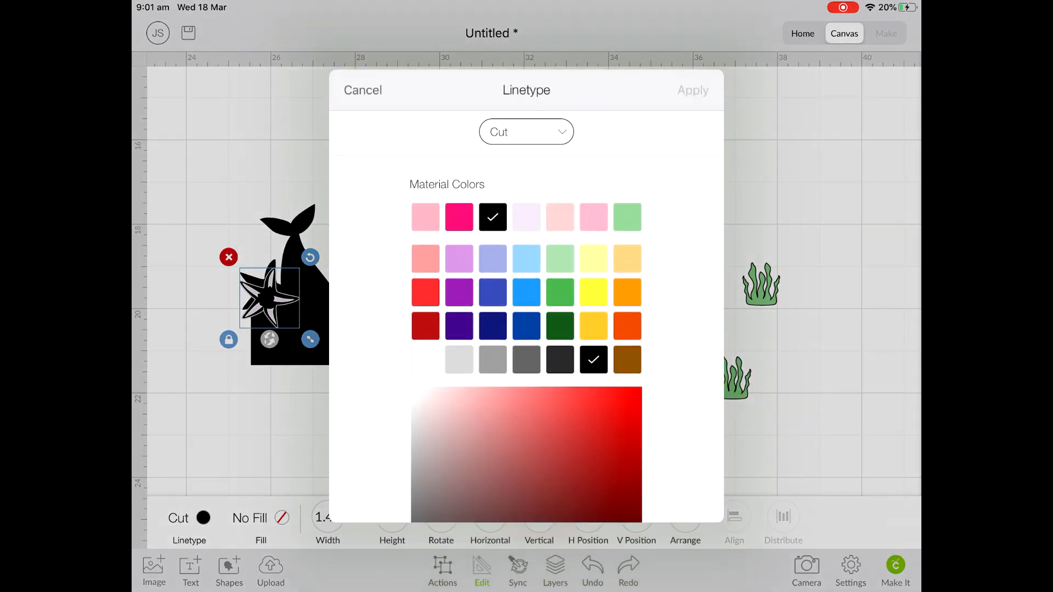
pyautogui.click(627, 217)
pyautogui.click(526, 258)
pyautogui.click(692, 90)
pyautogui.click(631, 296)
pyautogui.moveTo(268, 298)
pyautogui.mouseDown()
pyautogui.moveTo(275, 306)
pyautogui.moveTo(268, 298)
pyautogui.mouseUp()
# Place the pink tail, the black scaled tail and the pale pink number 1 over their matching parts of the silhouette
pyautogui.moveTo(543, 455); pyautogui.dragTo(305, 259)
pyautogui.moveTo(664, 401); pyautogui.dragTo(310, 264)
pyautogui.moveTo(549, 181); pyautogui.dragTo(351, 235)
# Duplicate the black silhouette and move the copy clear of the design, up and to its right
pyautogui.click(367, 334)
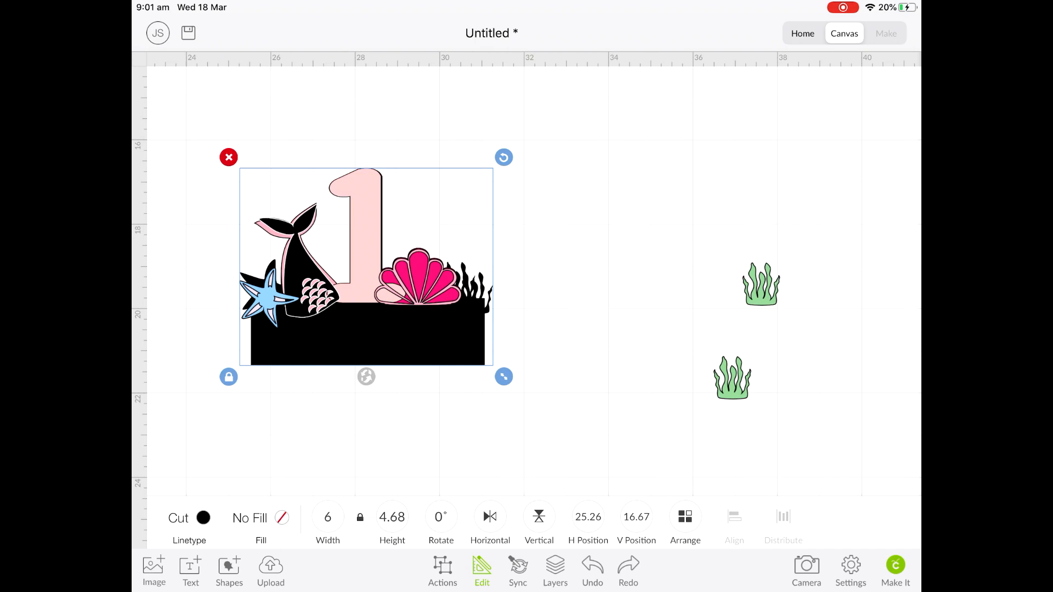
pyautogui.click(443, 570)
pyautogui.click(566, 517)
pyautogui.moveTo(543, 330); pyautogui.dragTo(642, 193)
# Place the two green seaweed pieces over the silhouette's seaweed beside the shell
pyautogui.moveTo(732, 379); pyautogui.dragTo(475, 289)
pyautogui.moveTo(761, 284); pyautogui.dragTo(456, 283)
pyautogui.press('Escape')
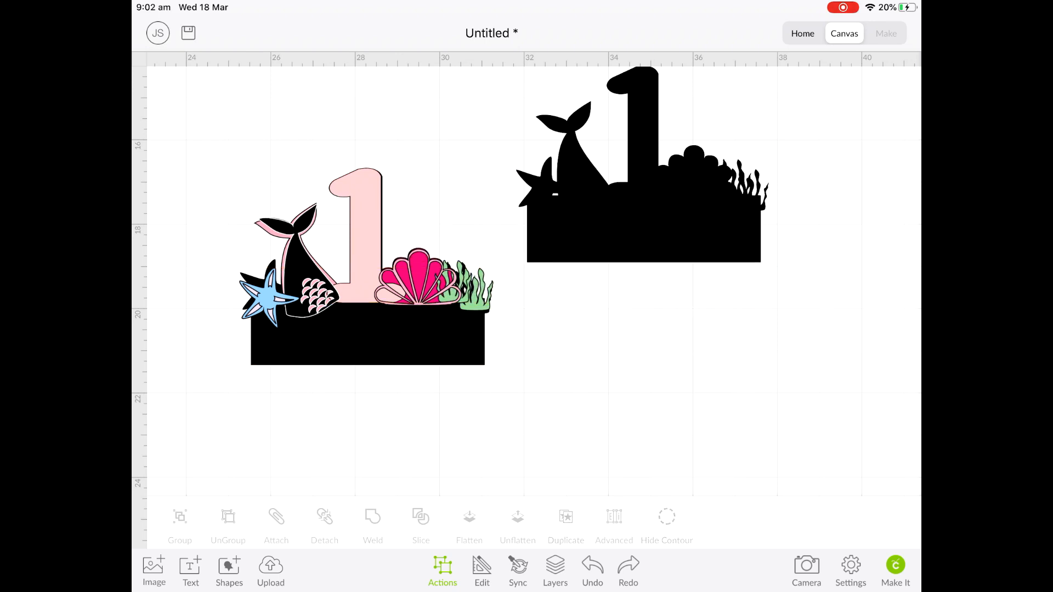
# Add the recipient's first name in capitals as new text in the Chalkboard SE system font
pyautogui.click(190, 571)
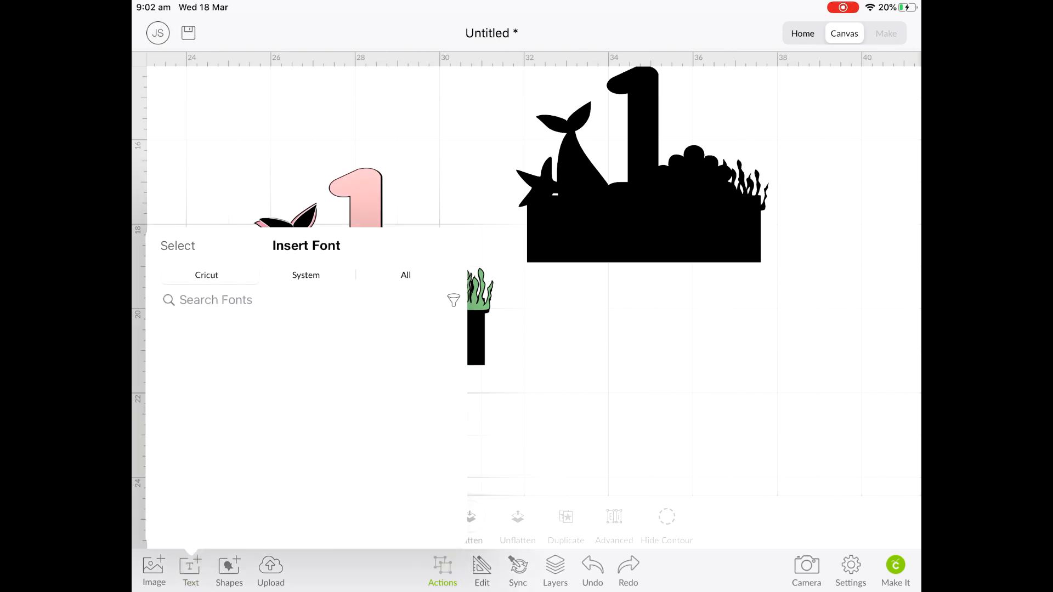
pyautogui.click(305, 275)
pyautogui.scroll(-5, 307, 428)
pyautogui.scroll(-5, 307, 428)
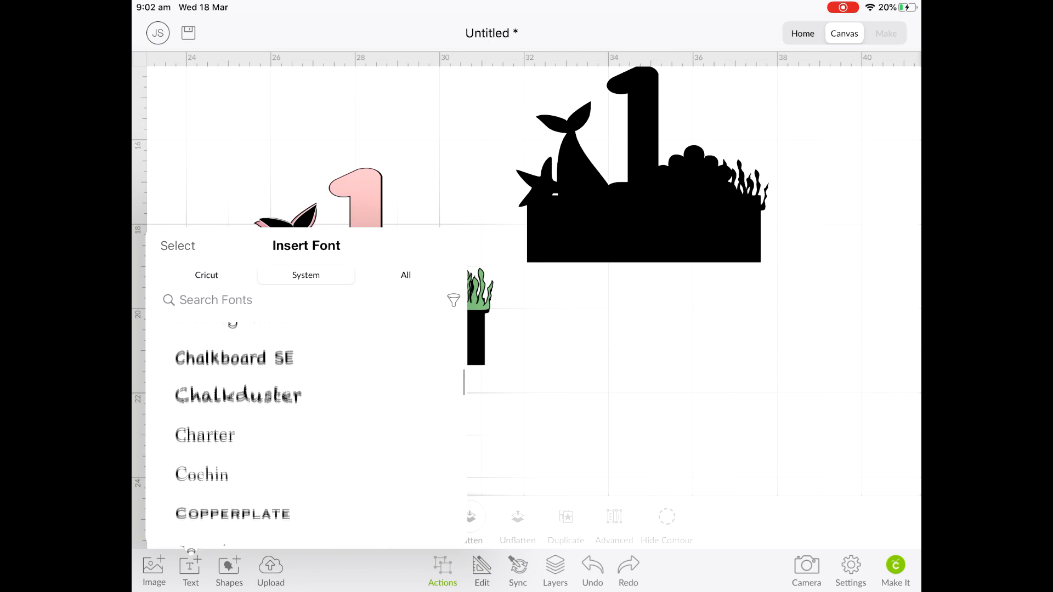
pyautogui.click(234, 349)
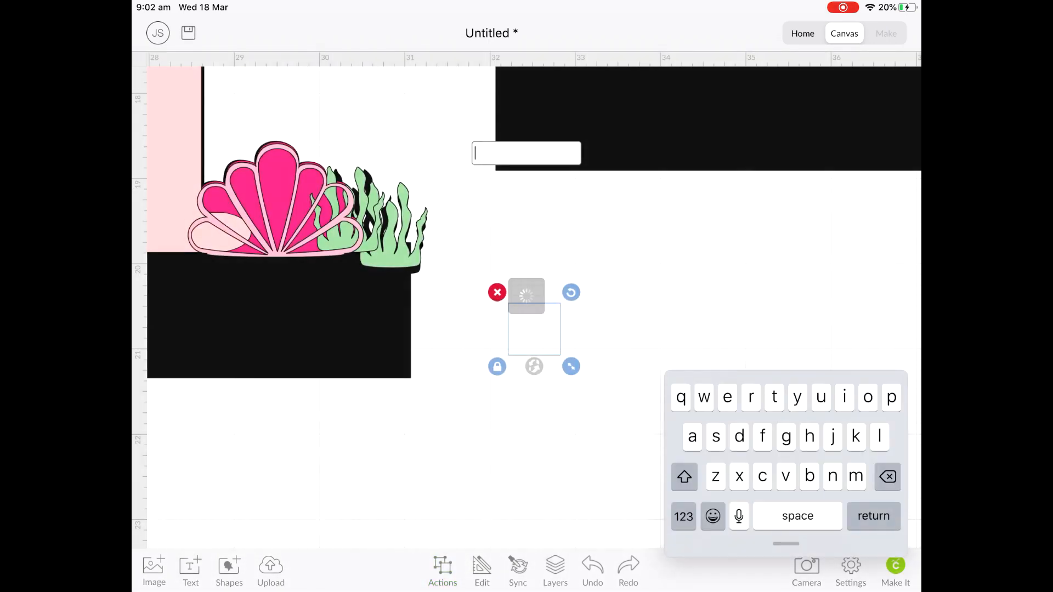
pyautogui.write('AL')
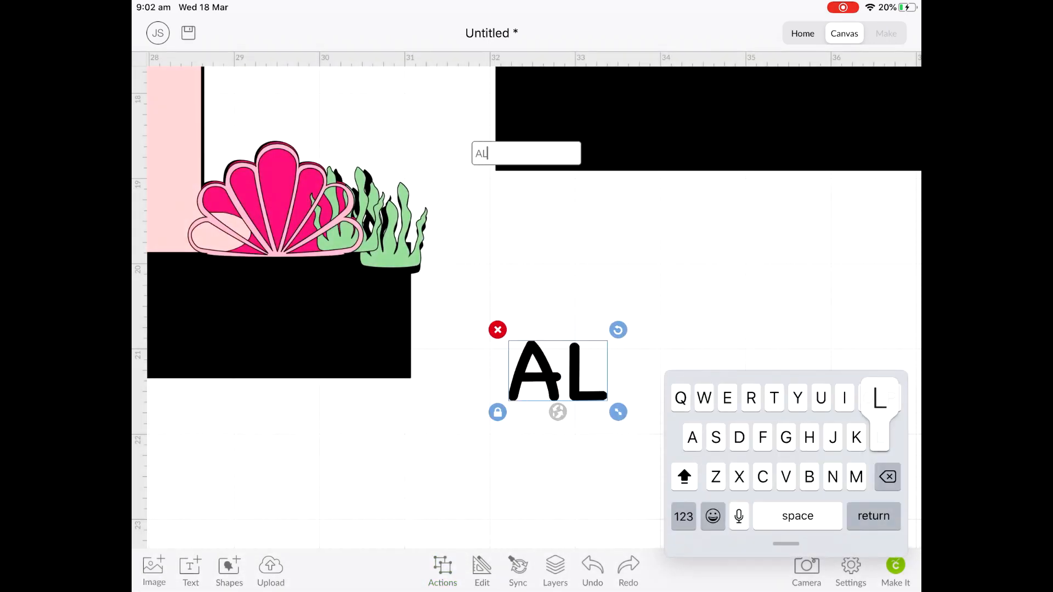
pyautogui.write('EX')
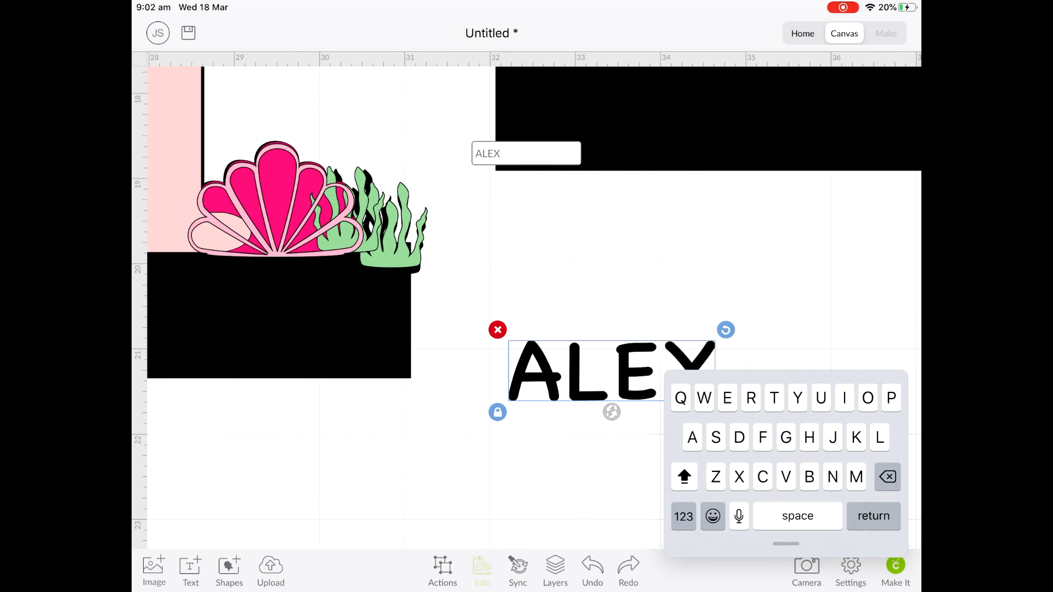
# Recolour the name text to the pale pink used for the number 1
pyautogui.click(550, 517)
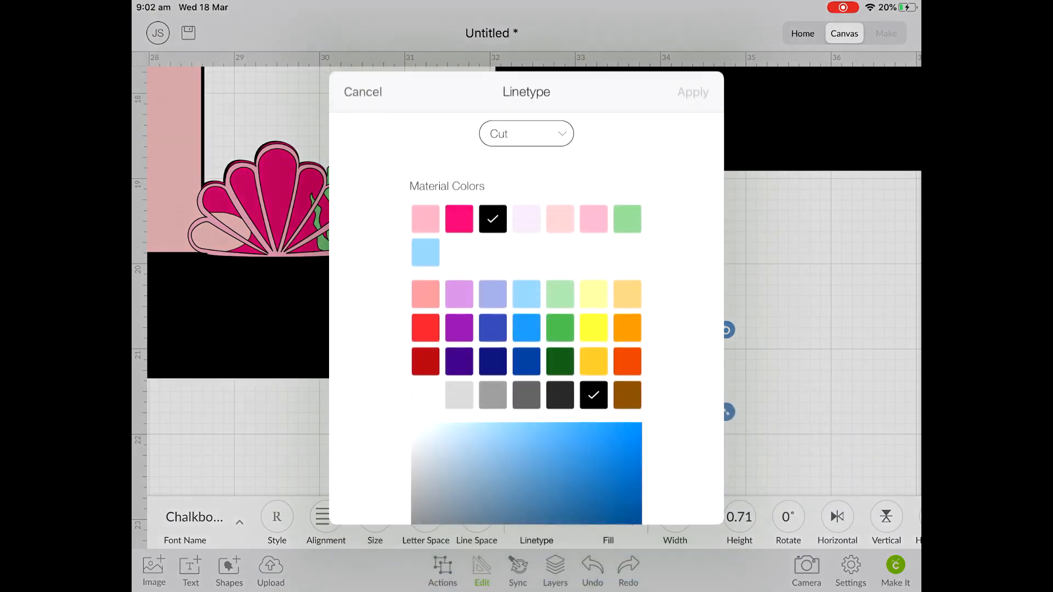
pyautogui.click(559, 217)
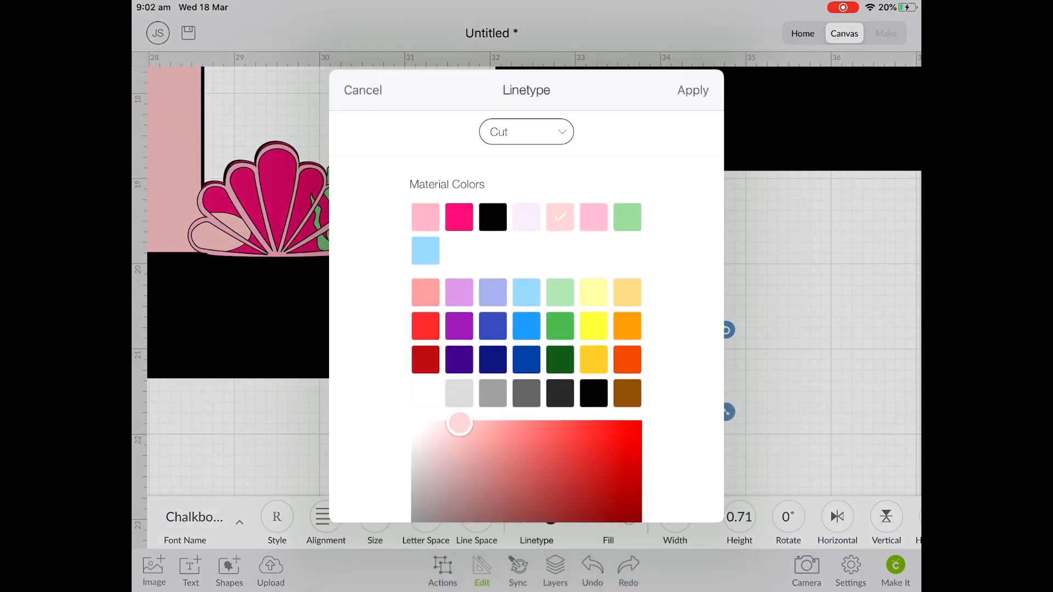
pyautogui.click(693, 90)
# Enlarge the name text to about 4.18 by 1.22 in and place it on the silhouette's black base
pyautogui.scroll(-3, 558, 354)
pyautogui.moveTo(647, 388); pyautogui.dragTo(737, 415)
pyautogui.moveTo(567, 342); pyautogui.dragTo(720, 377)
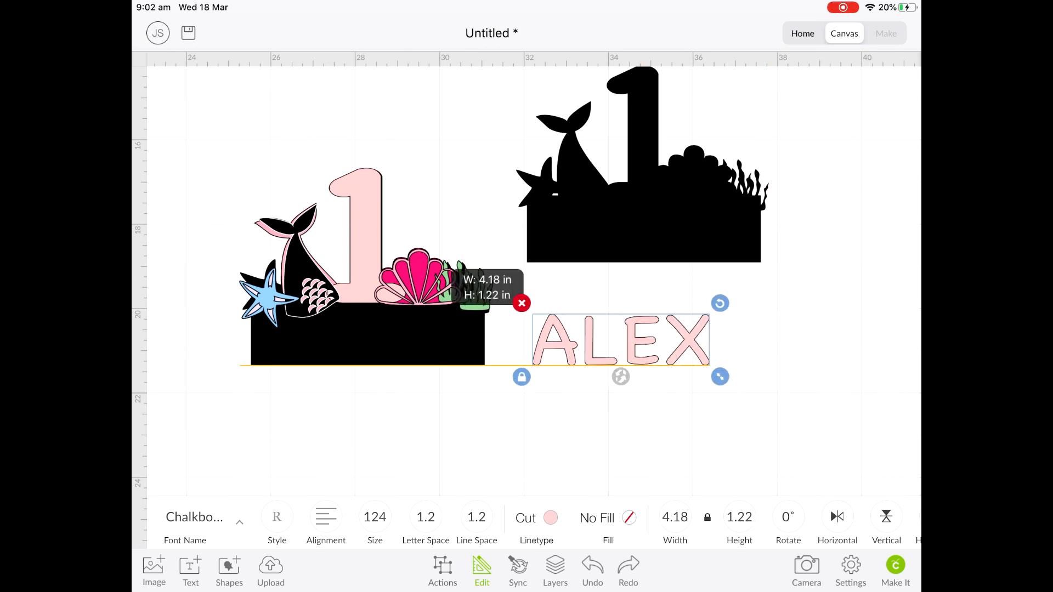
pyautogui.moveTo(620, 340); pyautogui.dragTo(373, 337)
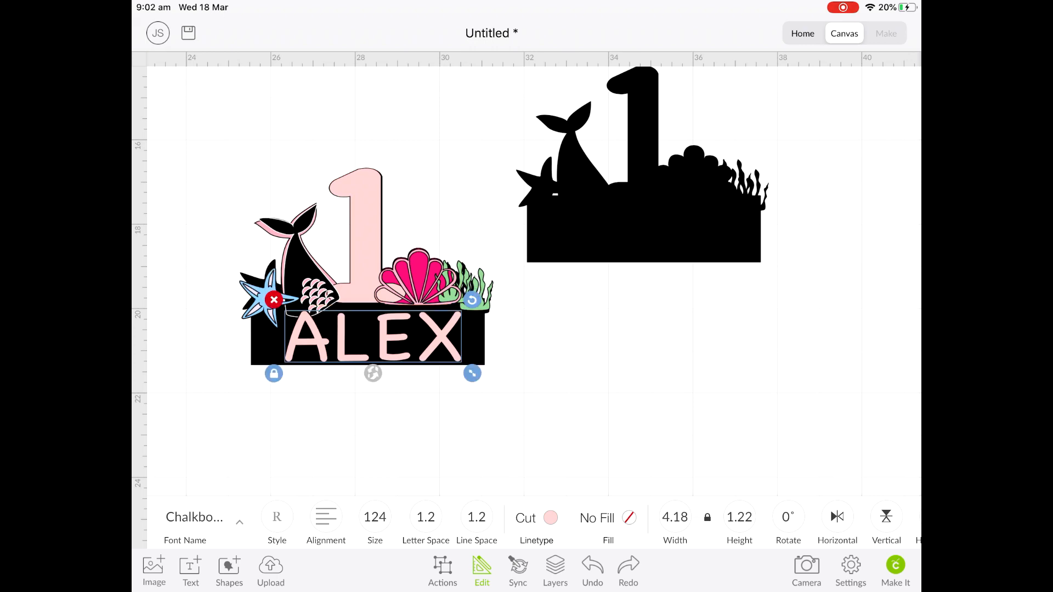
# Reduce the name's letter spacing to -0.7 so the letters touch, and re-centre it on the black base
pyautogui.click(426, 517)
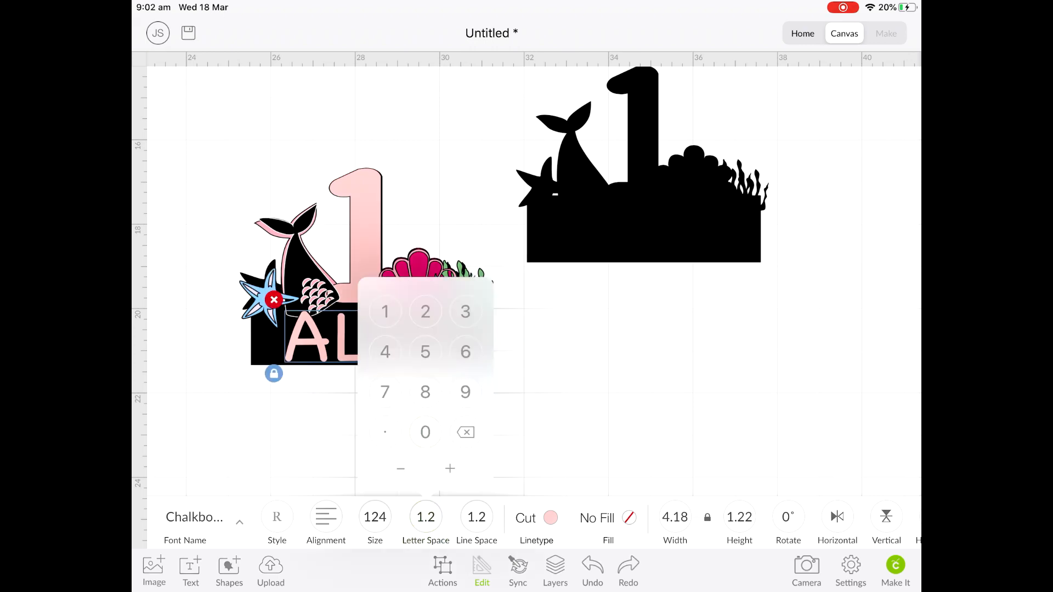
pyautogui.click(401, 469)
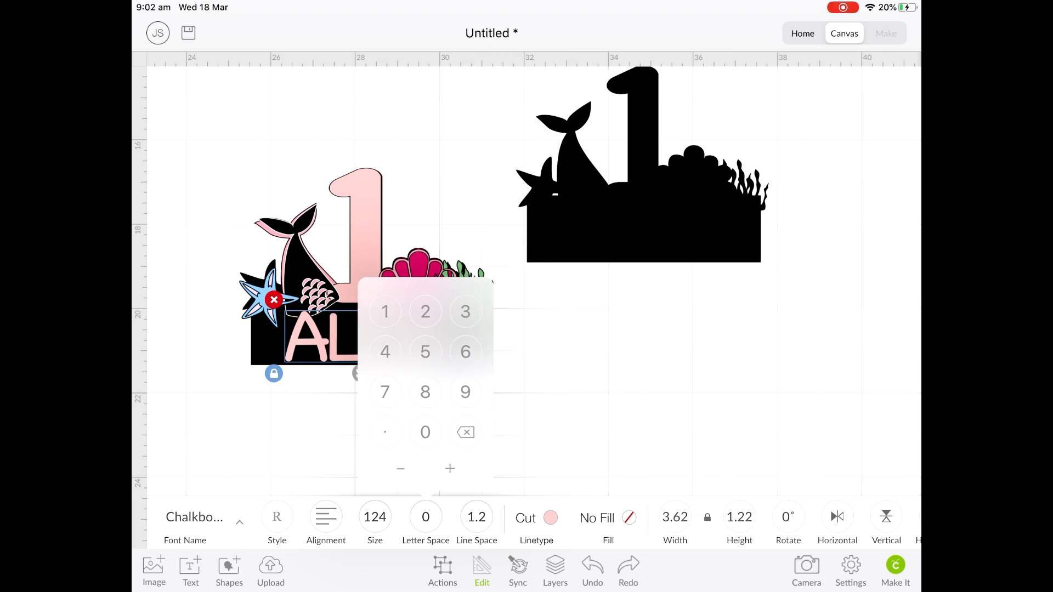
pyautogui.click(426, 518)
pyautogui.click(400, 469)
pyautogui.click(400, 469)
pyautogui.click(401, 469)
pyautogui.click(401, 468)
pyautogui.click(400, 469)
pyautogui.click(400, 469)
pyautogui.click(400, 469)
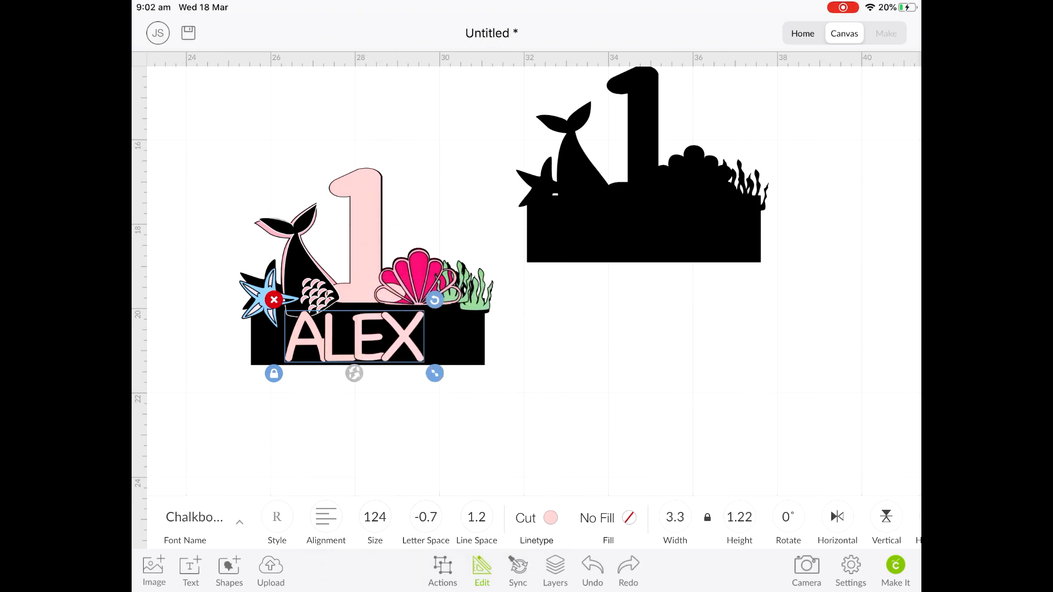
pyautogui.moveTo(354, 335); pyautogui.dragTo(364, 336)
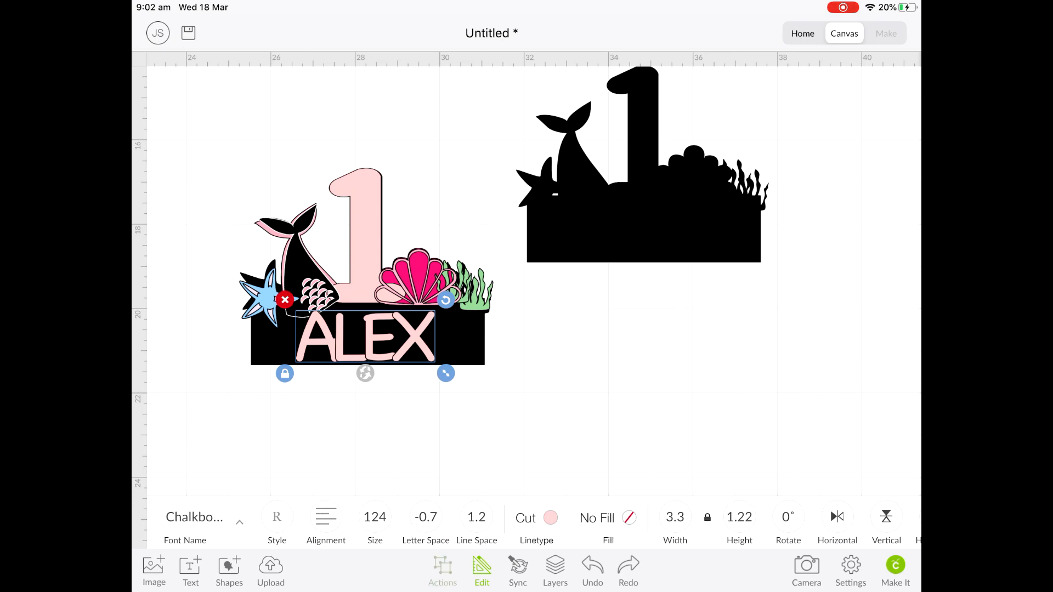
# Weld the letters of the name into one shape and move it to the right of the design
pyautogui.click(442, 570)
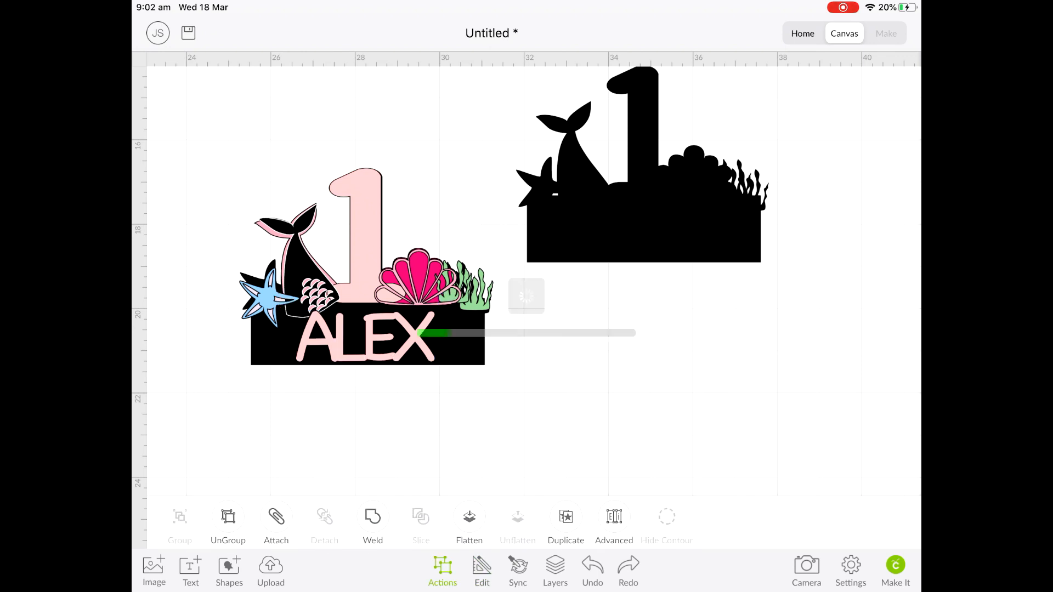
pyautogui.moveTo(365, 336); pyautogui.dragTo(592, 354)
pyautogui.click(592, 439)
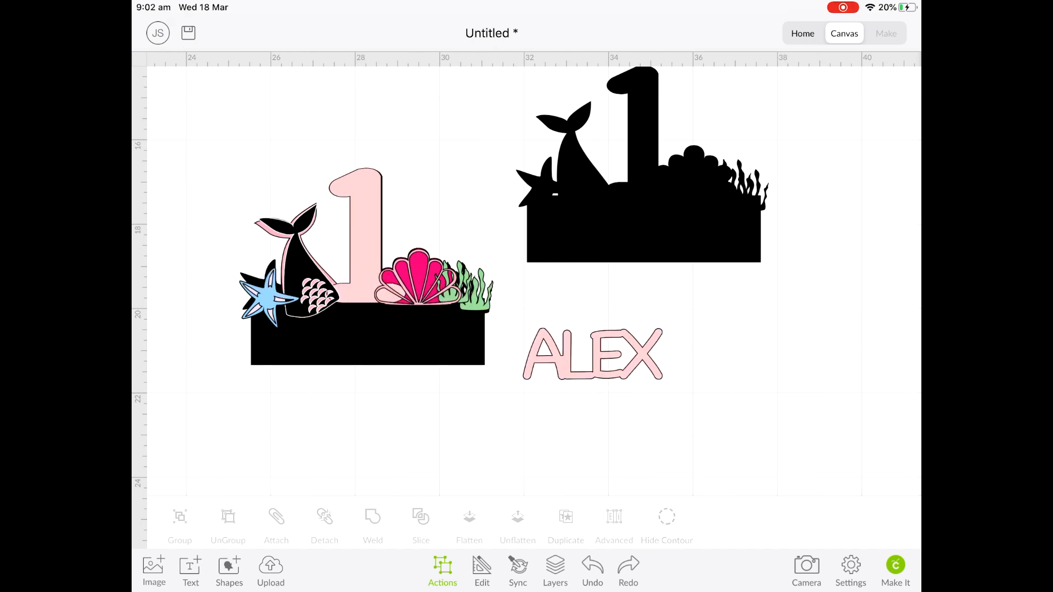
# Insert a square and stretch it into a rectangle about 4.79 by 1.22 in near the black base
pyautogui.click(228, 571)
pyautogui.click(321, 517)
pyautogui.moveTo(535, 328); pyautogui.dragTo(418, 395)
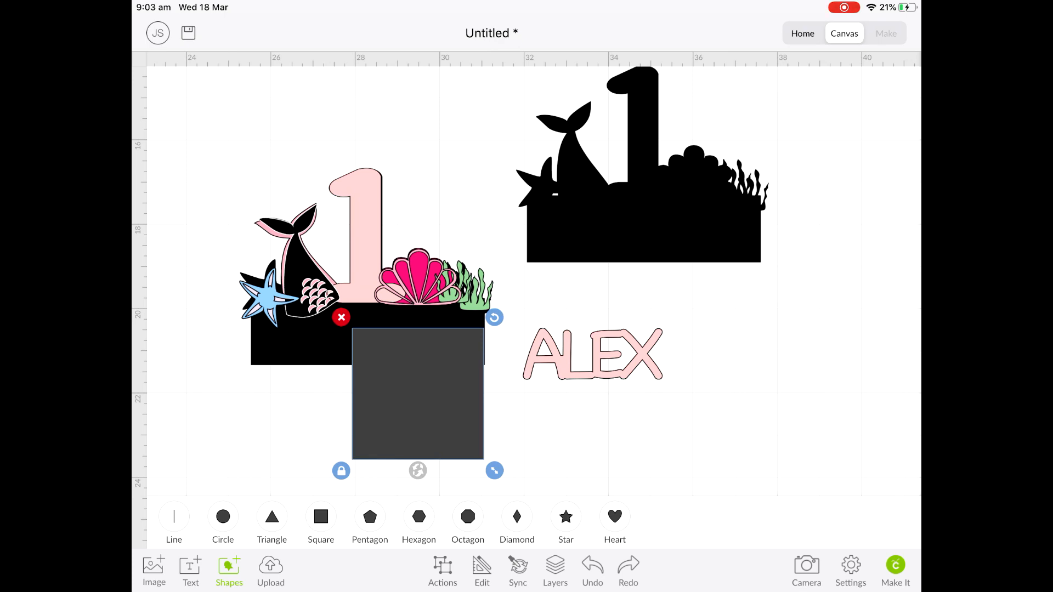
pyautogui.moveTo(494, 471); pyautogui.dragTo(566, 392)
pyautogui.moveTo(453, 353); pyautogui.dragTo(400, 360)
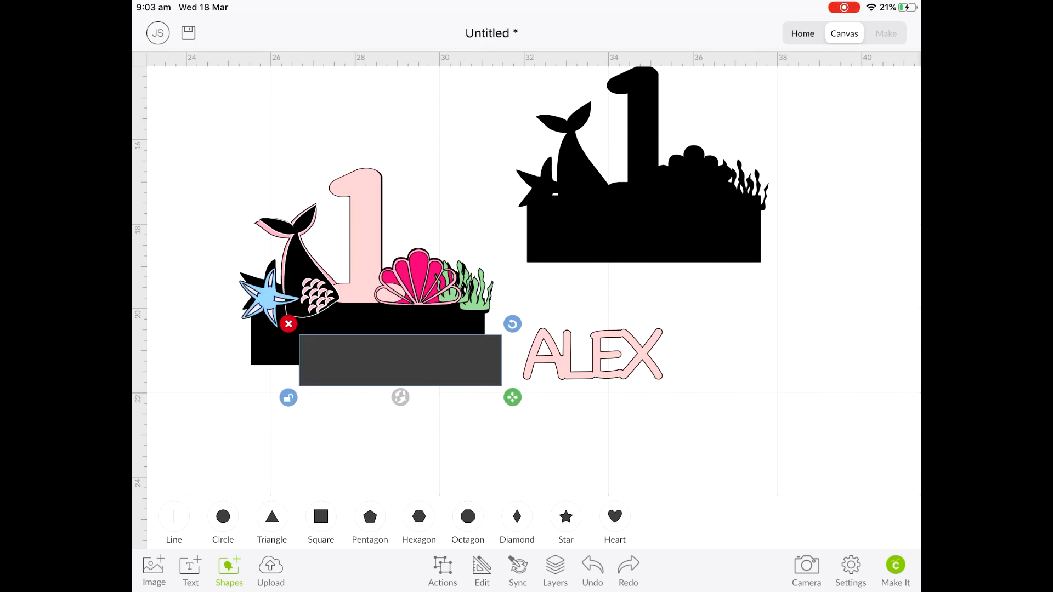
# Recolour the rectangle hot pink and place it on the silhouette's black base
pyautogui.click(482, 571)
pyautogui.click(190, 518)
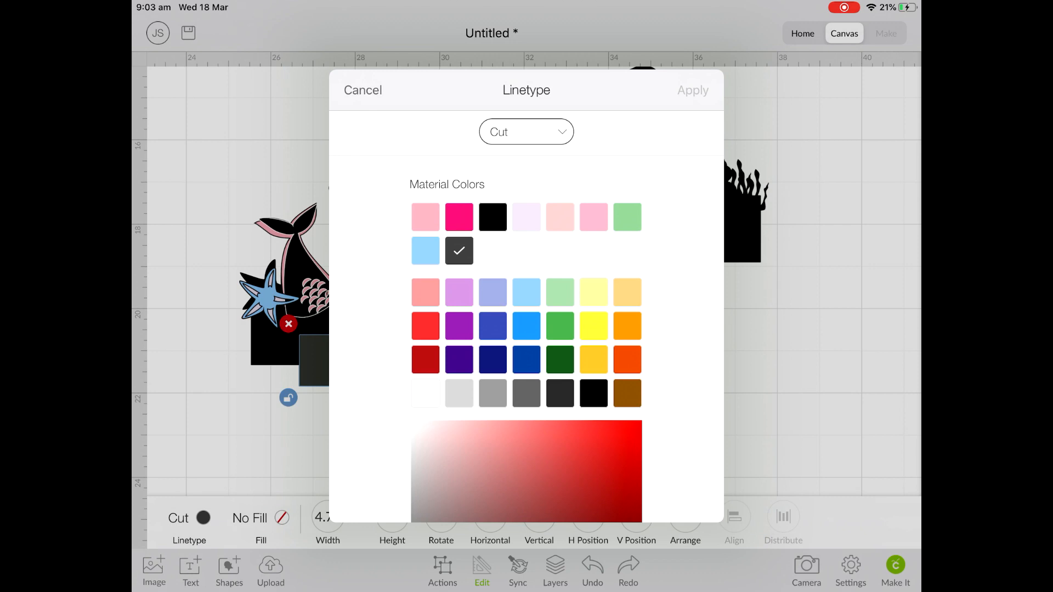
pyautogui.click(459, 216)
pyautogui.click(692, 90)
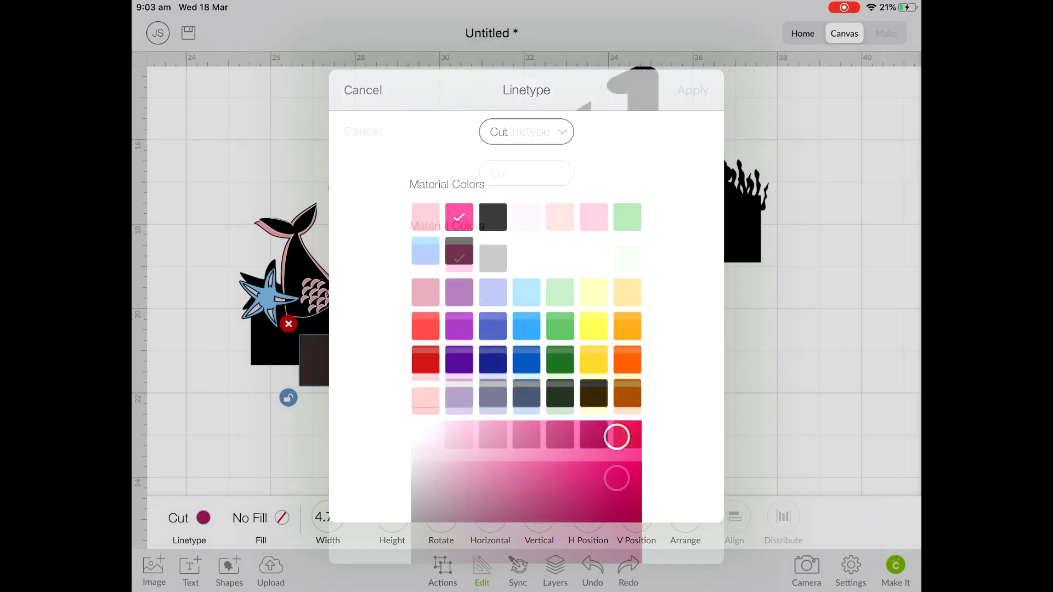
pyautogui.moveTo(401, 362); pyautogui.dragTo(372, 328)
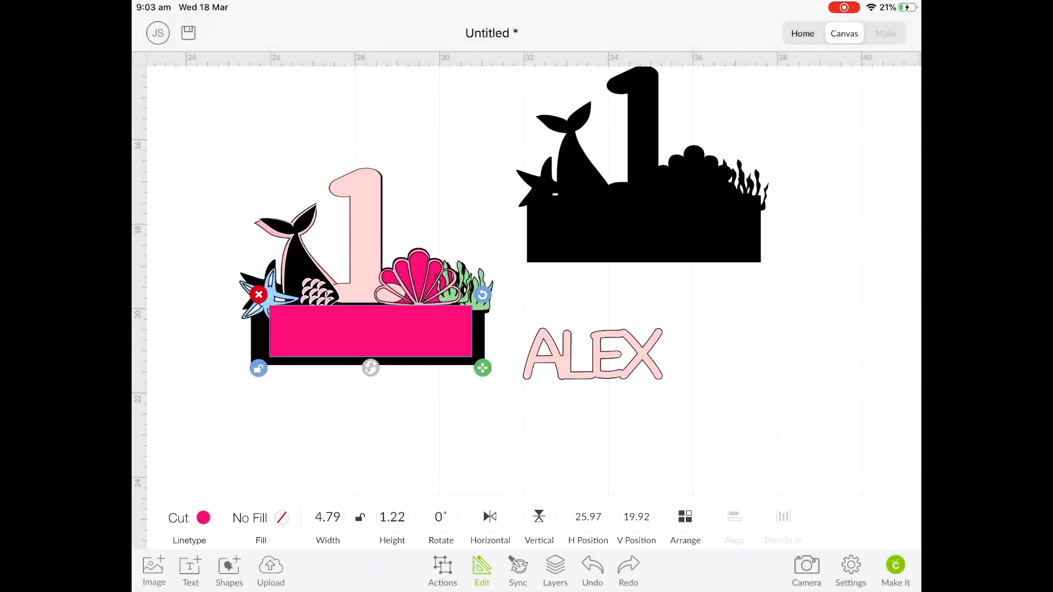
# Bring the welded name in front of the hot pink rectangle and centre it there, with its height reduced to 1.09 in
pyautogui.moveTo(593, 354); pyautogui.dragTo(371, 330)
pyautogui.click(685, 517)
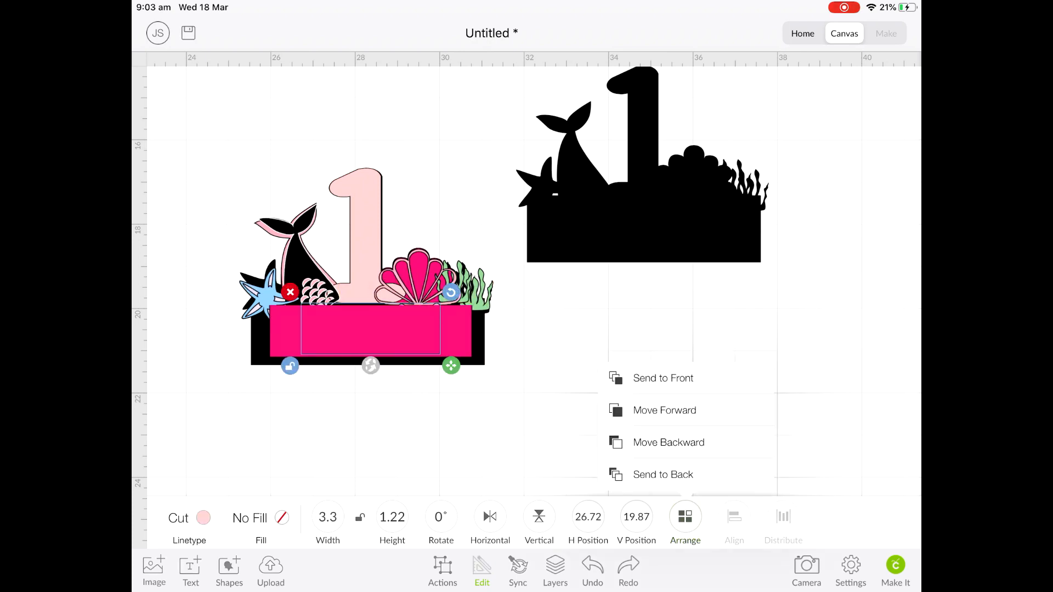
pyautogui.click(663, 378)
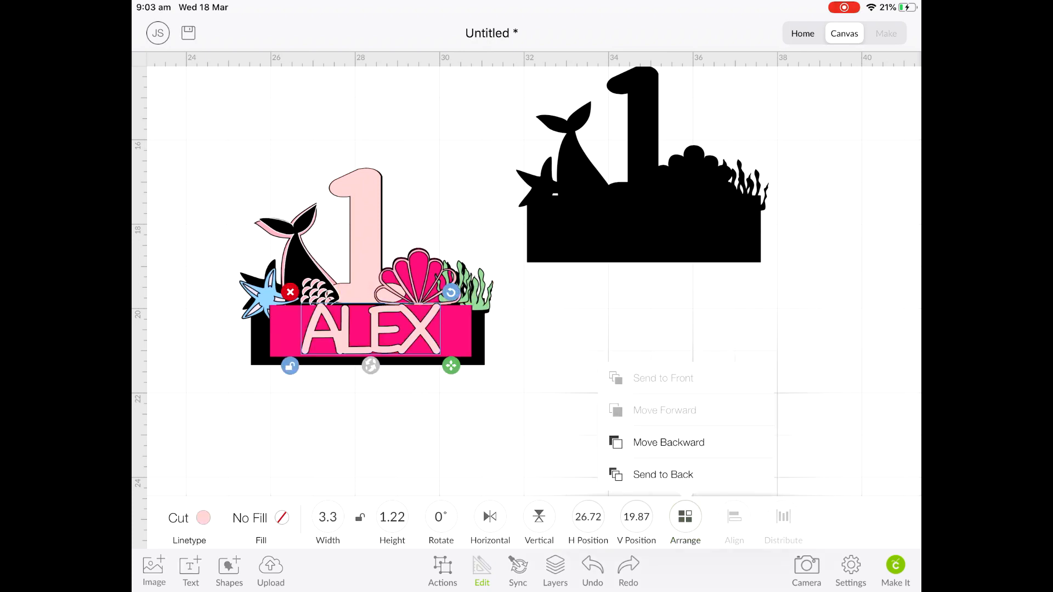
pyautogui.moveTo(451, 365); pyautogui.dragTo(451, 360)
pyautogui.moveTo(370, 326); pyautogui.dragTo(371, 332)
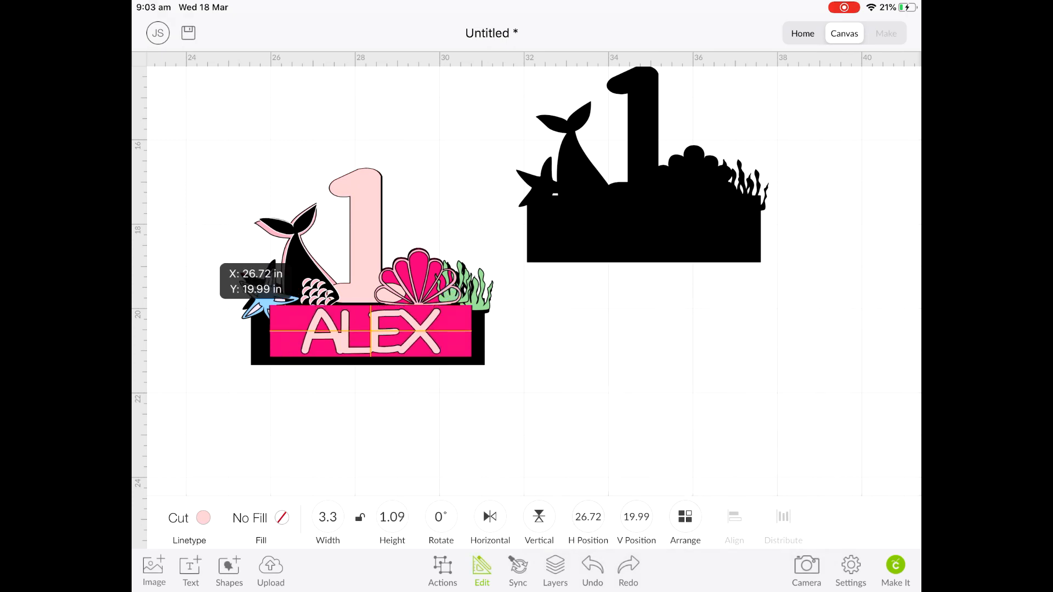
# Move the duplicate black silhouette slightly lower beside the finished design
pyautogui.click(603, 394)
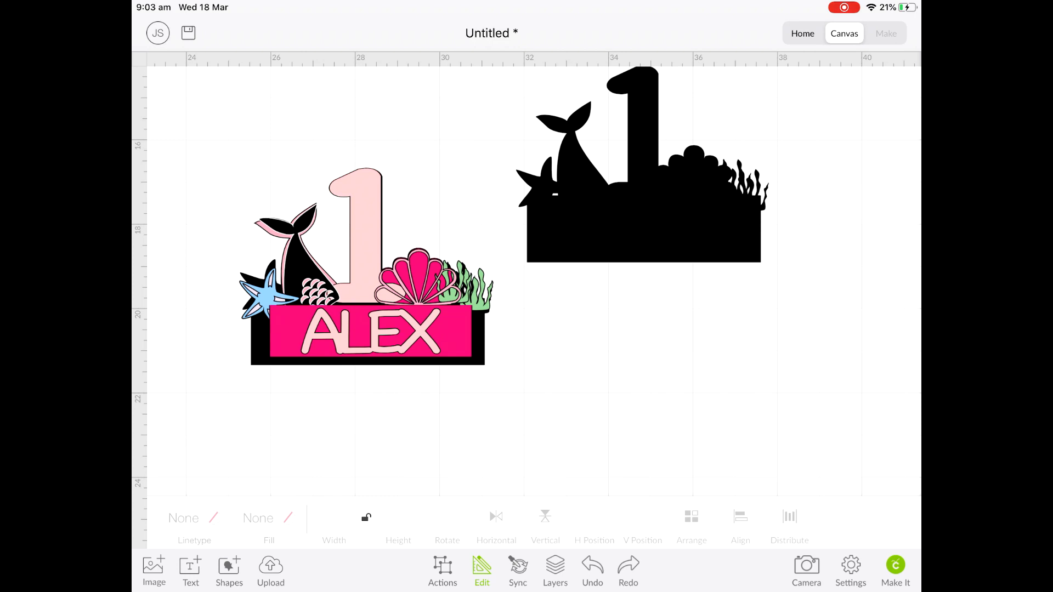
pyautogui.moveTo(642, 219); pyautogui.dragTo(632, 261)
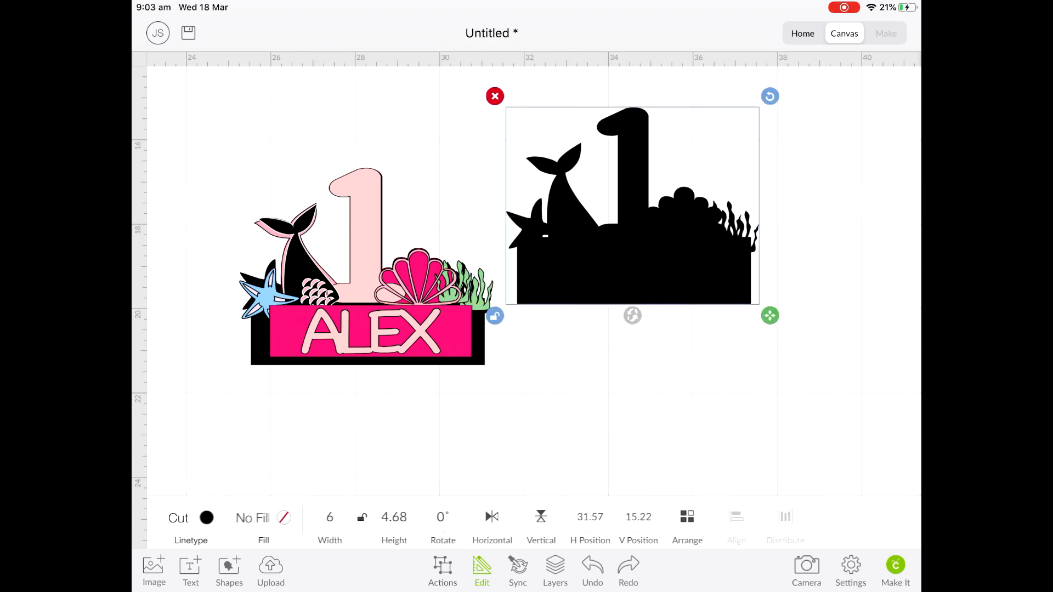
pyautogui.moveTo(371, 331); pyautogui.dragTo(356, 403)
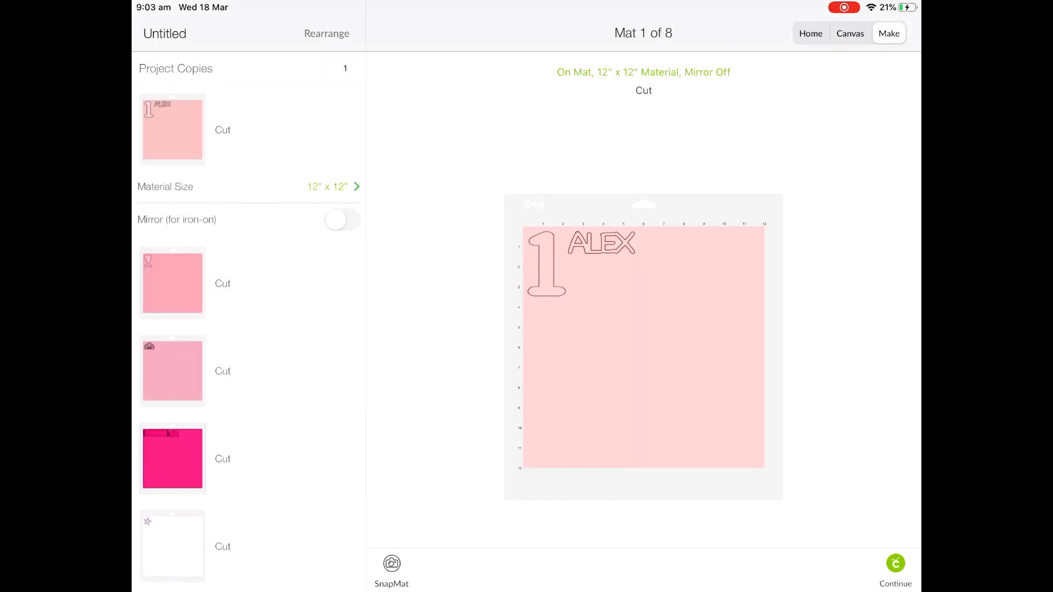
# Review the project's cut mats by colour and continue to the cutting setup
pyautogui.scroll(-5, 248, 337)
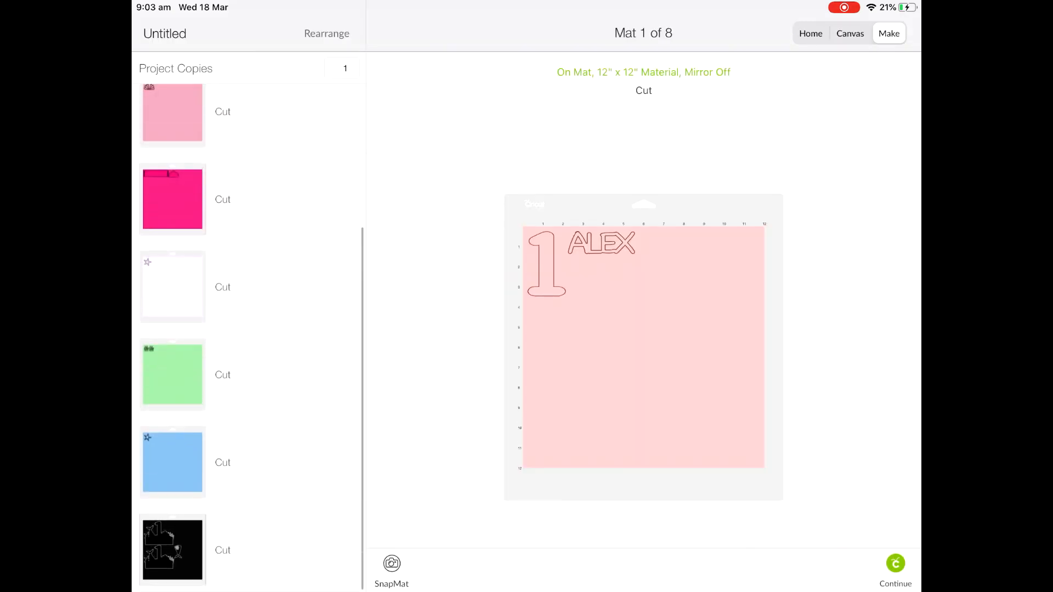
pyautogui.scroll(5, 249, 338)
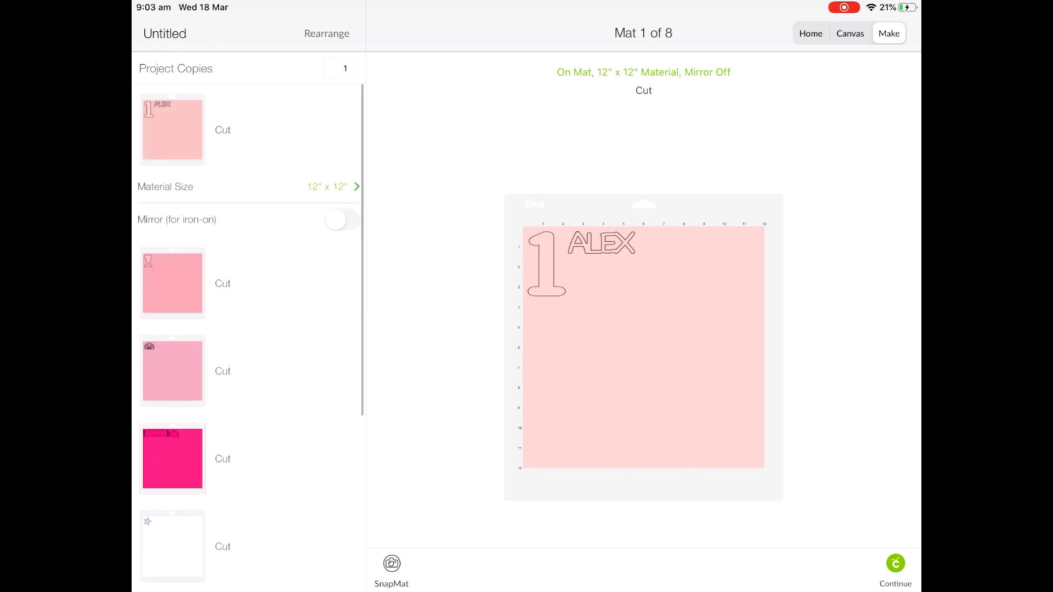
pyautogui.click(895, 564)
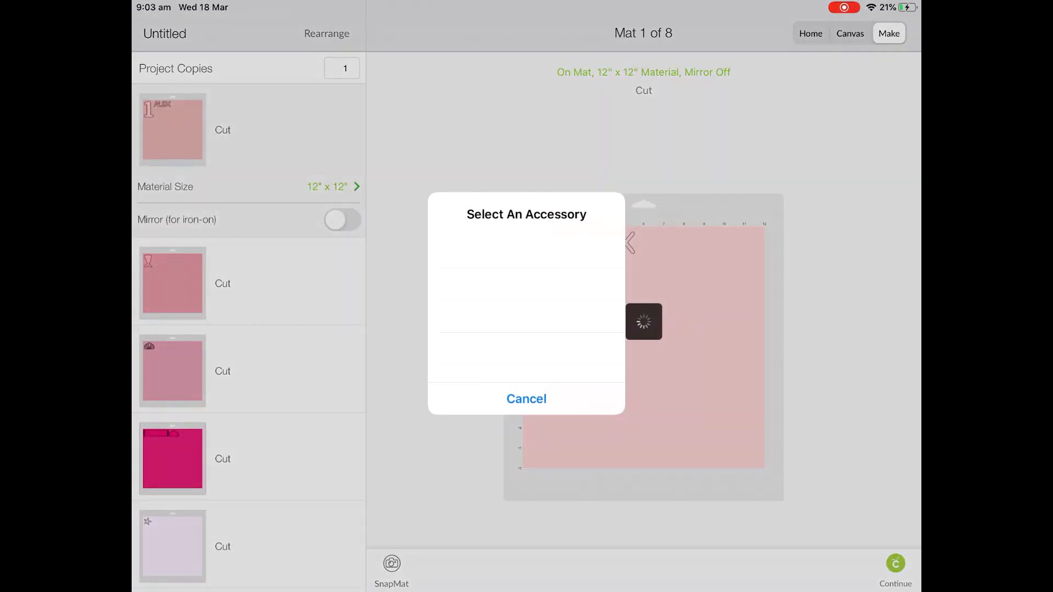